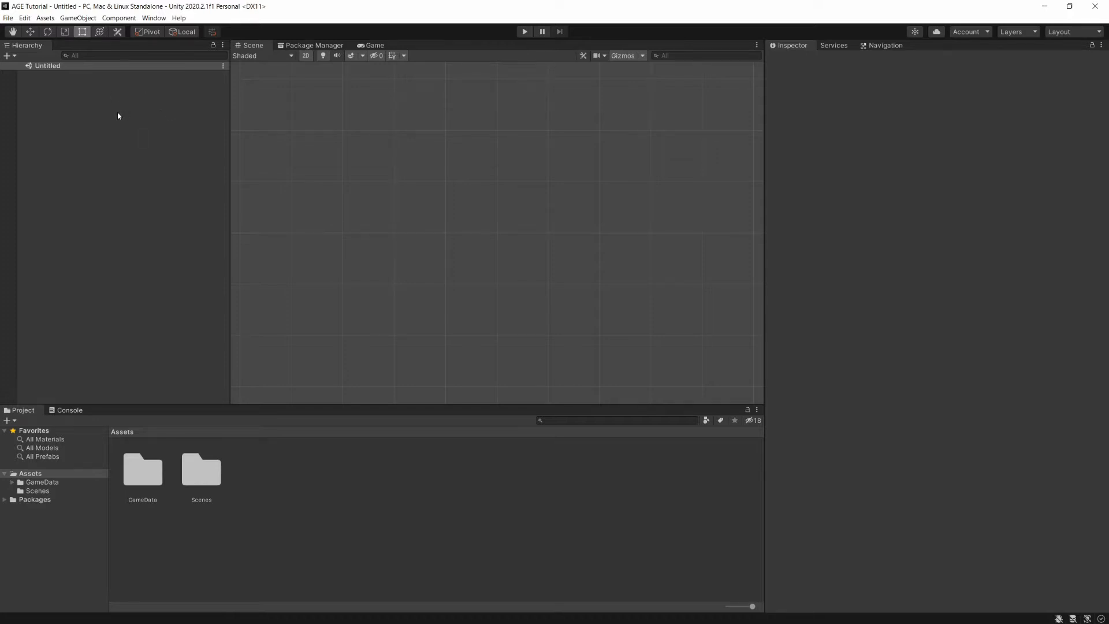
# - Open the GameData Media folder and import all contents of the adventuregameengine package into the project
pyautogui.doubleClick(131, 477)
pyautogui.doubleClick(132, 477)
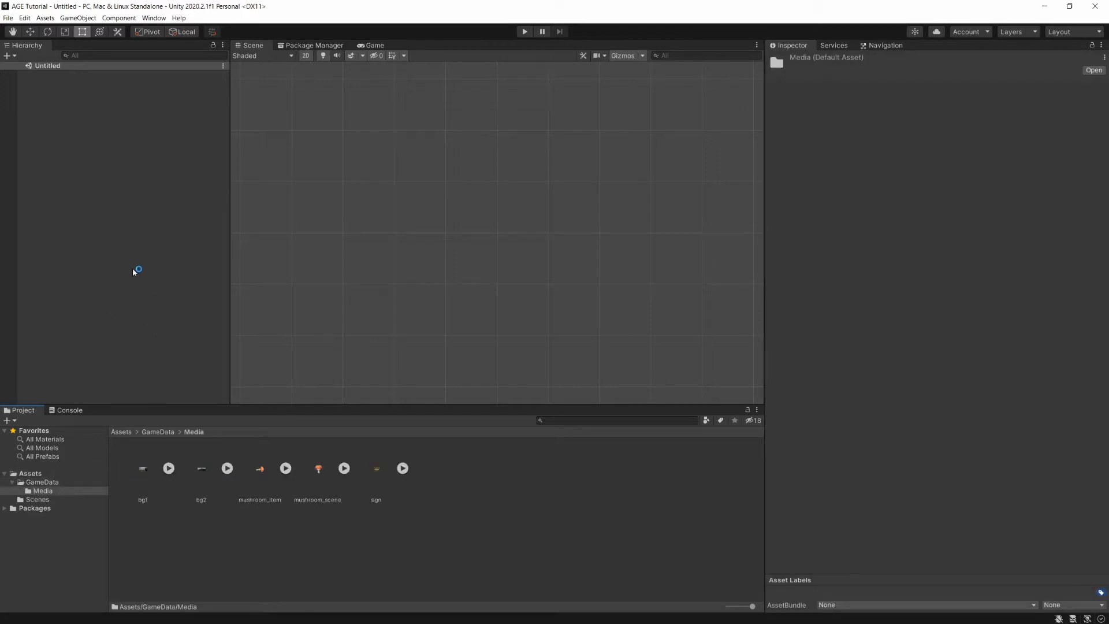
pyautogui.click(142, 234)
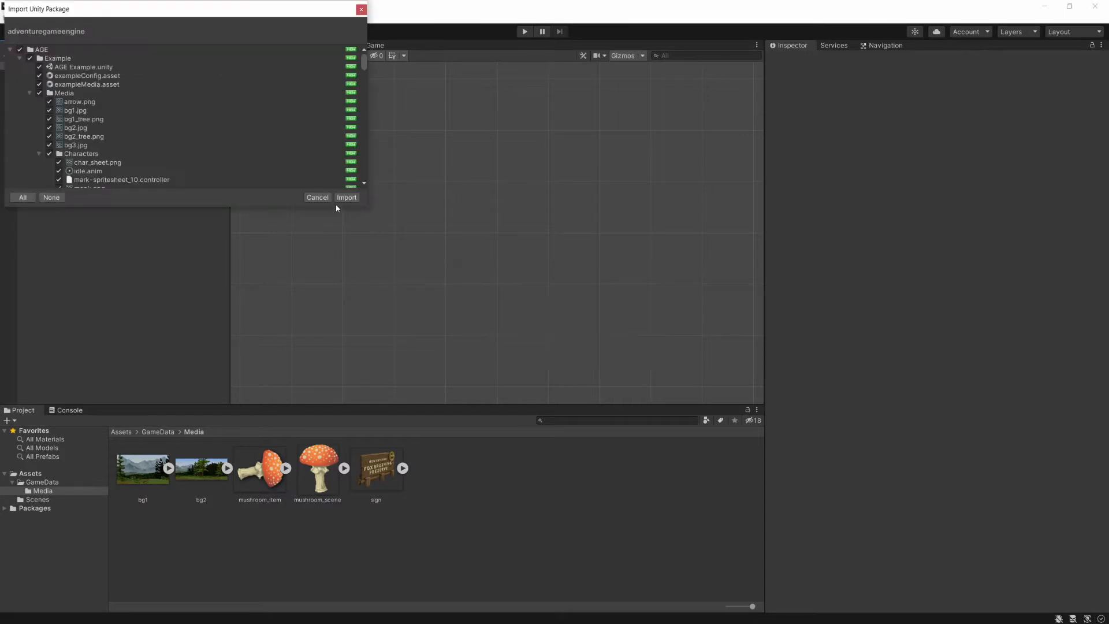
pyautogui.click(345, 198)
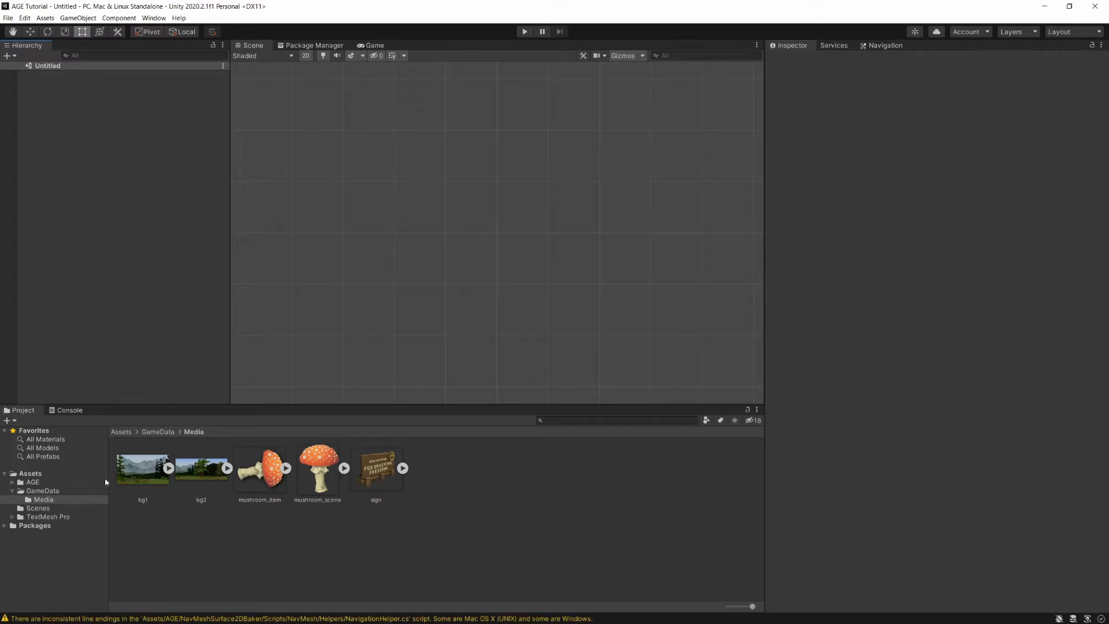
# - Duplicate exampleConfig in the AGE Example folder and move the copy into the GameData folder
pyautogui.click(12, 482)
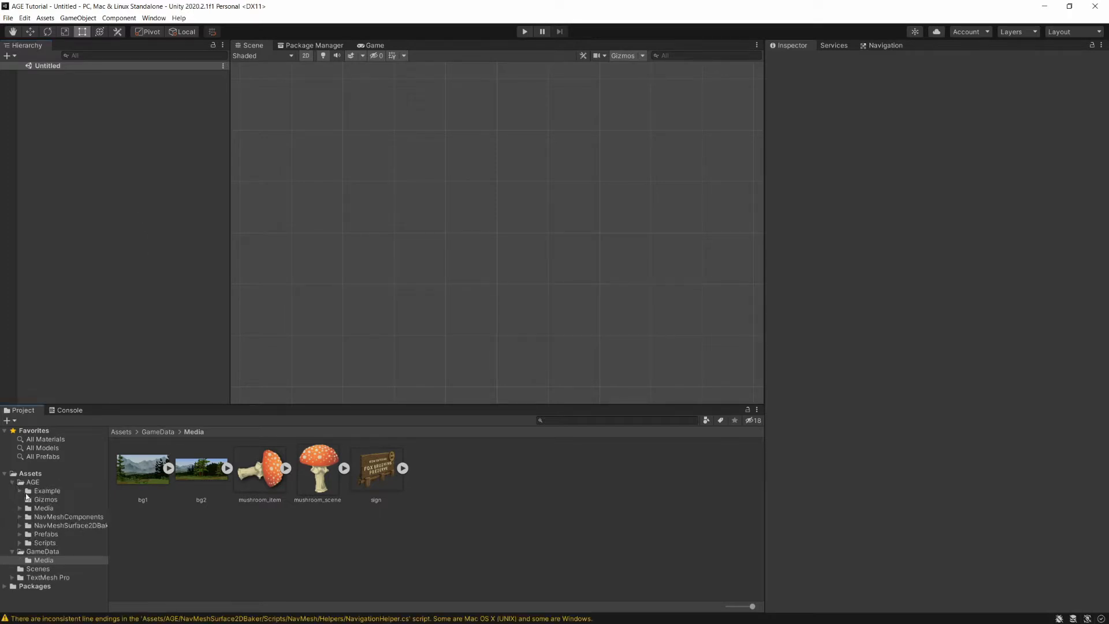
pyautogui.click(42, 491)
pyautogui.click(379, 473)
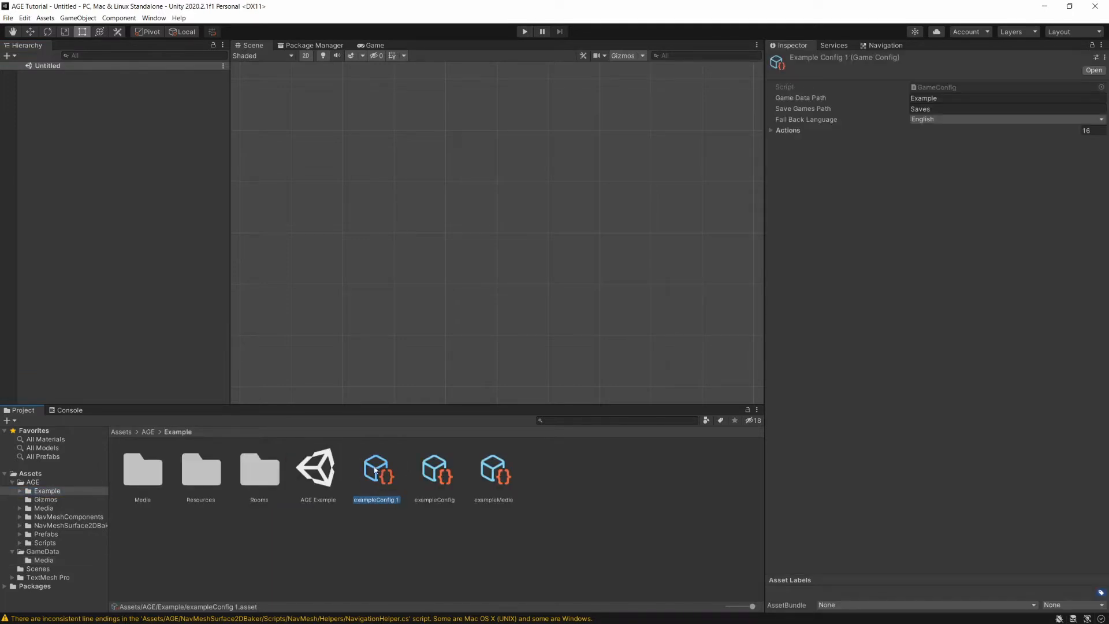
pyautogui.moveTo(52, 552); pyautogui.dragTo(52, 552)
pyautogui.click(51, 551)
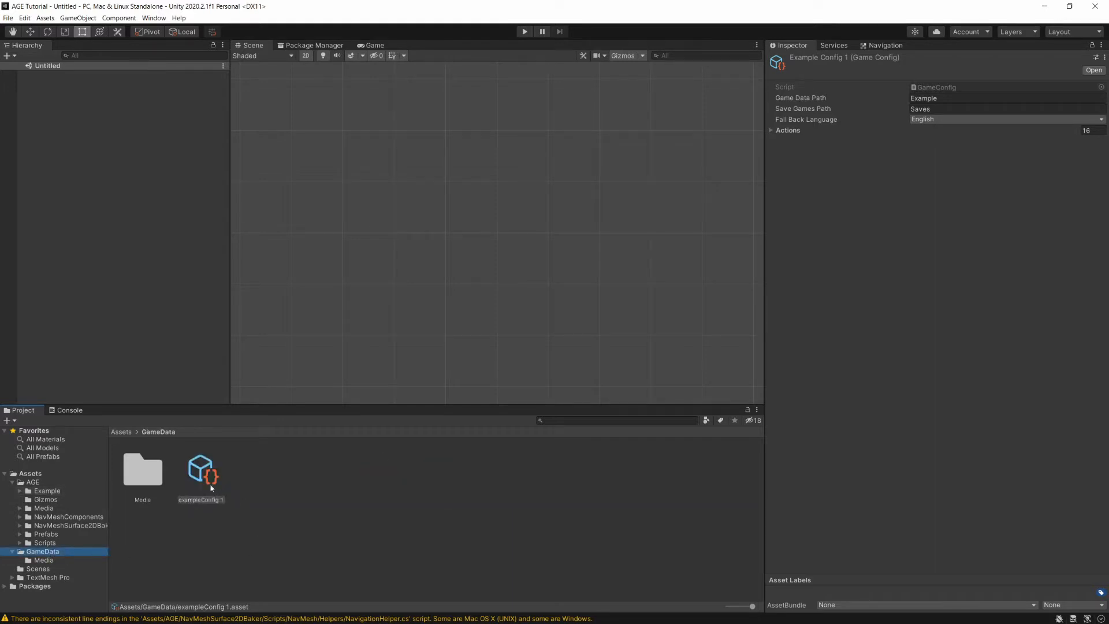
# - Rename the copied config asset in GameData as tutorialConfig
pyautogui.click(211, 488)
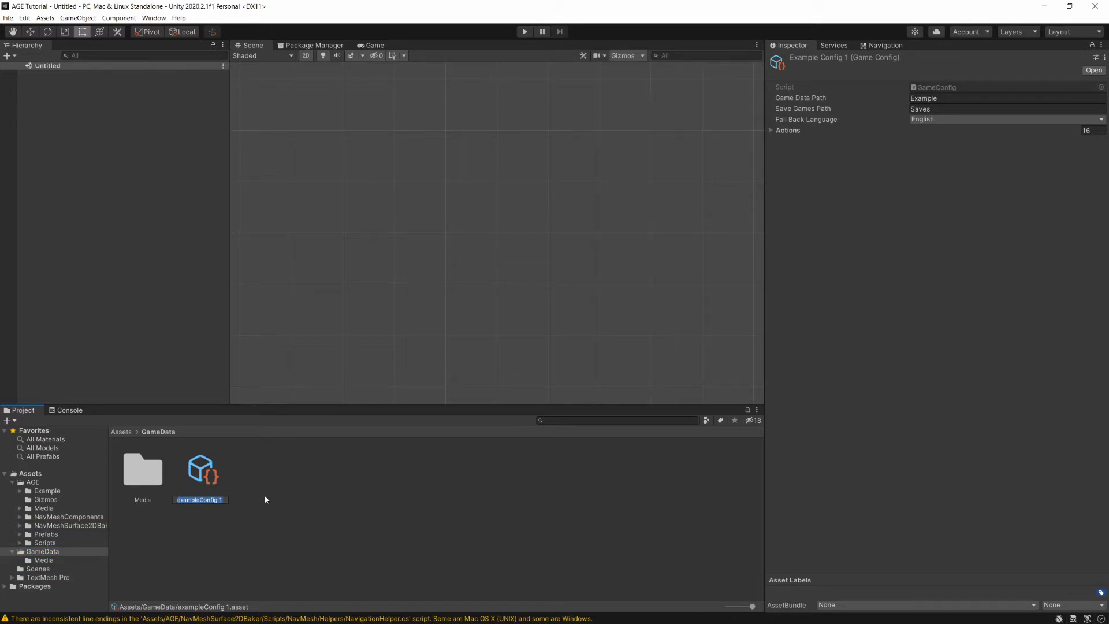
pyautogui.write('tutorialConfig')
pyautogui.press('Return')
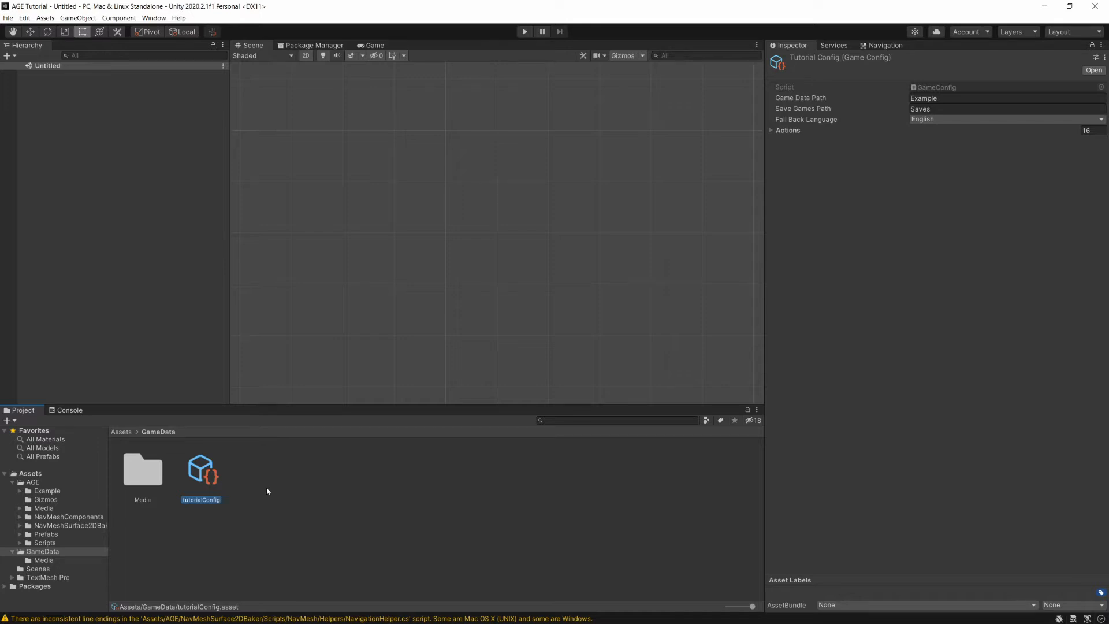
# - Set the Game Data Path of tutorialConfig to Tutorial and keep English as the fall back language
pyautogui.click(947, 99)
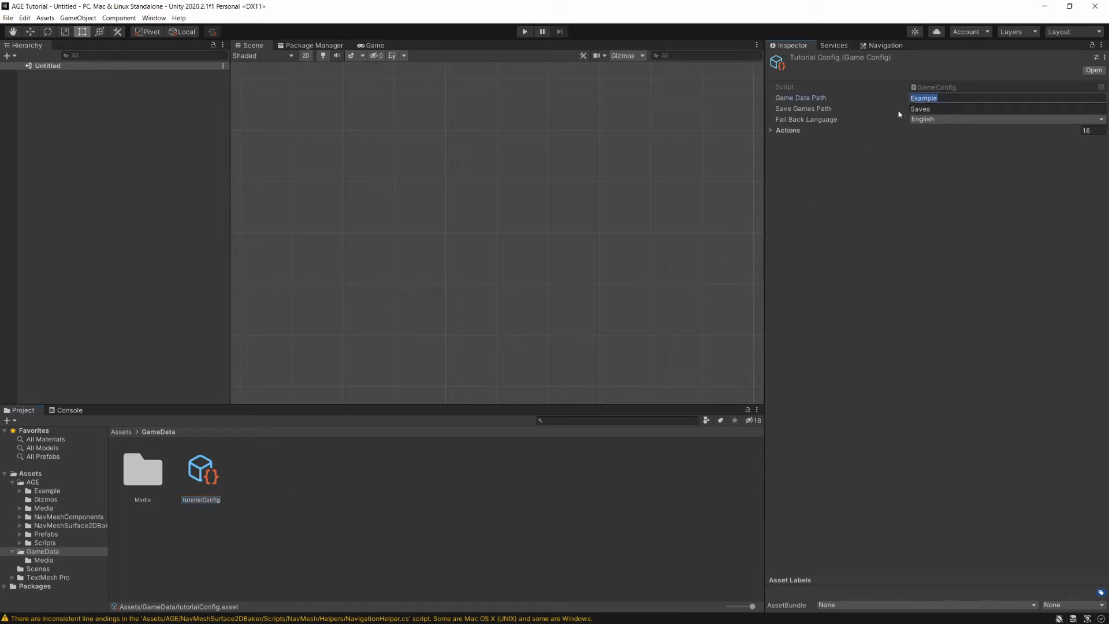
pyautogui.write('Tutorial')
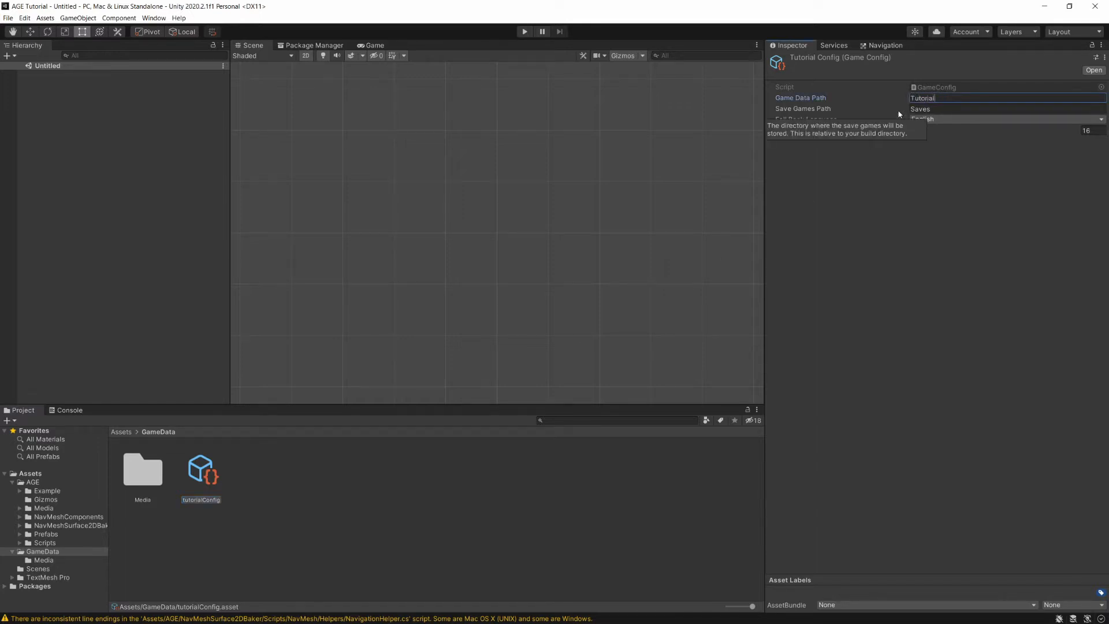
pyautogui.click(915, 192)
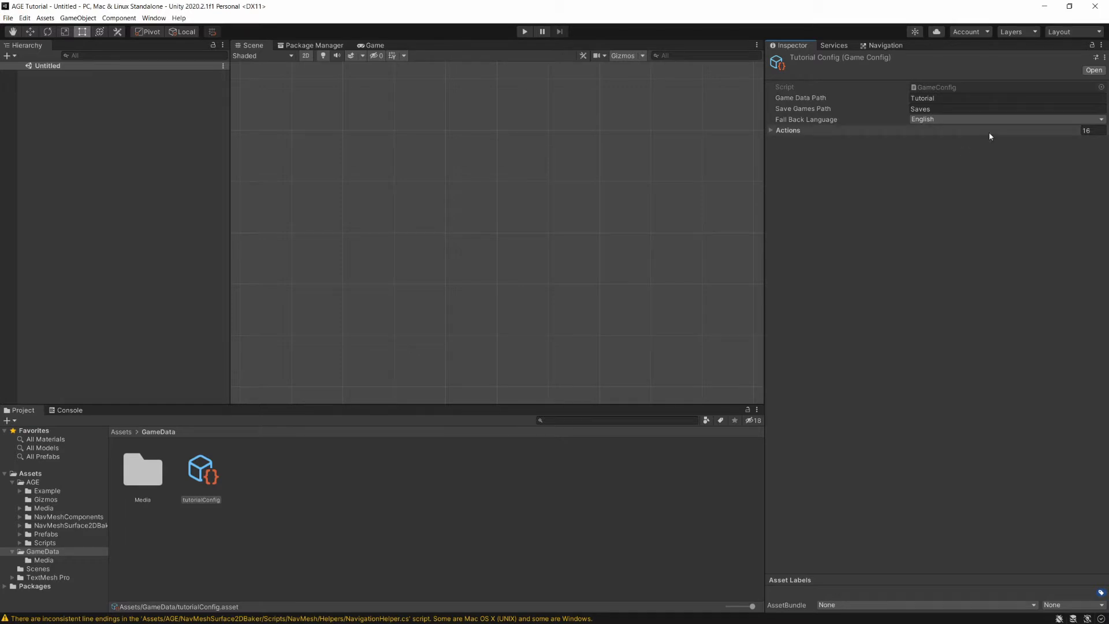
pyautogui.click(1037, 120)
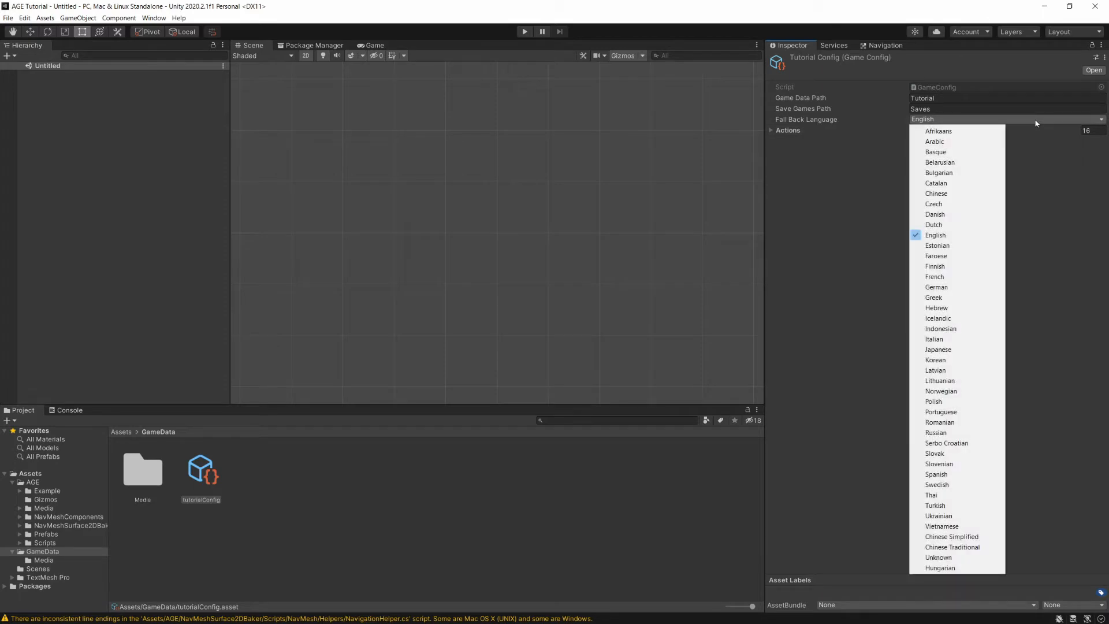
pyautogui.click(1056, 212)
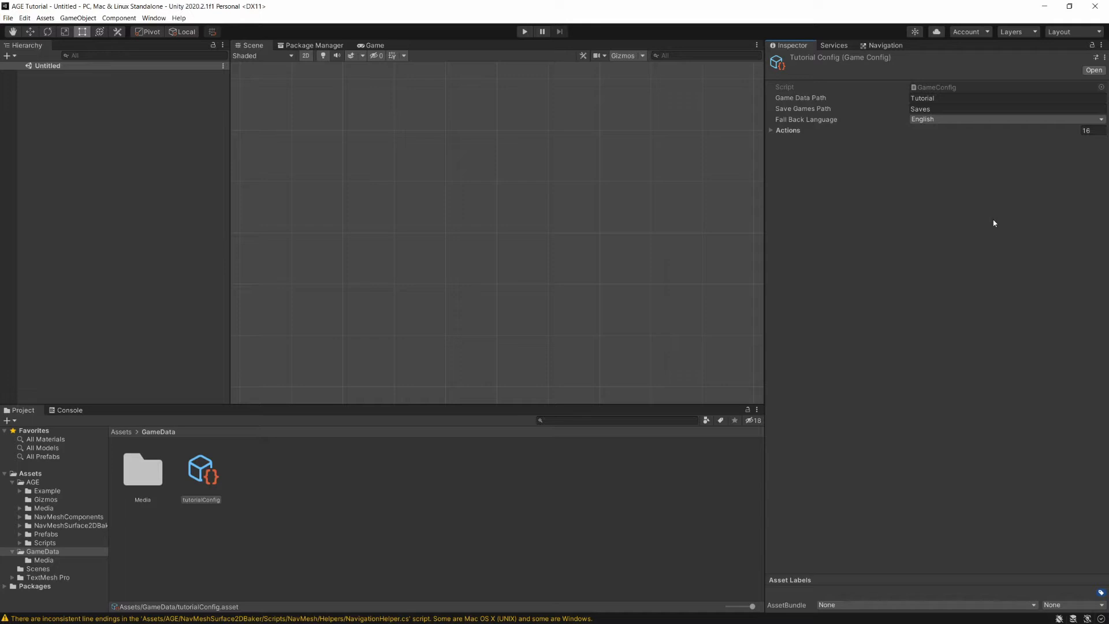
# - Create an AGE media config asset named tutorialMedia in the GameData folder
pyautogui.rightClick(249, 465)
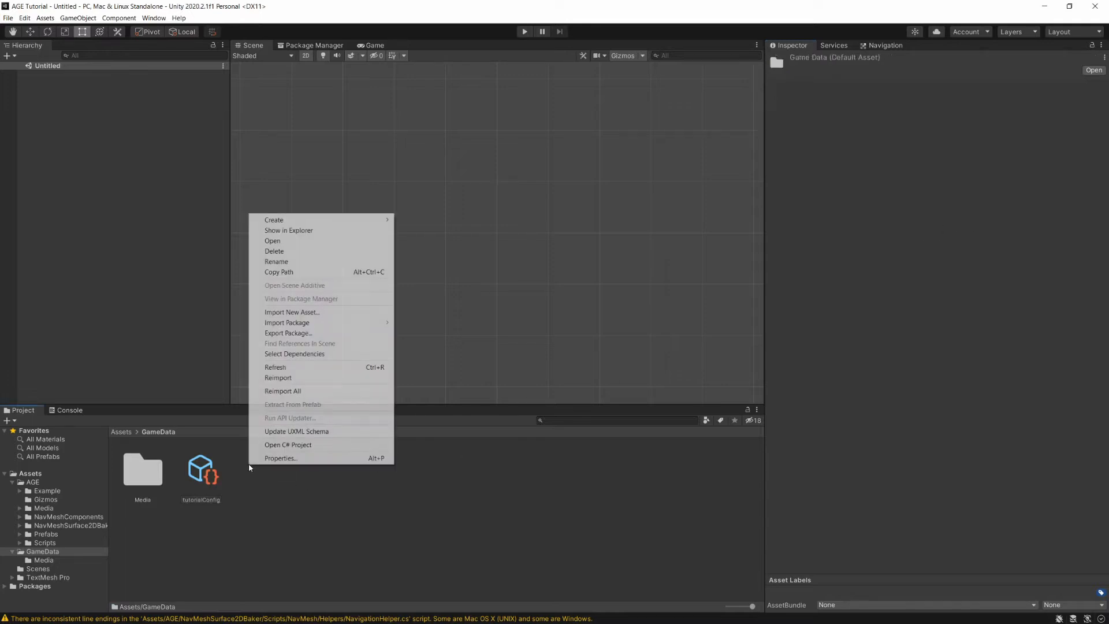
pyautogui.moveTo(333, 222)
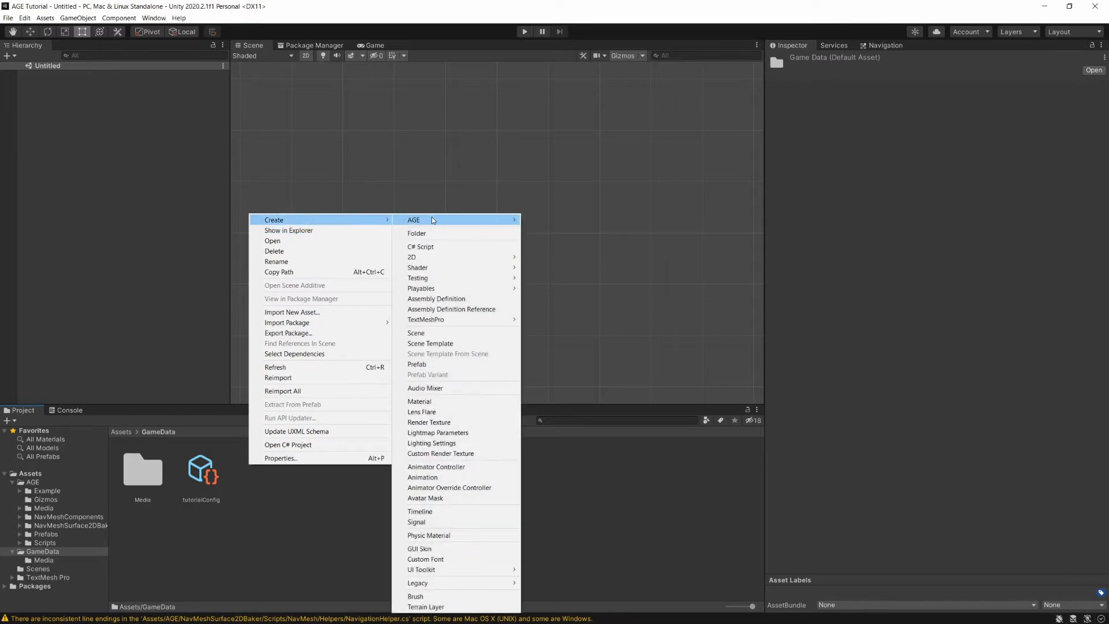
pyautogui.moveTo(465, 221)
pyautogui.click(543, 234)
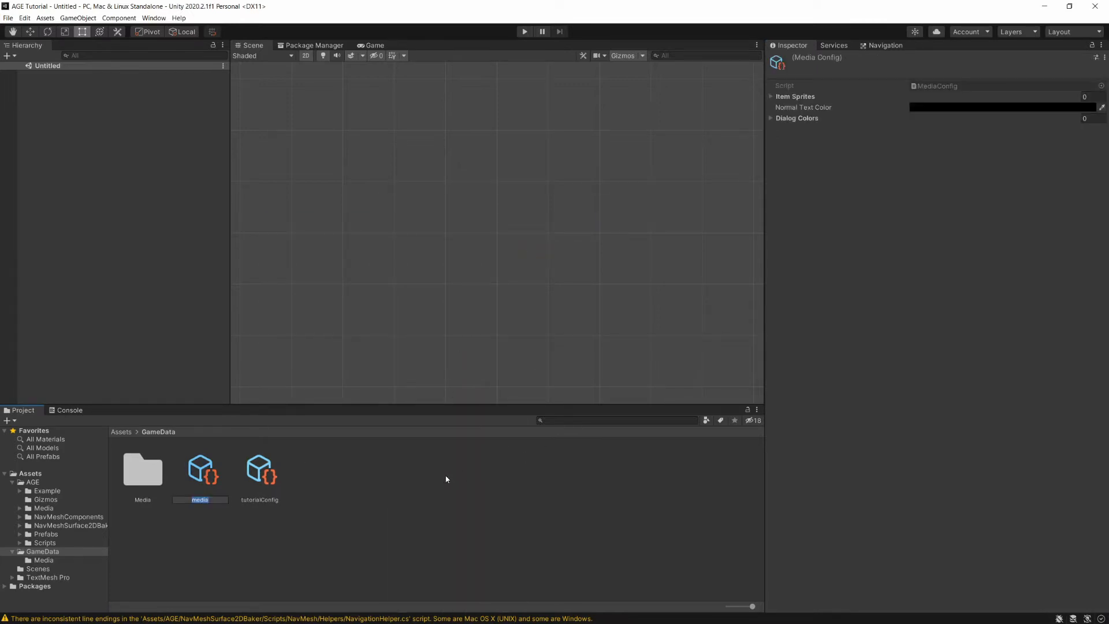
pyautogui.write('tutorialMedia')
pyautogui.press('Return')
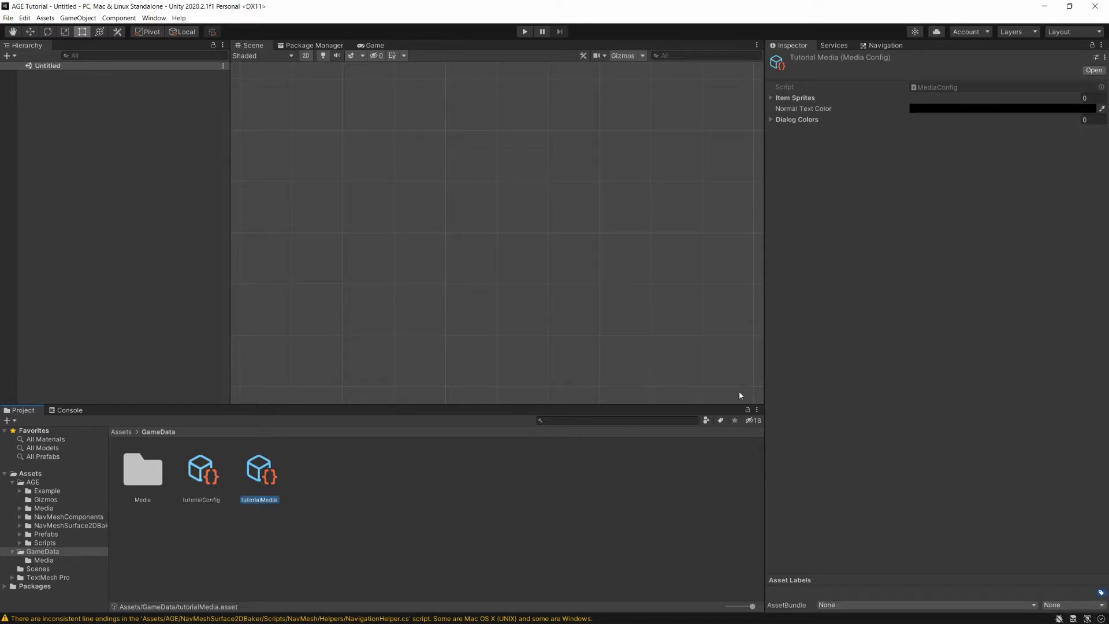
# - Set the Normal Text Color of tutorialMedia to the fully opaque blue 4387E3
pyautogui.click(919, 109)
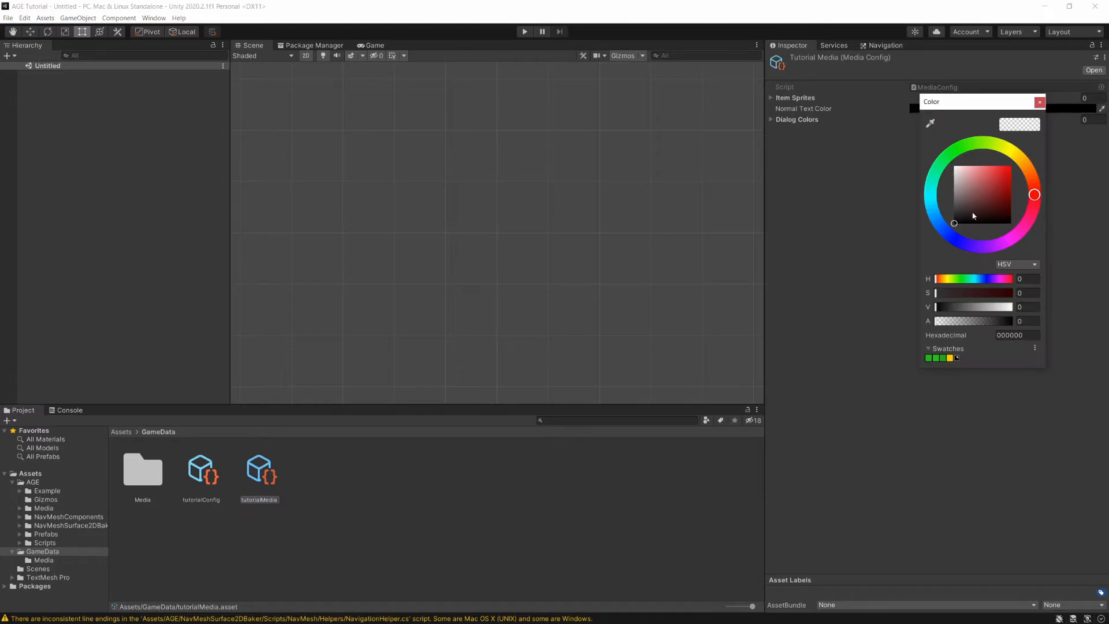
pyautogui.click(932, 230)
pyautogui.click(994, 173)
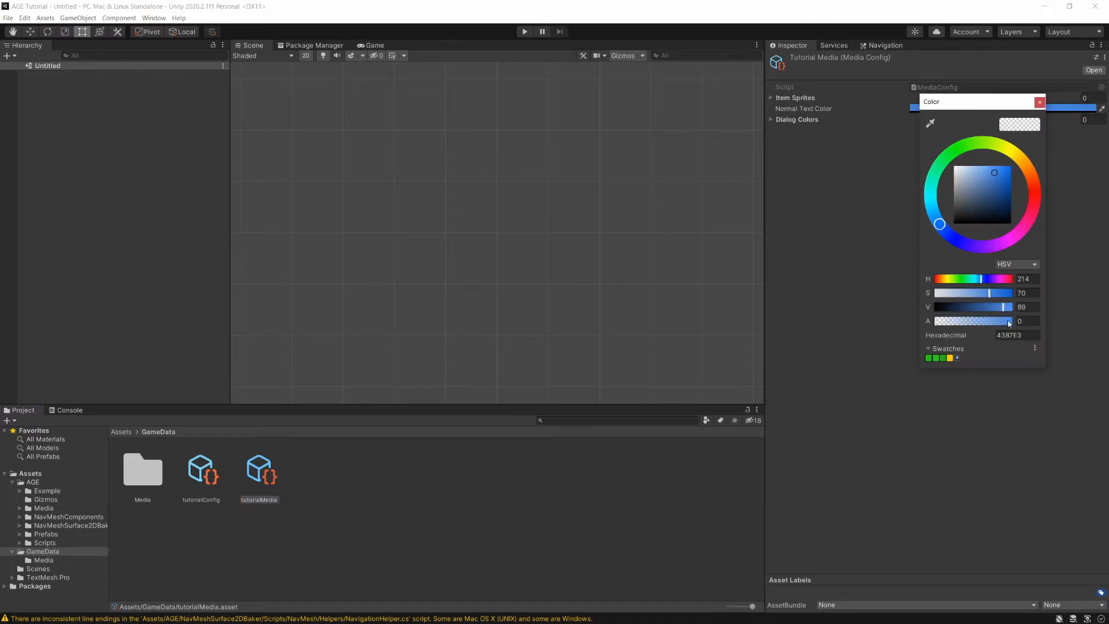
pyautogui.moveTo(1005, 325); pyautogui.dragTo(1025, 322)
pyautogui.click(876, 167)
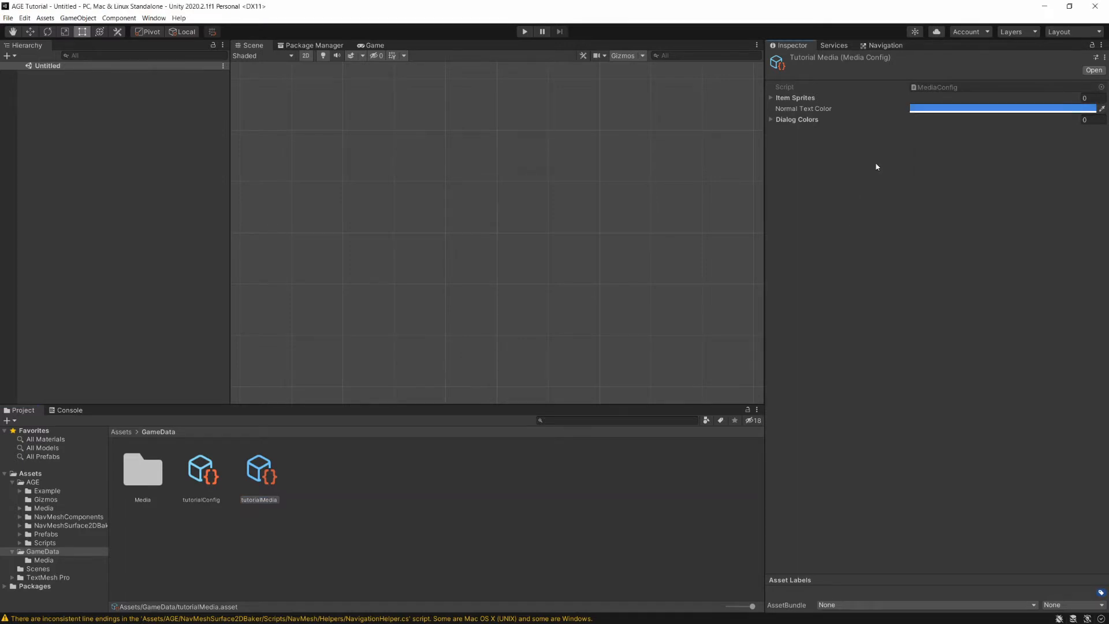
# - Add one entry to the Dialog Colors of tutorialMedia and make it a fully opaque golden orange
pyautogui.click(771, 120)
pyautogui.click(1079, 144)
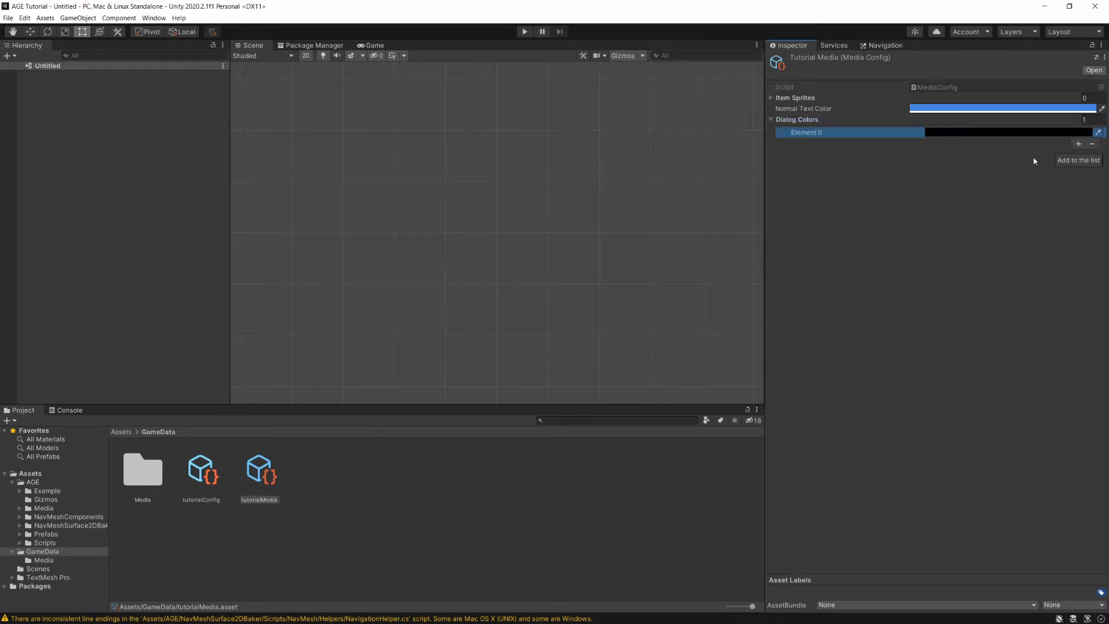
pyautogui.click(1016, 133)
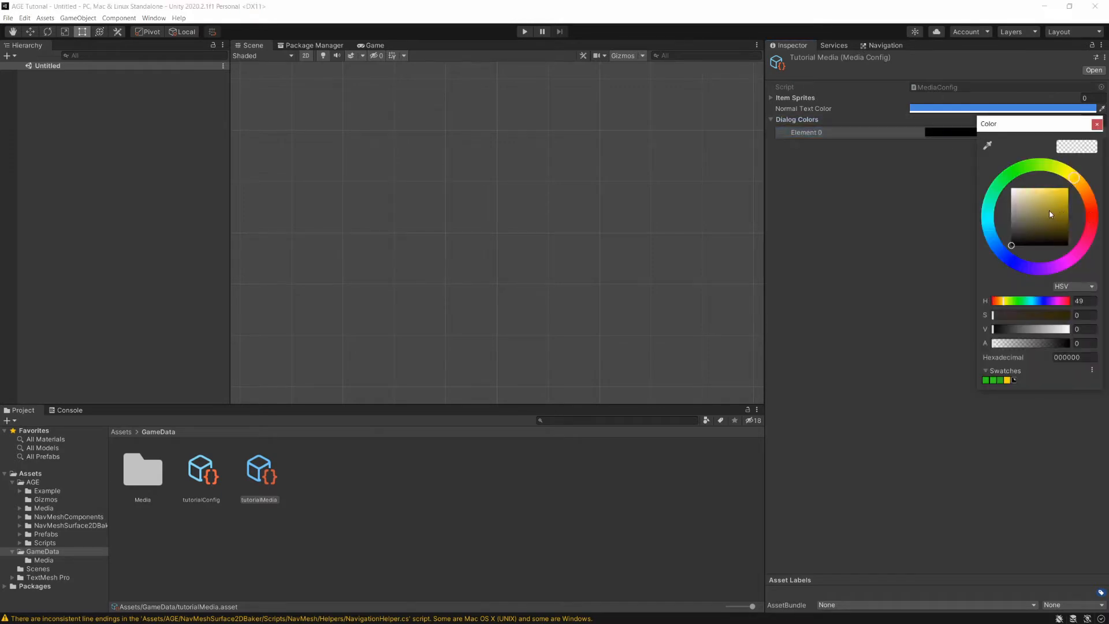
pyautogui.moveTo(1050, 212); pyautogui.dragTo(1062, 200)
pyautogui.click(1084, 189)
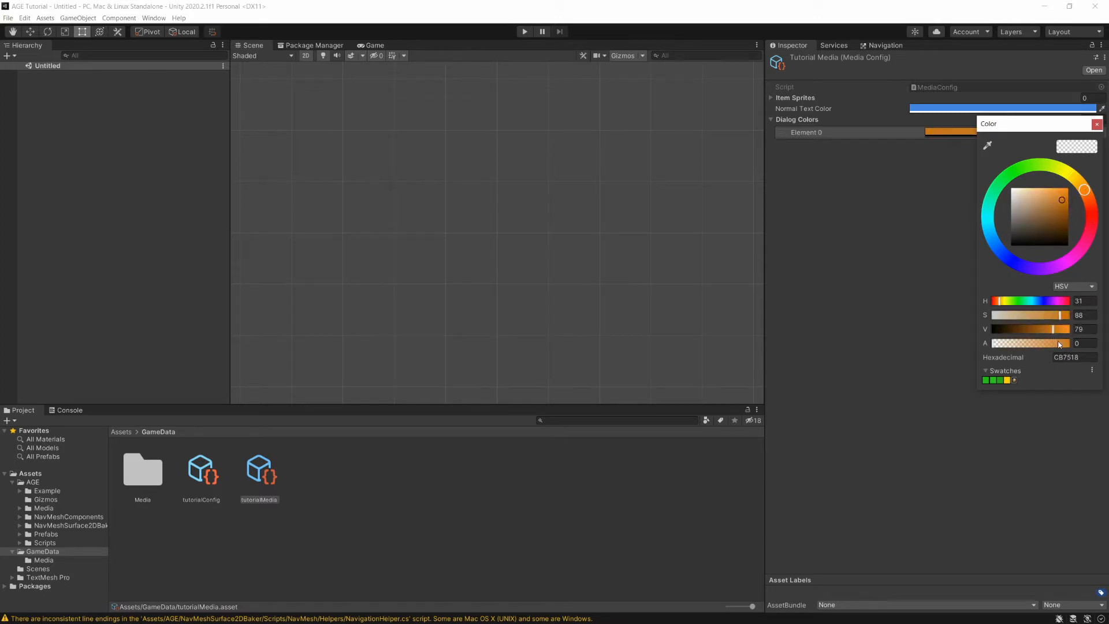
pyautogui.moveTo(1059, 343); pyautogui.dragTo(1071, 343)
pyautogui.click(1077, 182)
pyautogui.click(951, 199)
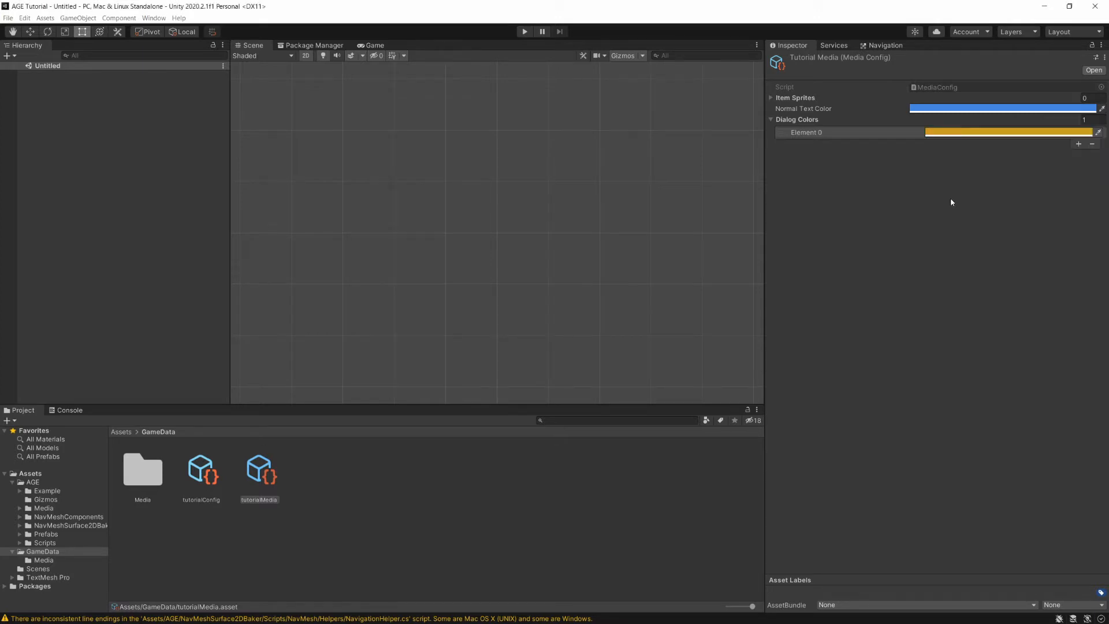
# - Add the mushroom_item sprite from the GameData Media folder to the Item Sprites of tutorialMedia
pyautogui.click(42, 560)
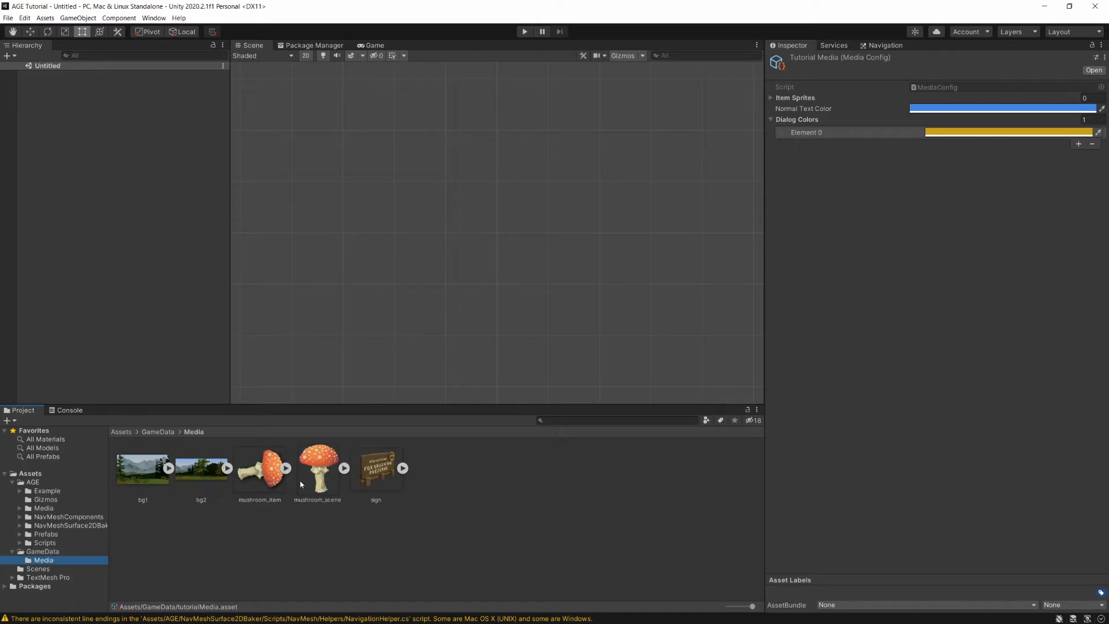
pyautogui.moveTo(266, 477); pyautogui.dragTo(791, 102)
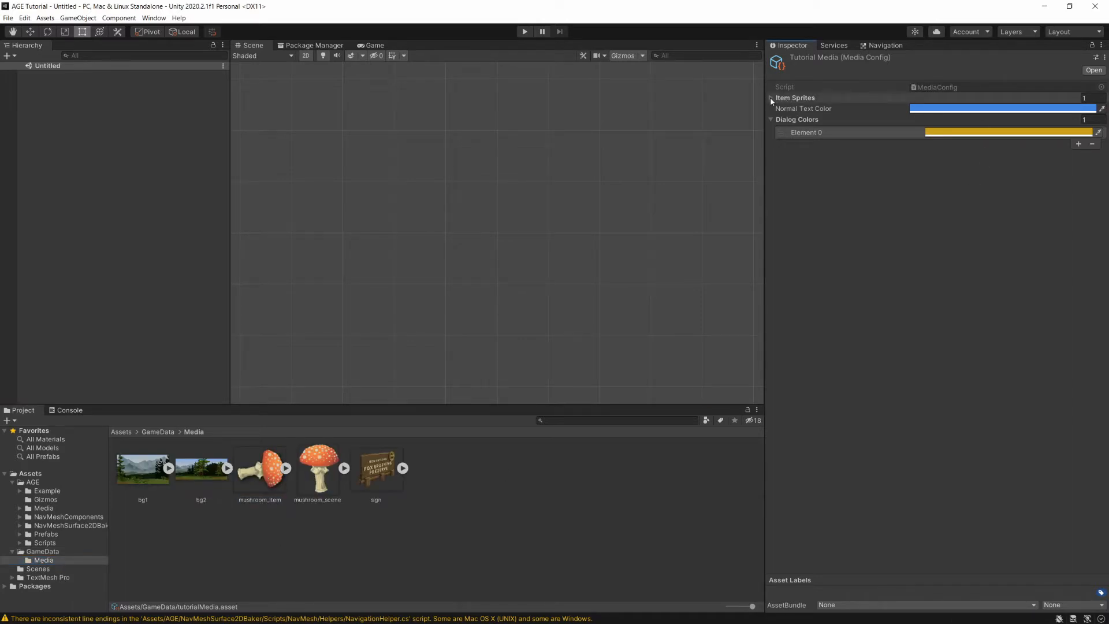
pyautogui.click(771, 98)
pyautogui.moveTo(283, 480); pyautogui.dragTo(950, 116)
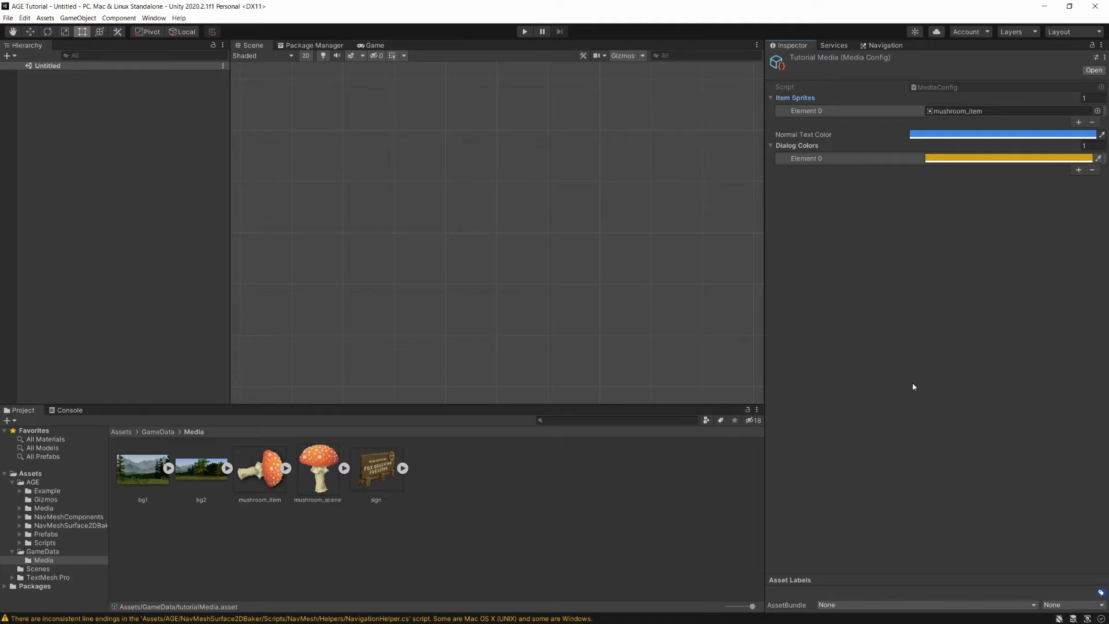
# - Add the AGE EngineCore object to the scene and import the TMP Essentials it requires
pyautogui.click(140, 176)
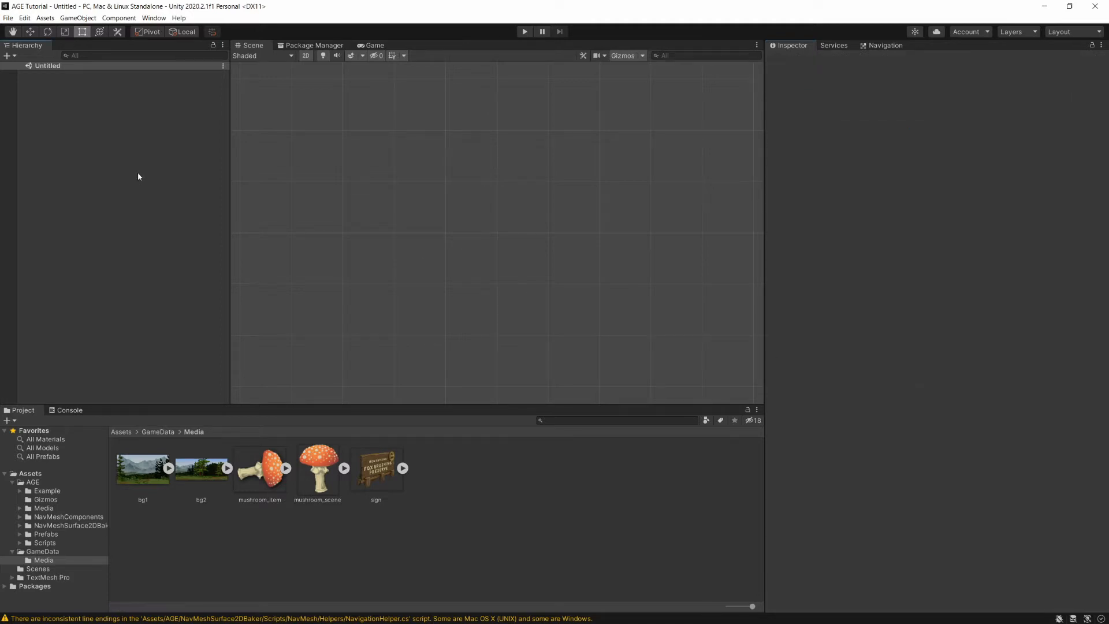
pyautogui.click(76, 18)
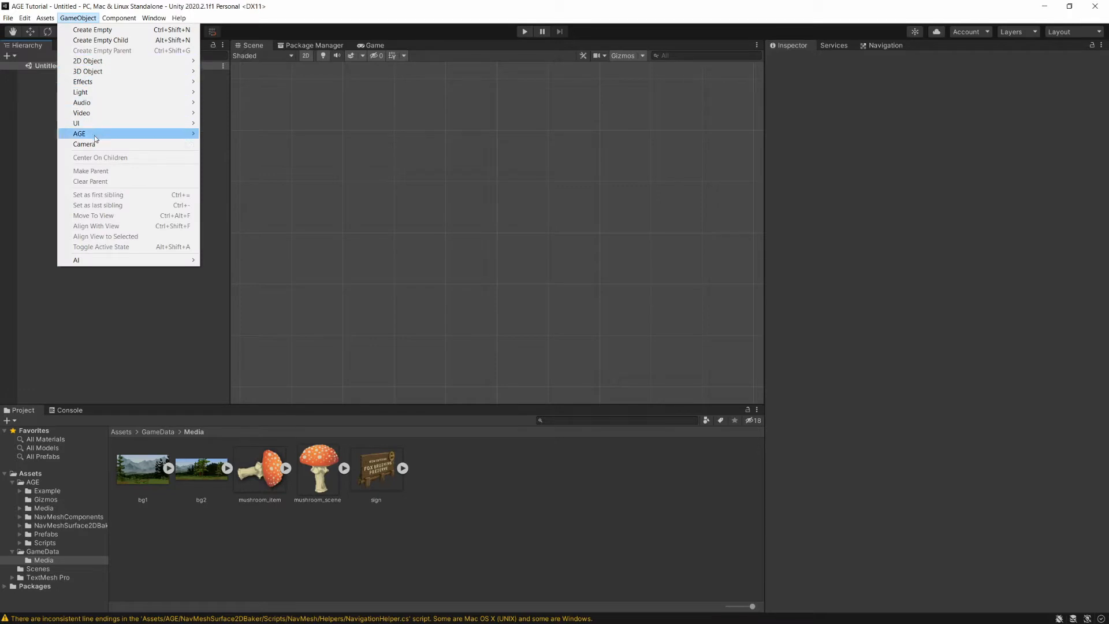
pyautogui.moveTo(96, 134)
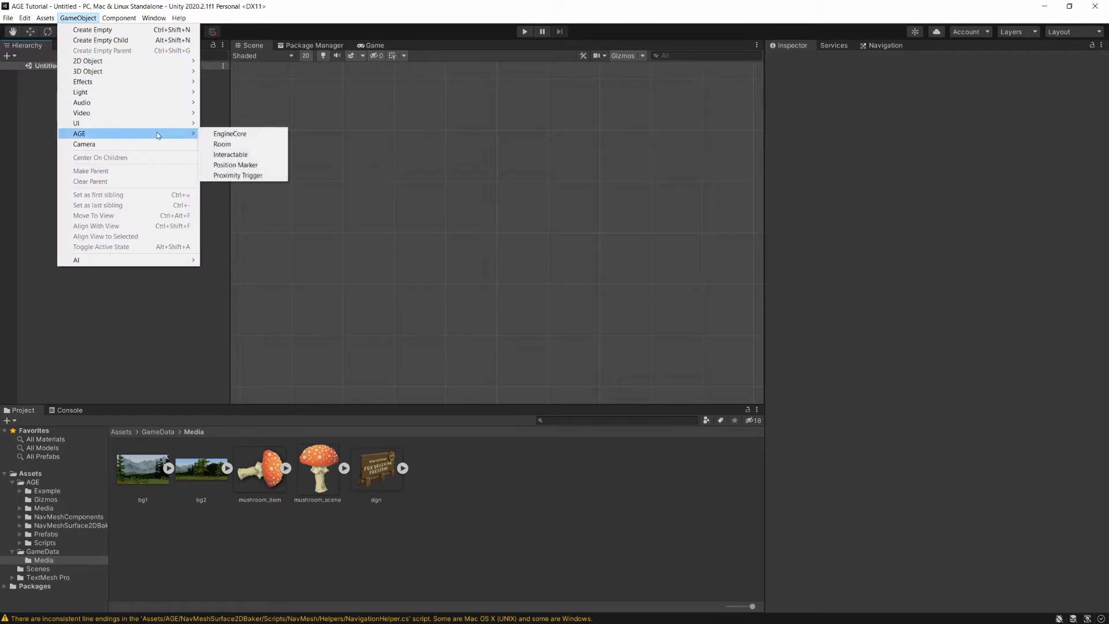
pyautogui.click(276, 137)
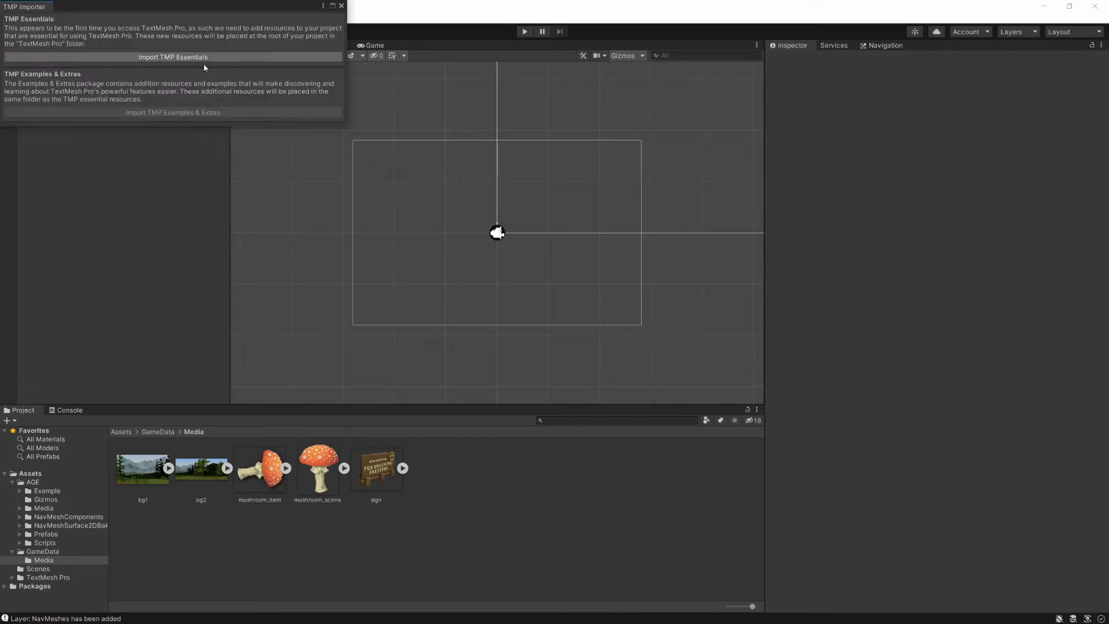
pyautogui.click(247, 58)
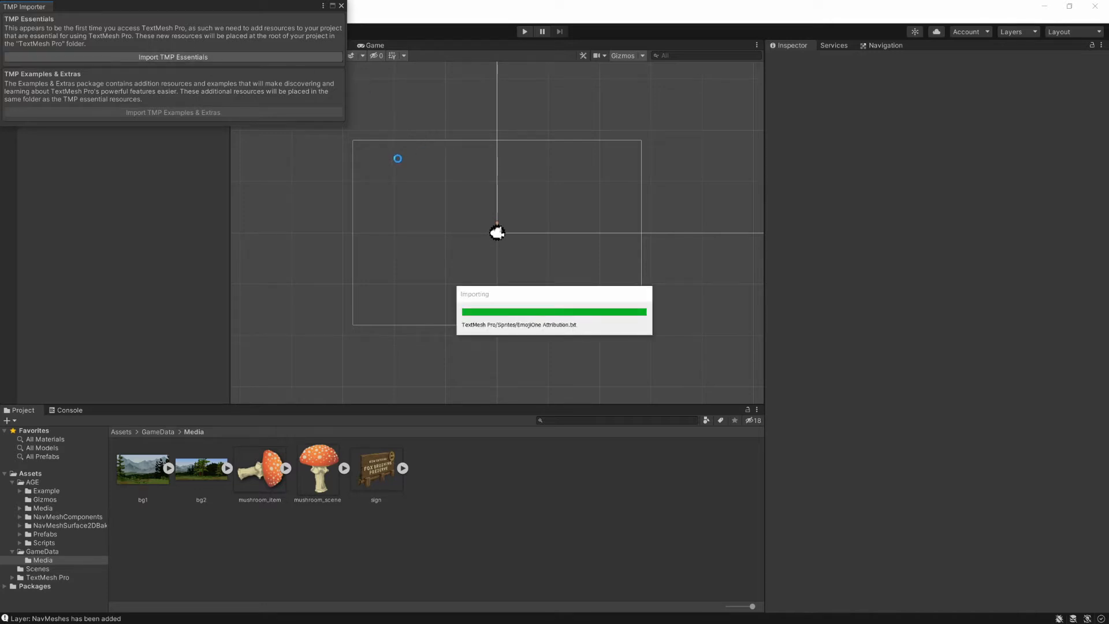
pyautogui.click(341, 5)
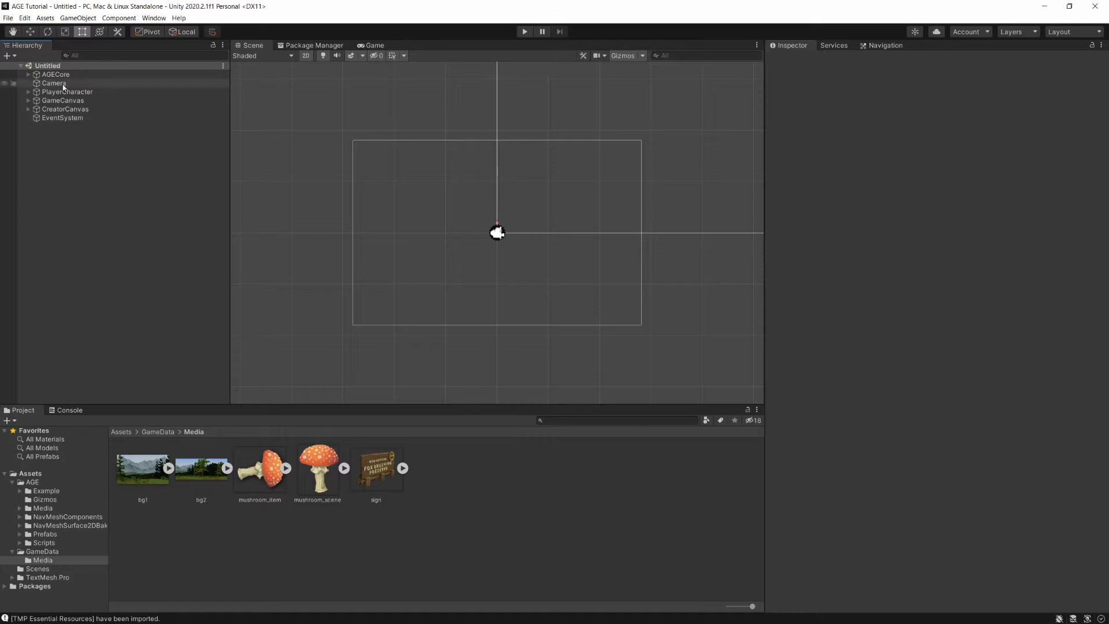
# - Assign tutorialConfig as the Config and tutorialMedia as the Media of the AGECore object's Engine Core script
pyautogui.click(85, 75)
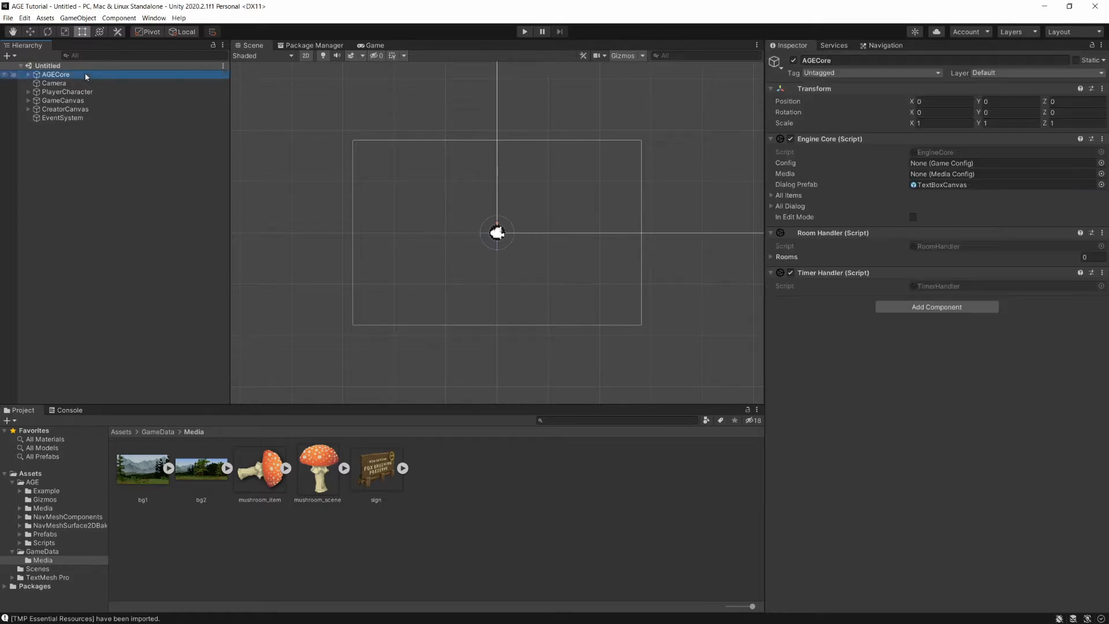
pyautogui.click(49, 552)
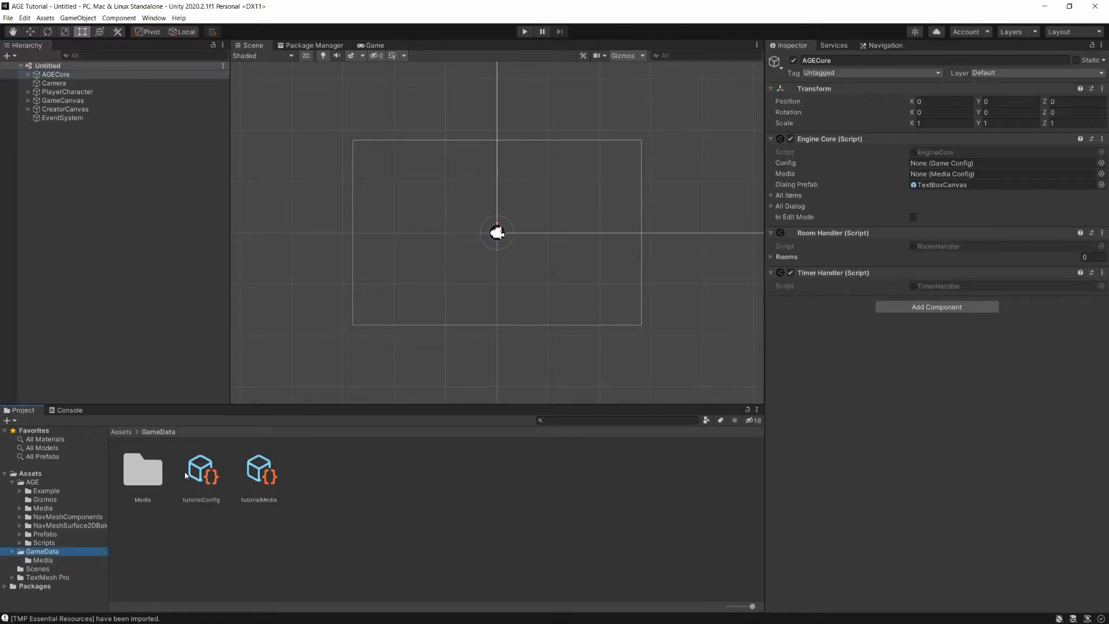
pyautogui.moveTo(186, 476); pyautogui.dragTo(924, 163)
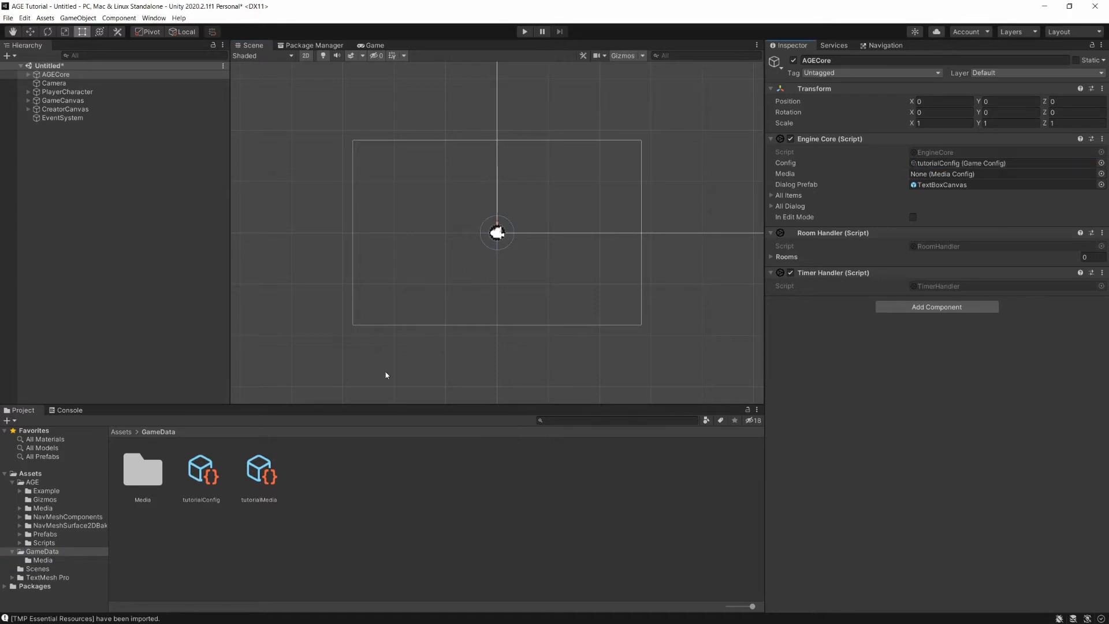
pyautogui.moveTo(261, 476); pyautogui.dragTo(936, 176)
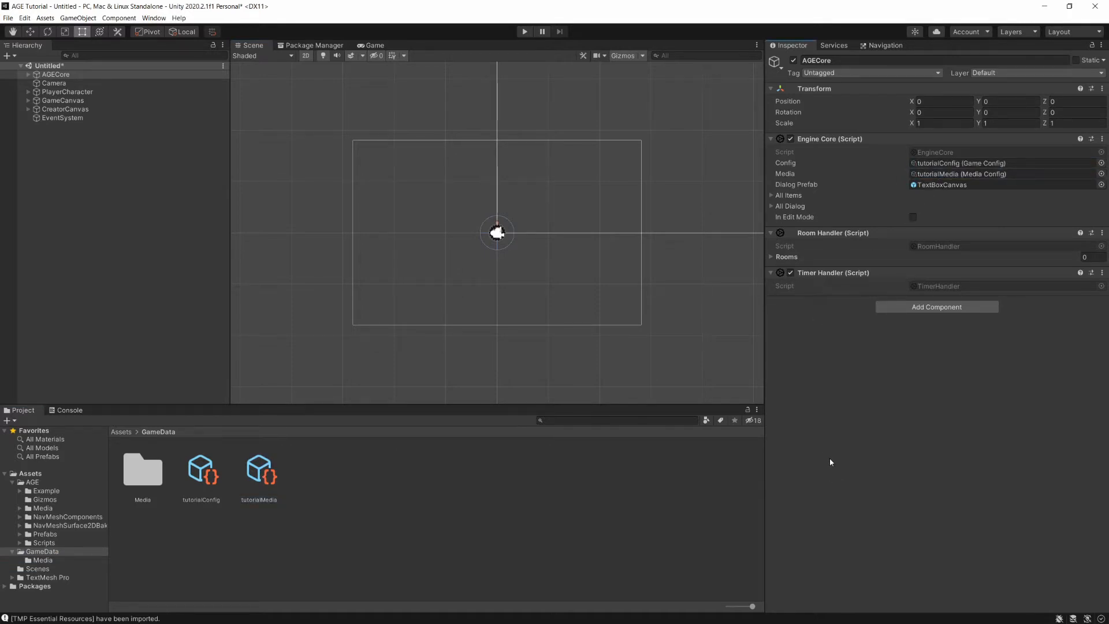
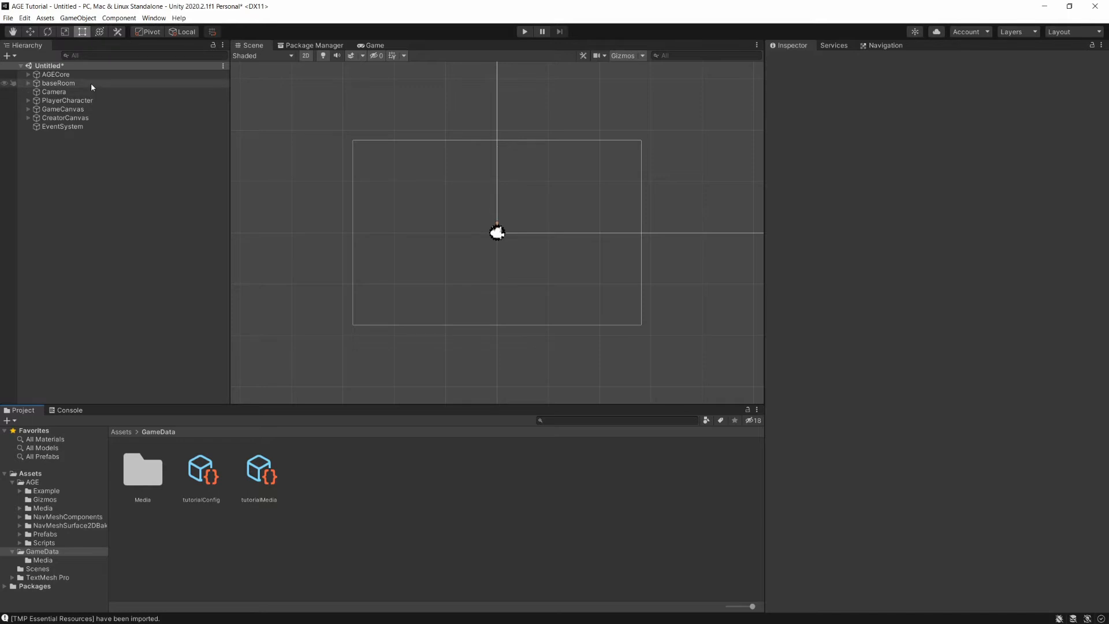
# - Rename the baseRoom object in the scene to First Room
pyautogui.press('F2')
pyautogui.write('F')
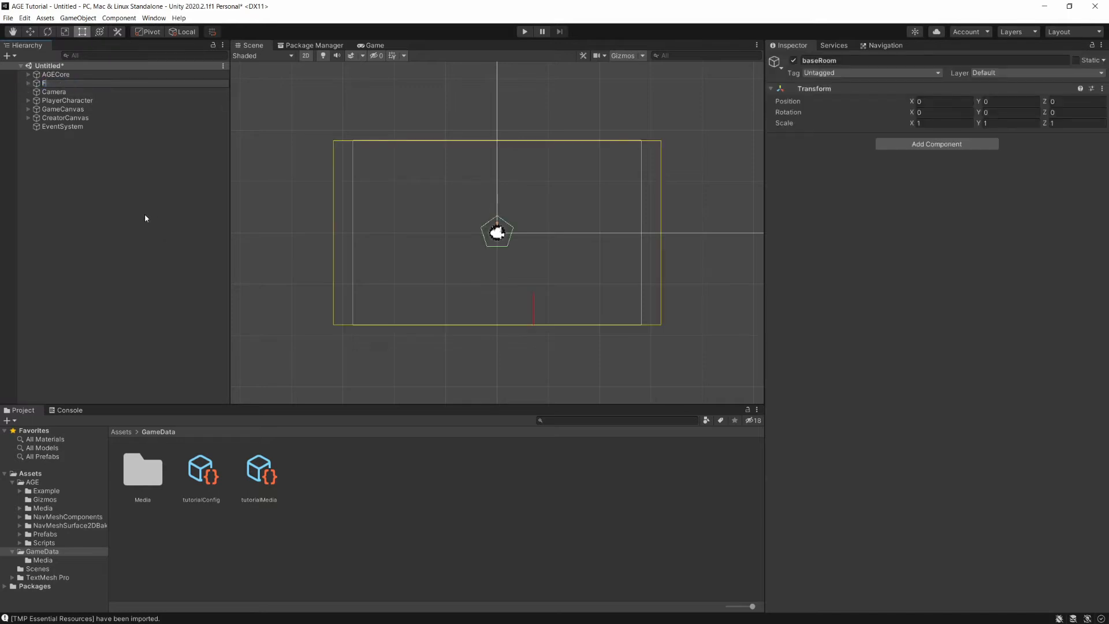
pyautogui.write('irst Room')
pyautogui.press('Return')
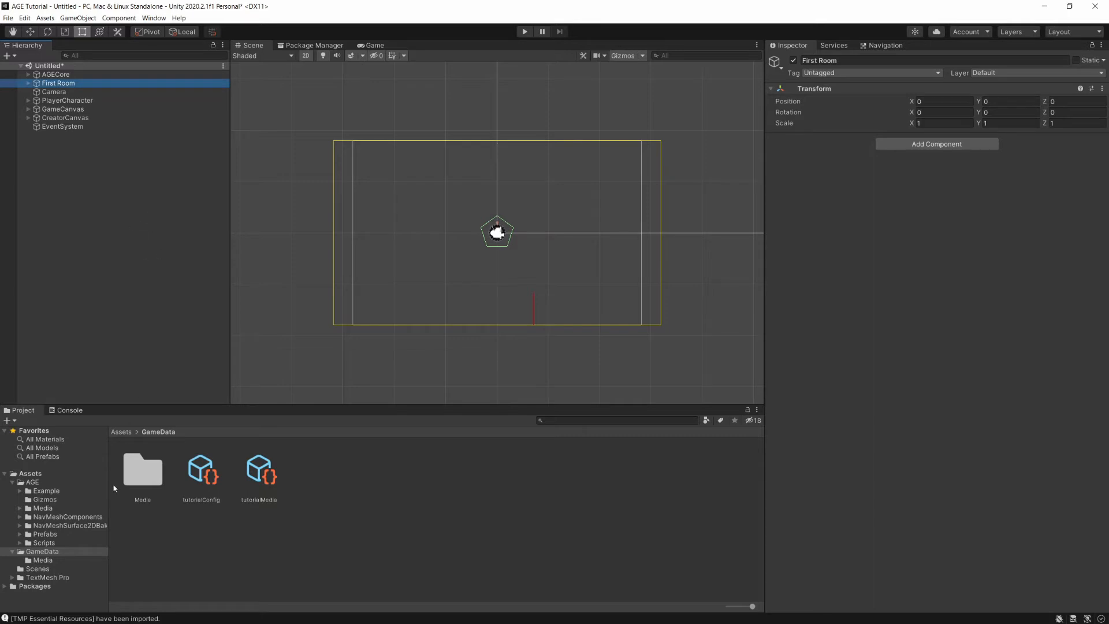
# - Create a folder named Rooms inside the GameData folder
pyautogui.rightClick(186, 538)
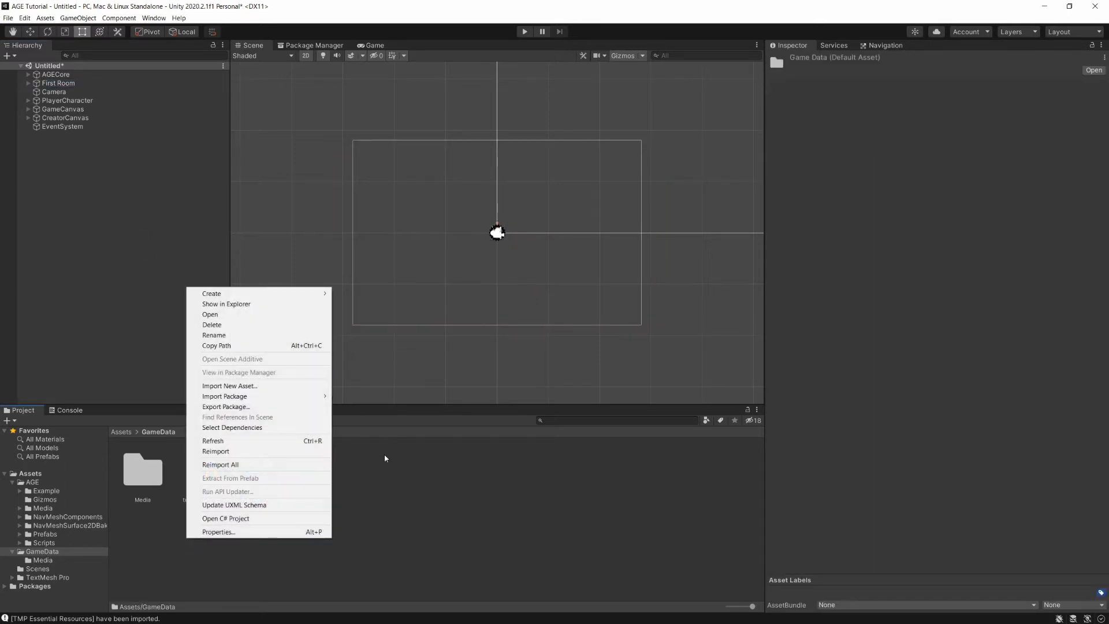
pyautogui.moveTo(264, 293)
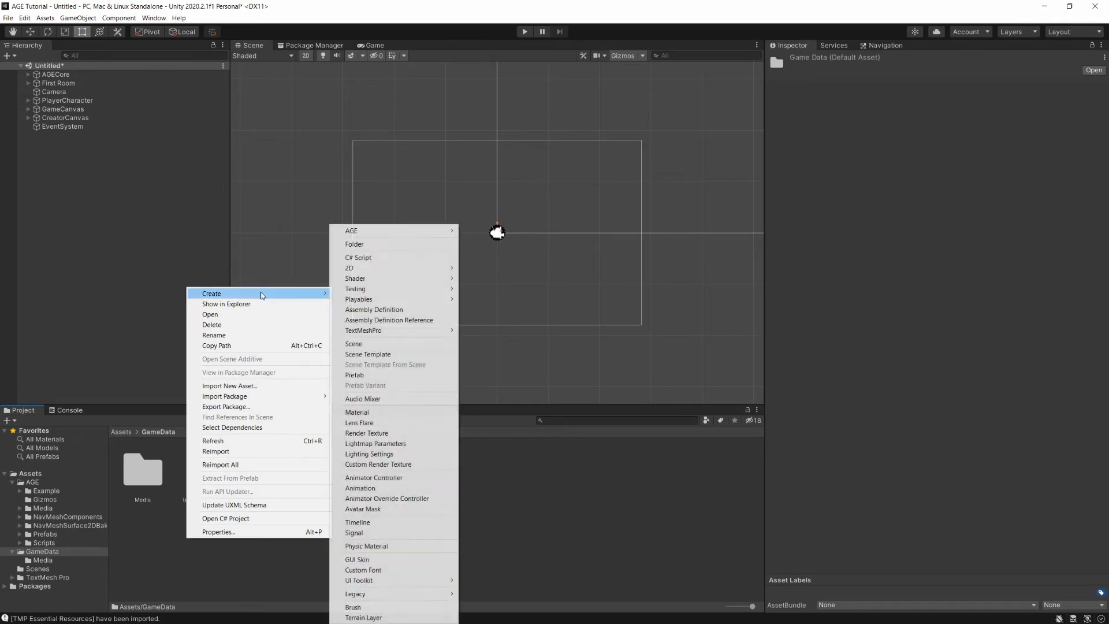
pyautogui.click(372, 244)
pyautogui.write('Rooms')
pyautogui.press('Return')
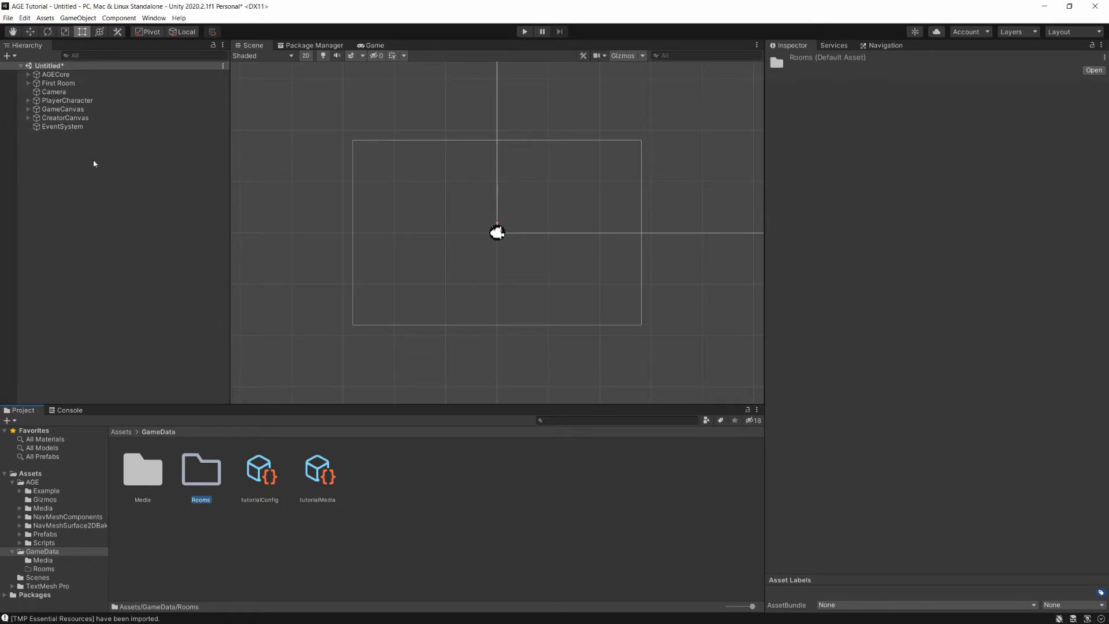
# - Save First Room as a prefab in the Rooms folder and delete its instance from the scene
pyautogui.doubleClick(205, 470)
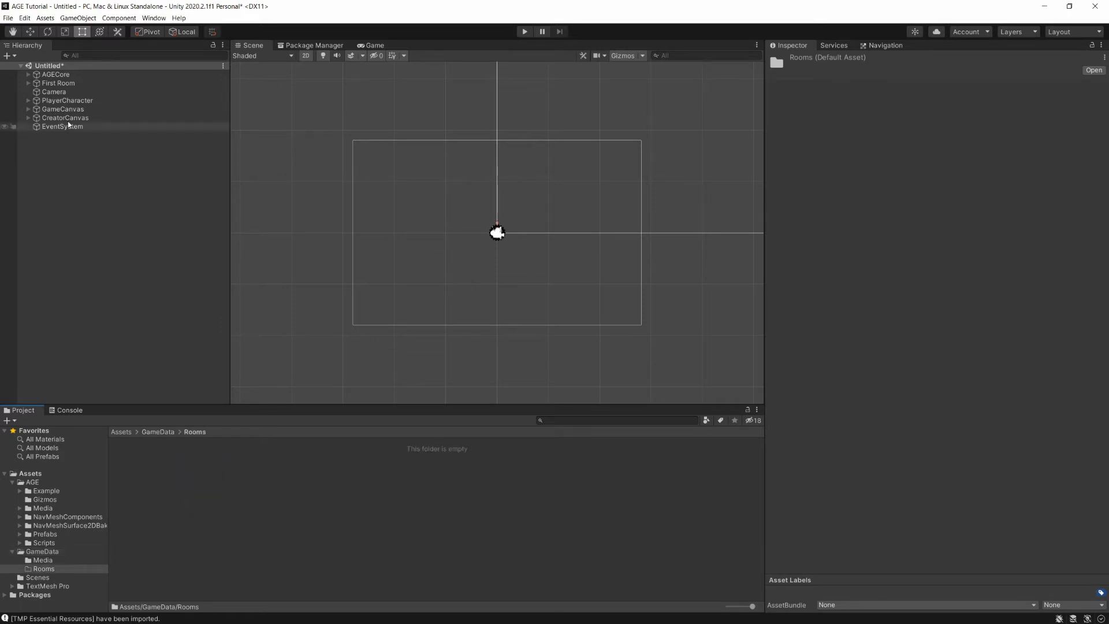
pyautogui.moveTo(58, 84); pyautogui.dragTo(188, 485)
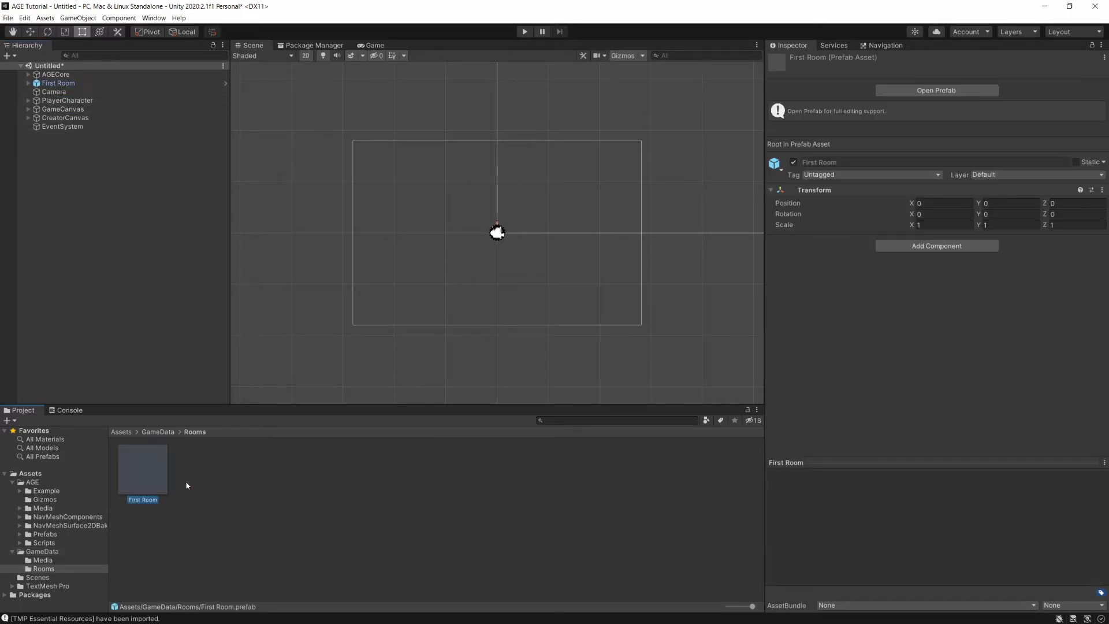
pyautogui.click(67, 84)
pyautogui.press('Delete')
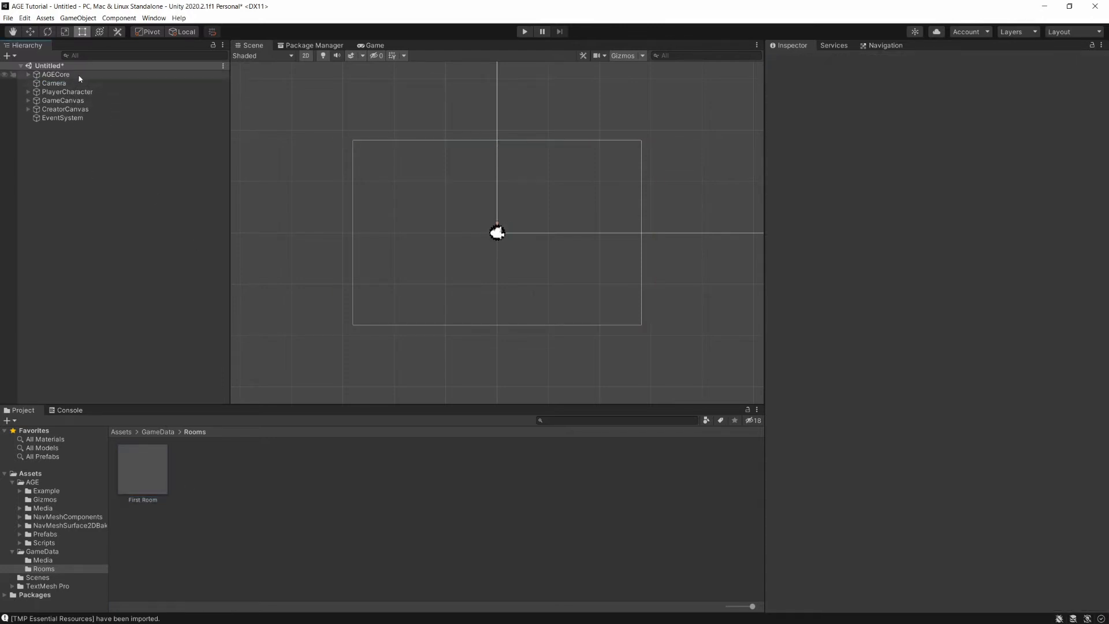
# - Add the First Room prefab to the Rooms list of AGECore's Room Handler
pyautogui.click(77, 74)
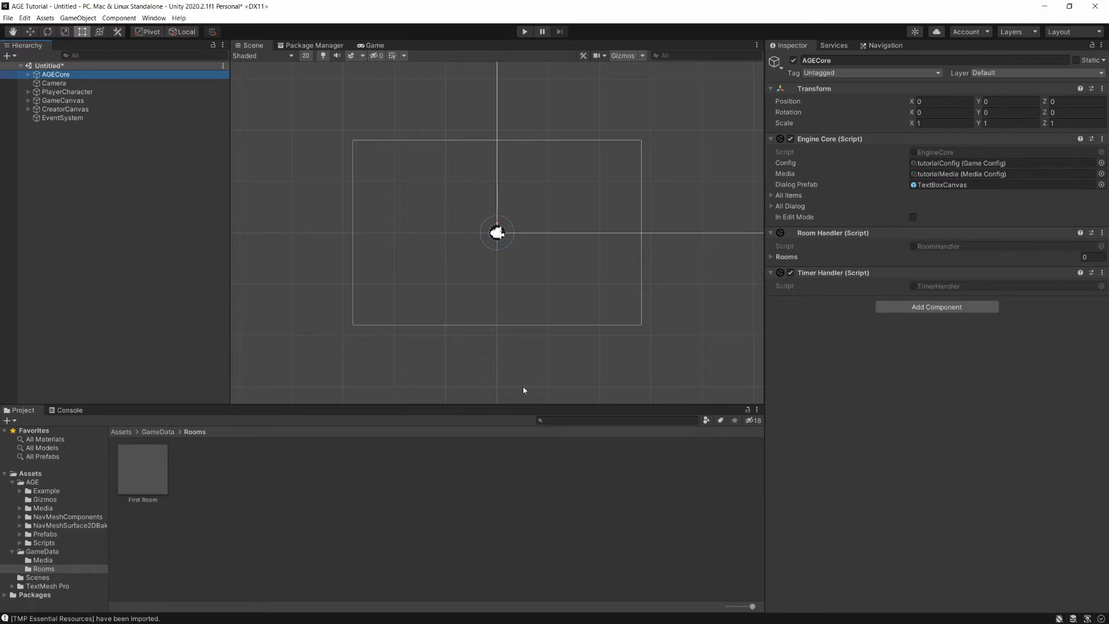
pyautogui.moveTo(165, 467); pyautogui.dragTo(787, 259)
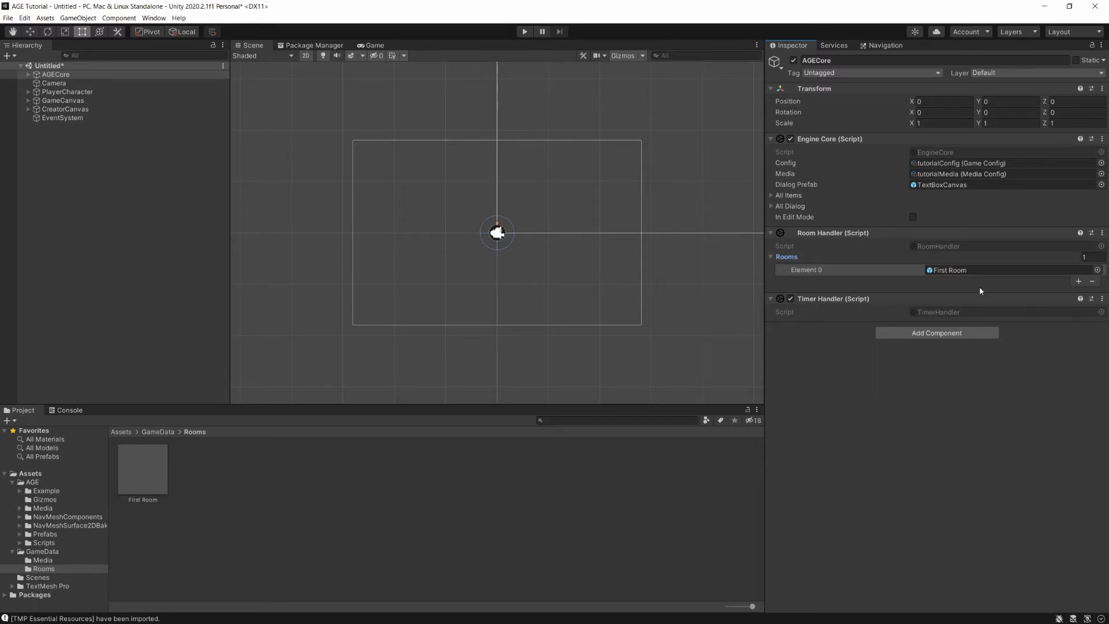
# - Open the First Room prefab for editing and place the bg1 sprite from GameData Media under Scenery
pyautogui.doubleClick(138, 475)
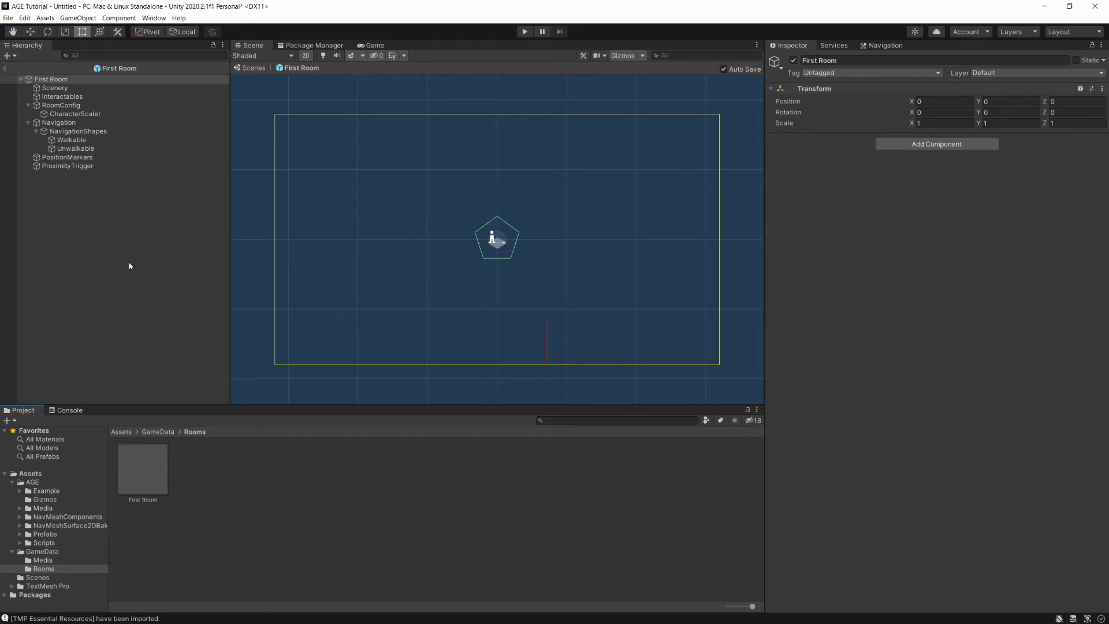
pyautogui.click(45, 561)
pyautogui.moveTo(139, 471); pyautogui.dragTo(65, 90)
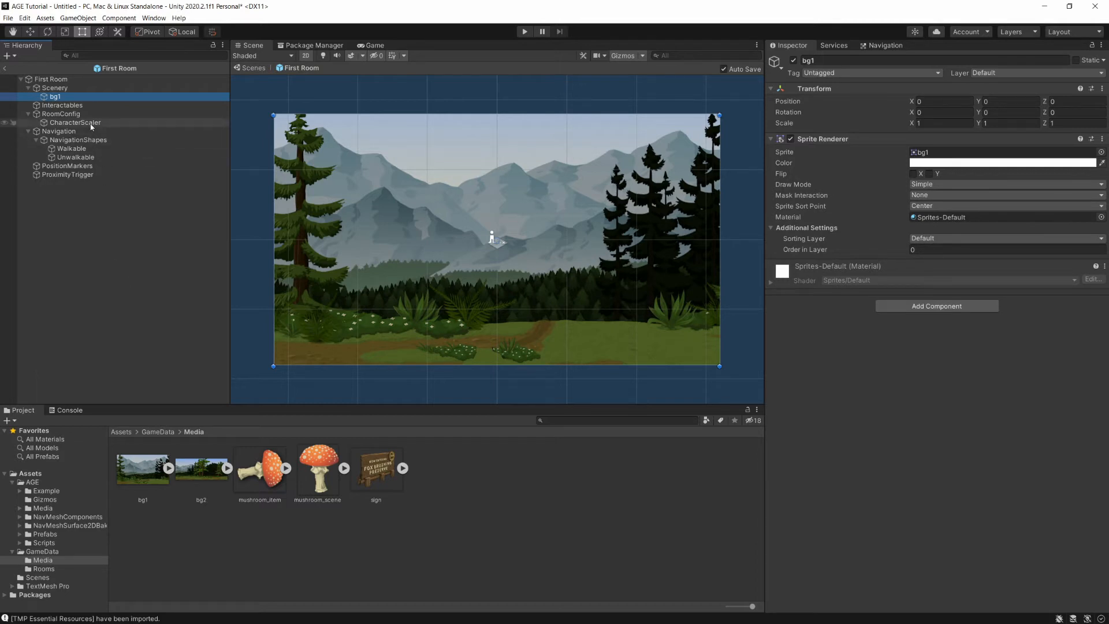
# - In RoomConfig, set the Room File Name to First Room and assign tutorialConfig as the Config
pyautogui.click(60, 114)
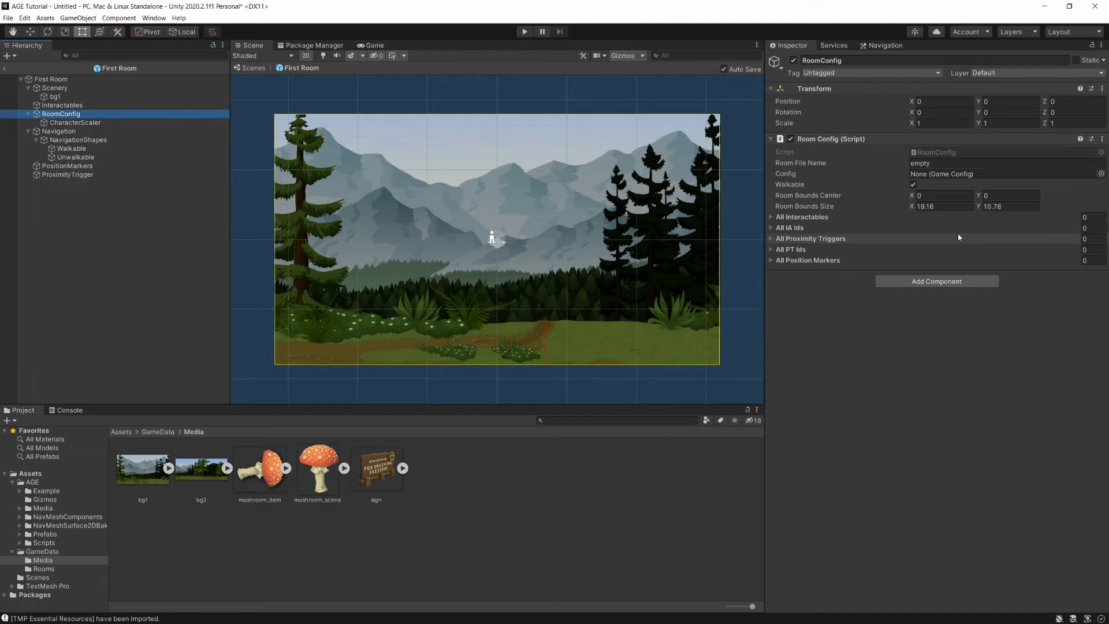
pyautogui.click(961, 163)
pyautogui.write('First Room')
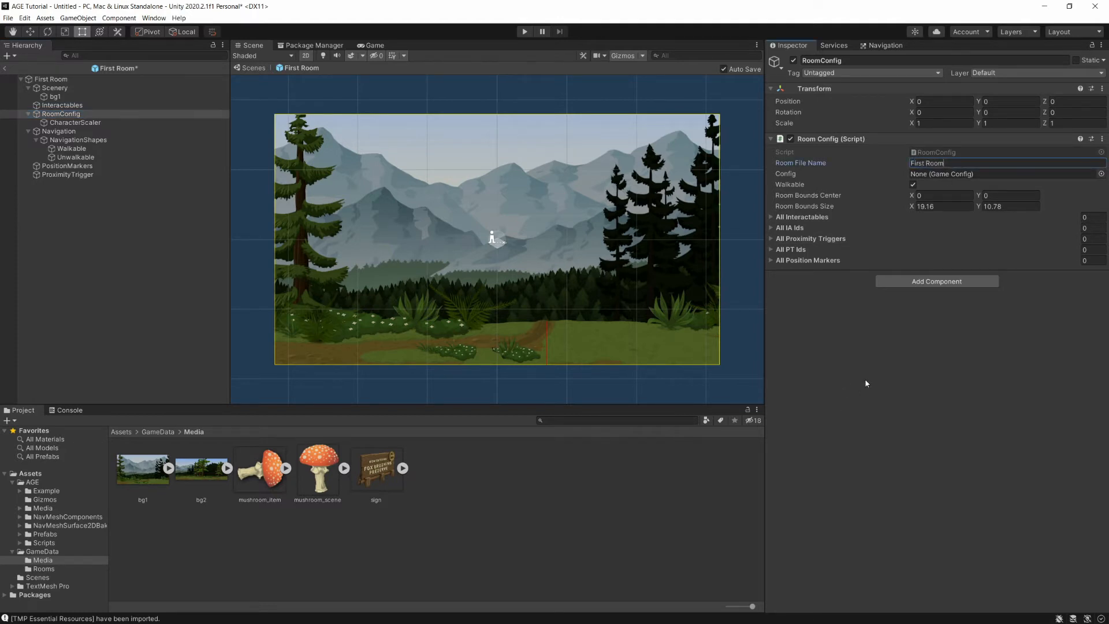
pyautogui.hotkey('ctrl', 's')
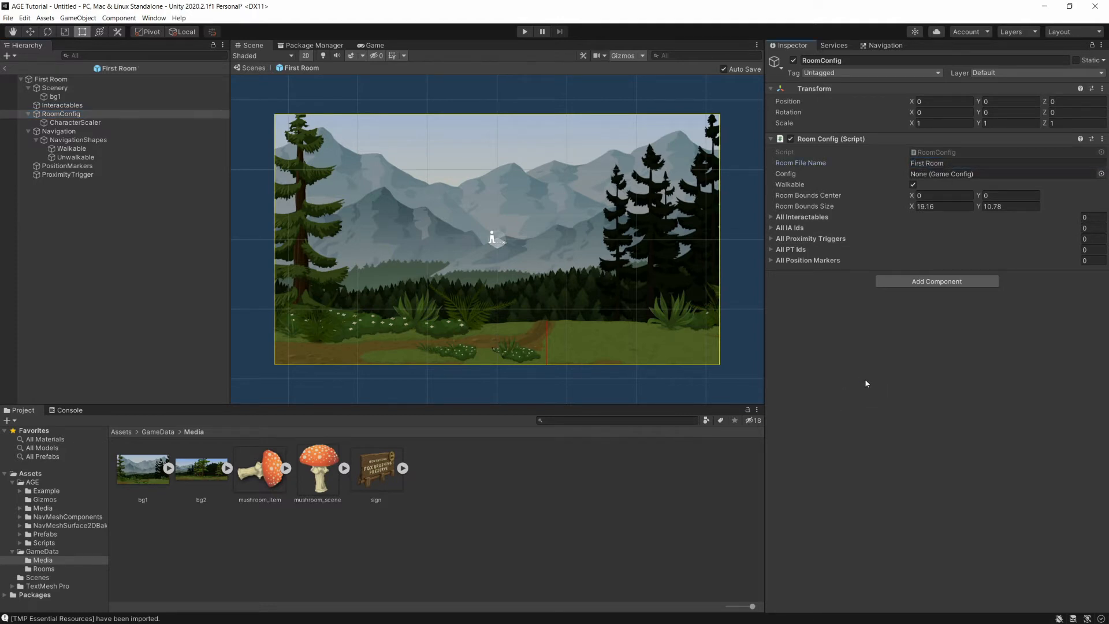
pyautogui.click(46, 554)
pyautogui.moveTo(264, 479); pyautogui.dragTo(937, 176)
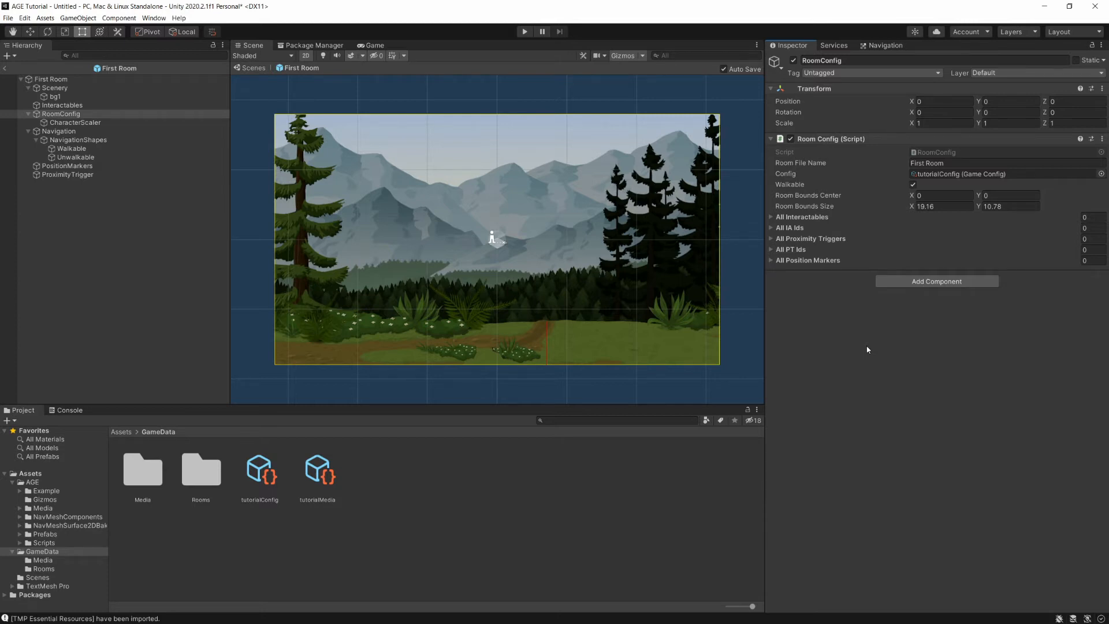
# - Edit the Walkable shape's polygon collider to run along the background's bottom edge, around the foreground bushes, and up its right edge
pyautogui.click(75, 141)
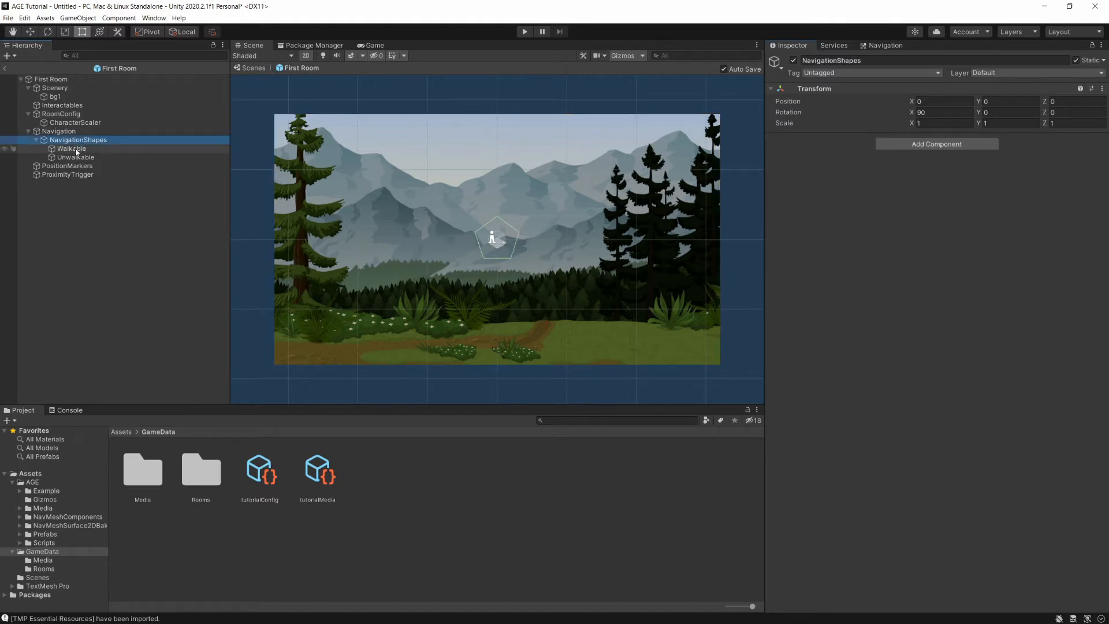
pyautogui.click(75, 149)
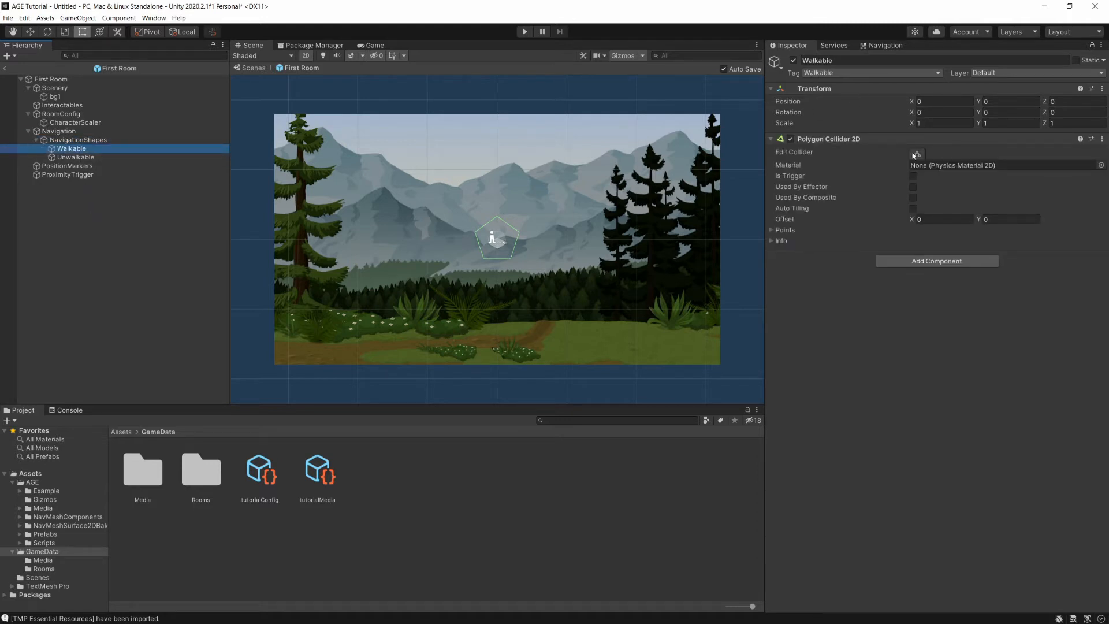
pyautogui.click(937, 74)
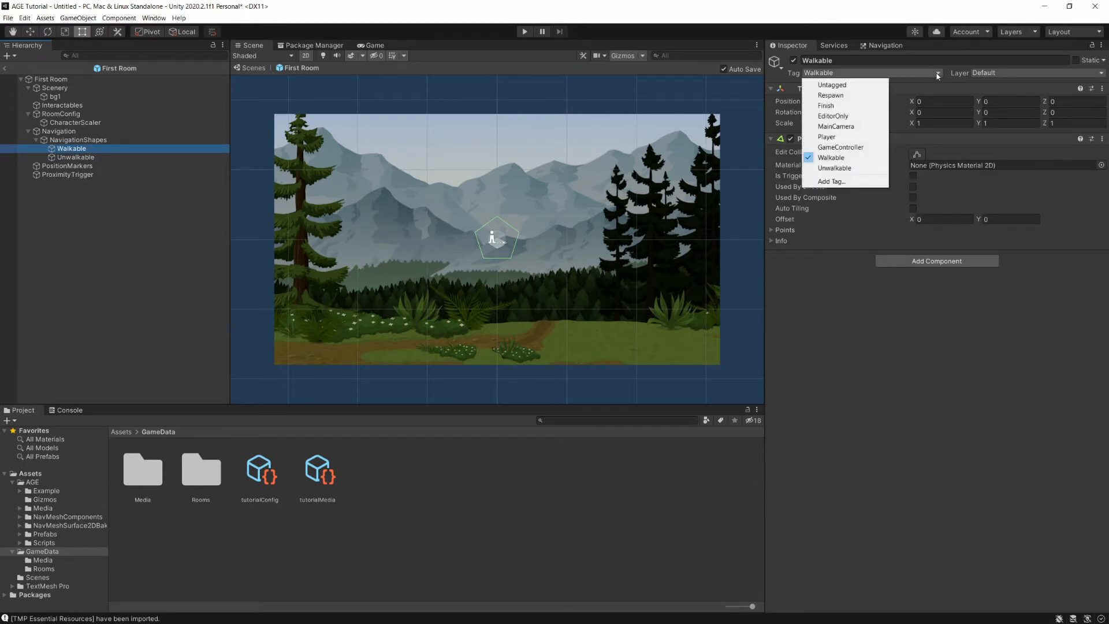
pyautogui.click(838, 374)
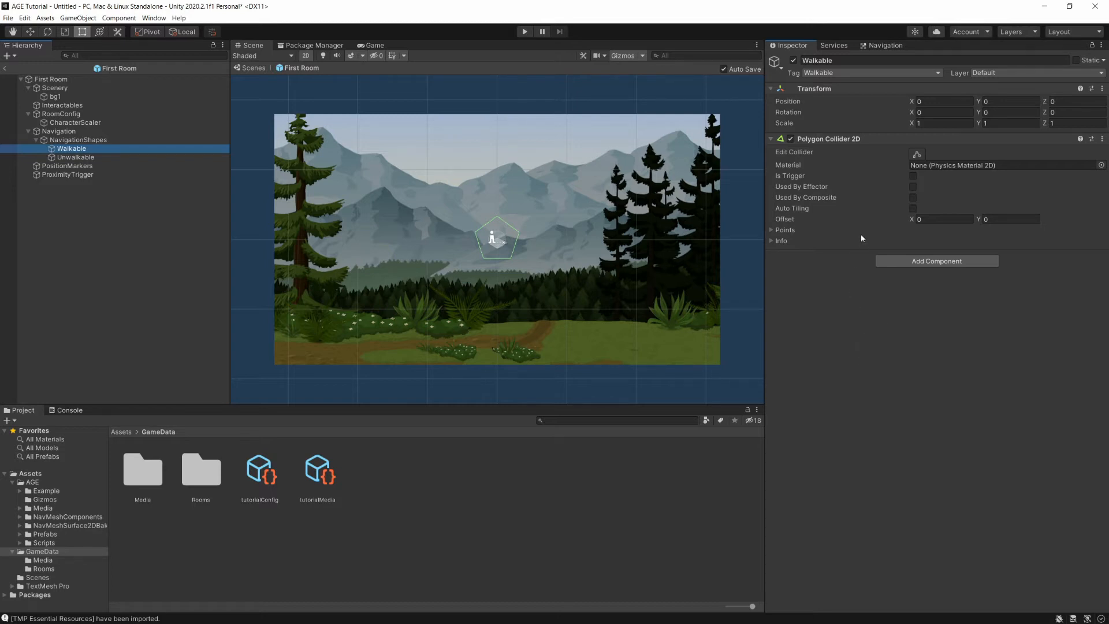
pyautogui.click(920, 153)
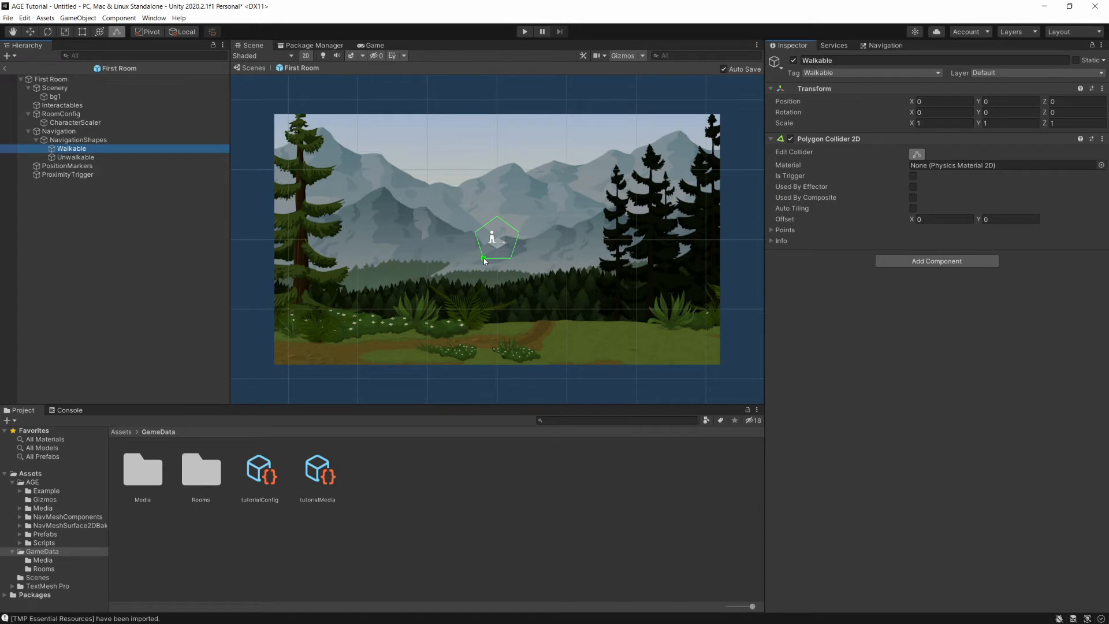
pyautogui.moveTo(483, 258); pyautogui.dragTo(273, 363)
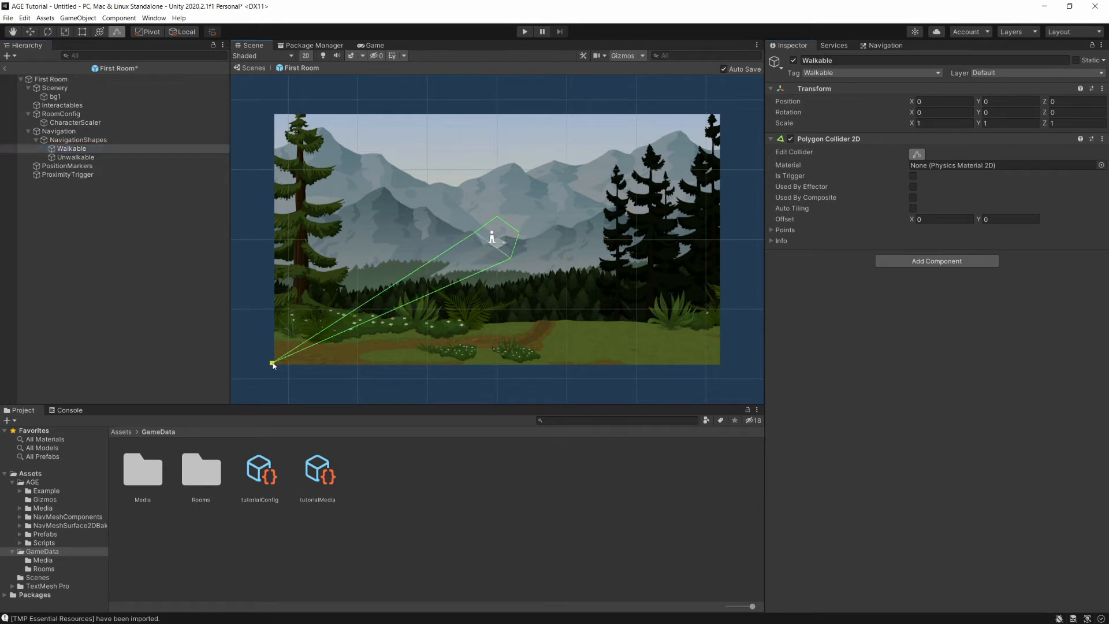
pyautogui.moveTo(511, 261); pyautogui.dragTo(404, 365)
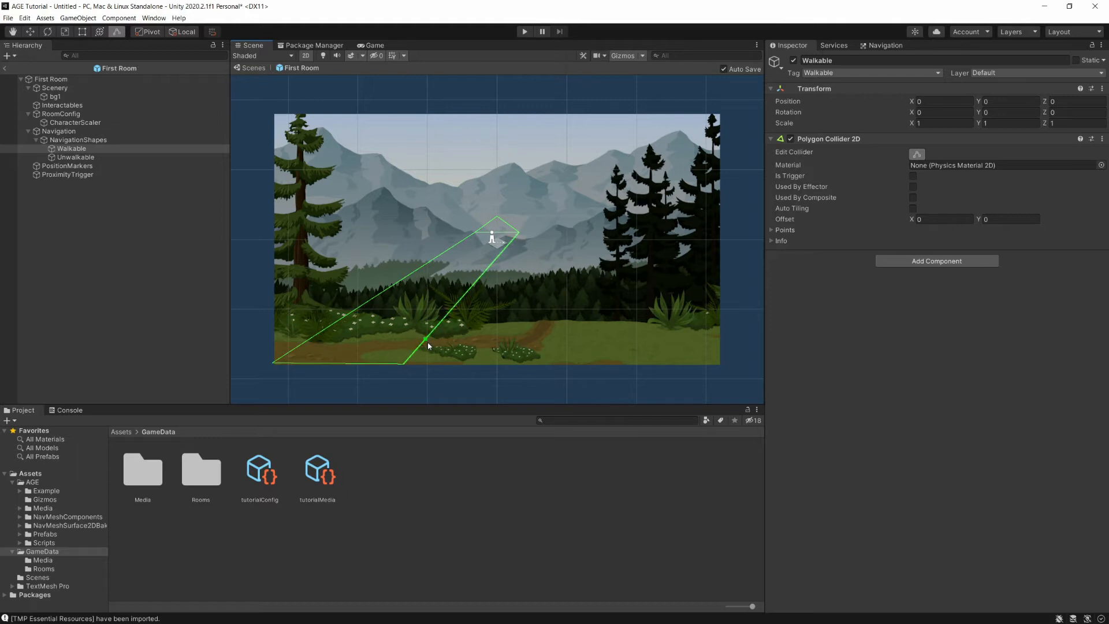
pyautogui.moveTo(448, 319); pyautogui.dragTo(720, 331)
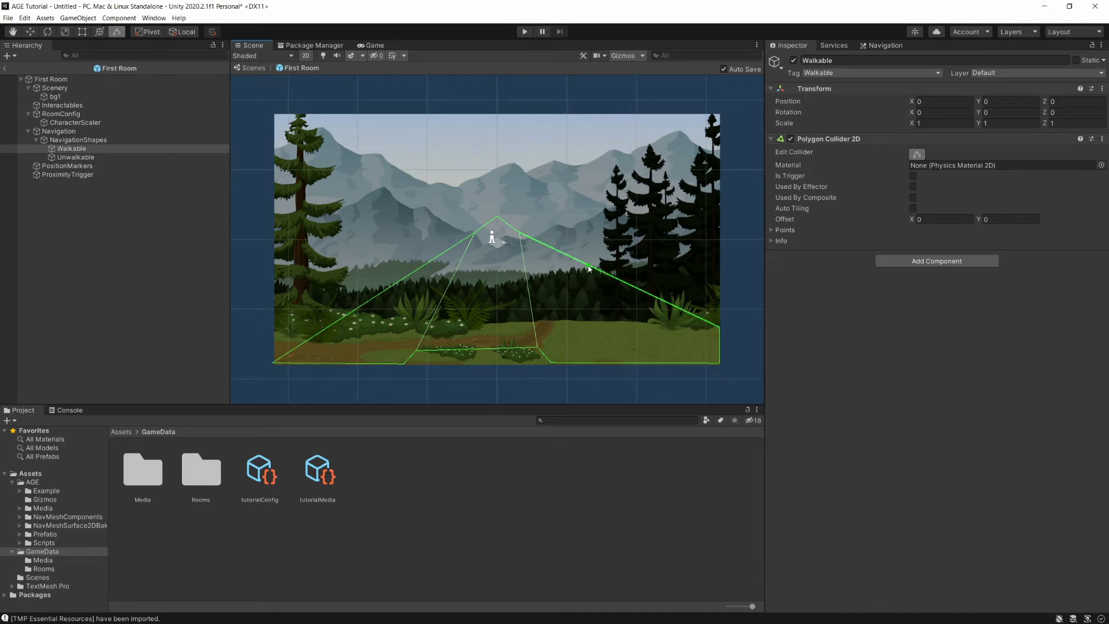
# - Bring the Walkable collider's remaining upper points down along the top of the path and grass, out to the background's left edge
pyautogui.moveTo(590, 266); pyautogui.dragTo(562, 322)
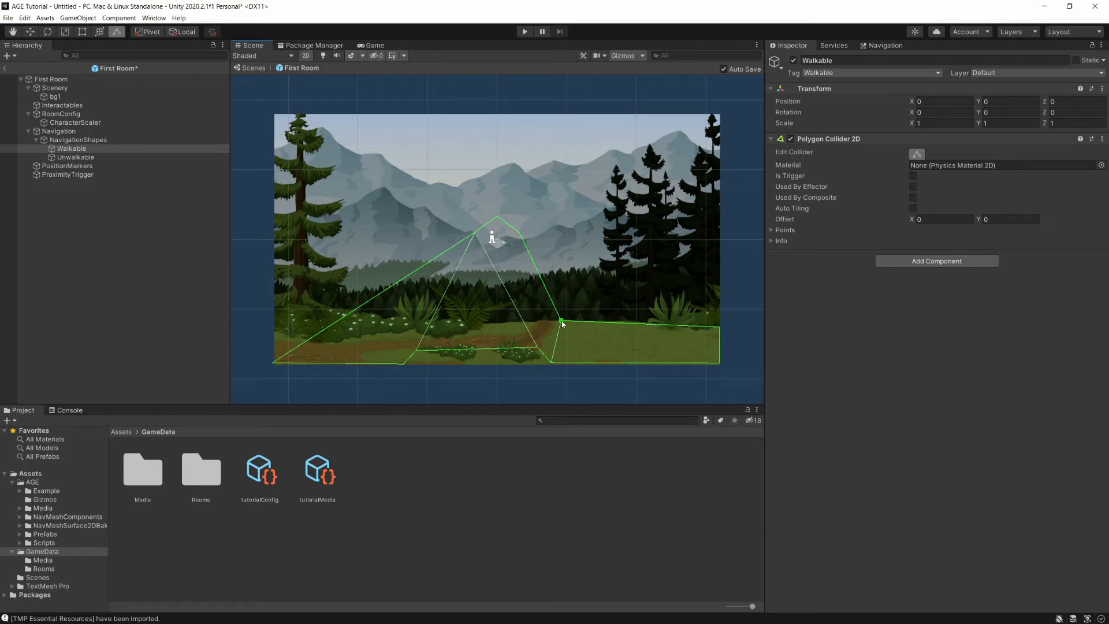
pyautogui.moveTo(476, 235); pyautogui.dragTo(272, 345)
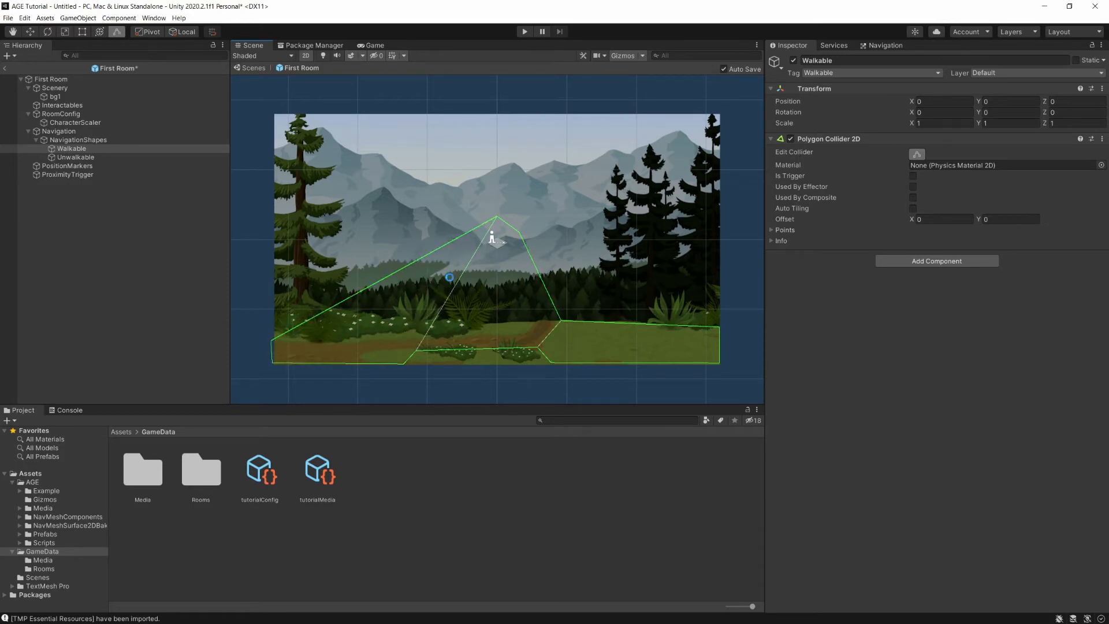
pyautogui.moveTo(497, 217); pyautogui.dragTo(487, 332)
pyautogui.moveTo(519, 233); pyautogui.dragTo(507, 324)
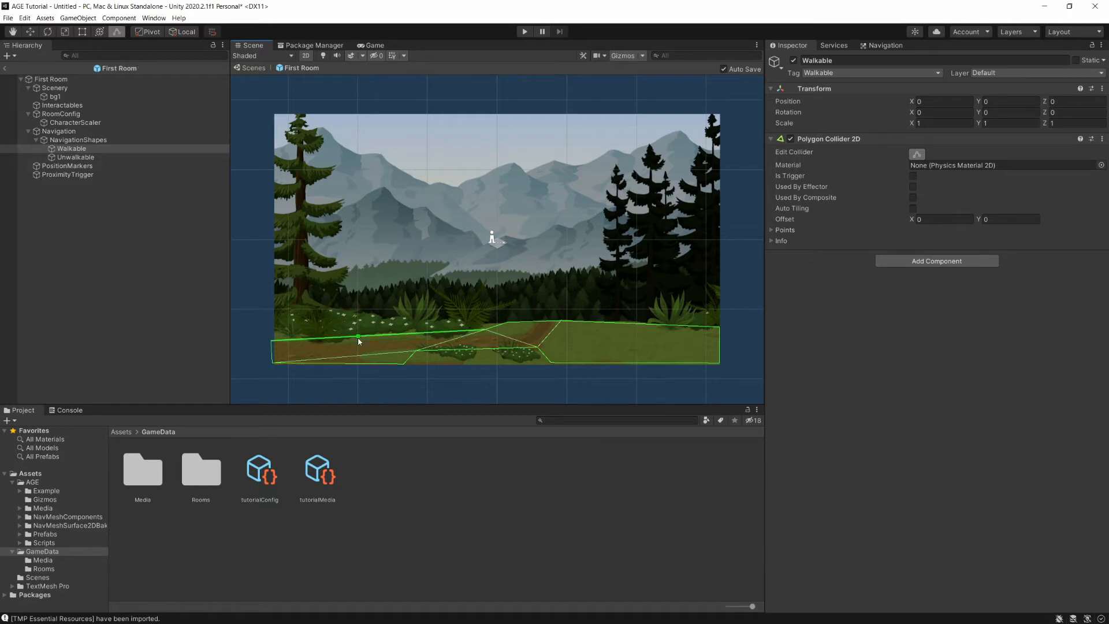
# - Bake the room's 2D navigation mesh with the Surface 2D Baker of the Navigation object
pyautogui.click(74, 132)
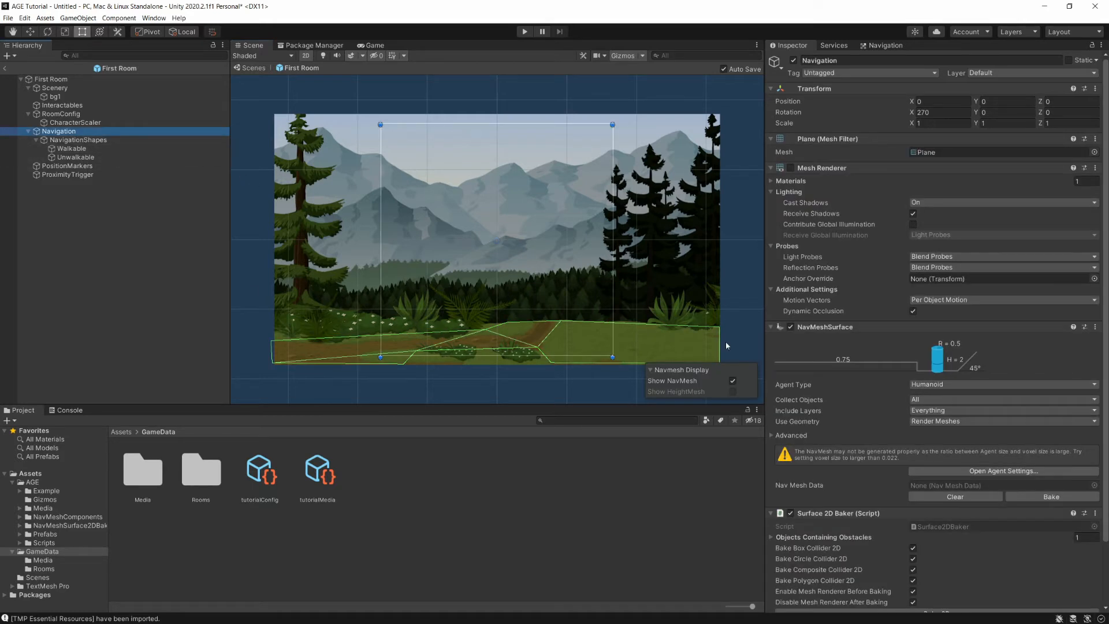
pyautogui.scroll(-3, 876, 339)
pyautogui.click(929, 545)
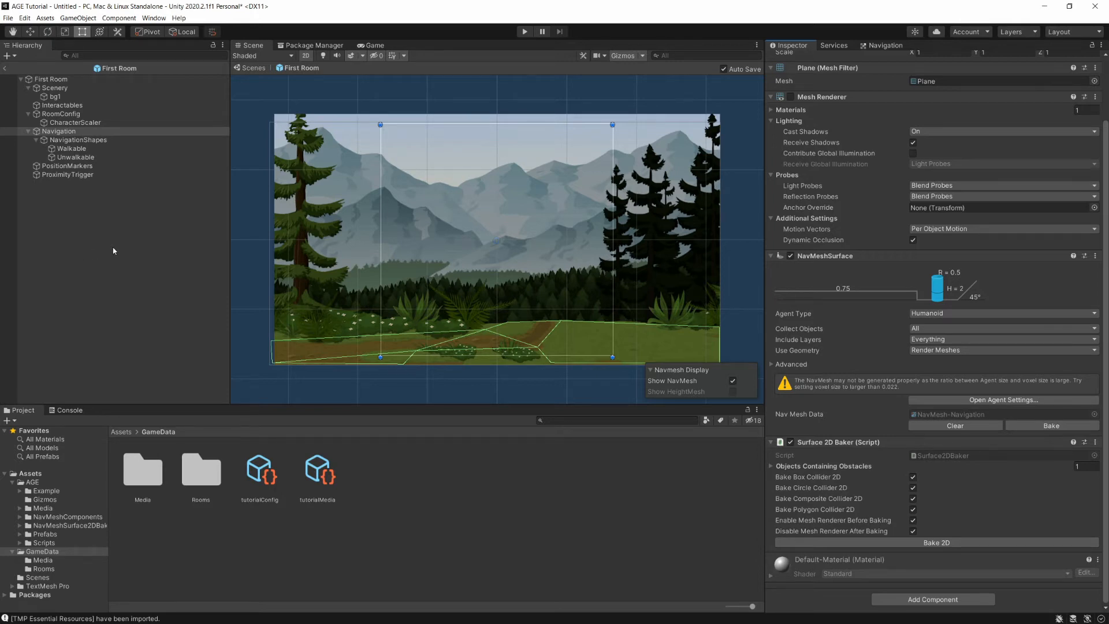
# - Set the CharacterScaler's Y scale to 1.9 and expand both elements of its Points list
pyautogui.click(72, 122)
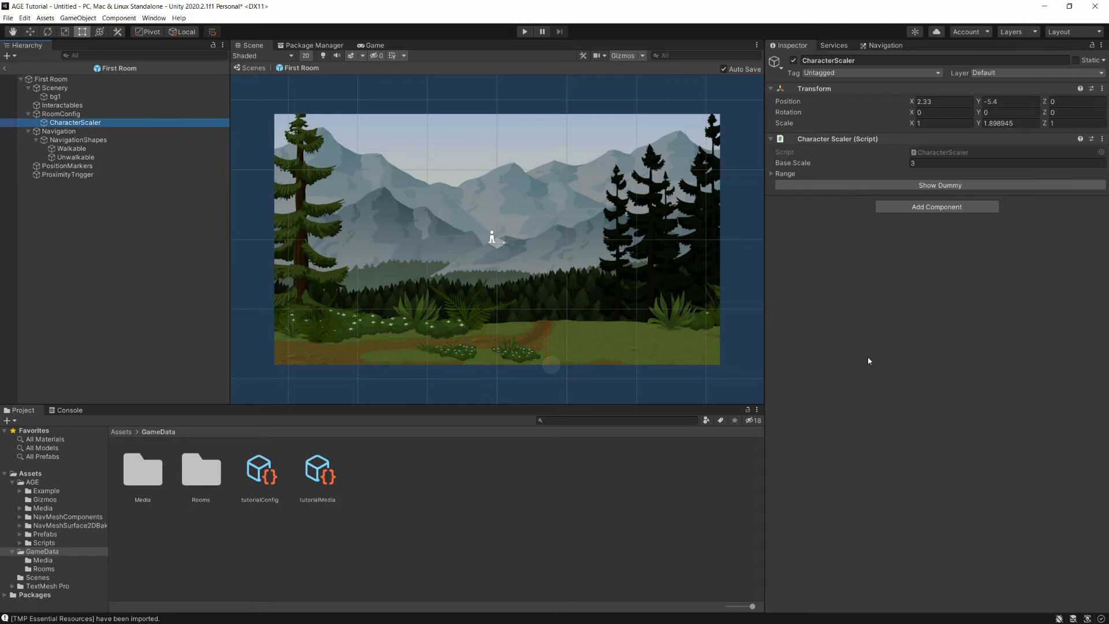
pyautogui.click(773, 174)
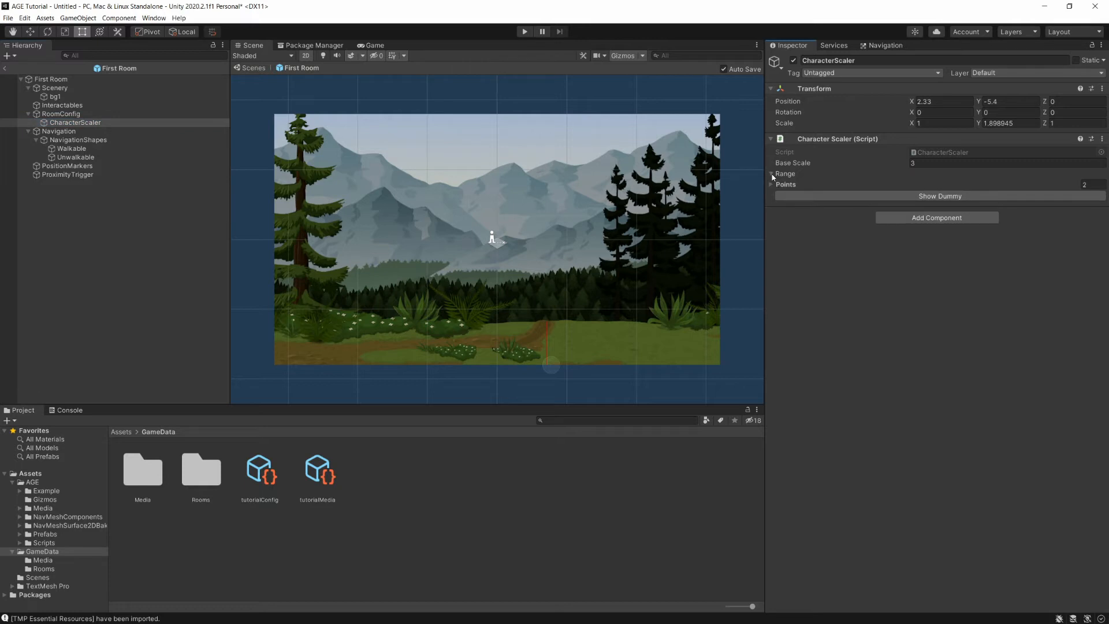
pyautogui.click(771, 185)
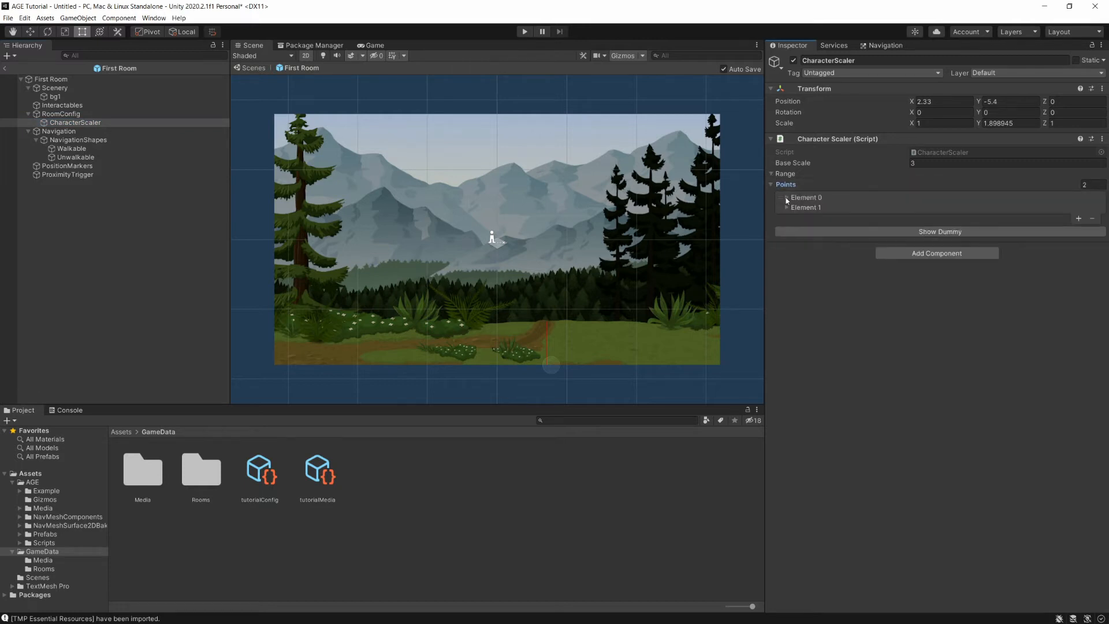
pyautogui.click(786, 197)
pyautogui.click(787, 239)
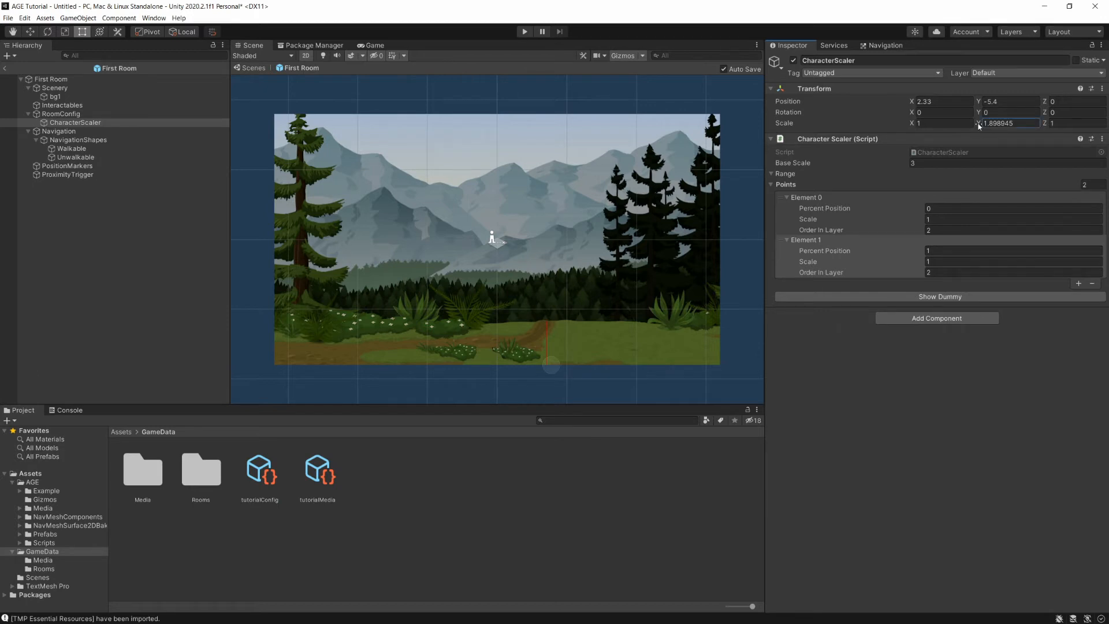
pyautogui.moveTo(979, 123)
pyautogui.mouseDown()
pyautogui.moveTo(1010, 121)
pyautogui.moveTo(987, 131)
pyautogui.mouseUp()
# - Set the character scale to 0.85 for point Element 1 and 1.1 for Element 0
pyautogui.click(956, 260)
pyautogui.write('0.85')
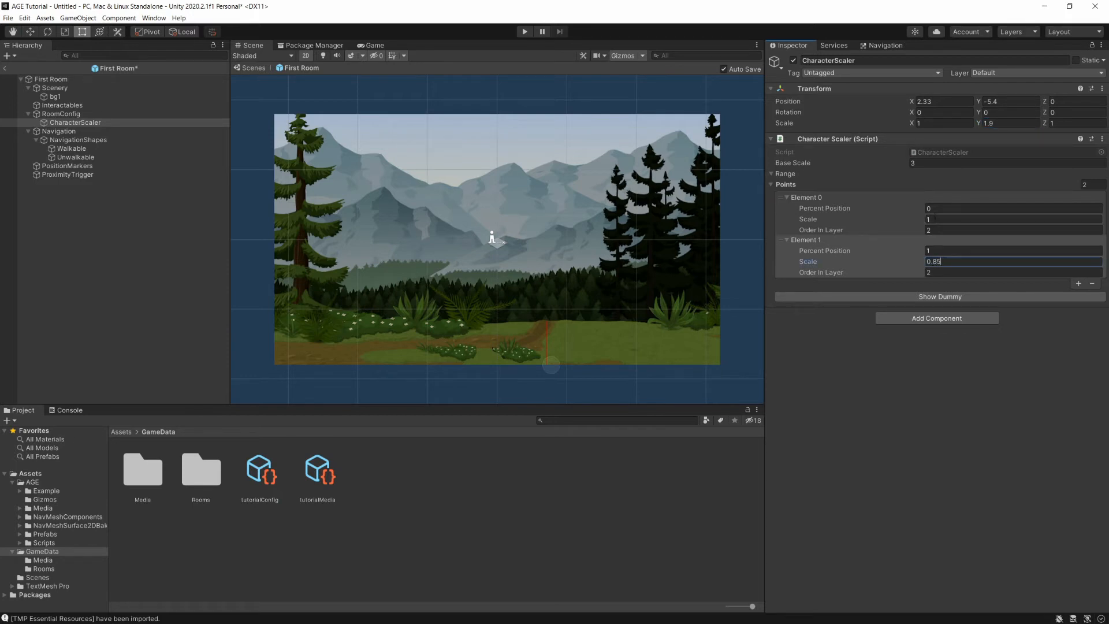
pyautogui.click(947, 219)
pyautogui.write('.1')
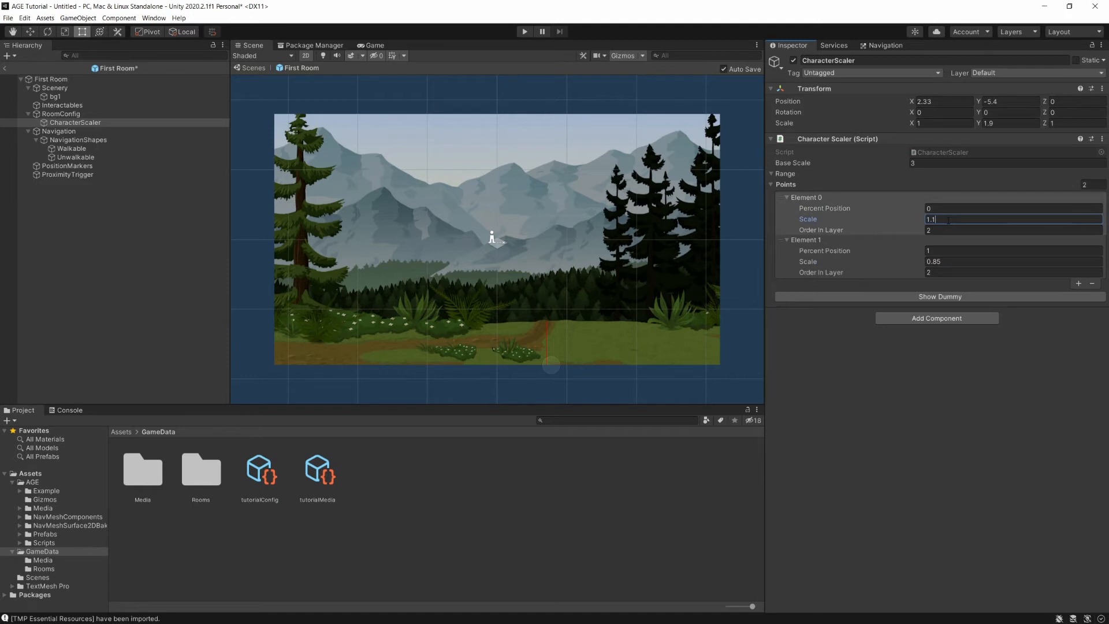
# - Show the CharacterScaler's dummy and move its PlayerCharacter down to the path between the foreground bushes, to about X -2.59, Y 0.35
pyautogui.click(813, 295)
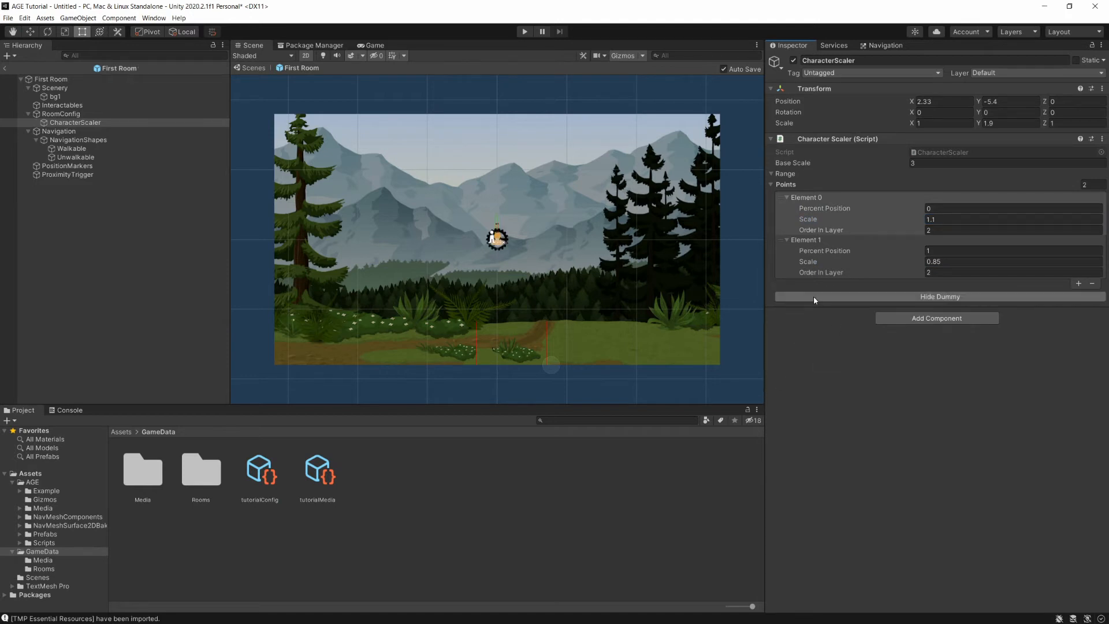
pyautogui.click(36, 122)
pyautogui.click(64, 131)
pyautogui.press('w')
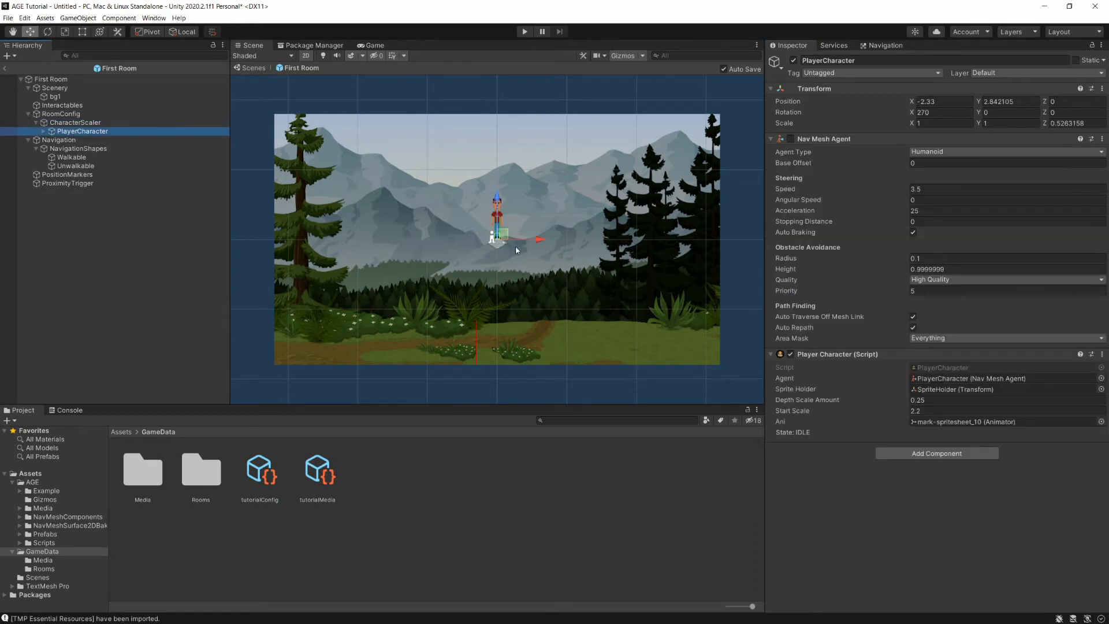
pyautogui.moveTo(502, 236); pyautogui.dragTo(498, 346)
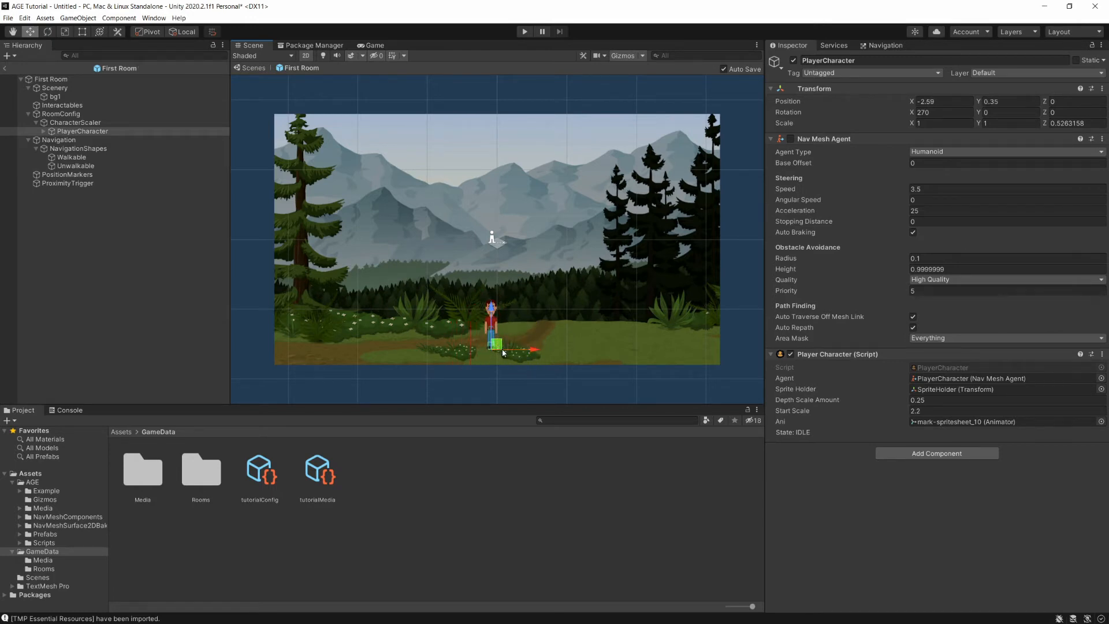
# - Set the CharacterScaler's Base Scale to 3.8 and move the dummy character up to the far bend of the path
pyautogui.click(87, 123)
pyautogui.click(963, 163)
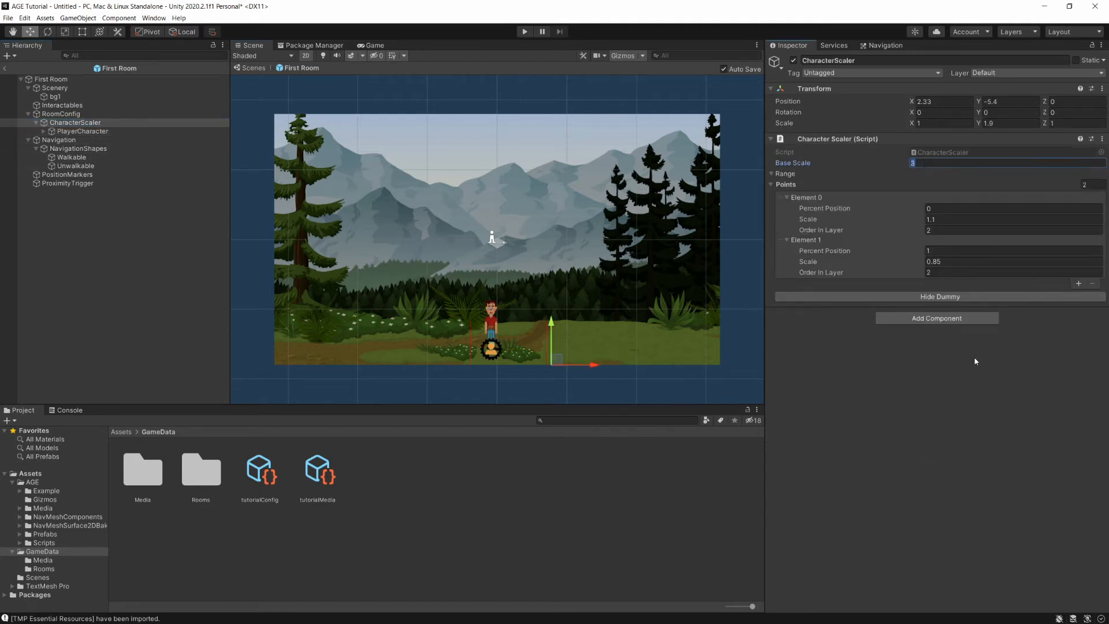
pyautogui.write('3.8')
pyautogui.press('Return')
pyautogui.click(107, 133)
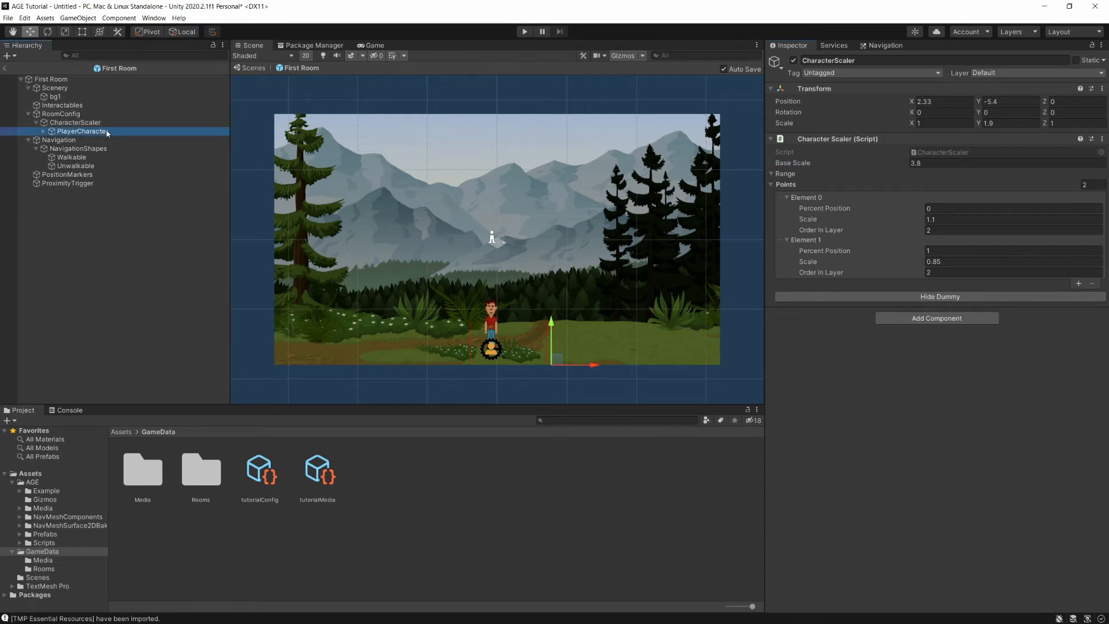
pyautogui.moveTo(494, 344); pyautogui.dragTo(545, 335)
# - Set the CharacterScaler's Base Scale to 3.9
pyautogui.click(75, 123)
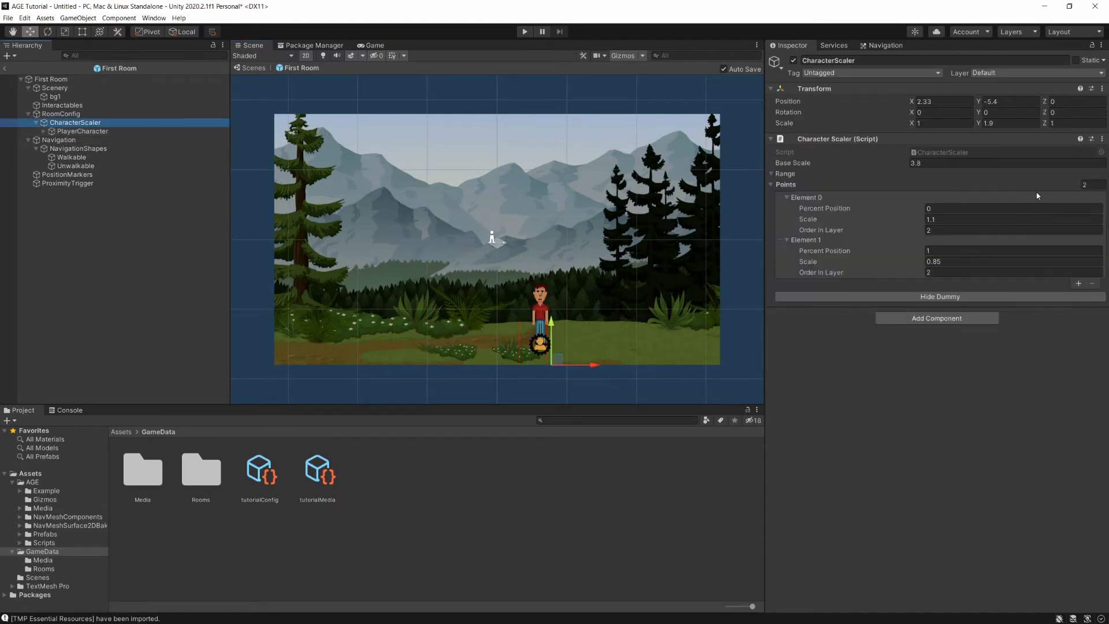
pyautogui.click(928, 164)
pyautogui.write('3.')
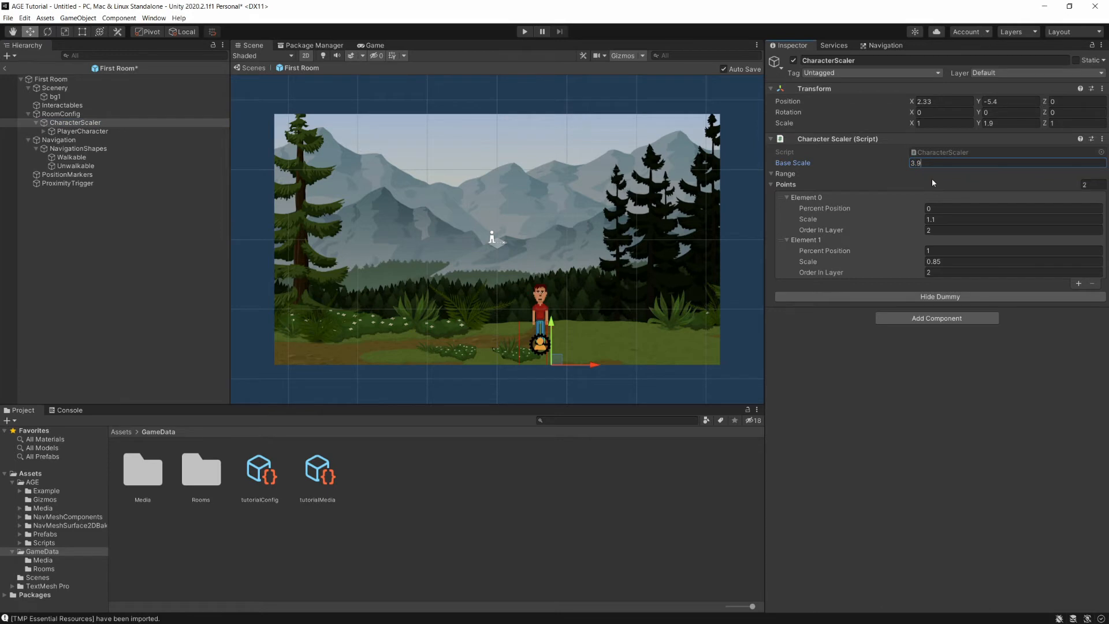
# - Check the dummy character's size at the front of the path, about X -8.77, Y 0.05, then save the room and hide the dummy
pyautogui.click(82, 131)
pyautogui.click(548, 341)
pyautogui.moveTo(549, 342); pyautogui.dragTo(350, 358)
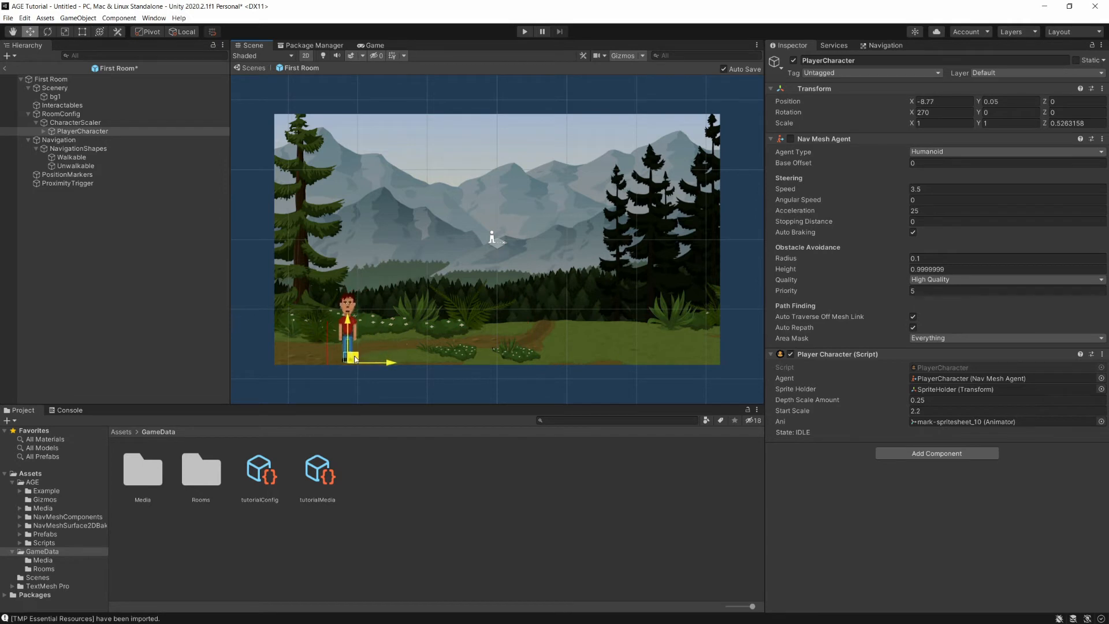
pyautogui.hotkey('ctrl', 's')
pyautogui.click(75, 122)
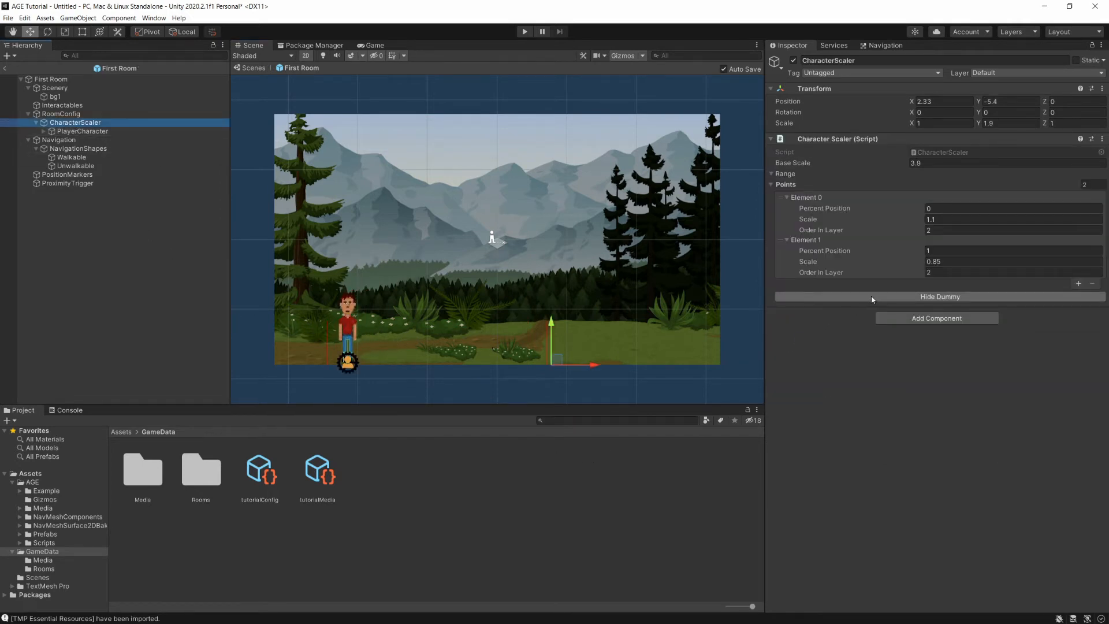
pyautogui.click(872, 297)
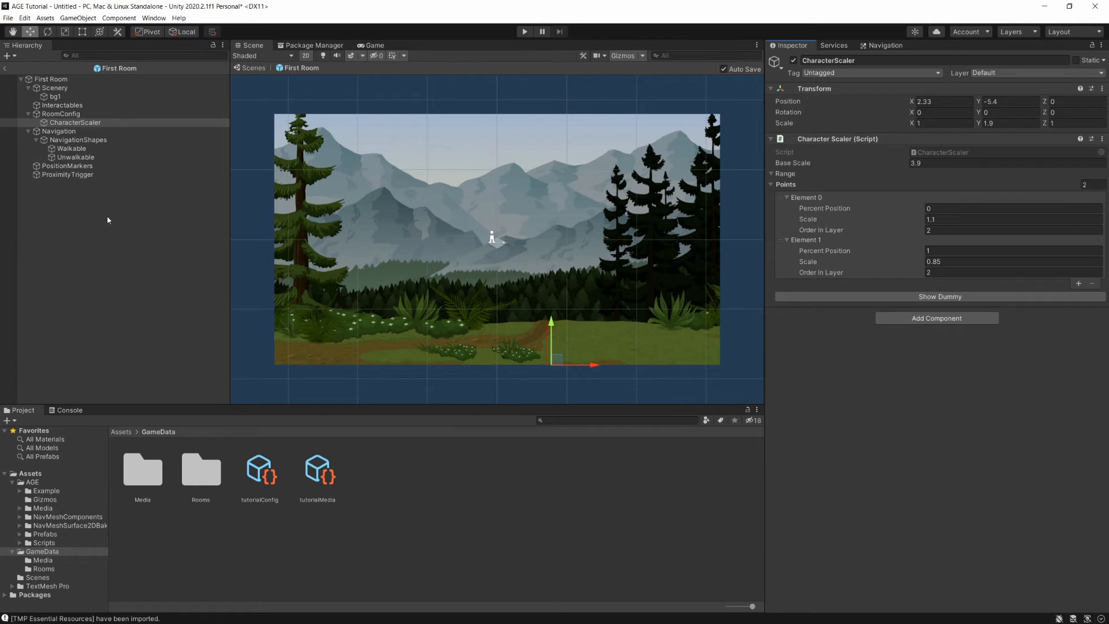
# - Add an AGE Position Marker named StartPosition under PositionMarkers and place it on the front path at about X -7.32, Y -5.27
pyautogui.click(75, 166)
pyautogui.rightClick(88, 168)
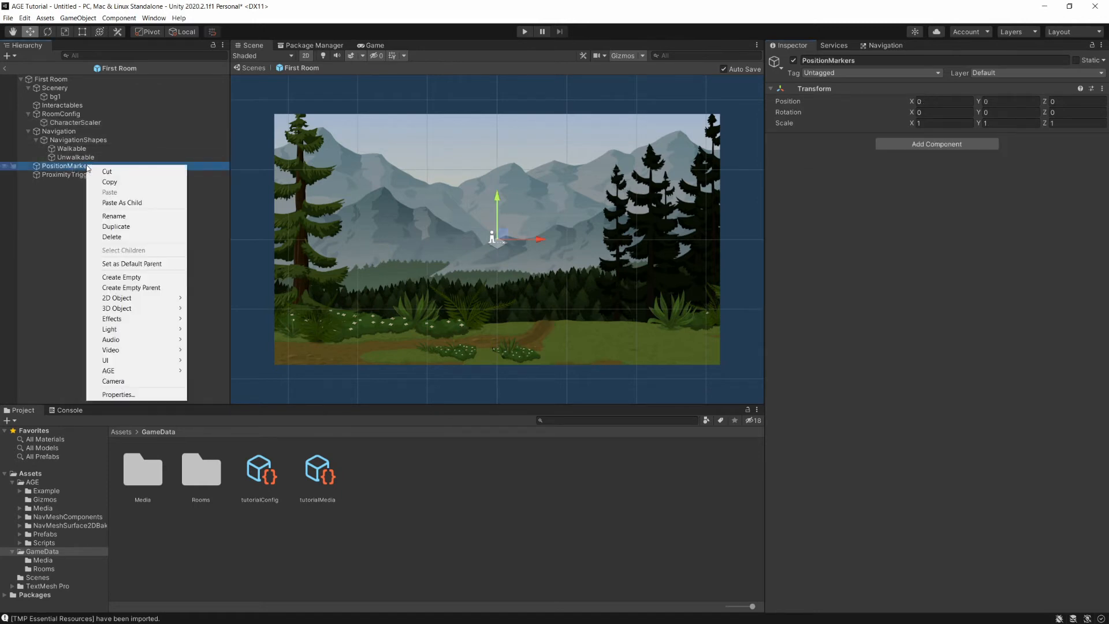
pyautogui.moveTo(143, 369)
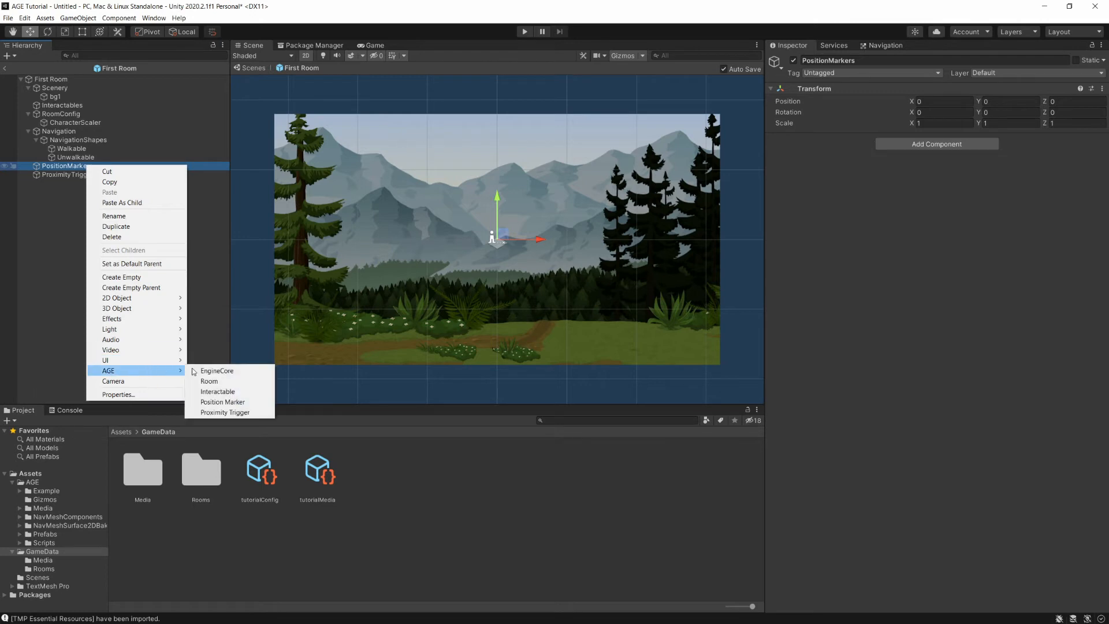
pyautogui.click(223, 402)
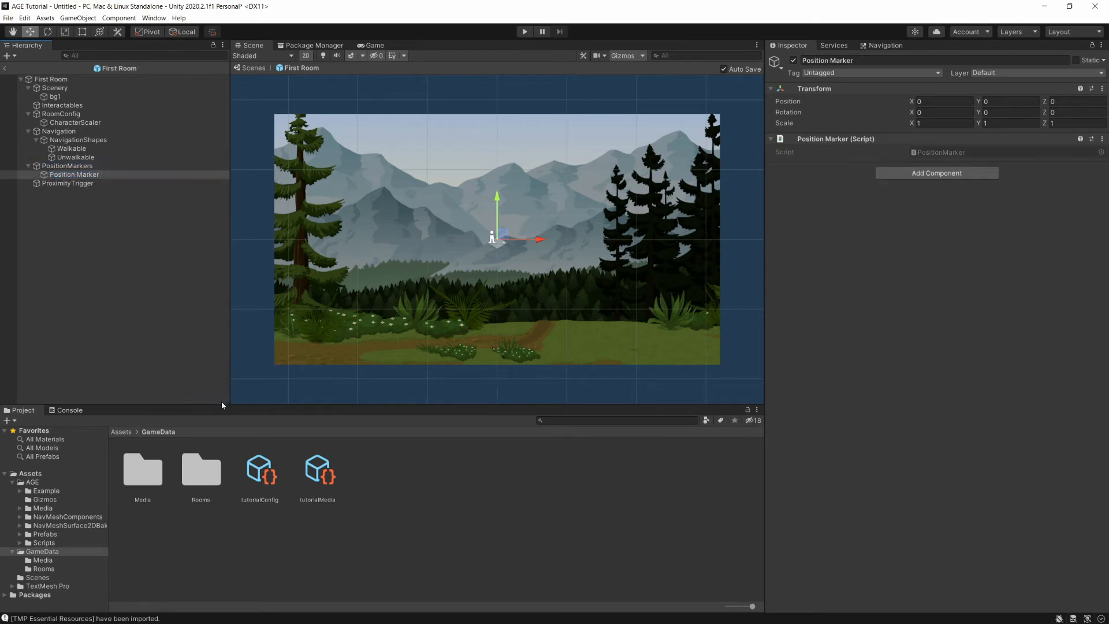
pyautogui.write('StartPosition')
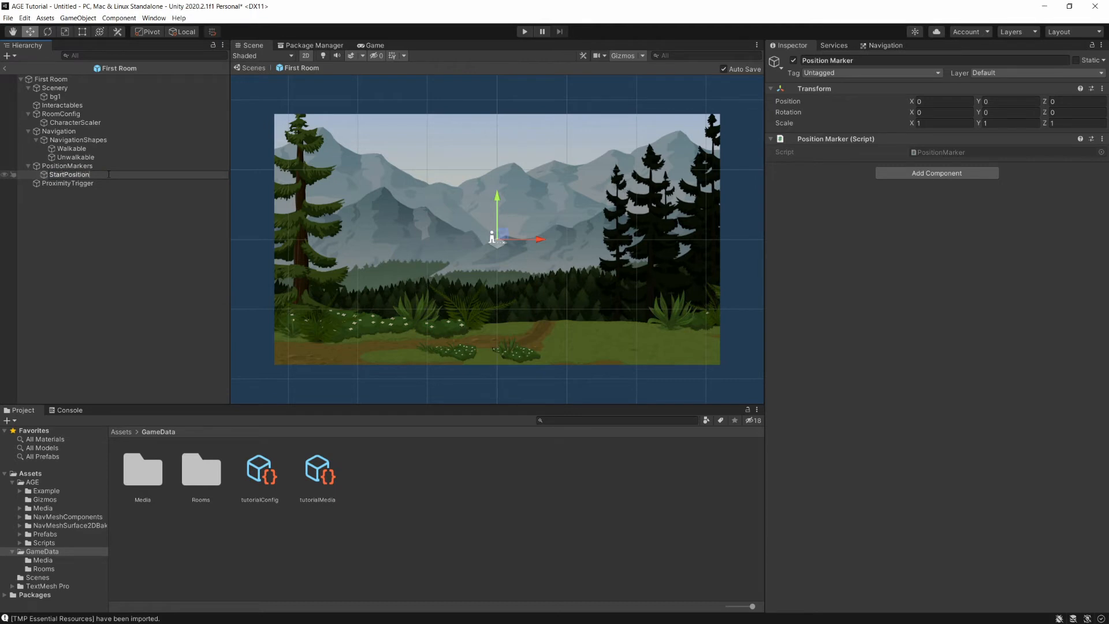
pyautogui.press('Return')
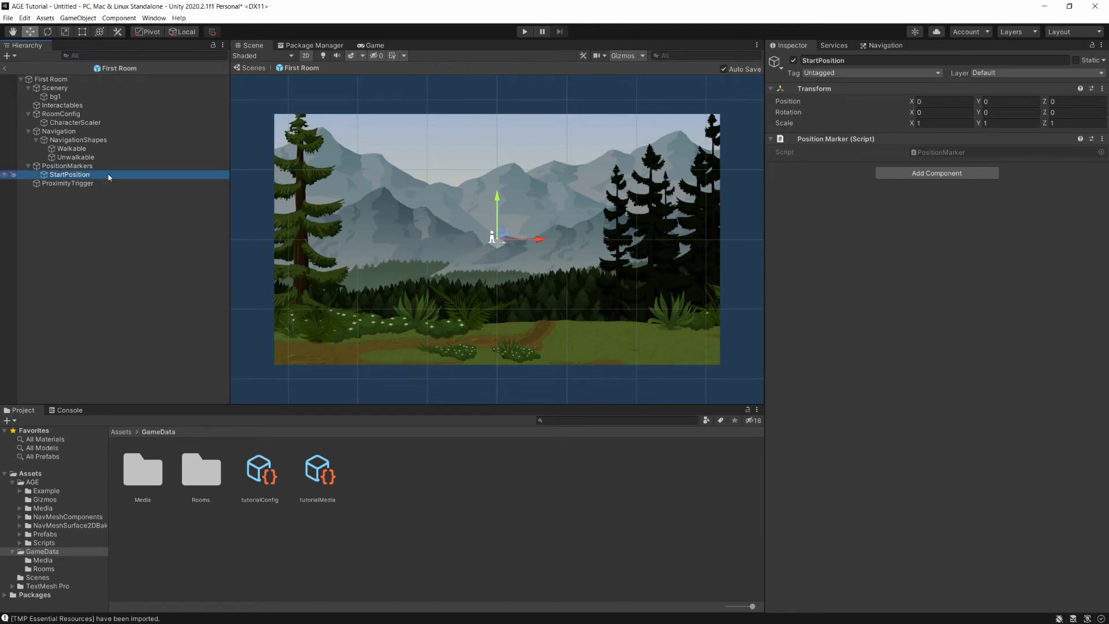
pyautogui.moveTo(502, 235); pyautogui.dragTo(333, 358)
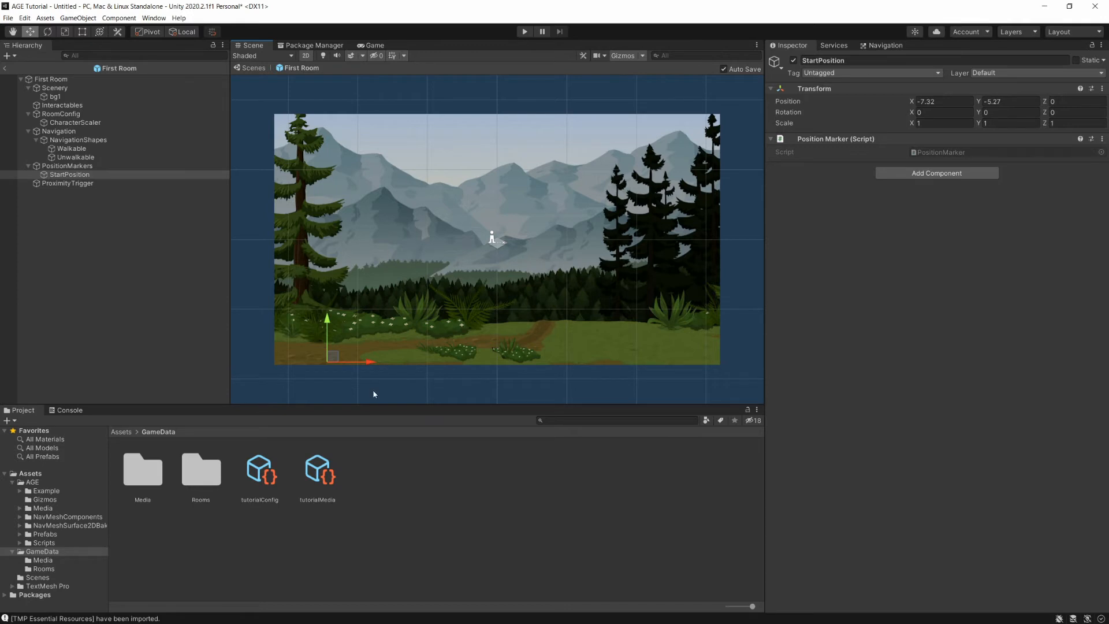
# - Return from the First Room prefab to the main scene, select AGECore and run the game
pyautogui.click(253, 68)
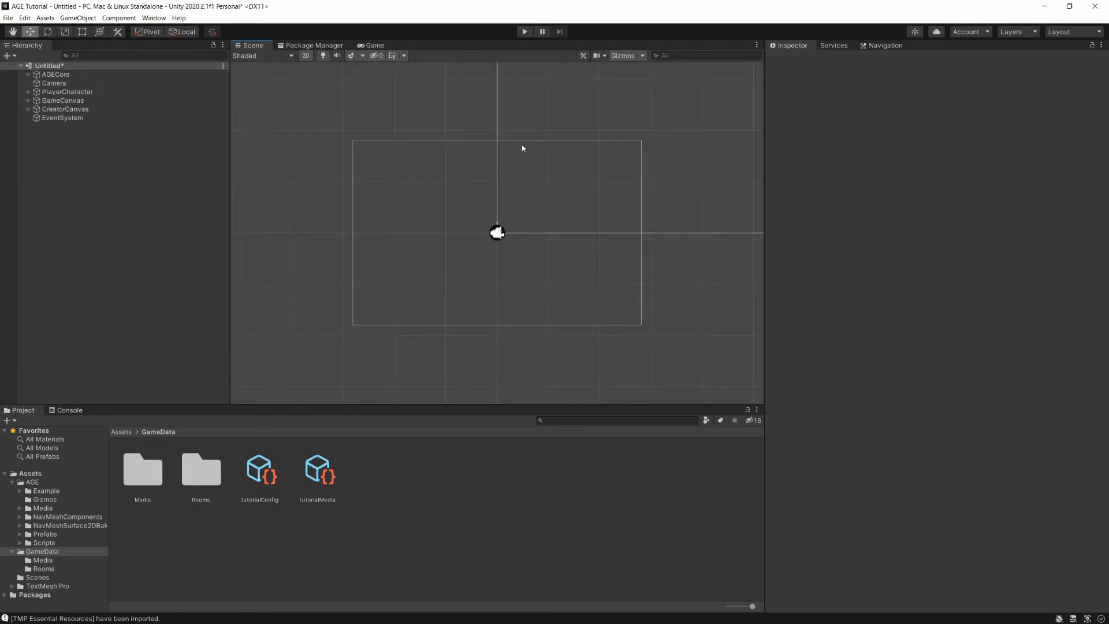
pyautogui.click(58, 74)
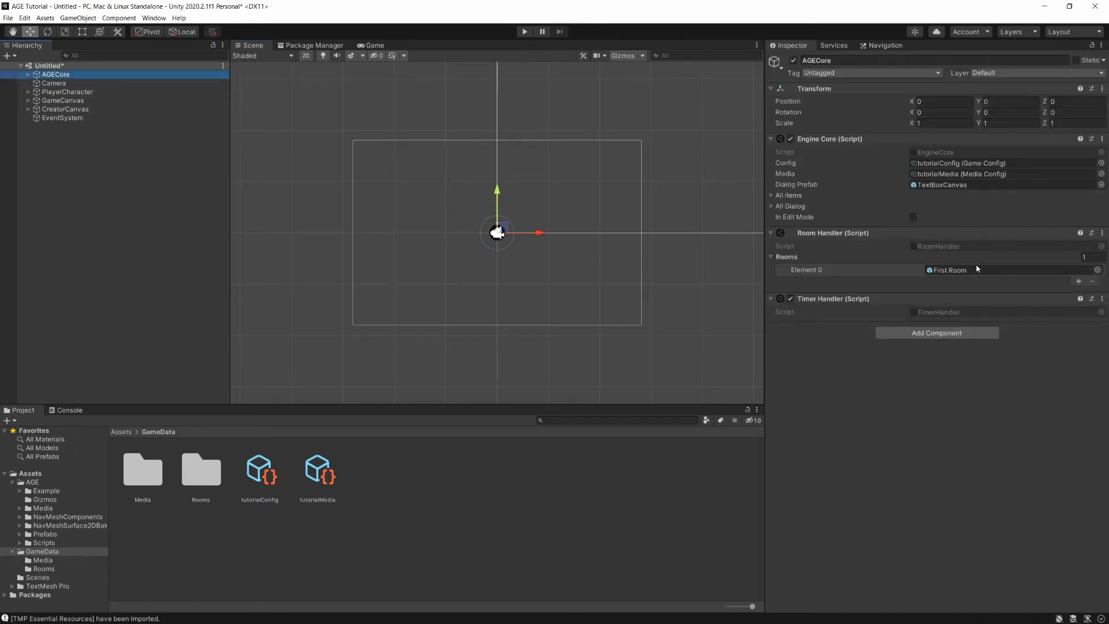
pyautogui.click(523, 32)
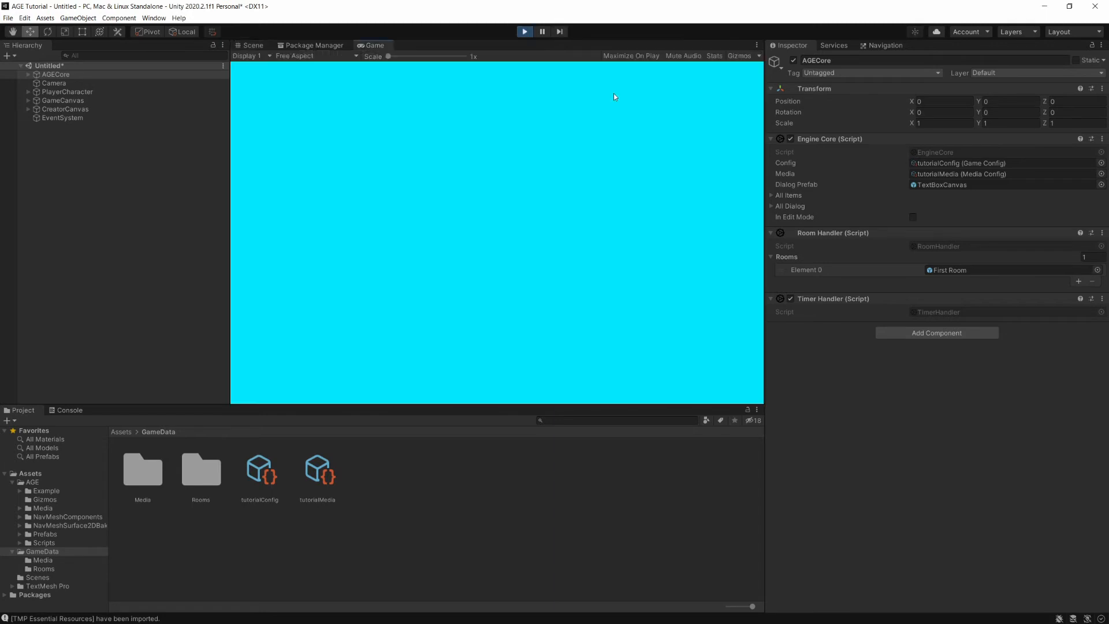
pyautogui.click(463, 213)
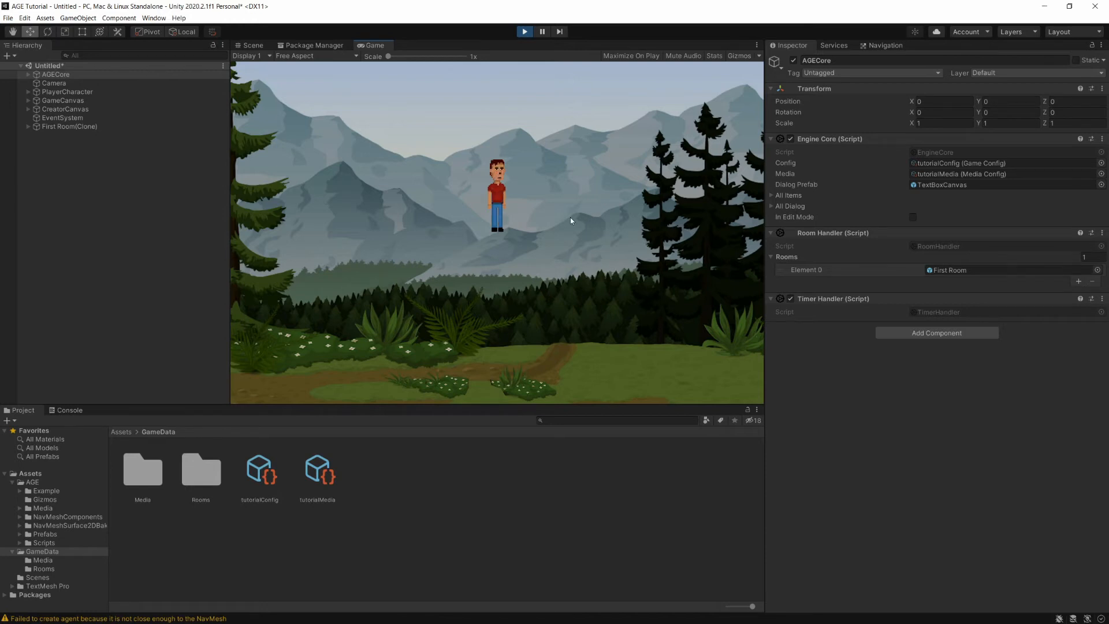
# - Enable edit mode in the running game and add a virtual interactable named SetStartPosition
pyautogui.press('Tab')
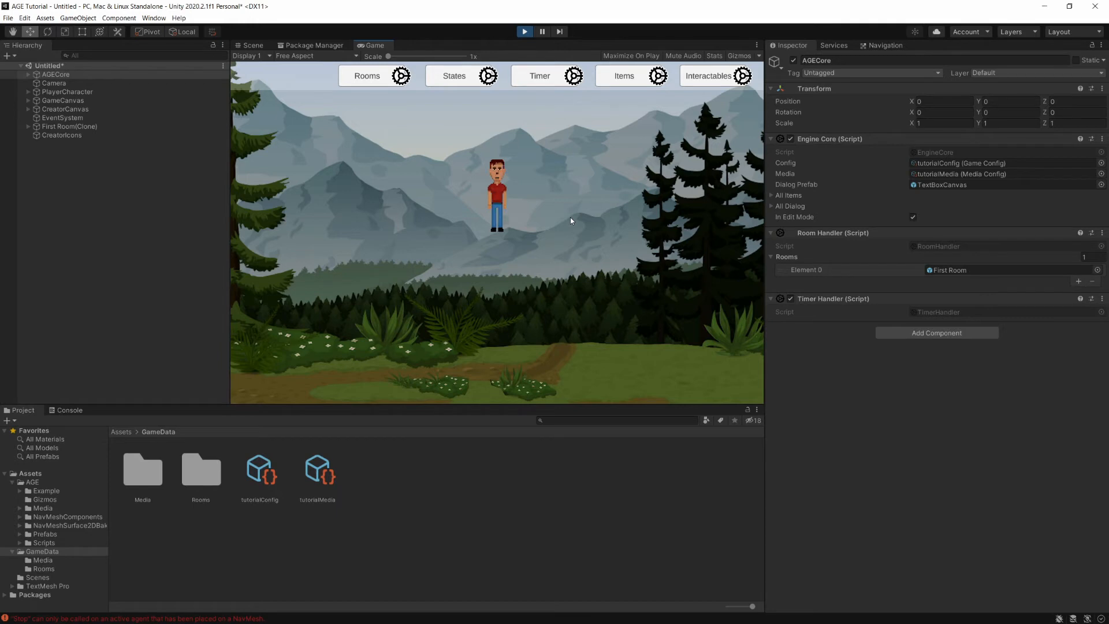
pyautogui.click(710, 78)
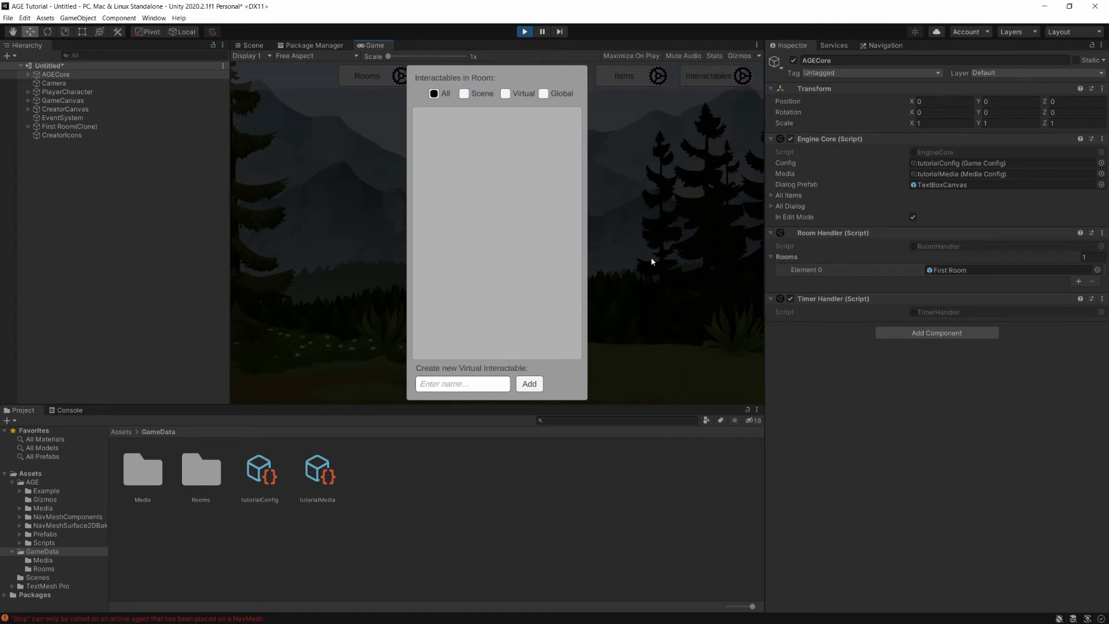
pyautogui.click(454, 387)
pyautogui.write('SetStartPosition')
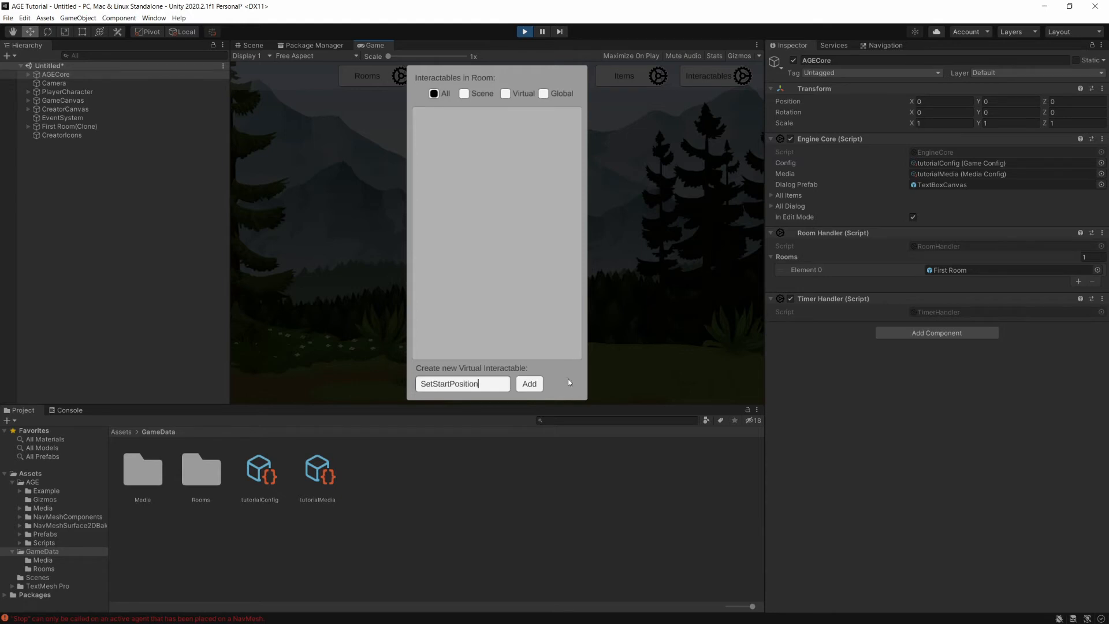
pyautogui.click(529, 384)
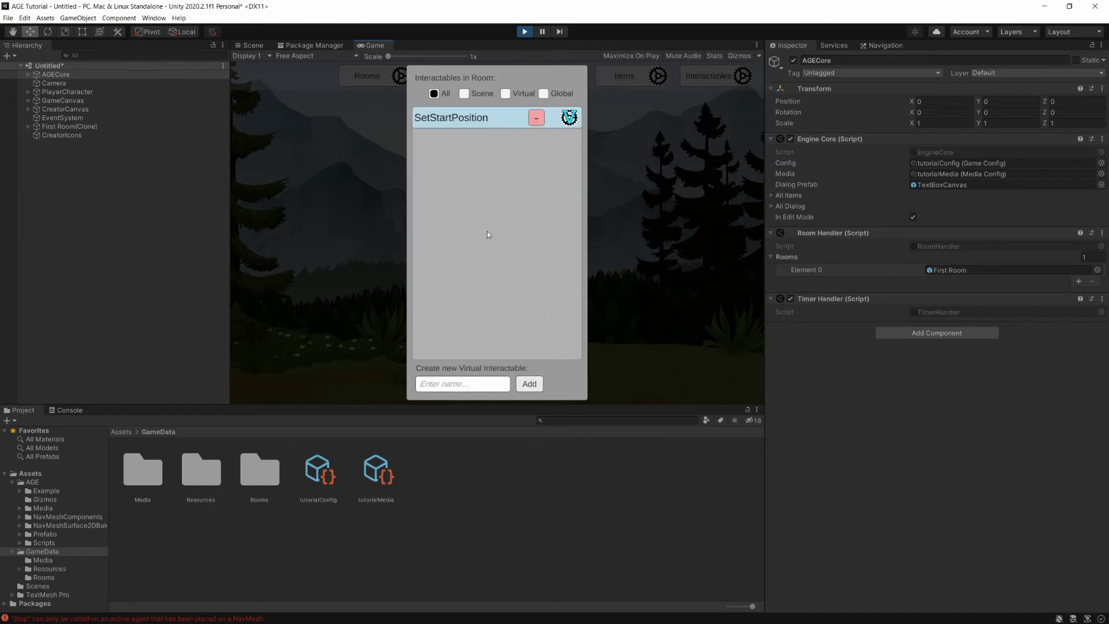
# - Add an interaction to the SetStartPosition interactable and set its trigger to OnStart
pyautogui.click(465, 122)
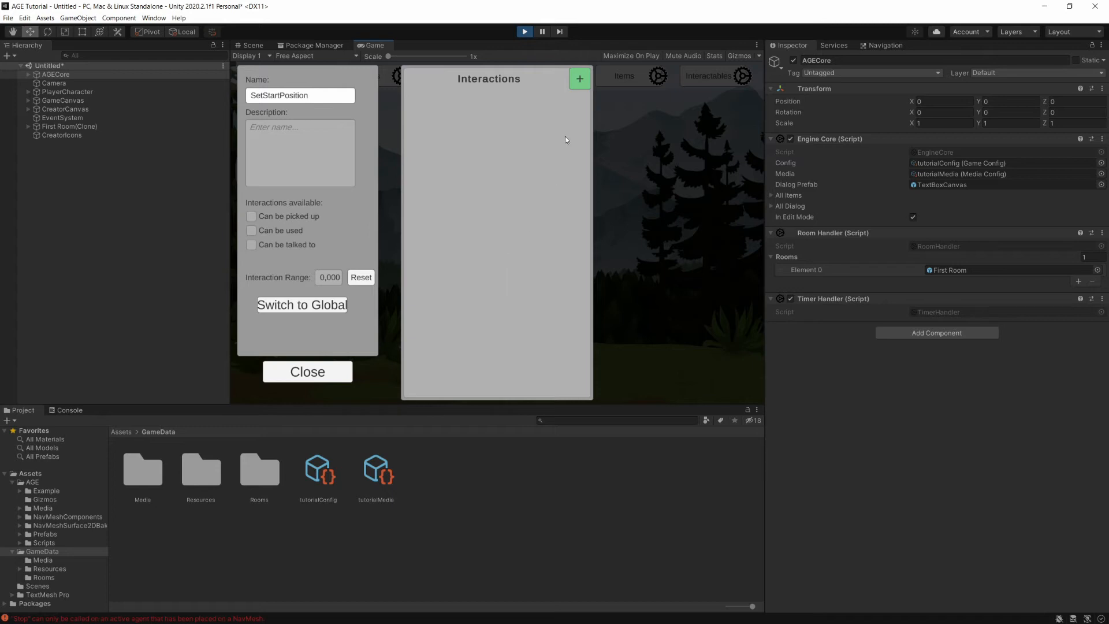
pyautogui.click(579, 78)
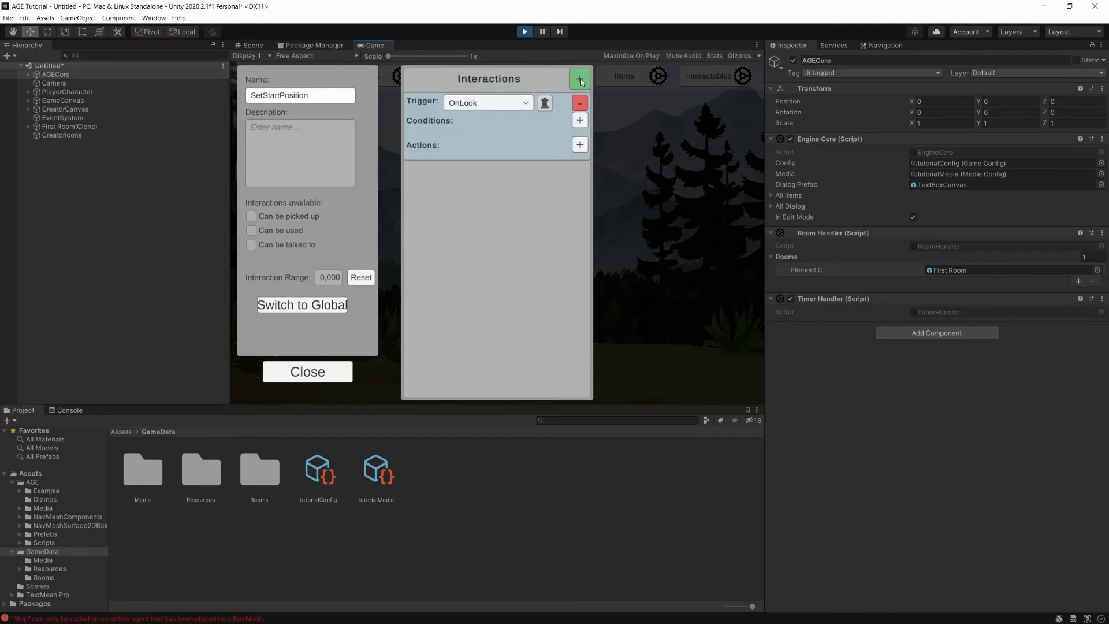
pyautogui.click(504, 105)
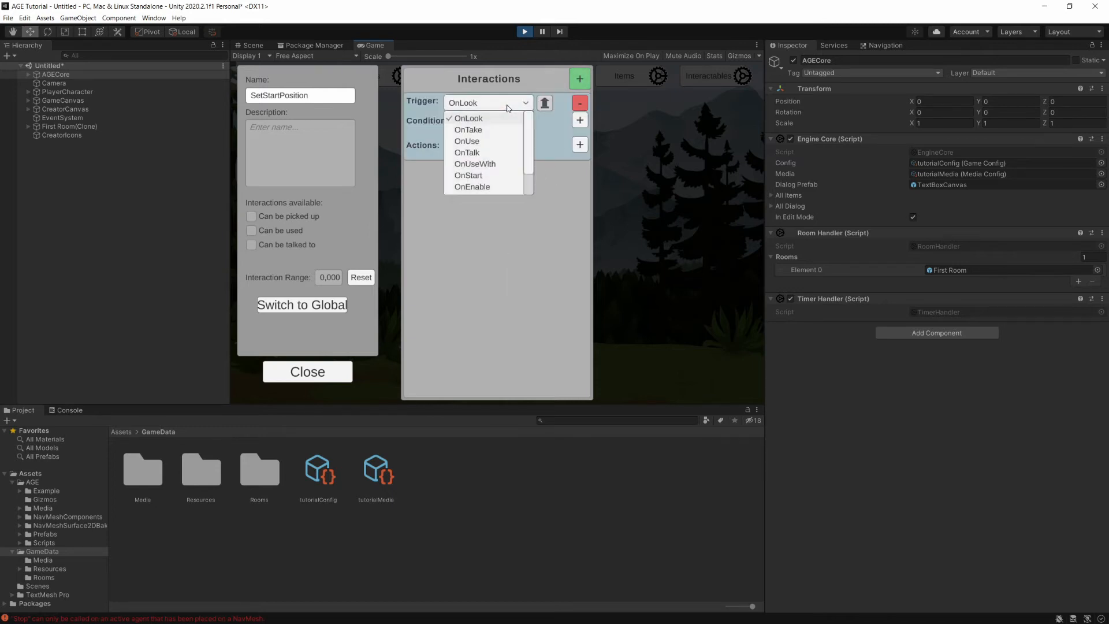
pyautogui.moveTo(528, 133)
pyautogui.mouseDown()
pyautogui.moveTo(529, 157)
pyautogui.moveTo(534, 123)
pyautogui.mouseUp()
pyautogui.click(469, 176)
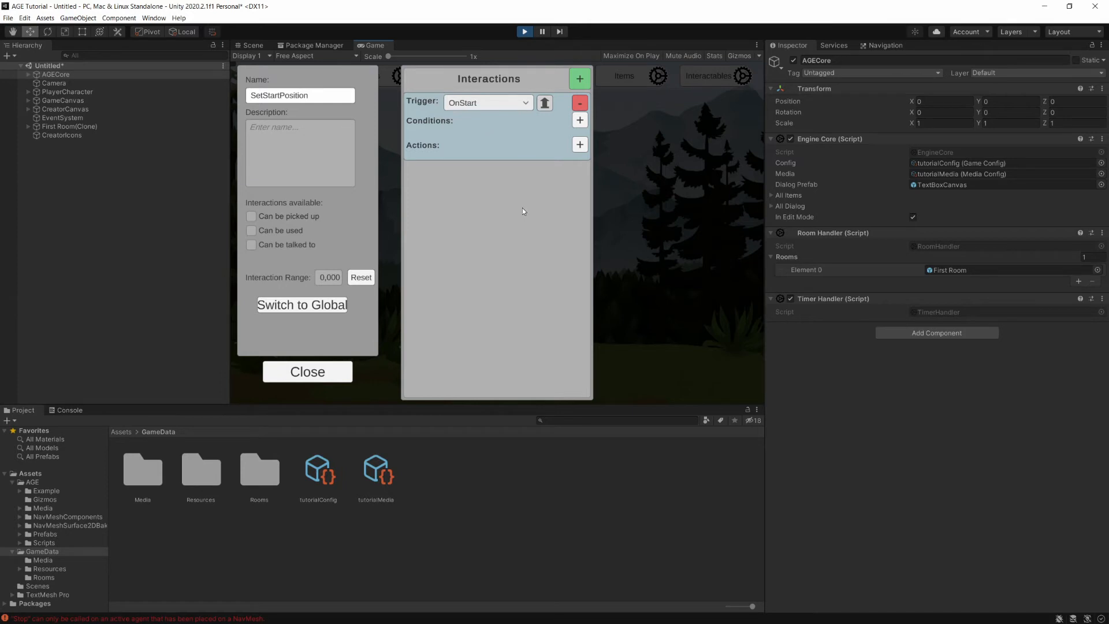
# - Add a movePlayer action targeting the StartPosition marker to the OnStart interaction and close the SetStartPosition interactable
pyautogui.click(579, 145)
pyautogui.click(483, 165)
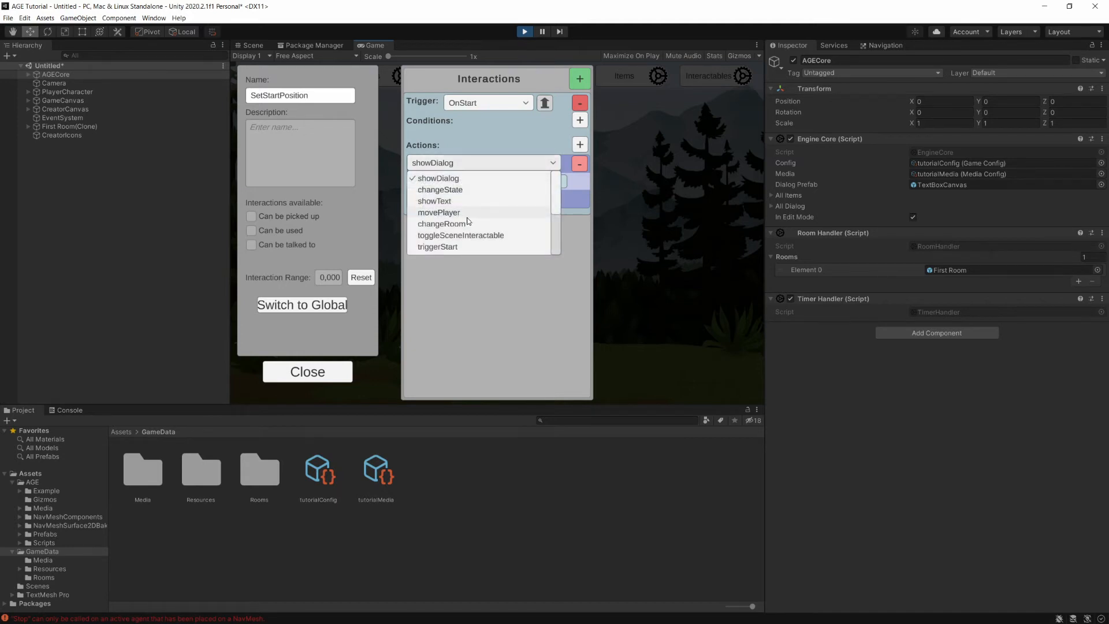
pyautogui.click(439, 213)
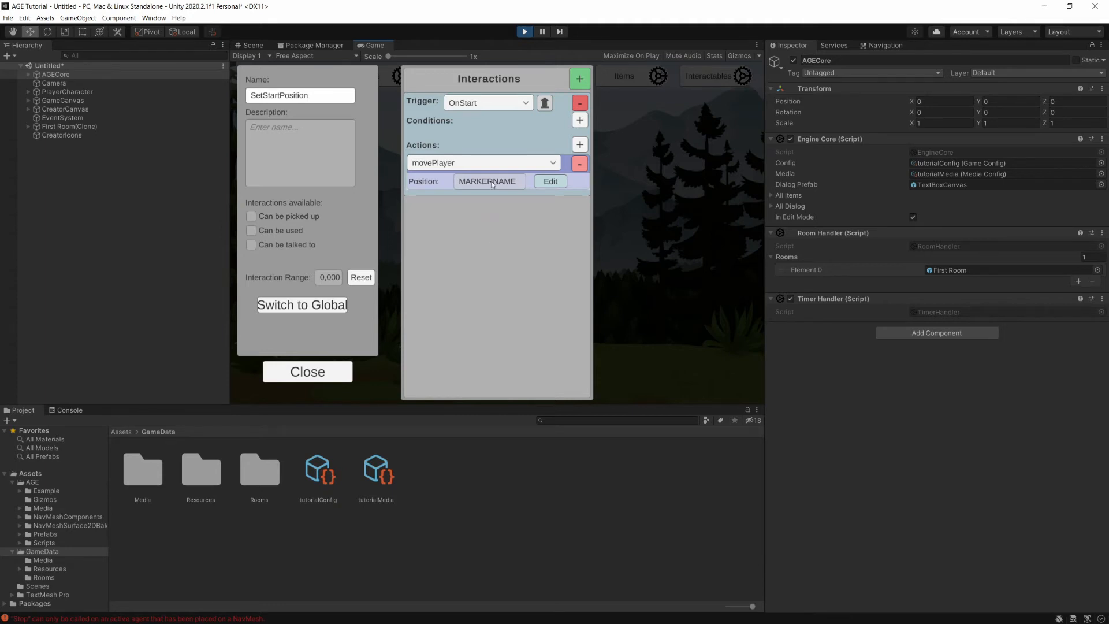
pyautogui.click(550, 181)
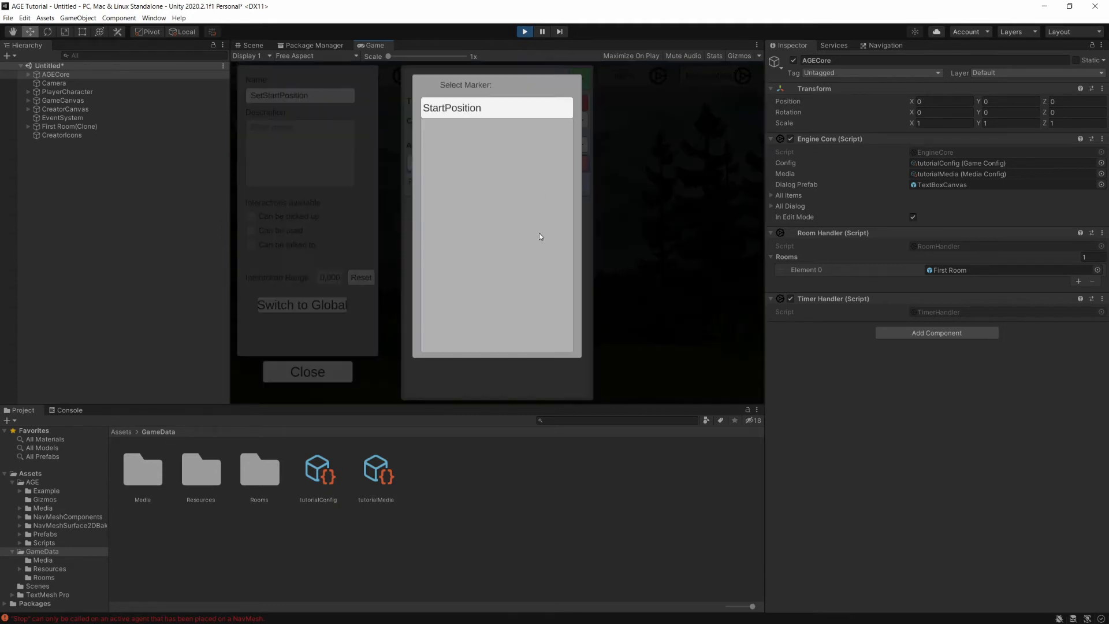
pyautogui.click(465, 110)
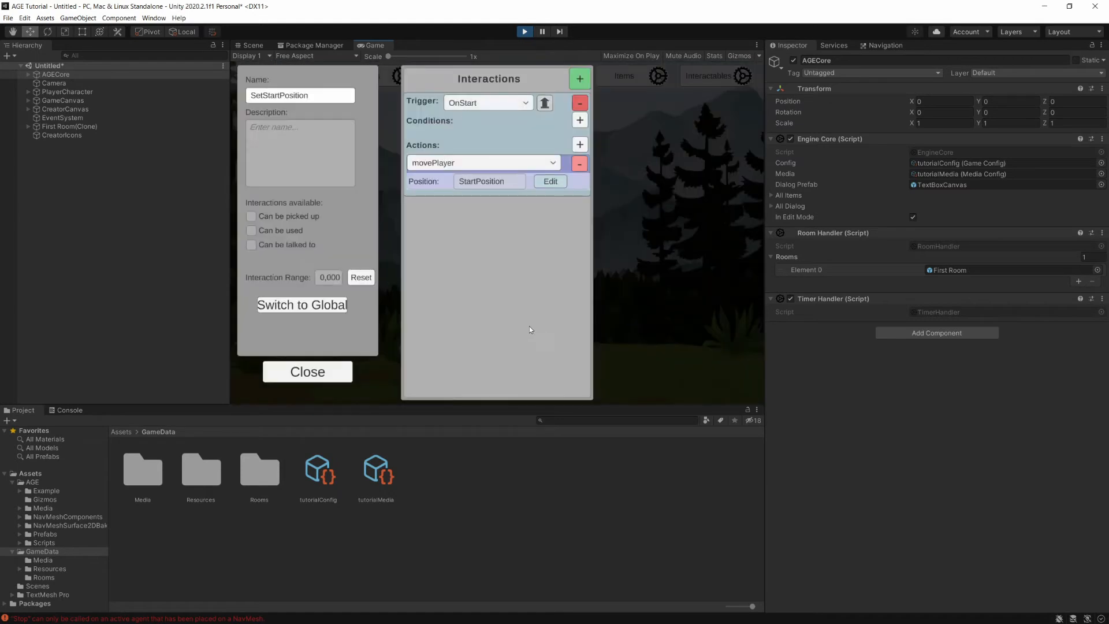
pyautogui.click(309, 372)
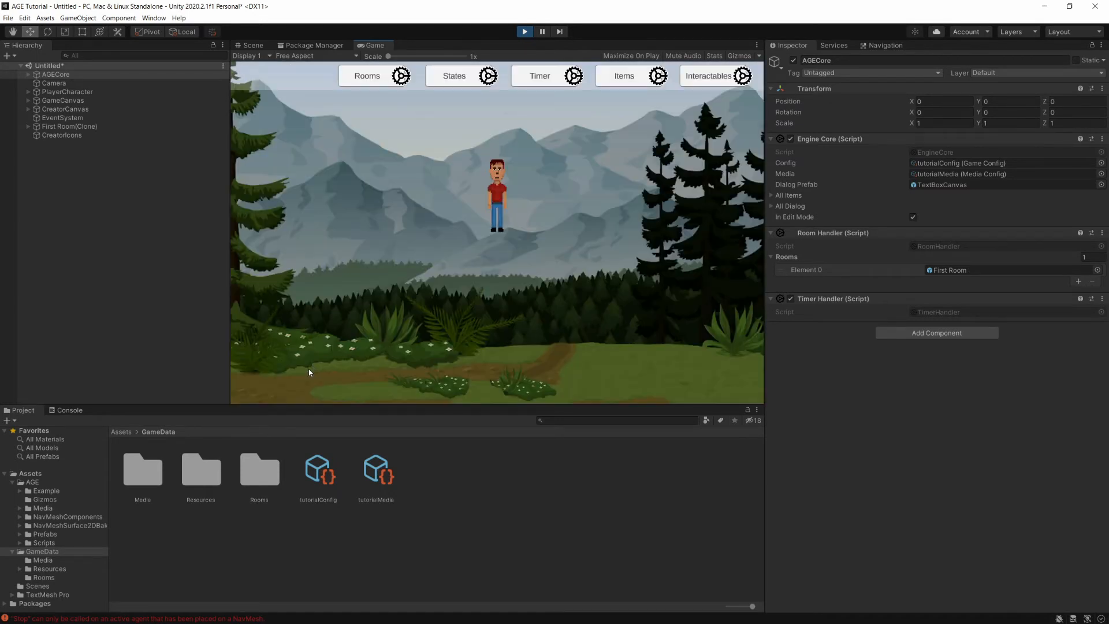
# - Load First Room in the running game and test walking the character back and forth along the path
pyautogui.click(380, 77)
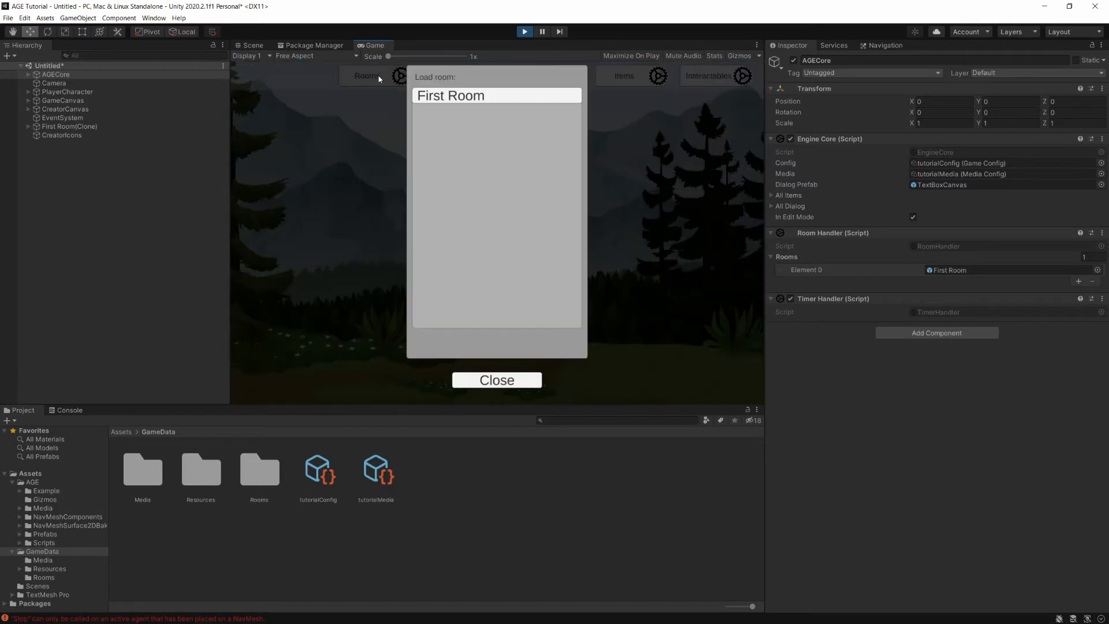
pyautogui.click(466, 96)
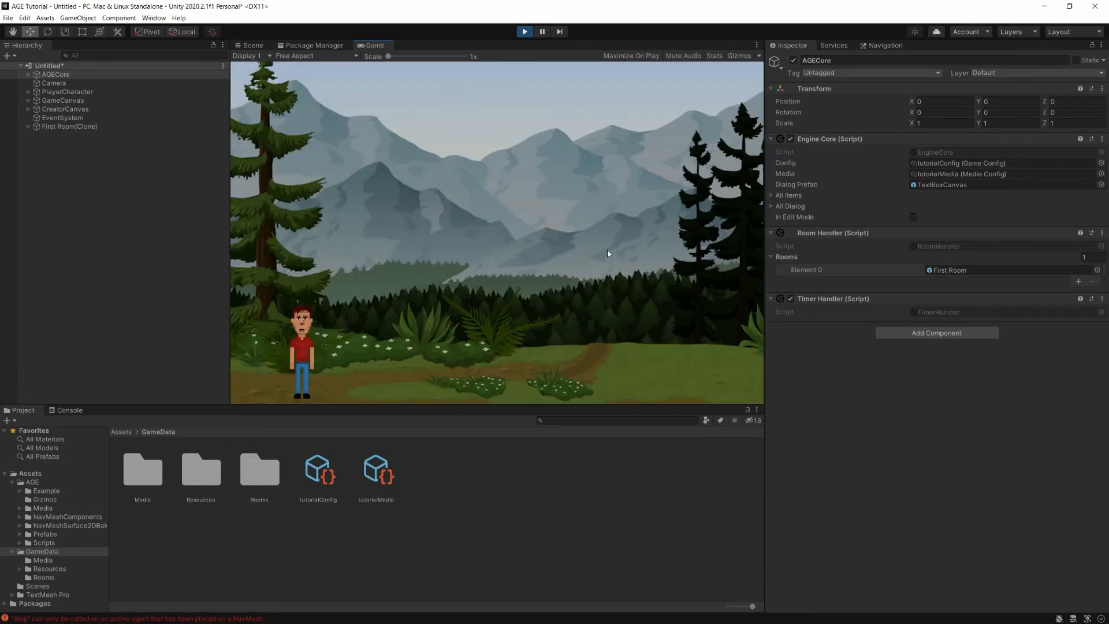
pyautogui.click(387, 375)
pyautogui.click(472, 372)
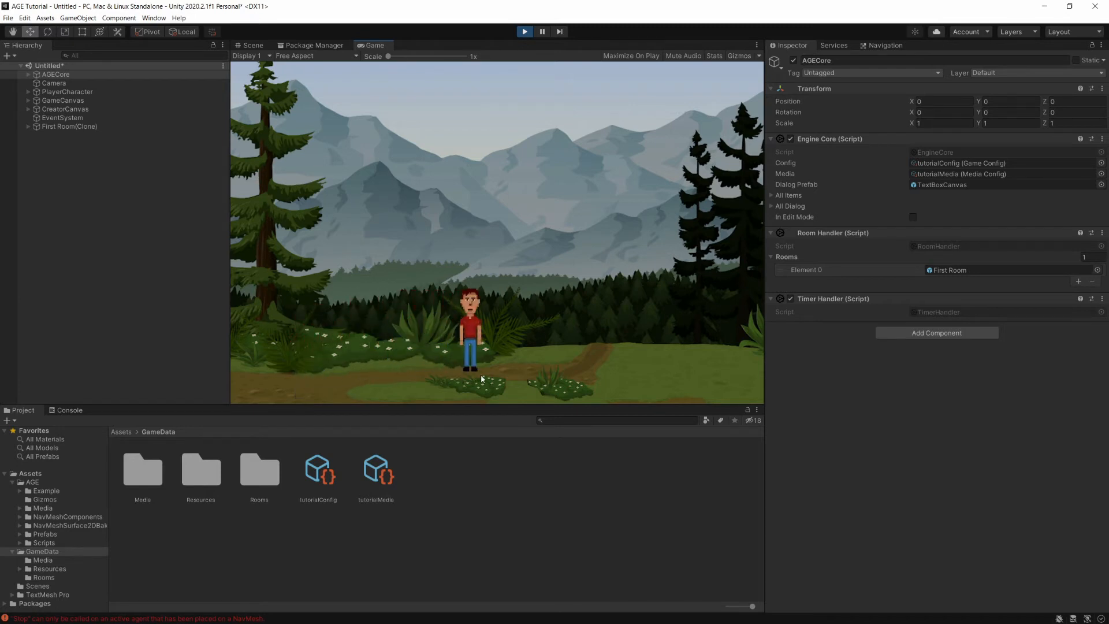
pyautogui.click(598, 383)
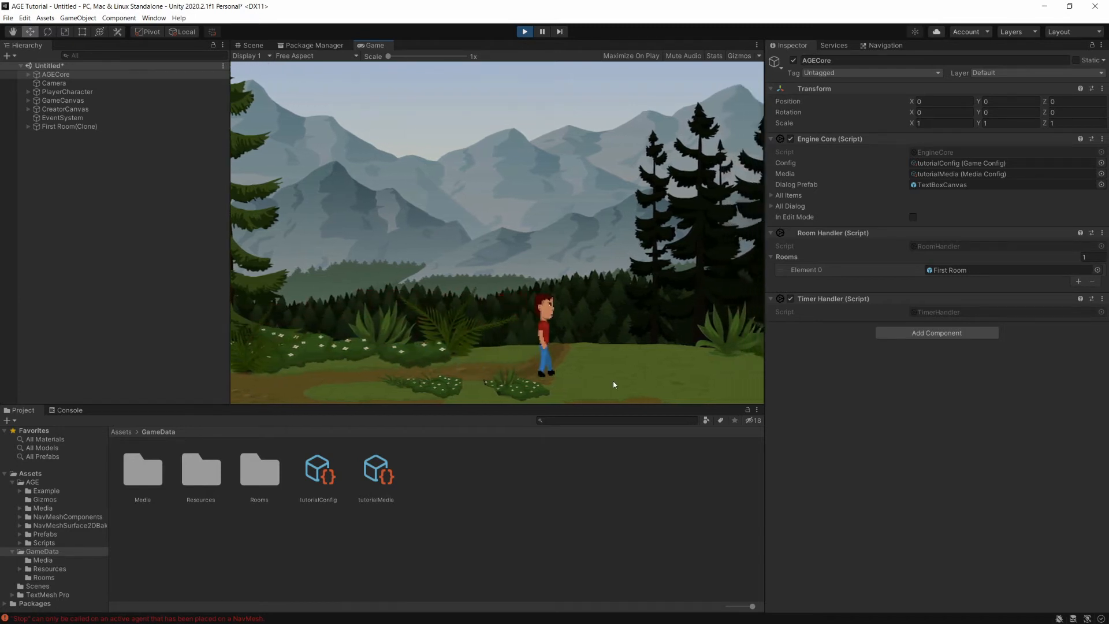
pyautogui.click(617, 381)
pyautogui.click(437, 371)
pyautogui.click(327, 376)
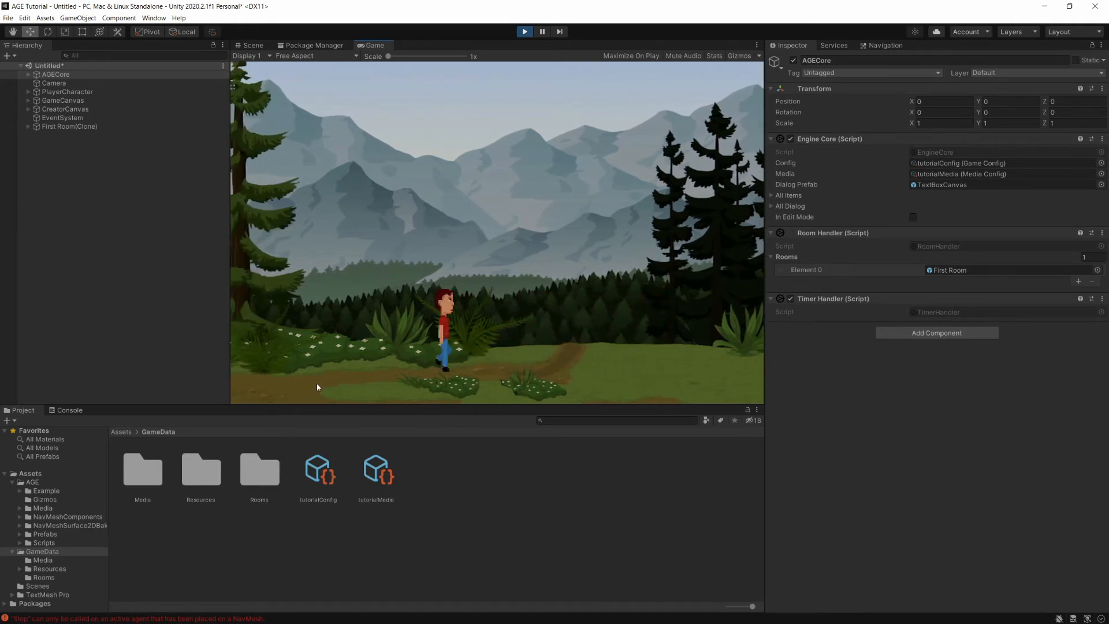
pyautogui.click(316, 384)
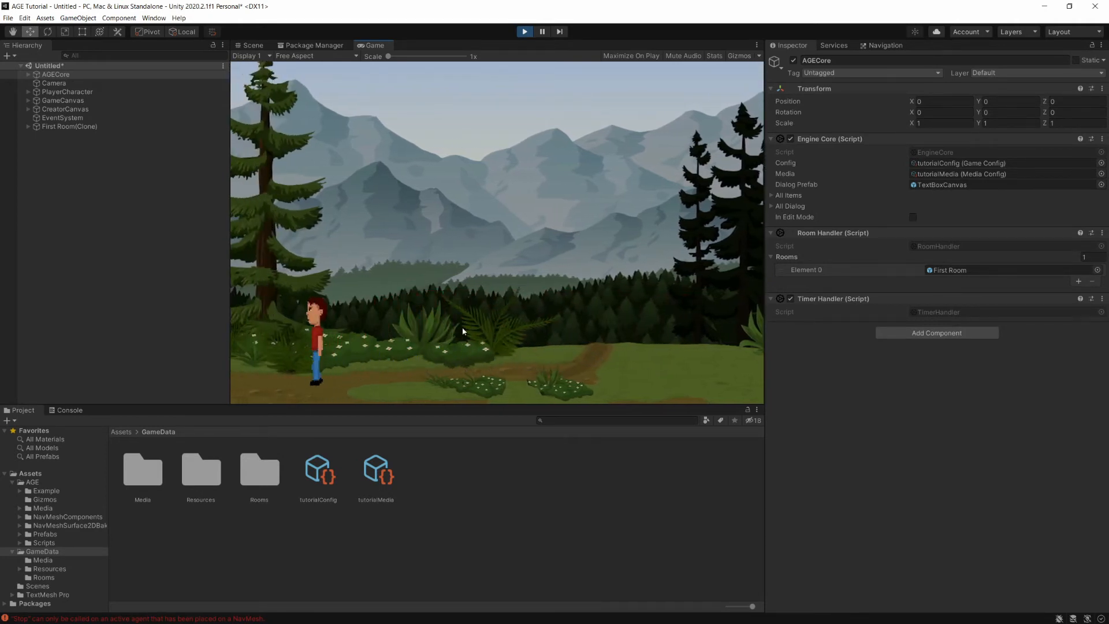
pyautogui.click(388, 391)
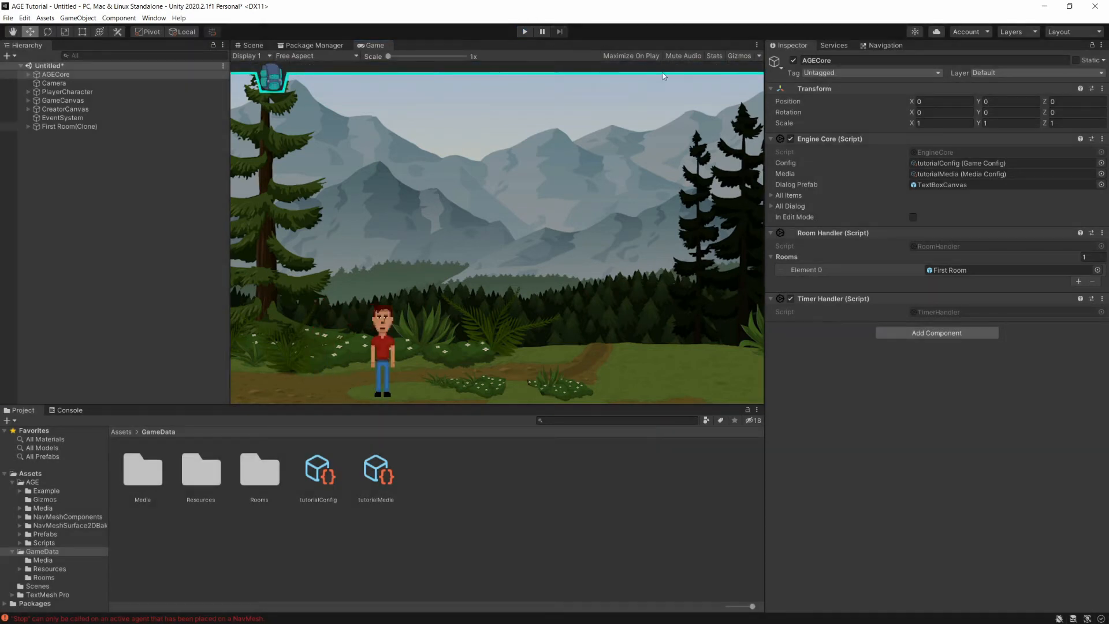
# - Stop the game and open the First Room prefab from the Rooms folder for editing
pyautogui.hotkey('ctrl', 'p')
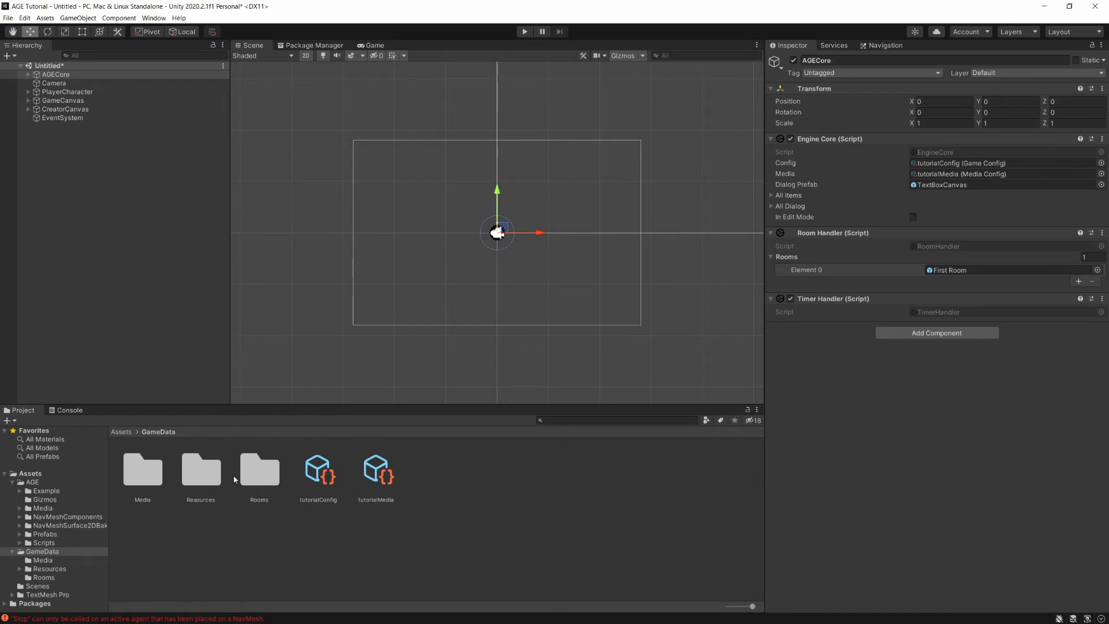
pyautogui.doubleClick(259, 472)
pyautogui.doubleClick(144, 475)
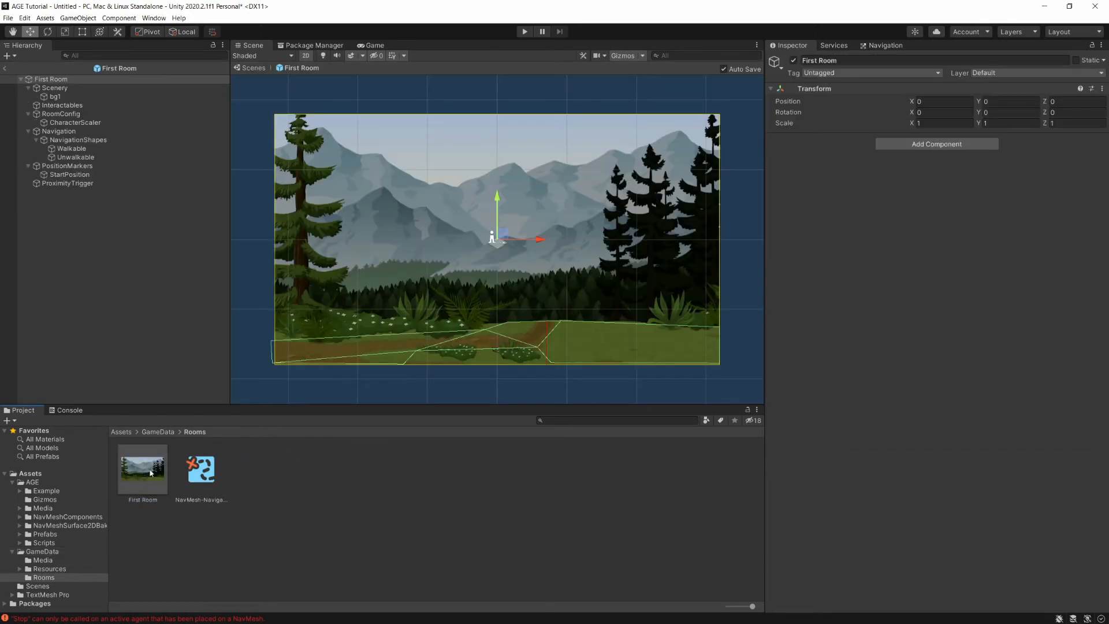
# - Add an AGE Interactable under Interactables and place it on the grass at about X 4.8, Y -4.31
pyautogui.click(62, 105)
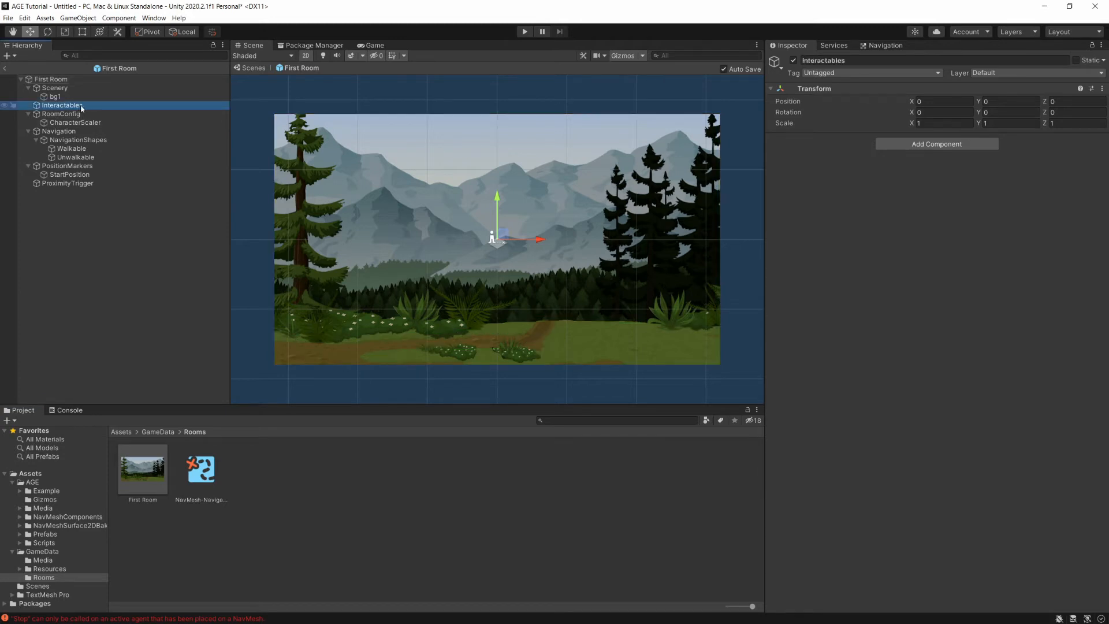
pyautogui.rightClick(92, 109)
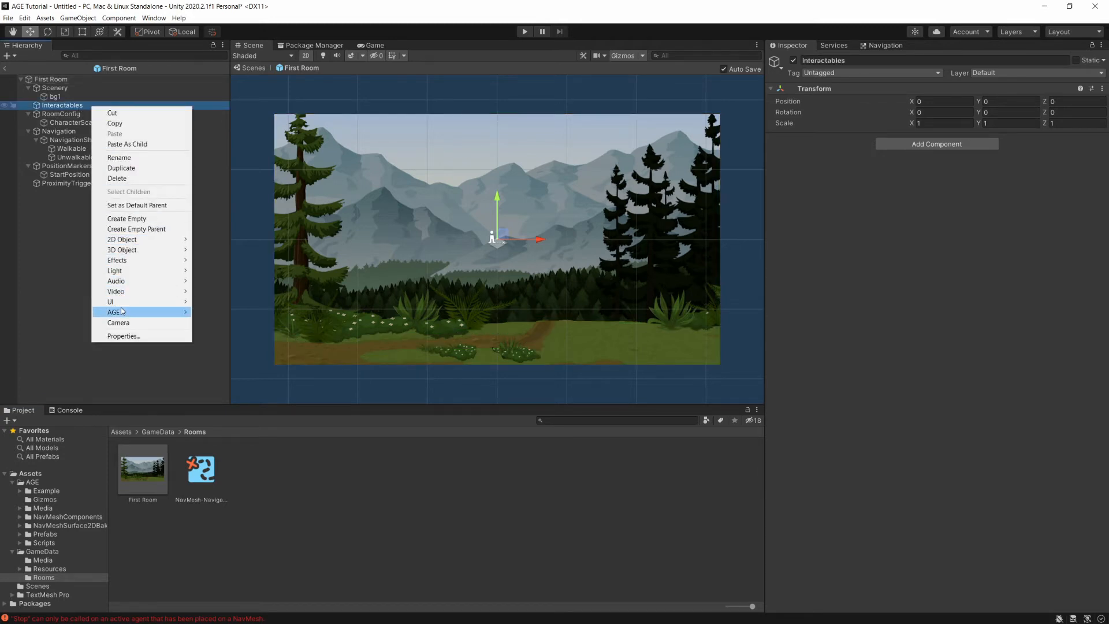
pyautogui.moveTo(121, 310)
pyautogui.click(225, 333)
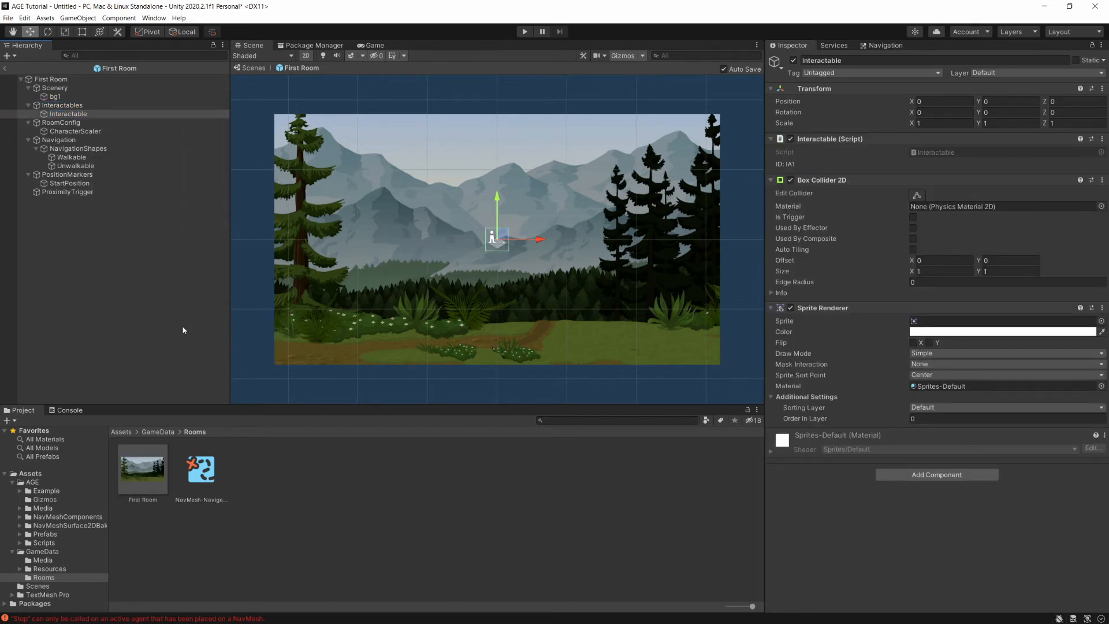
pyautogui.moveTo(503, 235); pyautogui.dragTo(615, 336)
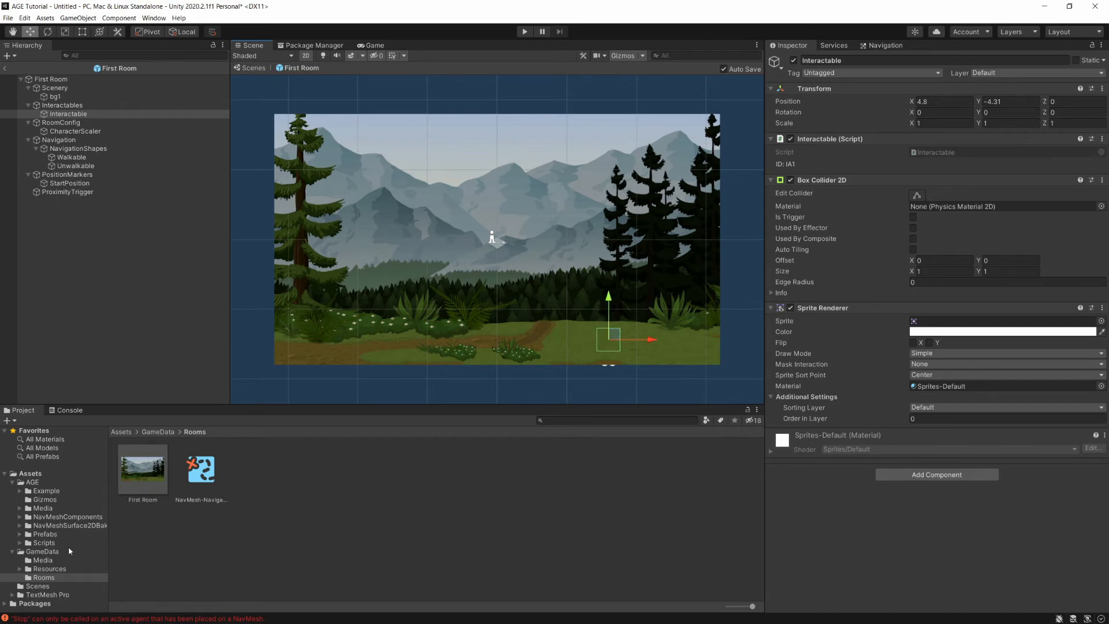
# - Give the interactable the mushroom_scene sprite with Order in Layer 3 and move it to about X 4.54, Y -4.89
pyautogui.click(48, 563)
pyautogui.moveTo(318, 469); pyautogui.dragTo(932, 325)
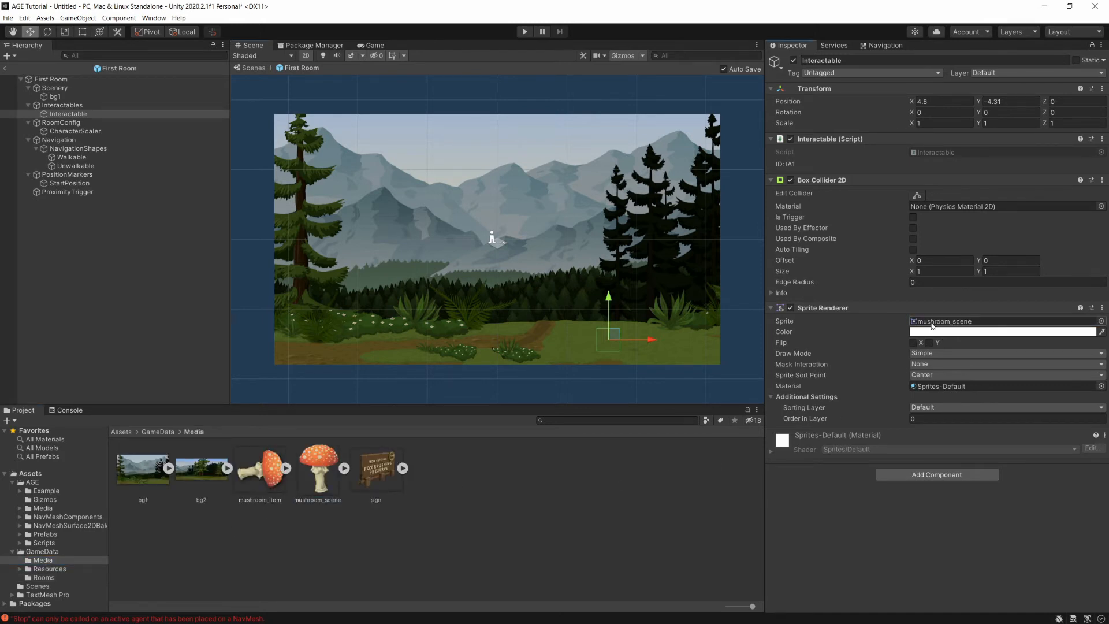
pyautogui.click(922, 417)
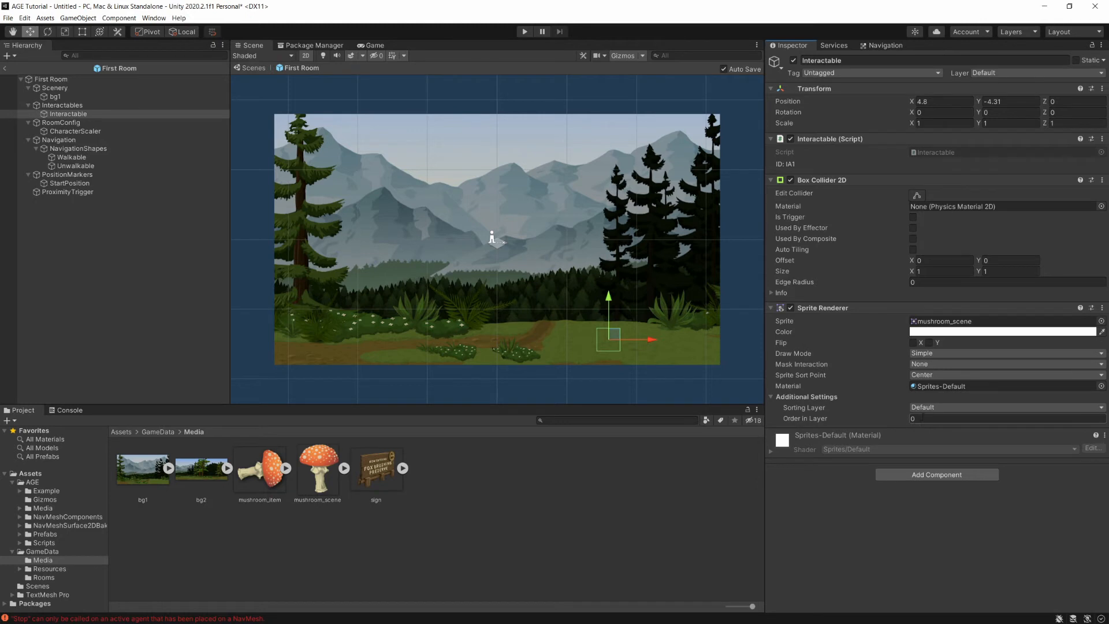
pyautogui.write('3')
pyautogui.press('Return')
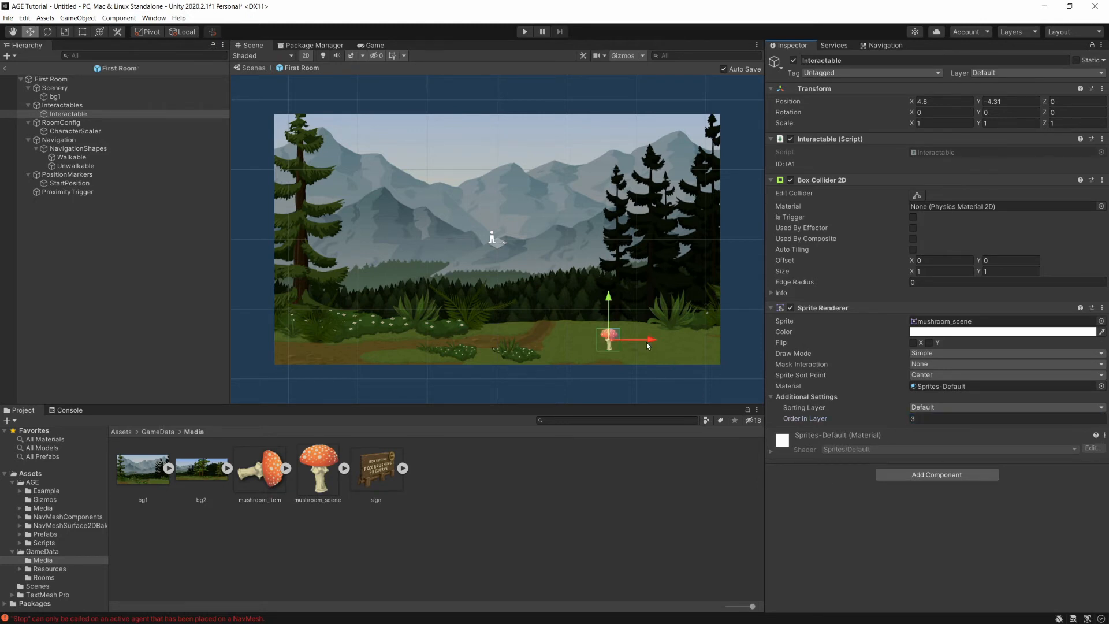
pyautogui.moveTo(613, 337); pyautogui.dragTo(607, 351)
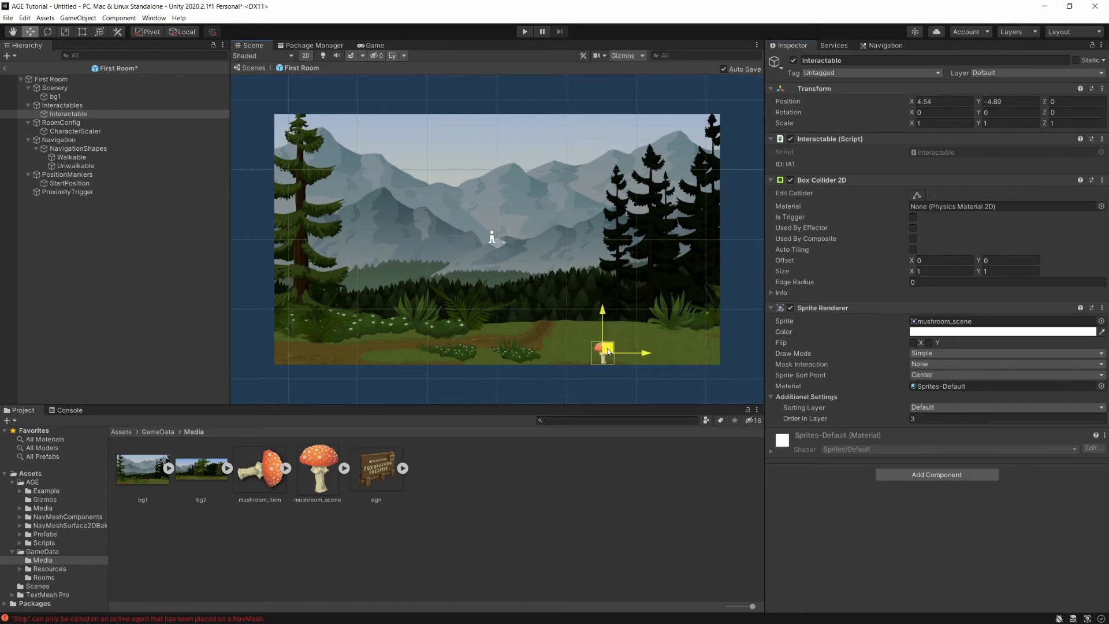
# - Run the game, enable edit mode and create a new inventory item
pyautogui.click(524, 31)
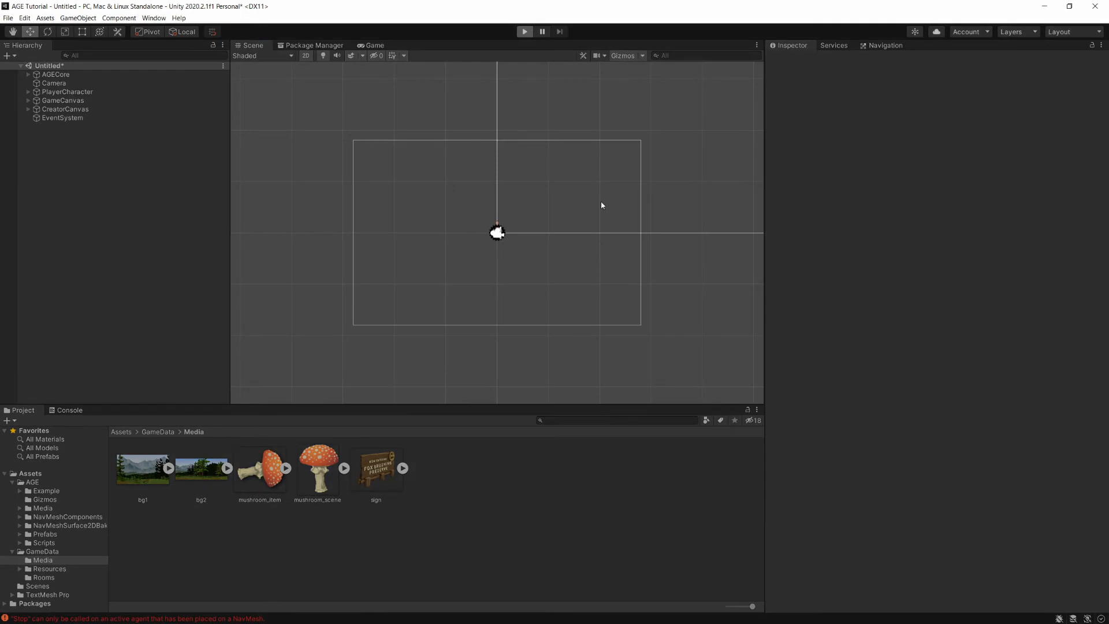
pyautogui.click(509, 209)
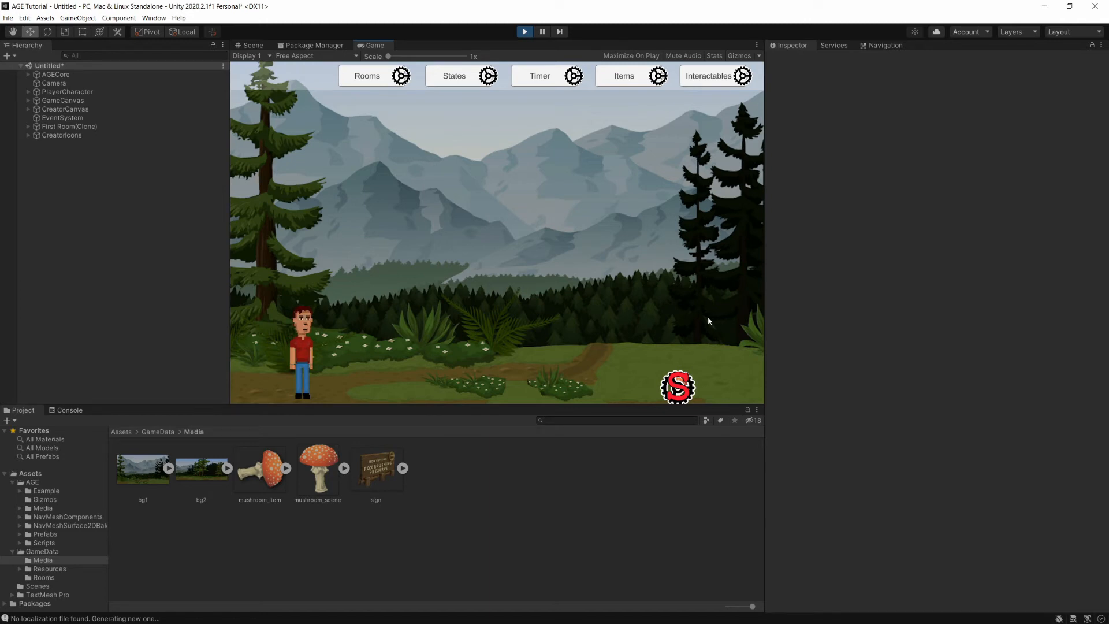
pyautogui.click(640, 78)
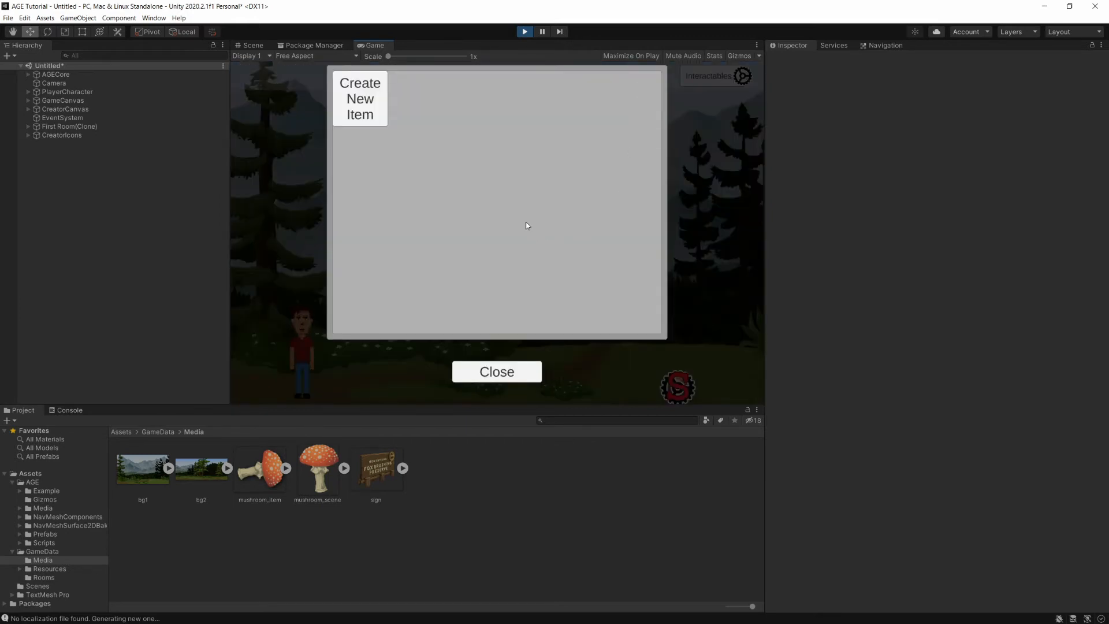
pyautogui.click(360, 95)
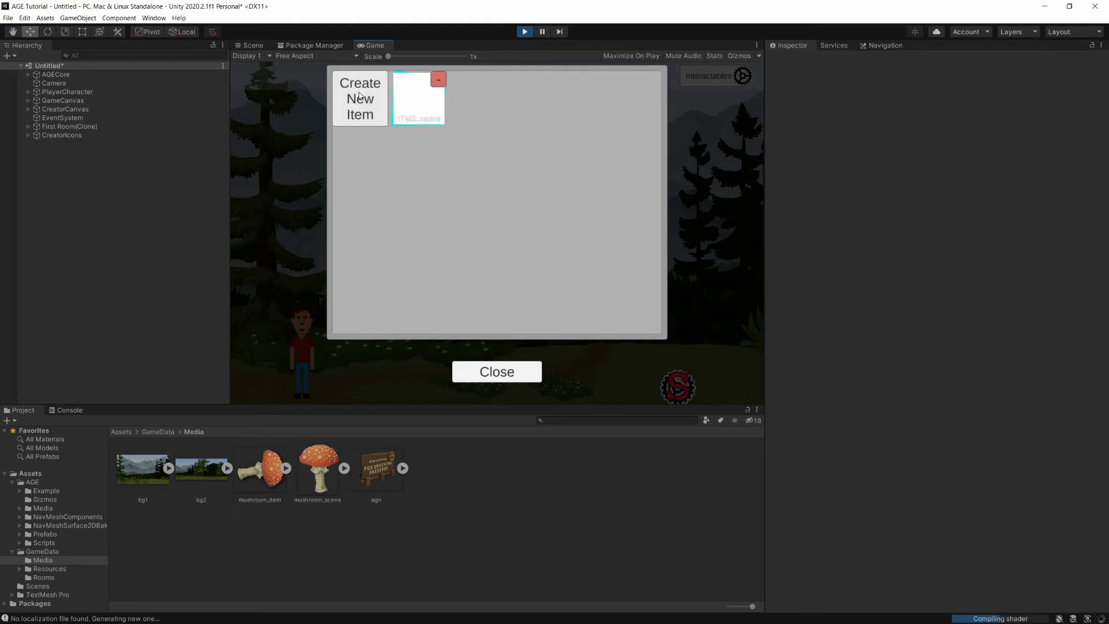
# - Name the new item Mushroom, describe it as "It's a mushroom. Shiny!" and assign it the mushroom icon
pyautogui.click(427, 109)
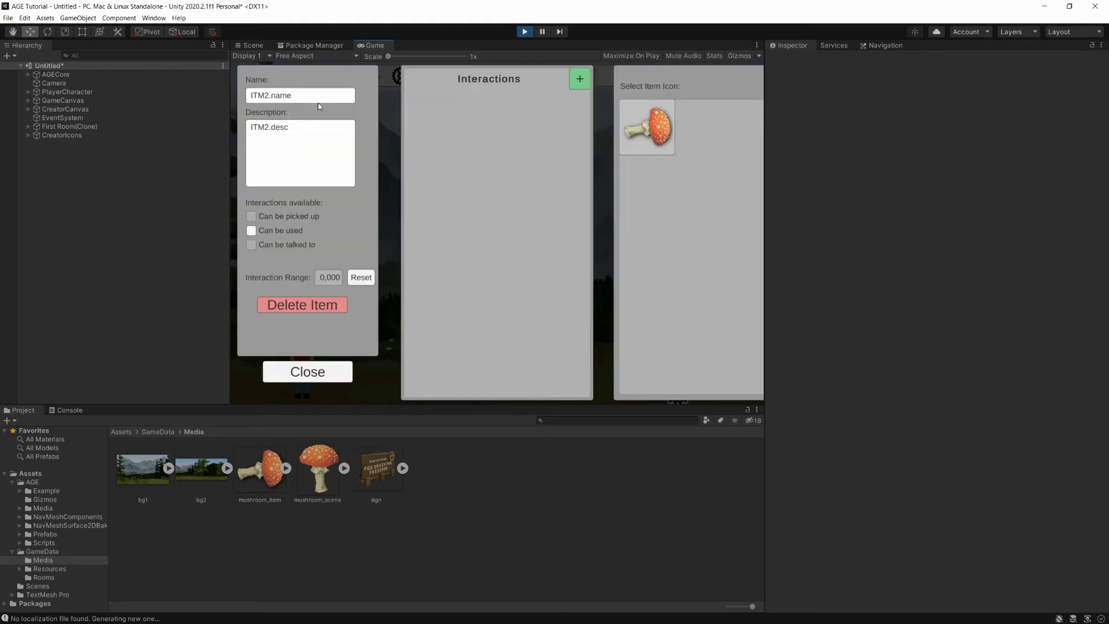
pyautogui.click(314, 100)
pyautogui.write('Mushroom')
pyautogui.click(325, 128)
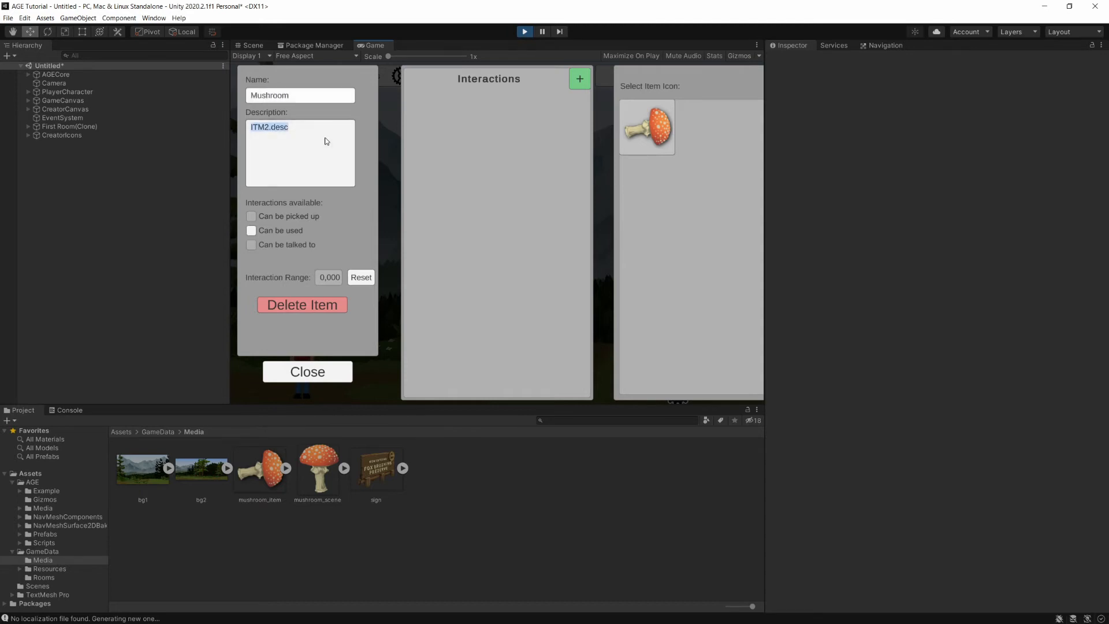
pyautogui.write("It's a mushroom. Shiny!")
pyautogui.click(657, 131)
pyautogui.click(252, 231)
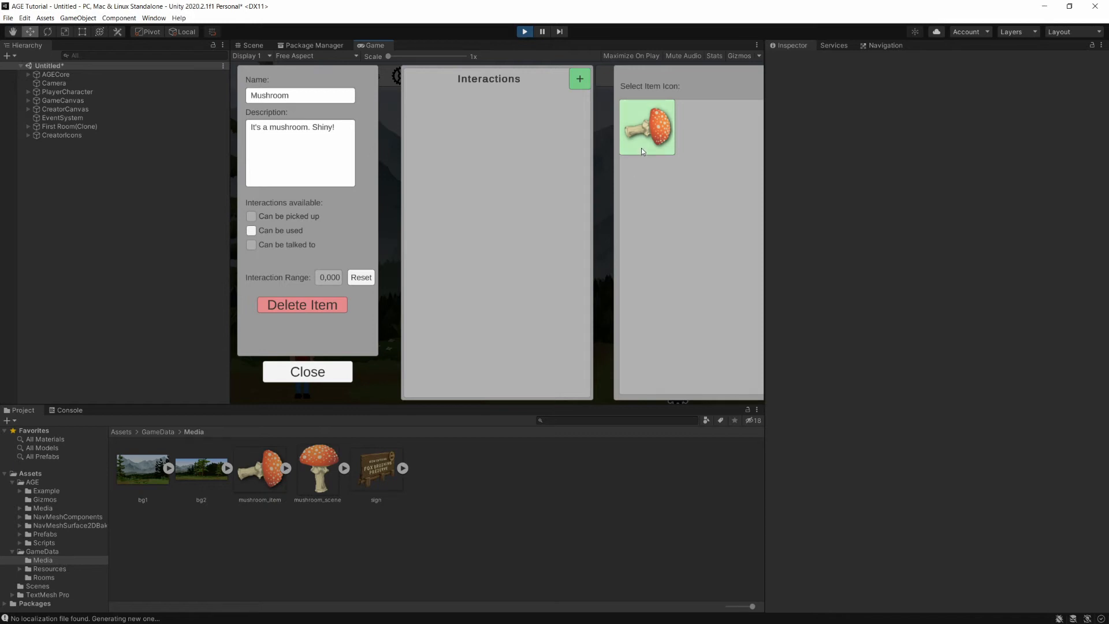
pyautogui.click(312, 374)
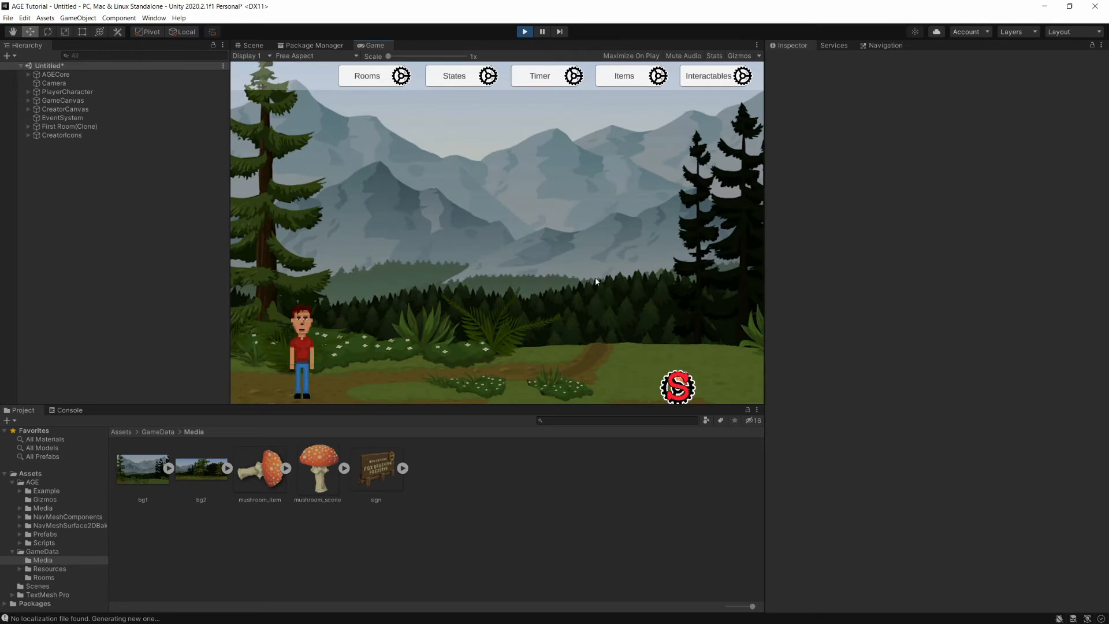
# - Name the room's mushroom interactable Mushroom, describe it as "A pretty mushrom. I MUST HAVE IT!" and allow it to be picked up
pyautogui.click(678, 388)
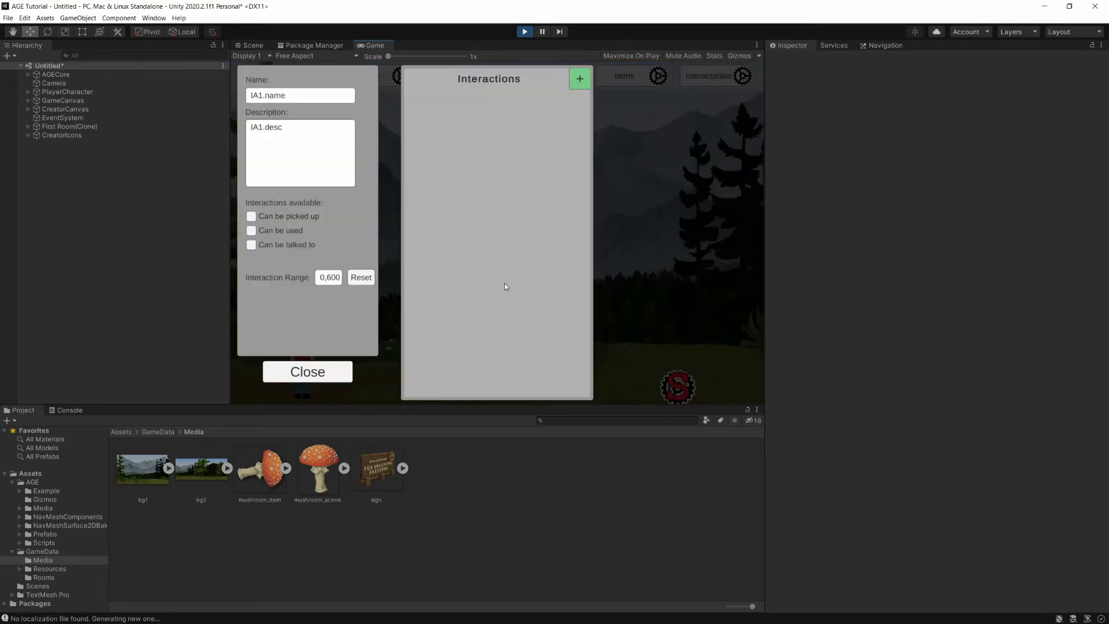
pyautogui.click(324, 100)
pyautogui.write('Mushroom')
pyautogui.click(292, 142)
pyautogui.write('A pretty mushrom. I MUST HAVE IT!')
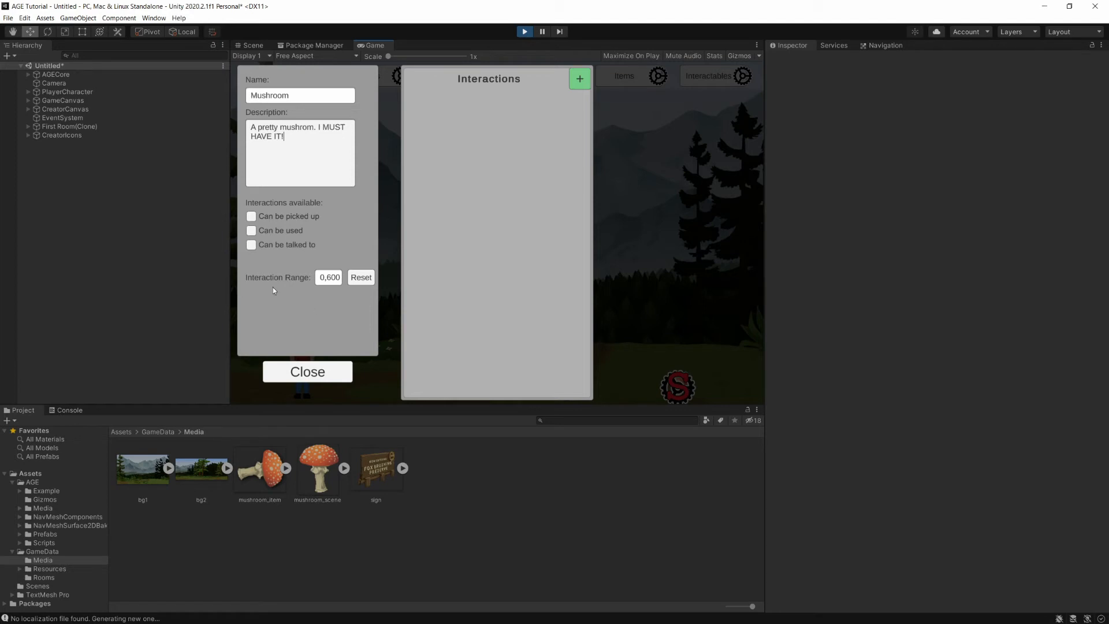
pyautogui.click(251, 216)
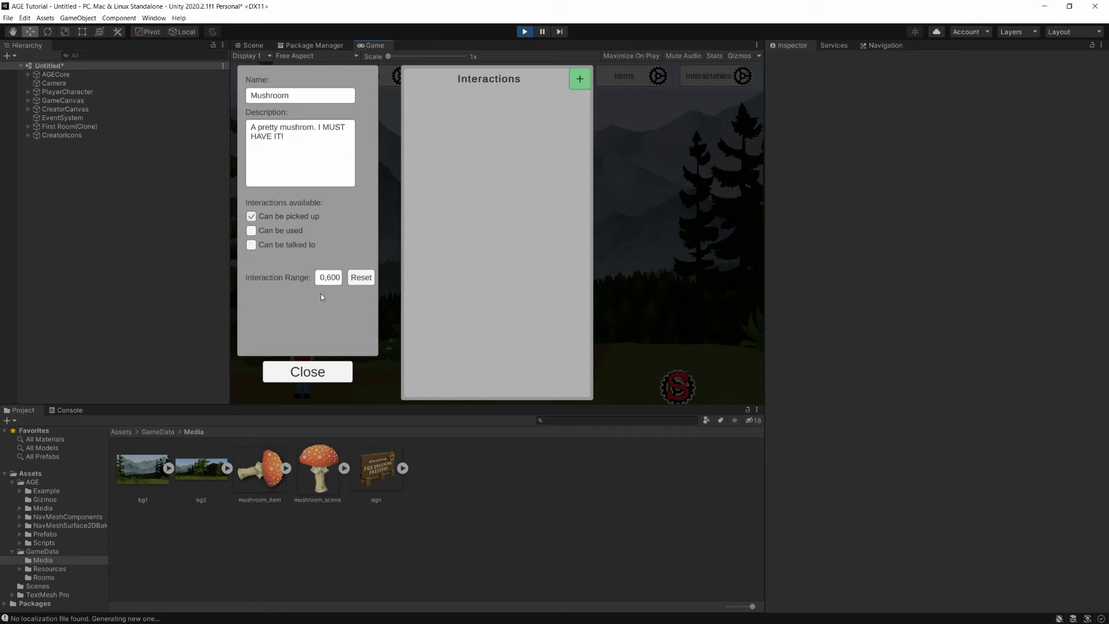
# - Add an OnTake interaction to the mushroom interactable with a pickupItem action that gives the Mushroom item
pyautogui.click(580, 79)
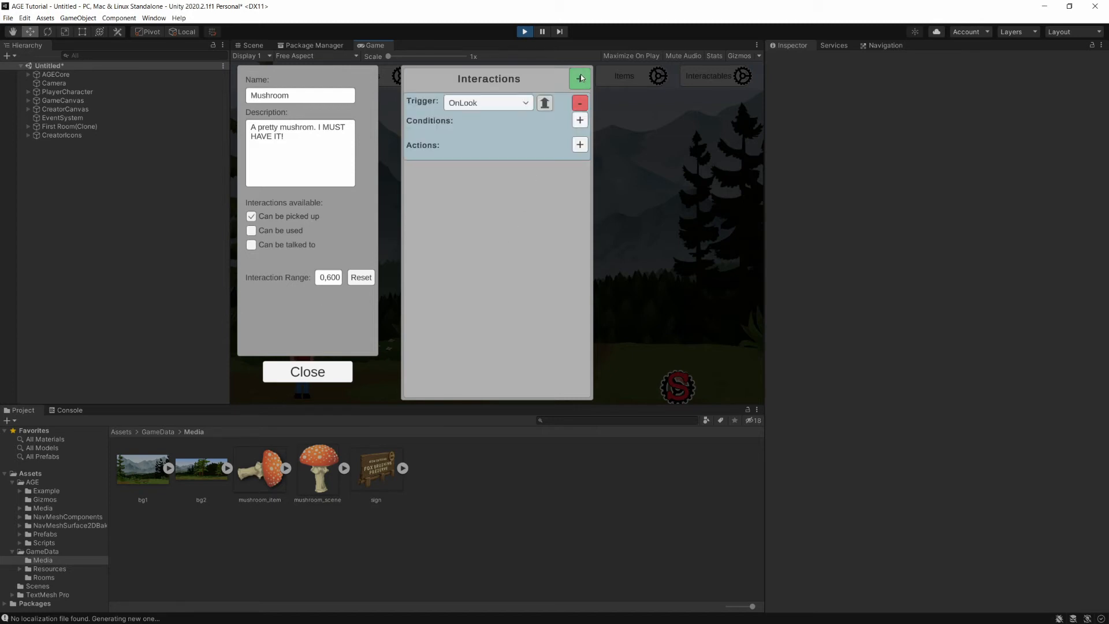
pyautogui.click(526, 103)
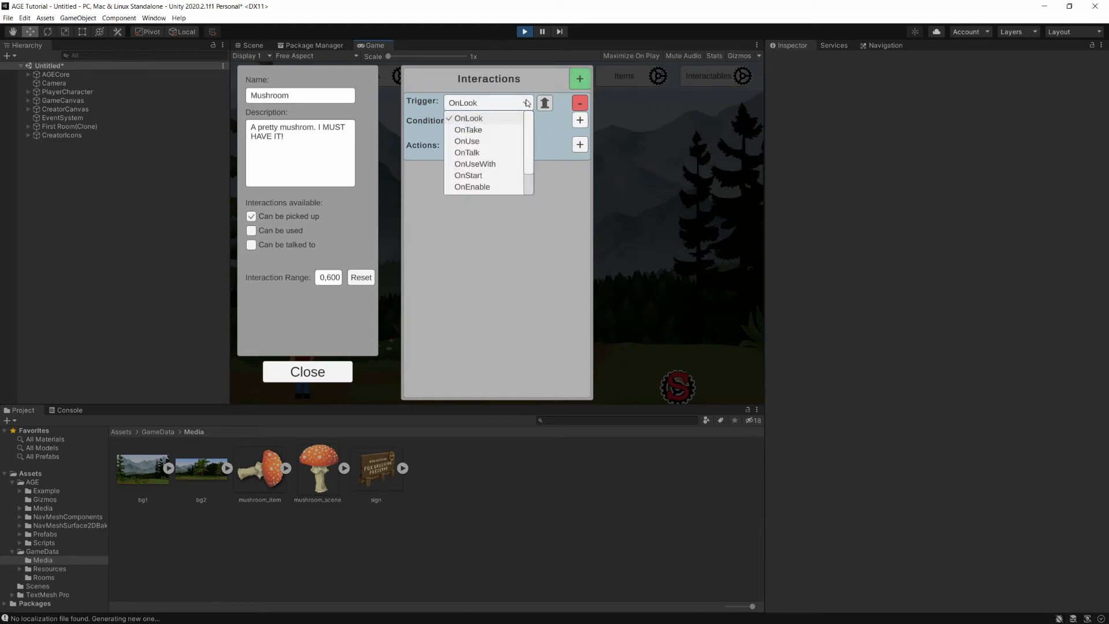
pyautogui.click(470, 129)
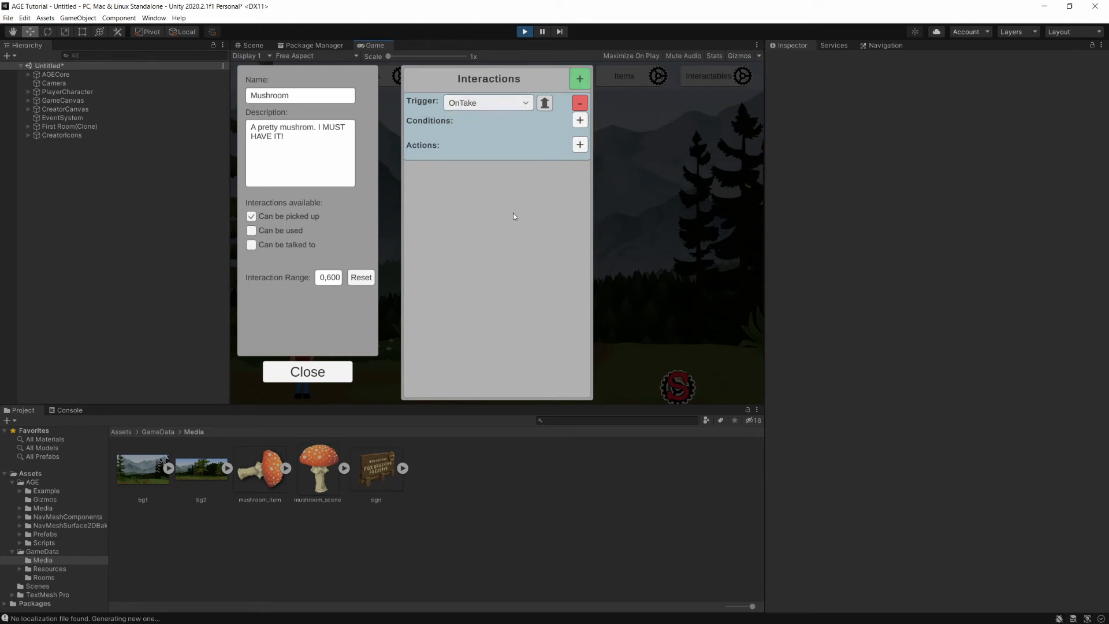
pyautogui.click(580, 144)
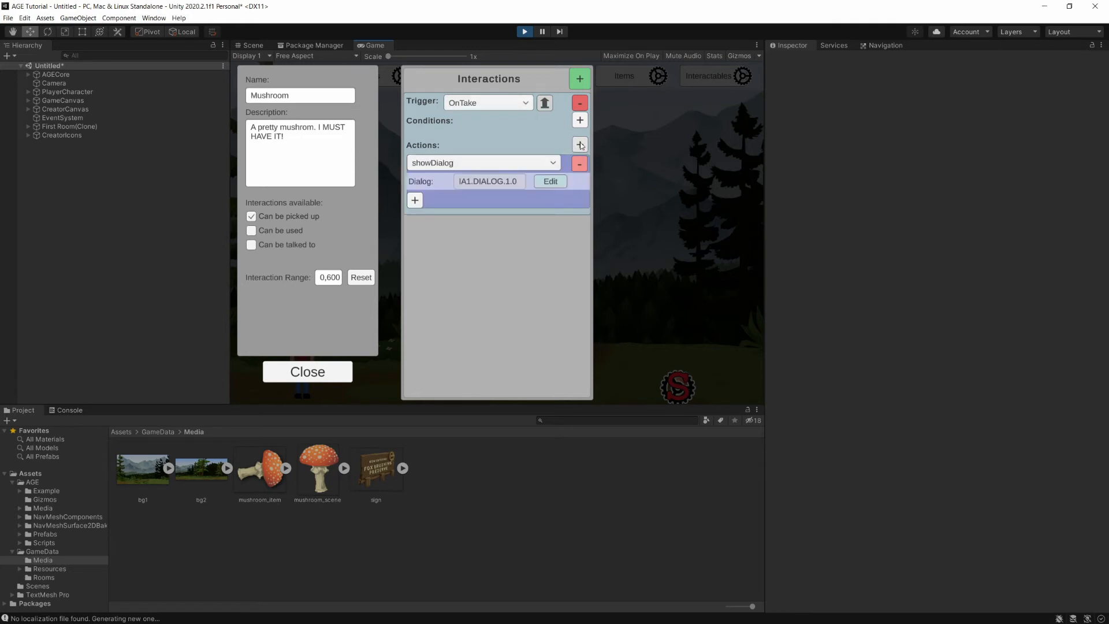
pyautogui.click(479, 164)
pyautogui.scroll(-2, 493, 214)
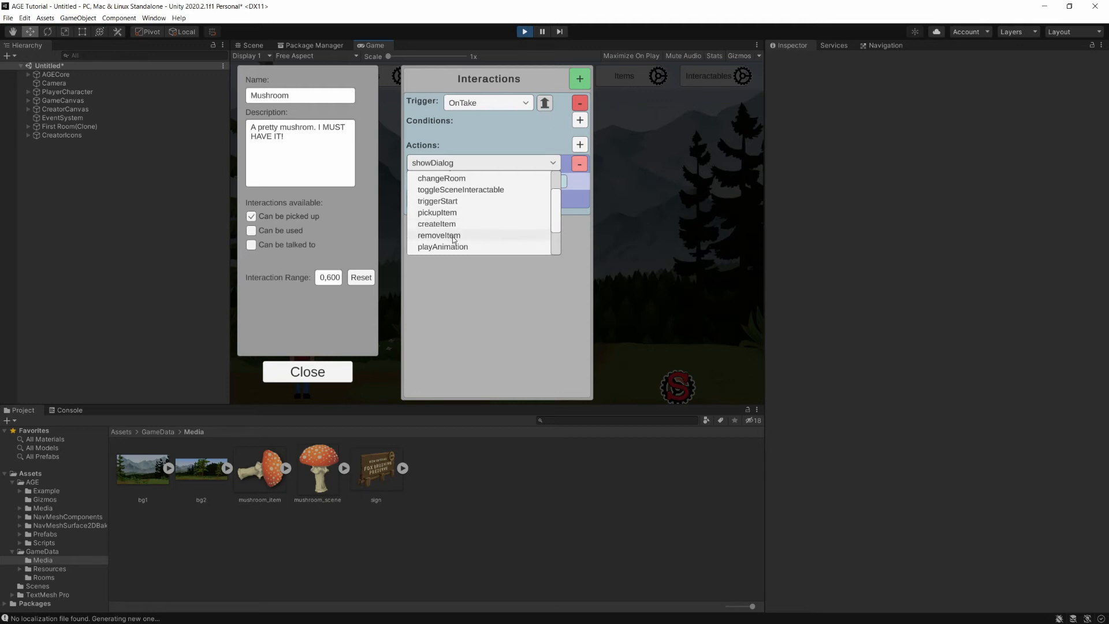
pyautogui.click(495, 213)
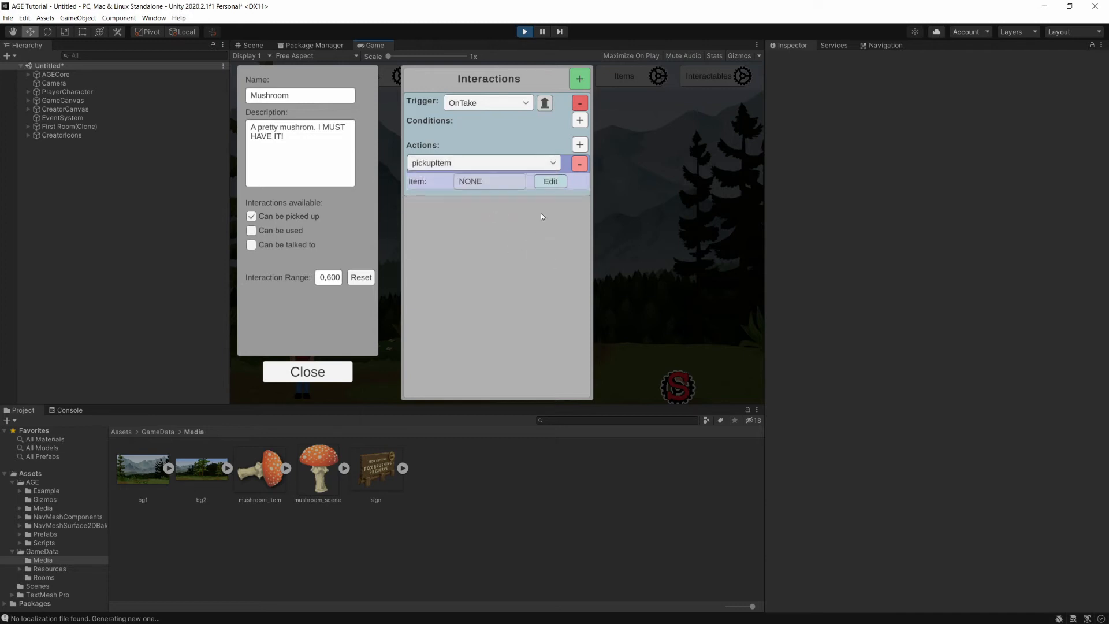
pyautogui.click(547, 182)
pyautogui.click(360, 105)
pyautogui.click(306, 372)
# - Test the look interaction on the mushroom in the running game
pyautogui.click(677, 386)
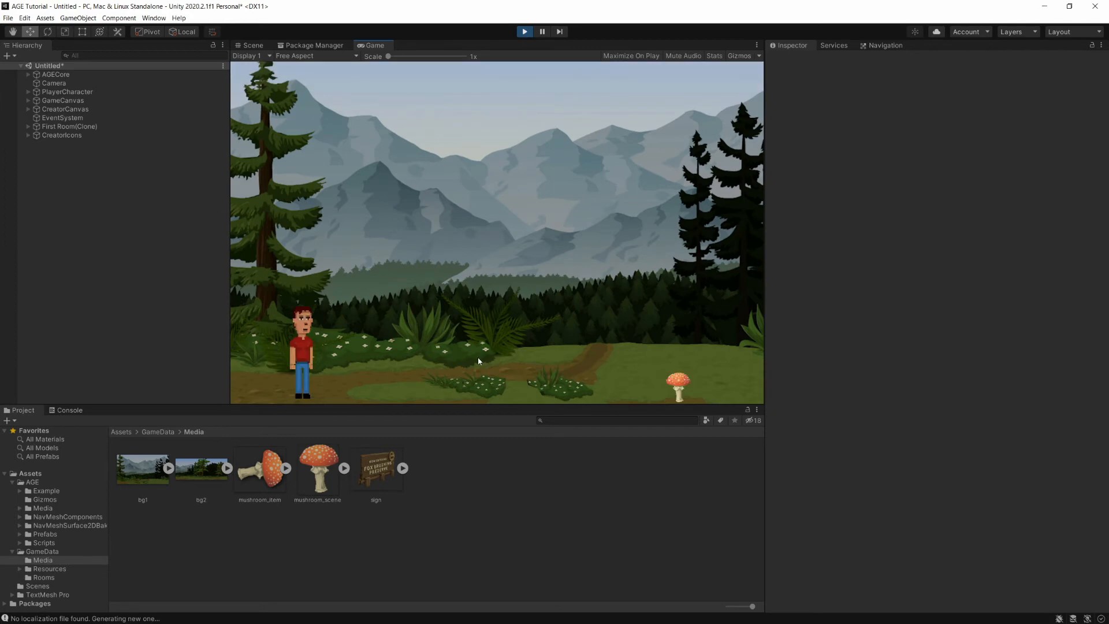
pyautogui.click(680, 384)
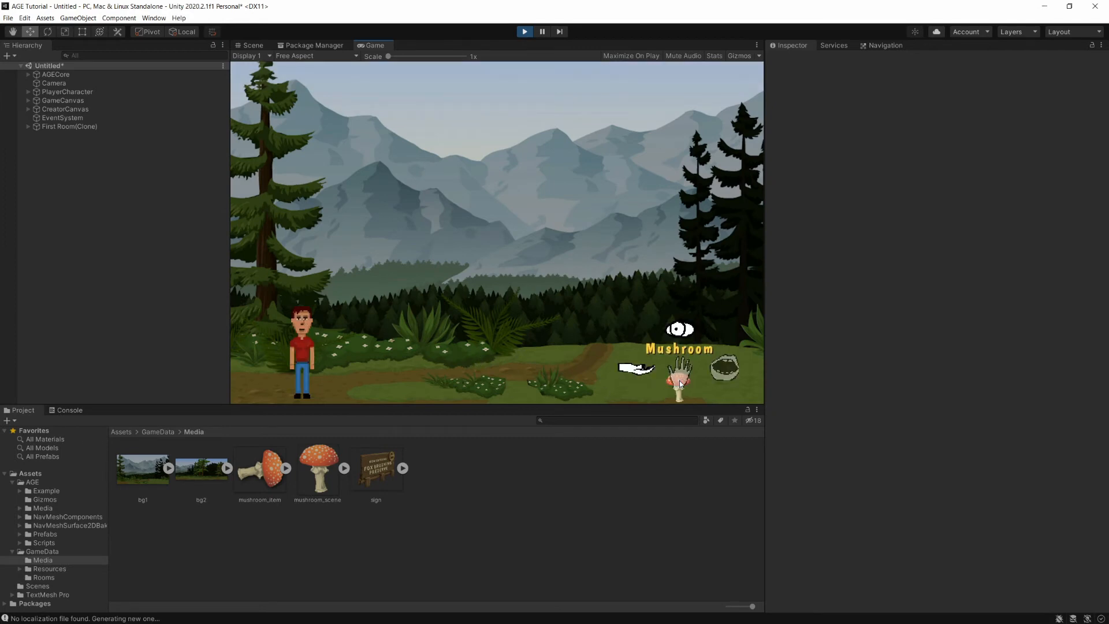
pyautogui.click(685, 332)
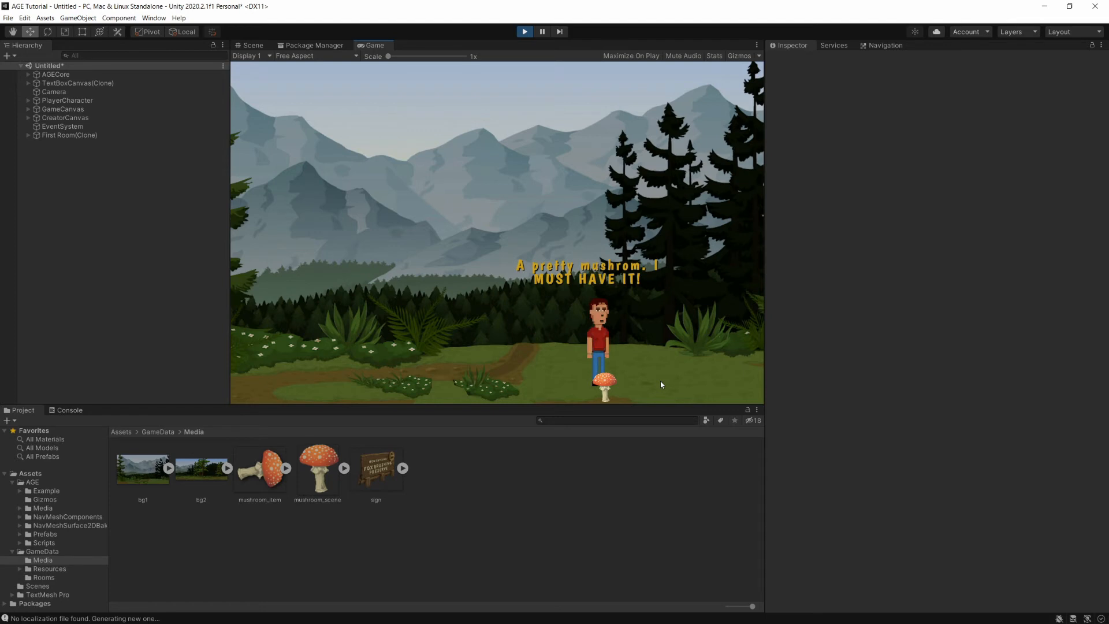
pyautogui.click(660, 380)
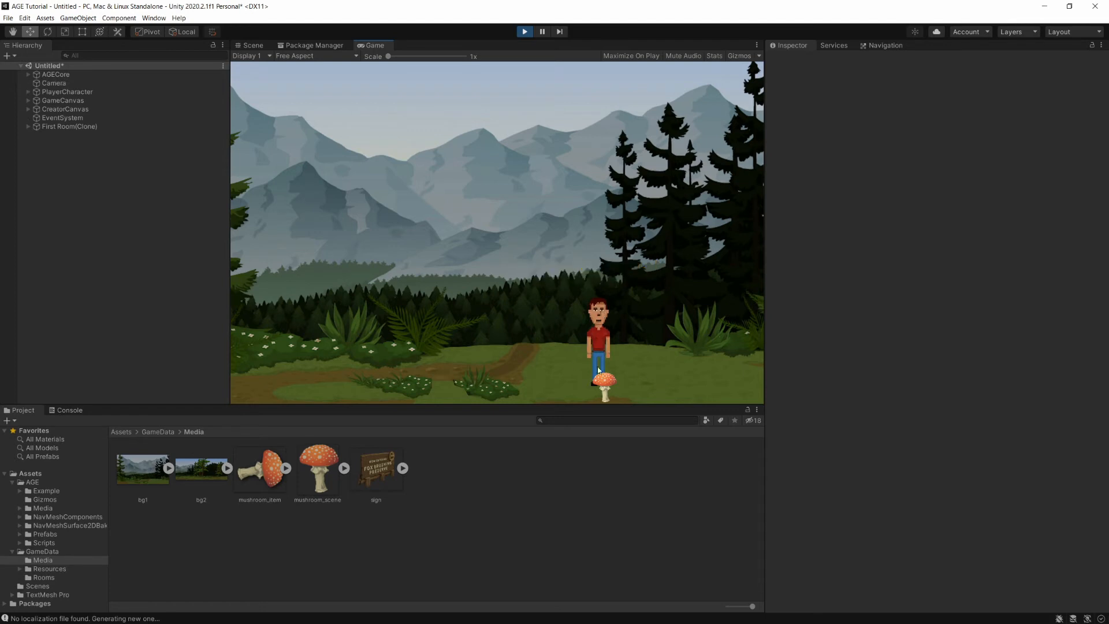
# - Walk the character around near the mushroom and pick the mushroom up
pyautogui.click(578, 373)
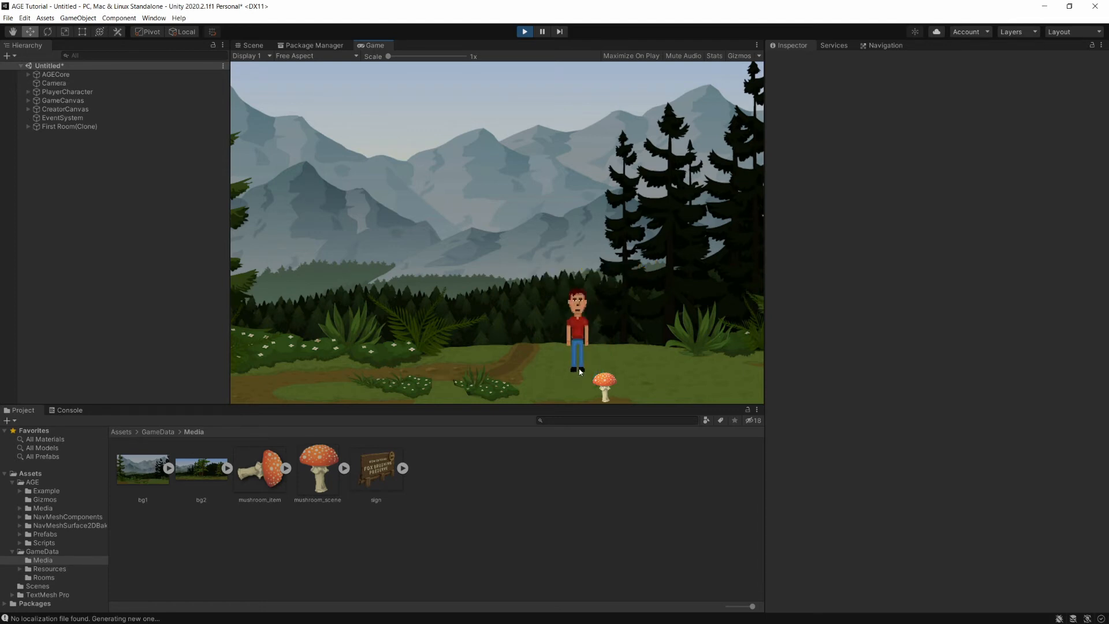
pyautogui.click(594, 362)
pyautogui.click(622, 365)
pyautogui.click(604, 363)
pyautogui.click(606, 387)
pyautogui.click(649, 361)
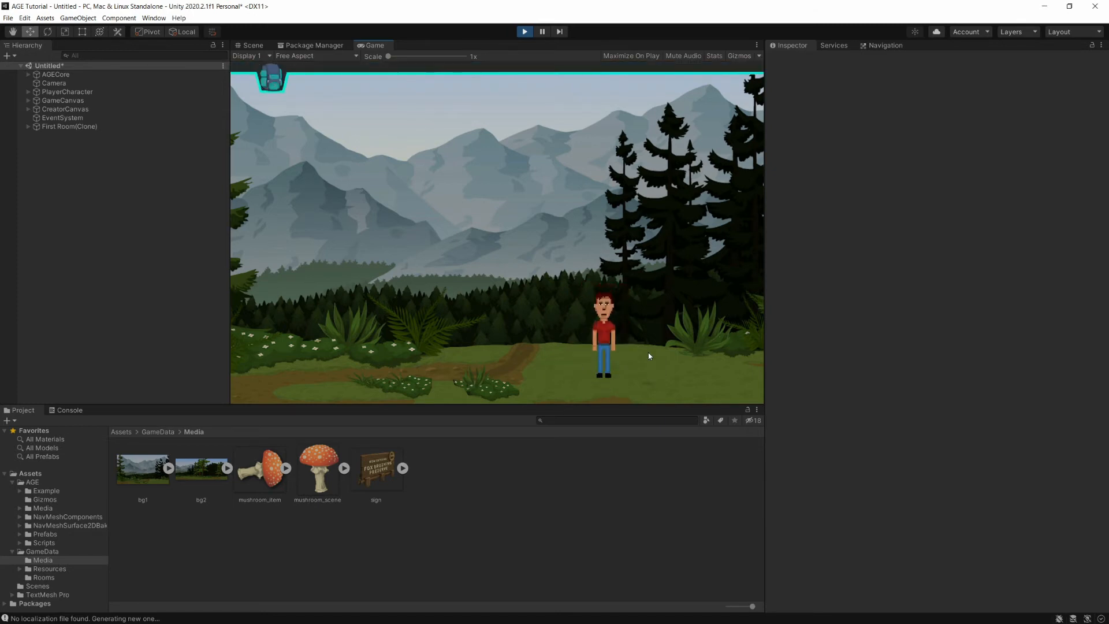
# - Open the in-game inventory, look at the collected Mushroom item and close the inventory again
pyautogui.click(280, 70)
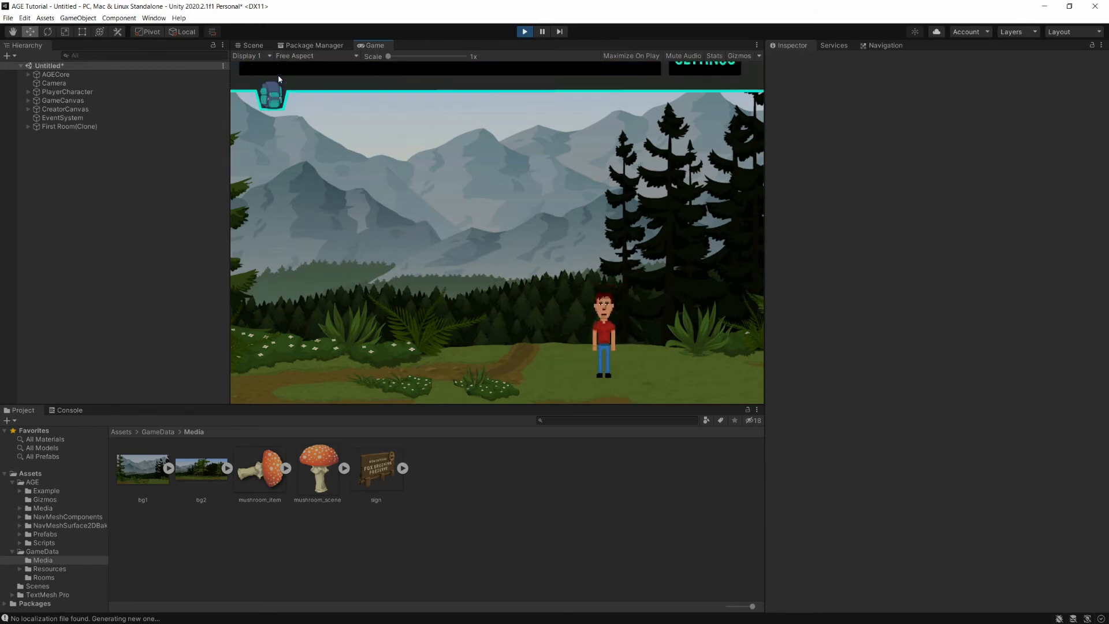
pyautogui.click(290, 100)
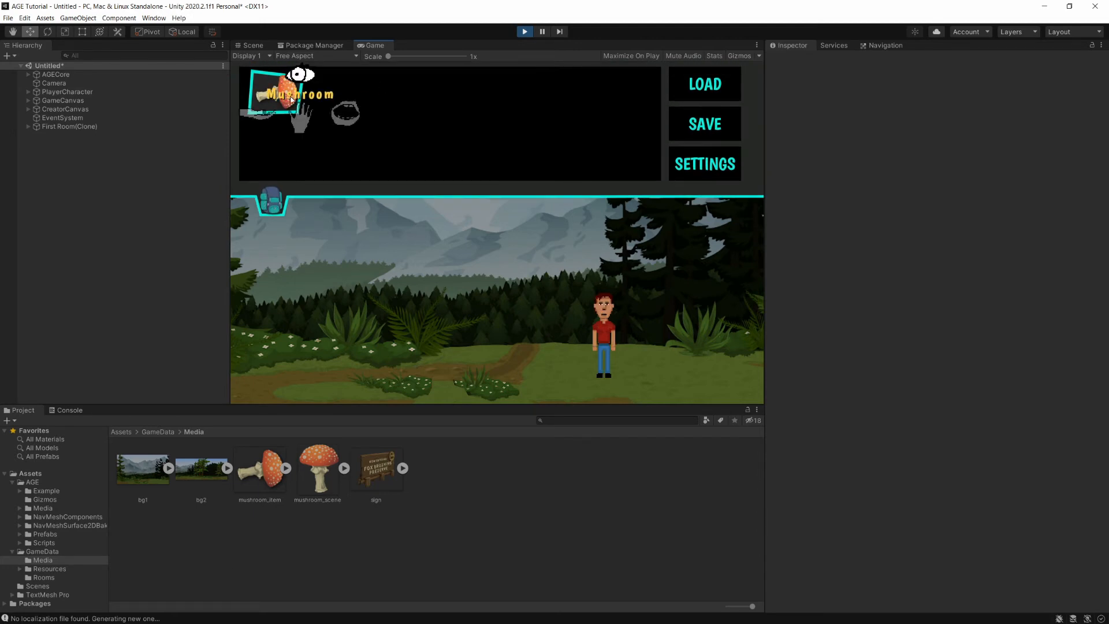
pyautogui.click(304, 80)
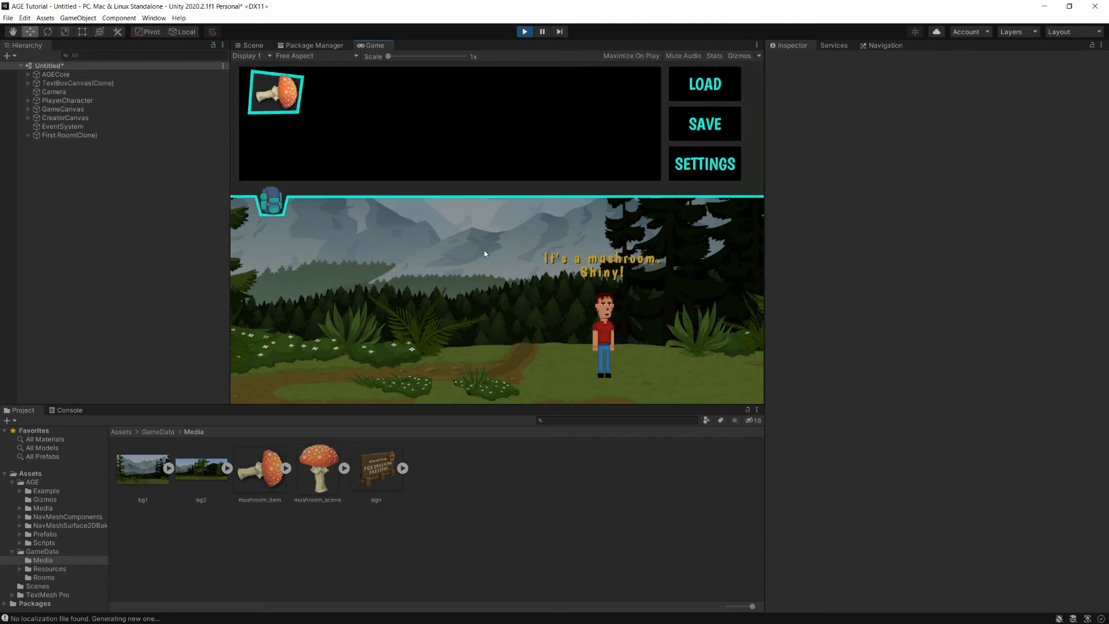
pyautogui.click(486, 264)
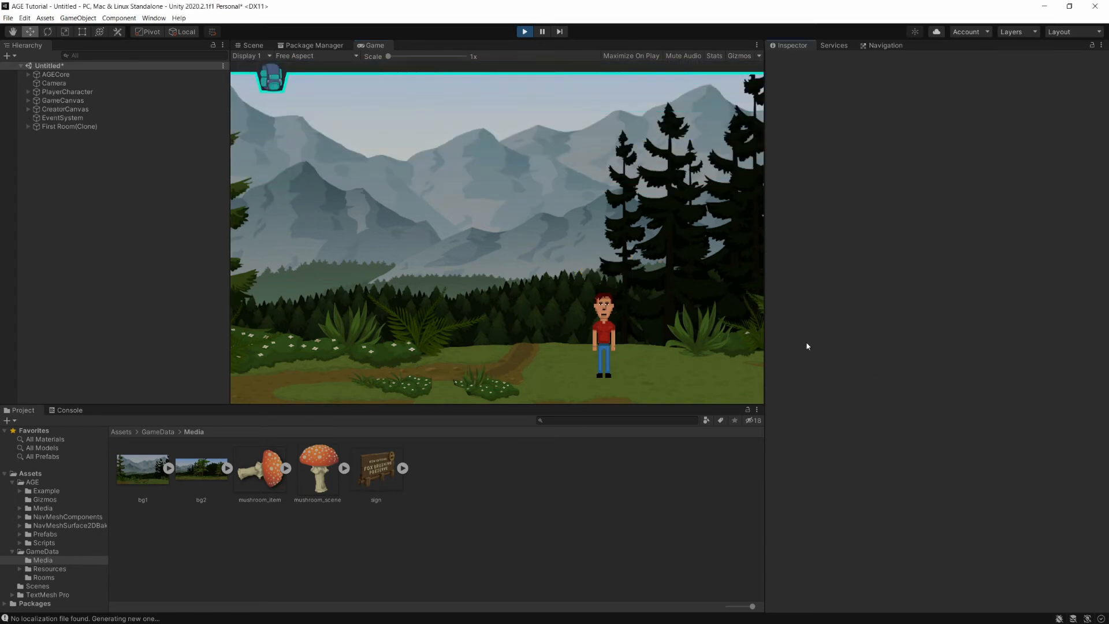
# - Stop the game and create a new AGE room named SecondRoom
pyautogui.click(525, 33)
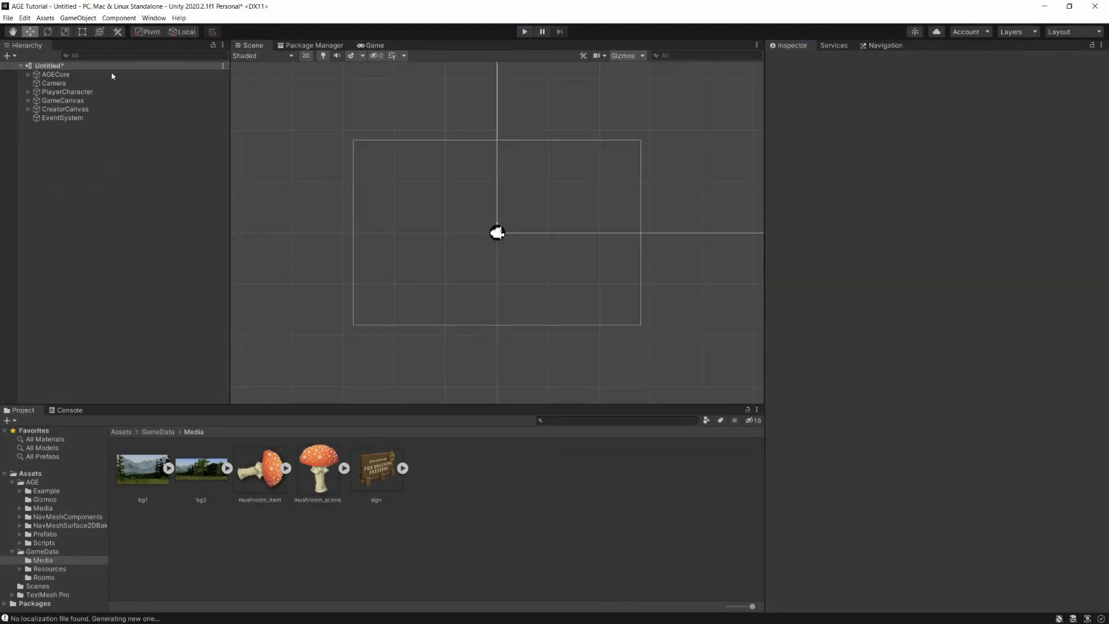
pyautogui.click(78, 18)
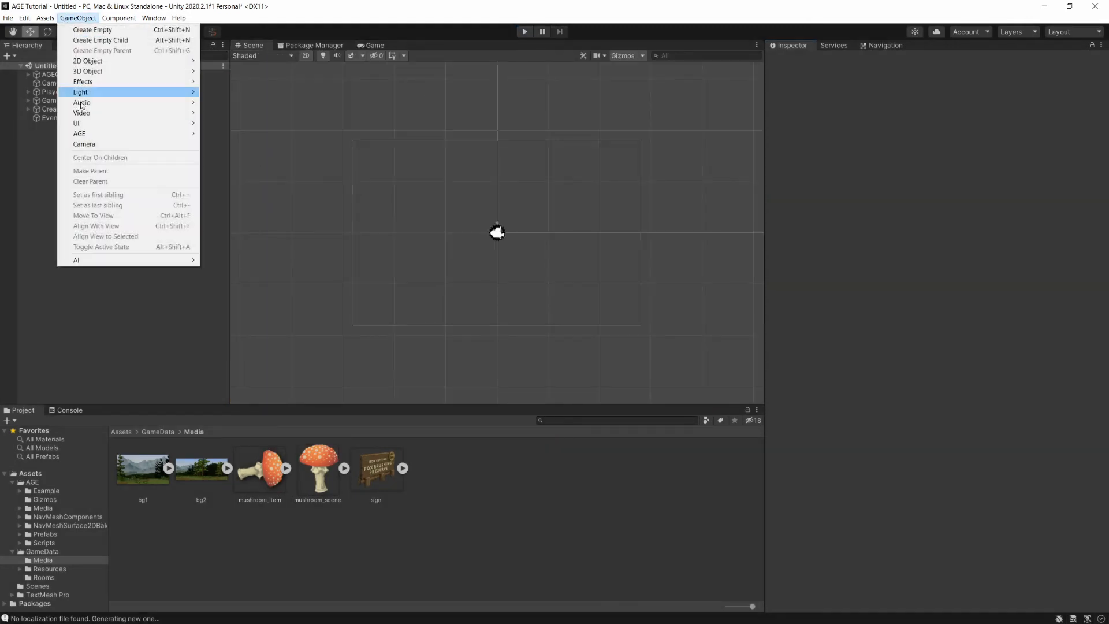
pyautogui.moveTo(90, 134)
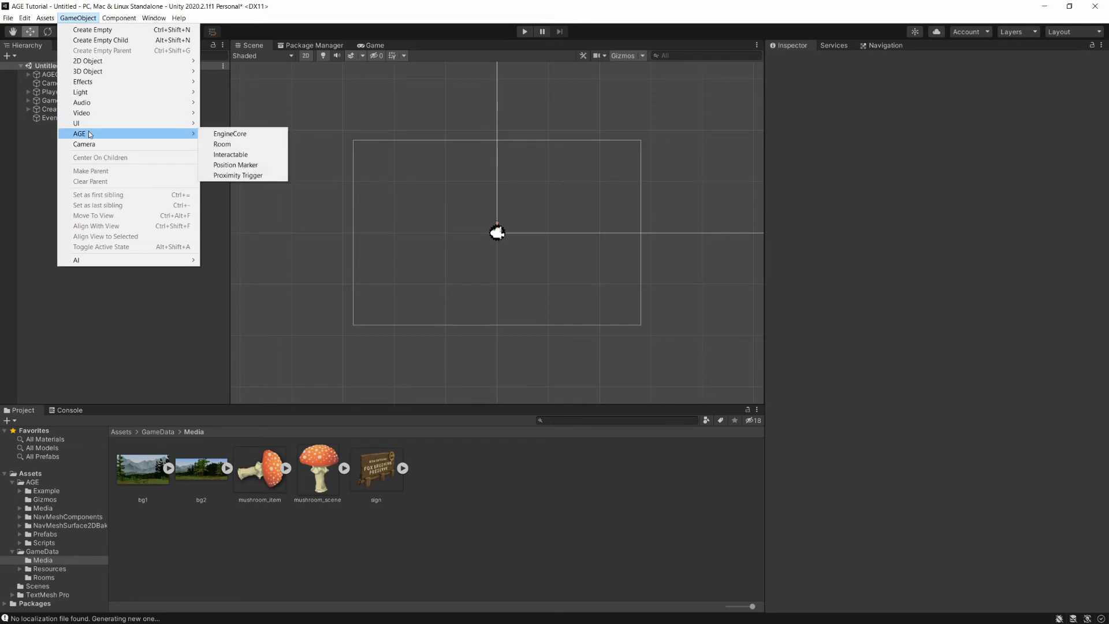
pyautogui.click(222, 144)
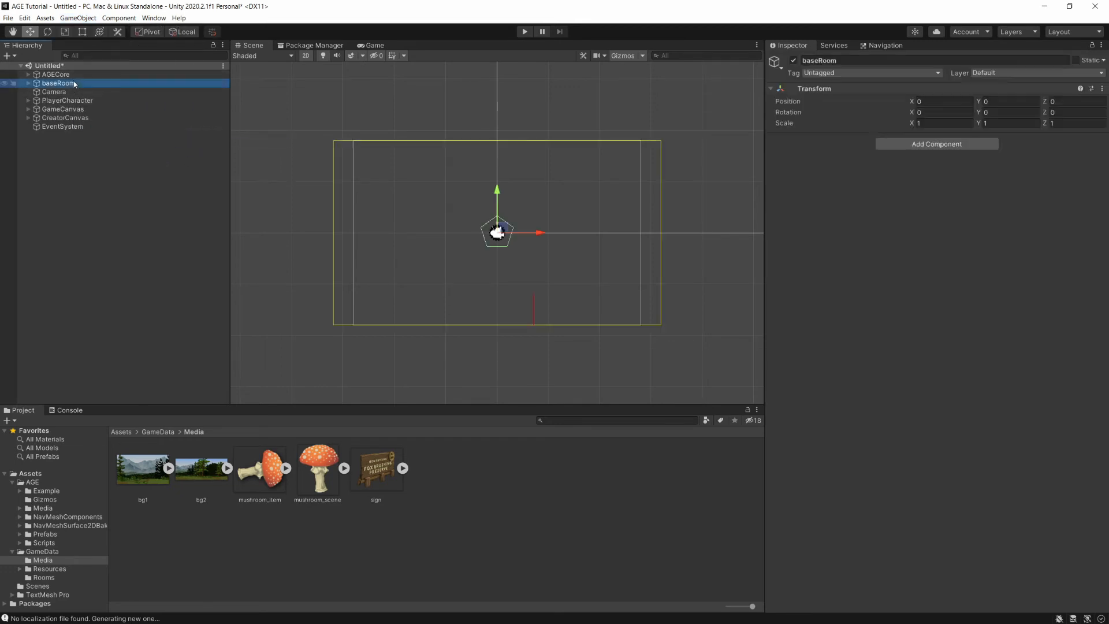
pyautogui.write('SecondRoo')
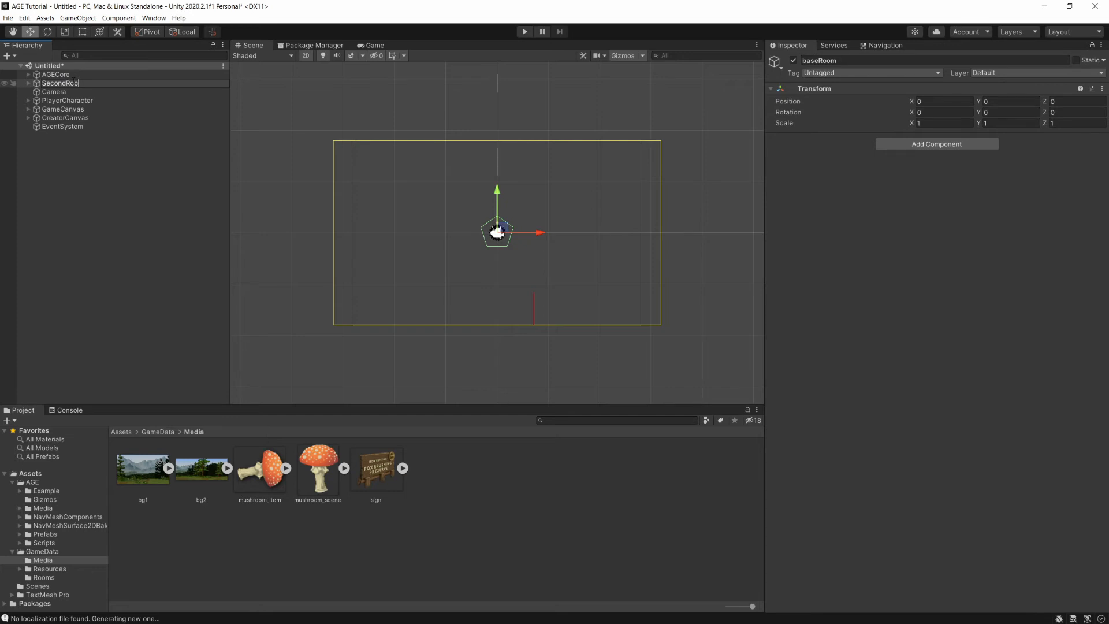
pyautogui.press('Return')
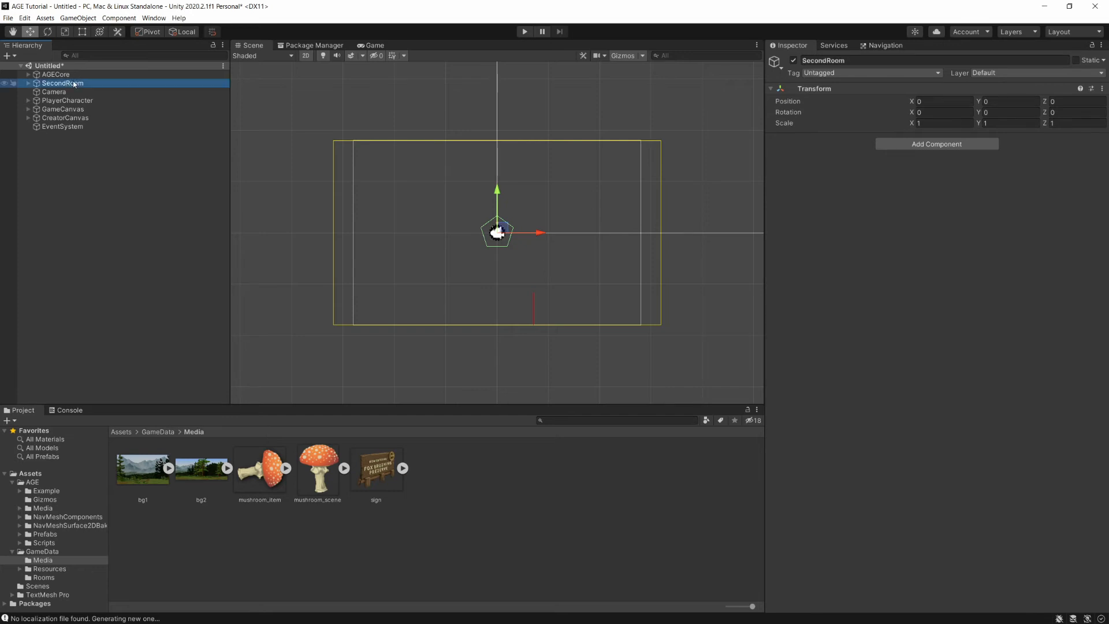
# - Save SecondRoom as a prefab in the GameData Rooms folder and delete its instance from the scene
pyautogui.click(49, 578)
pyautogui.moveTo(63, 84); pyautogui.dragTo(300, 489)
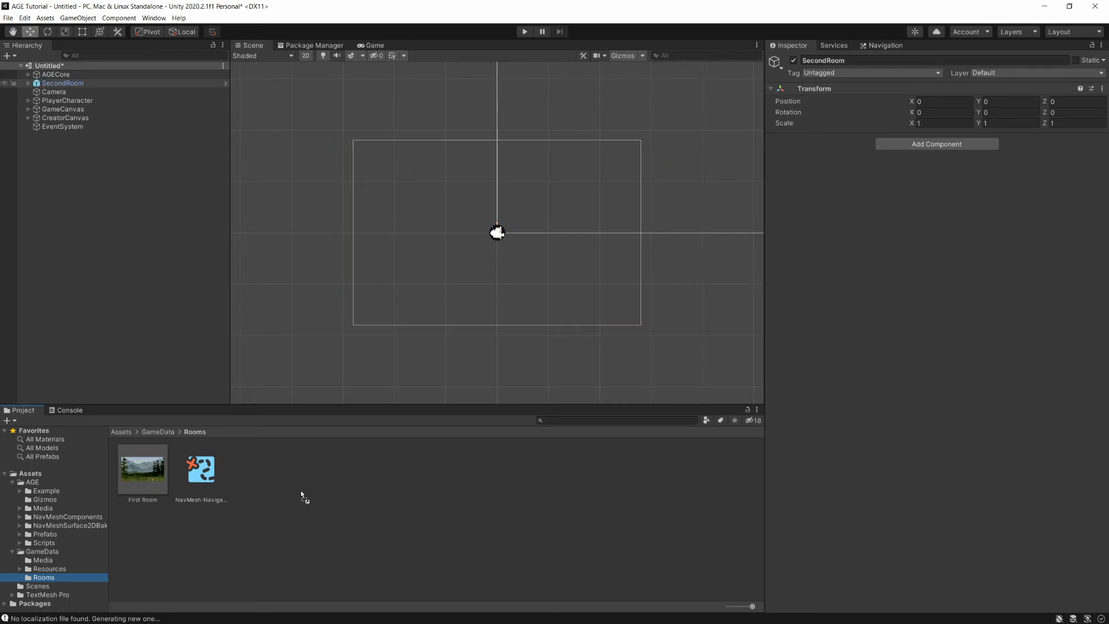
pyautogui.click(66, 84)
pyautogui.press('Delete')
# - Add the SecondRoom prefab to the Rooms list of AGECore's Room Handler
pyautogui.click(58, 75)
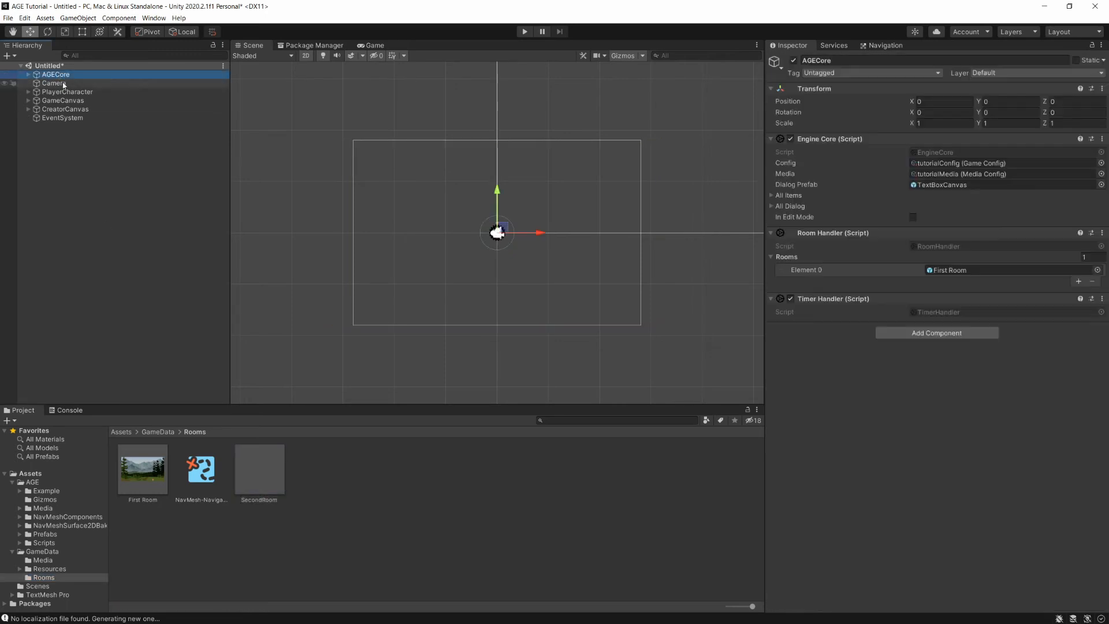
pyautogui.moveTo(259, 498); pyautogui.dragTo(805, 262)
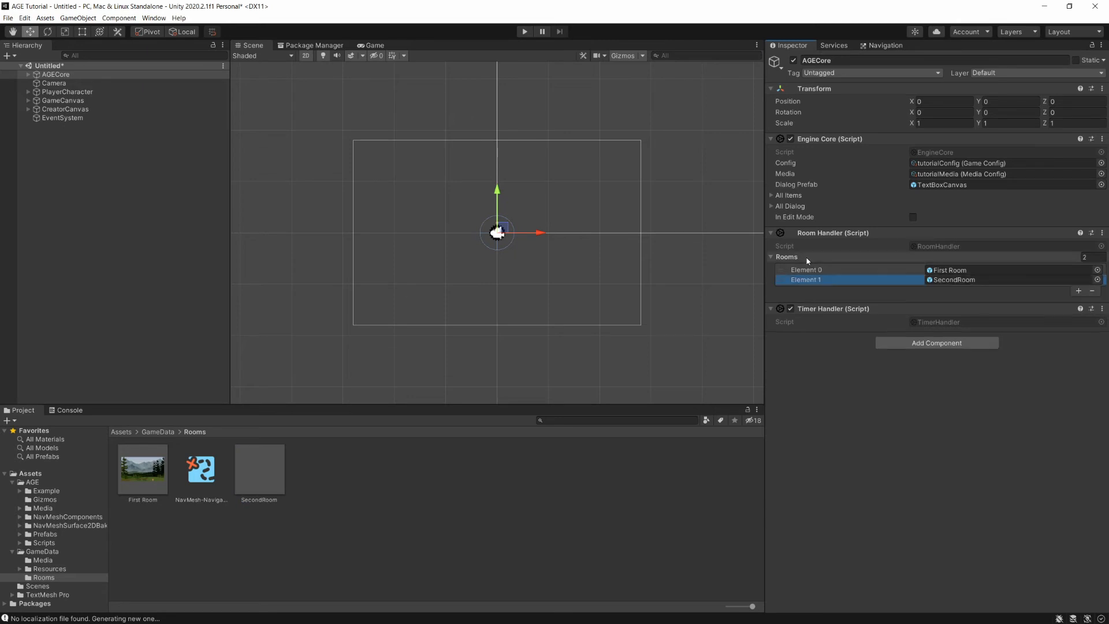
# - Open the SecondRoom prefab and place the bg2 background image under its Scenery object
pyautogui.doubleClick(260, 469)
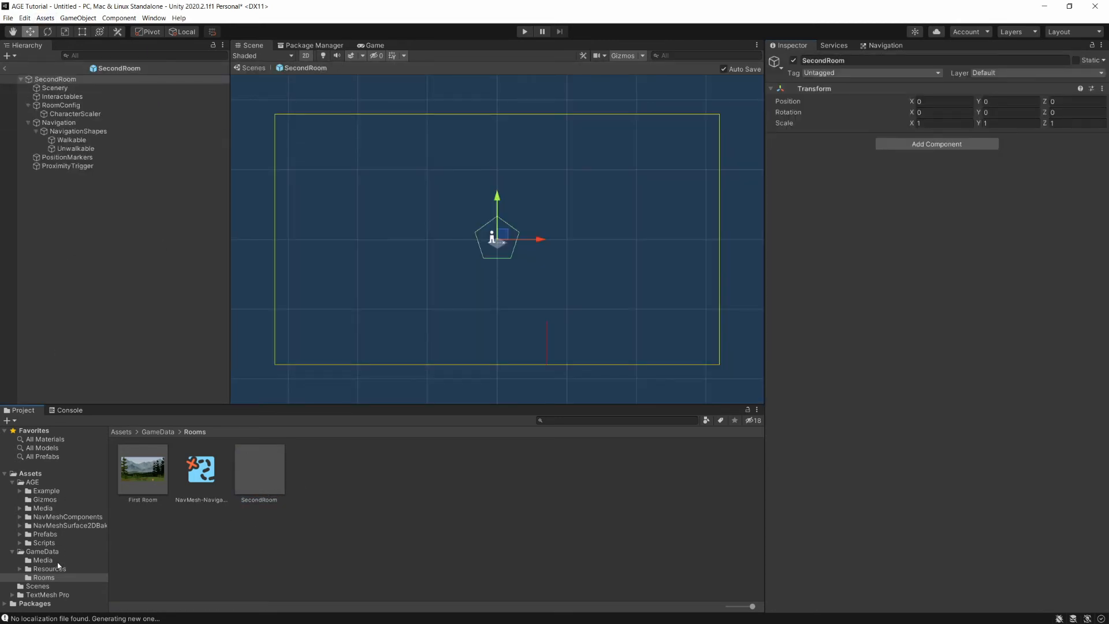
pyautogui.click(47, 560)
pyautogui.moveTo(201, 472); pyautogui.dragTo(67, 91)
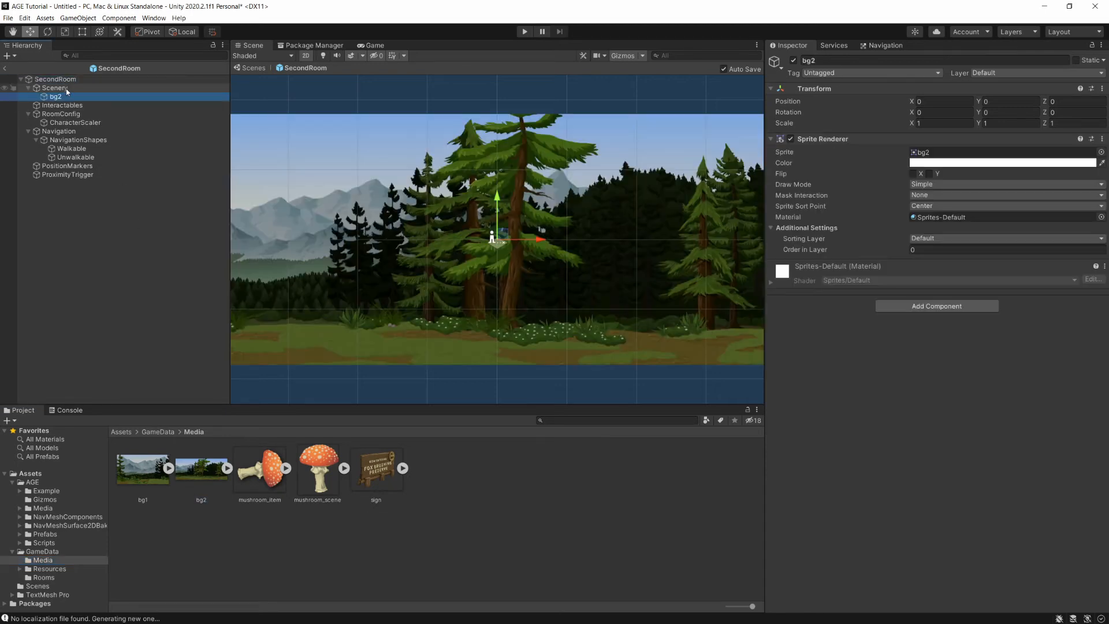
# - Widen SecondRoom's bounds to the background by setting Room Bounds Size X to 26.65 in RoomConfig
pyautogui.click(64, 114)
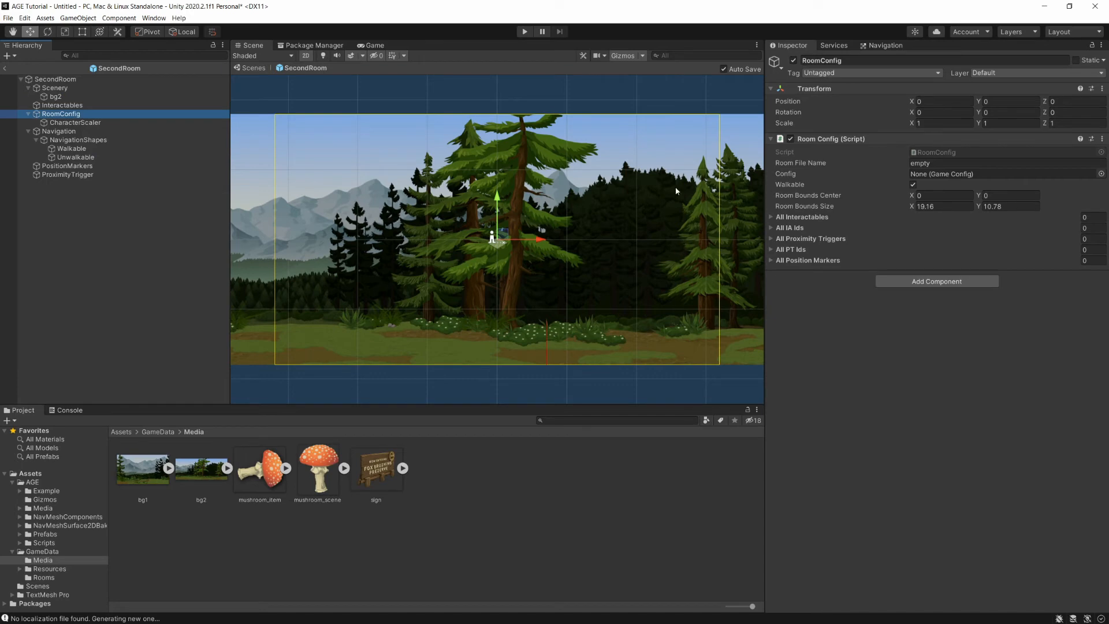
pyautogui.scroll(-5, 659, 260)
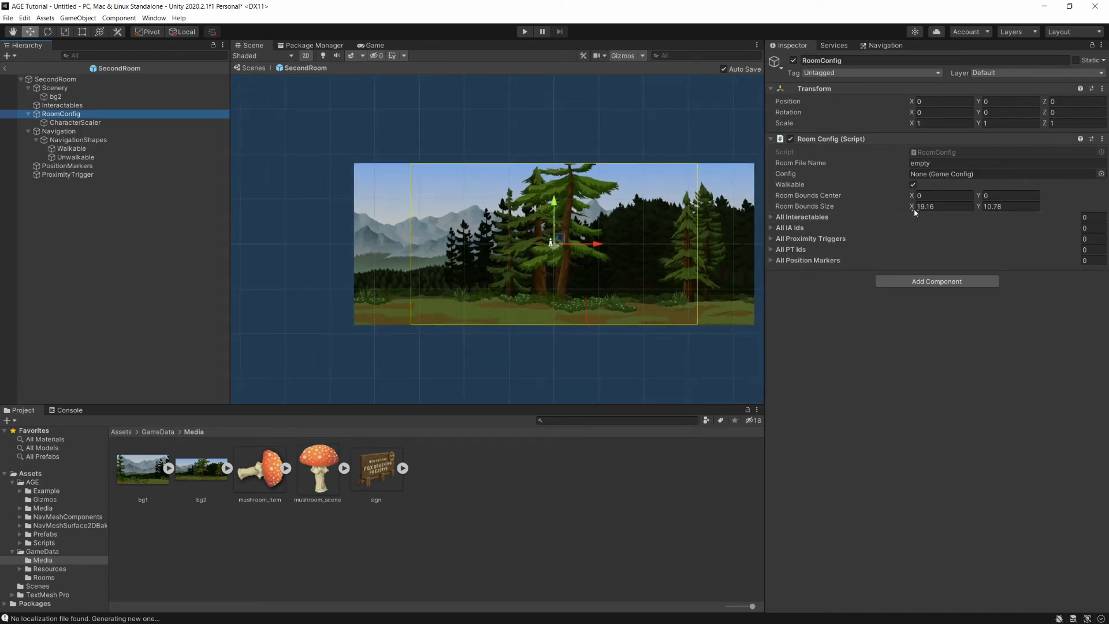
pyautogui.moveTo(913, 209); pyautogui.dragTo(1052, 206)
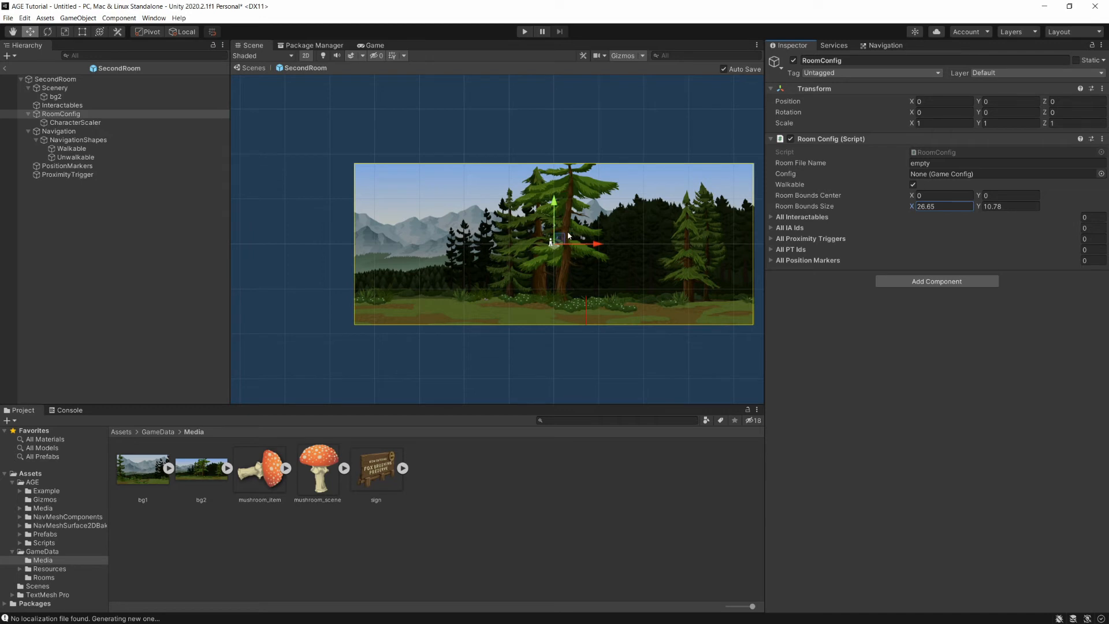
# - Set the room file name to "Second Room" and assign tutorialConfig as the RoomConfig's game config
pyautogui.click(937, 164)
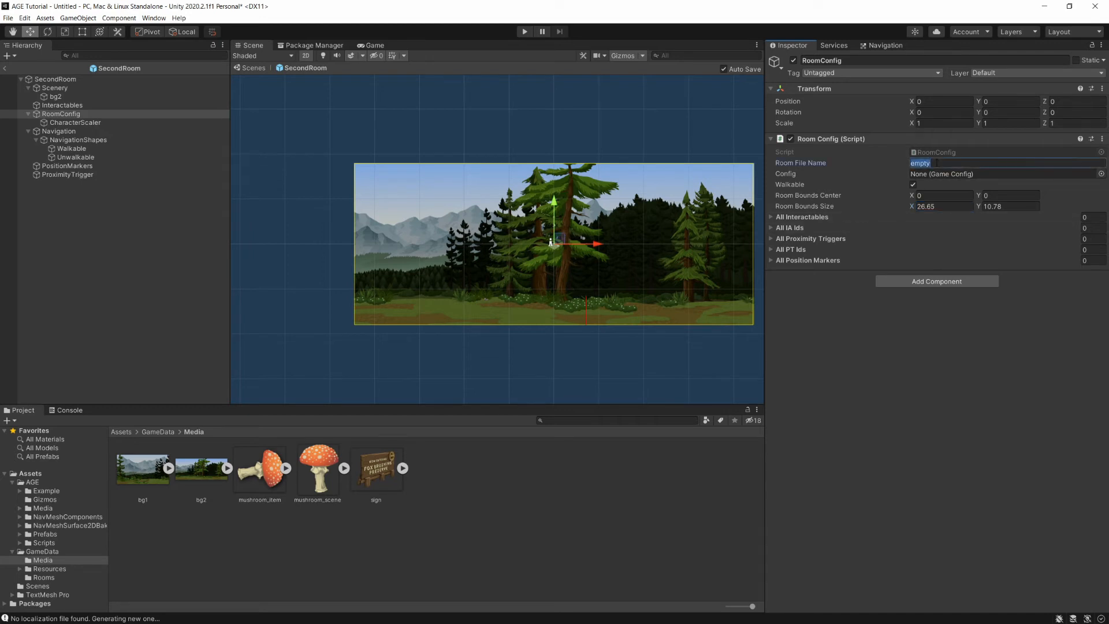
pyautogui.write('Second Room')
pyautogui.click(38, 551)
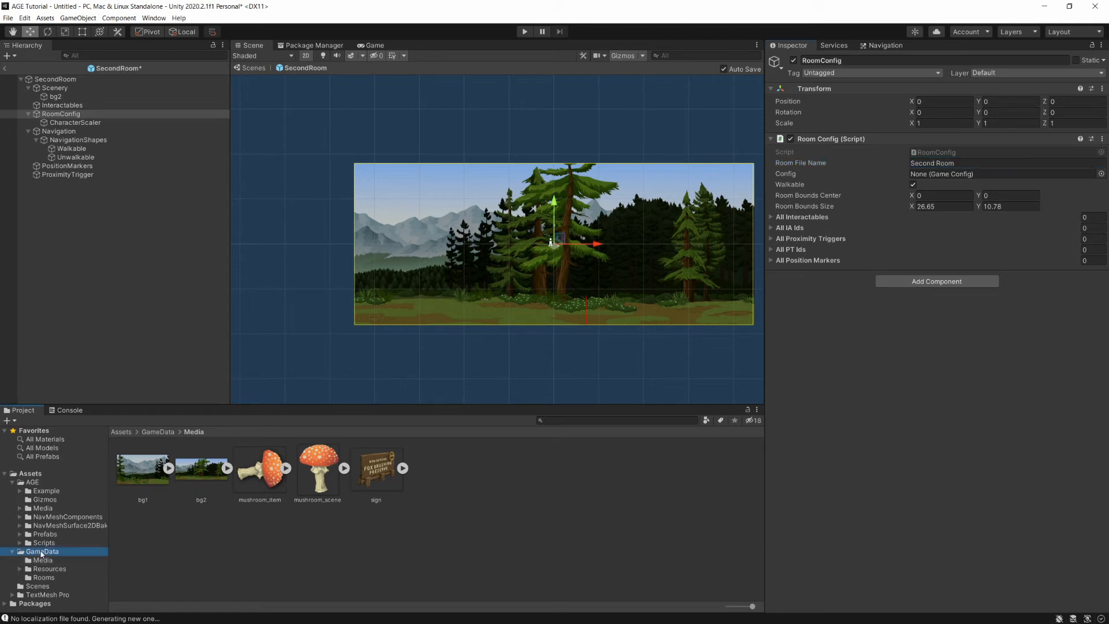
pyautogui.moveTo(732, 292); pyautogui.dragTo(982, 173)
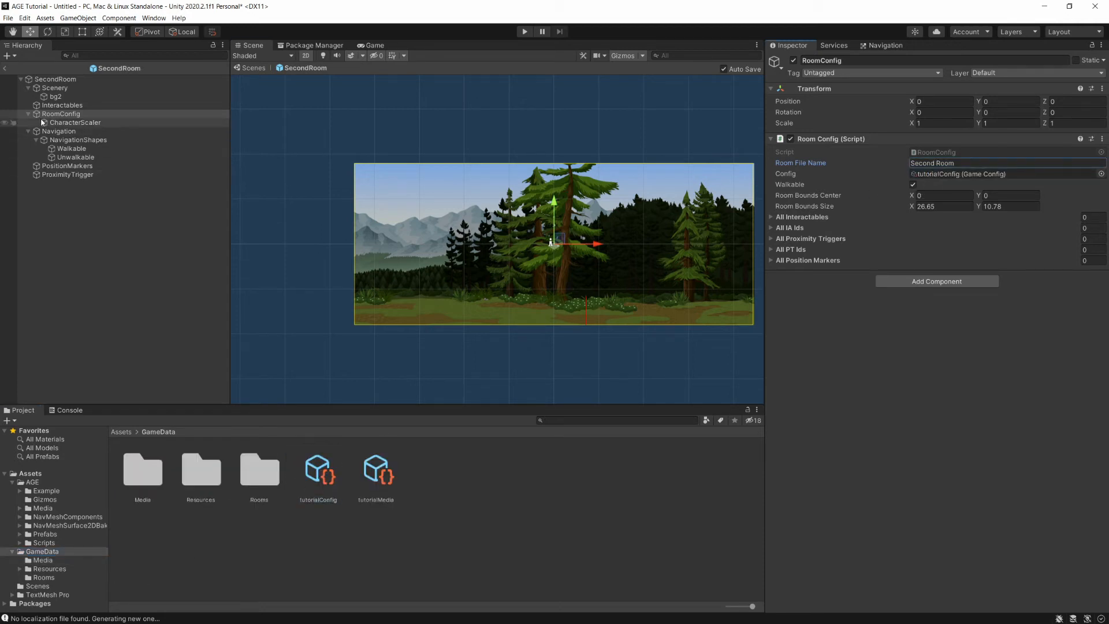
# - Show the CharacterScaler's dummy, then set Element 0's Scale to 0.8 and the Base Scale to 4
pyautogui.click(86, 122)
pyautogui.click(798, 296)
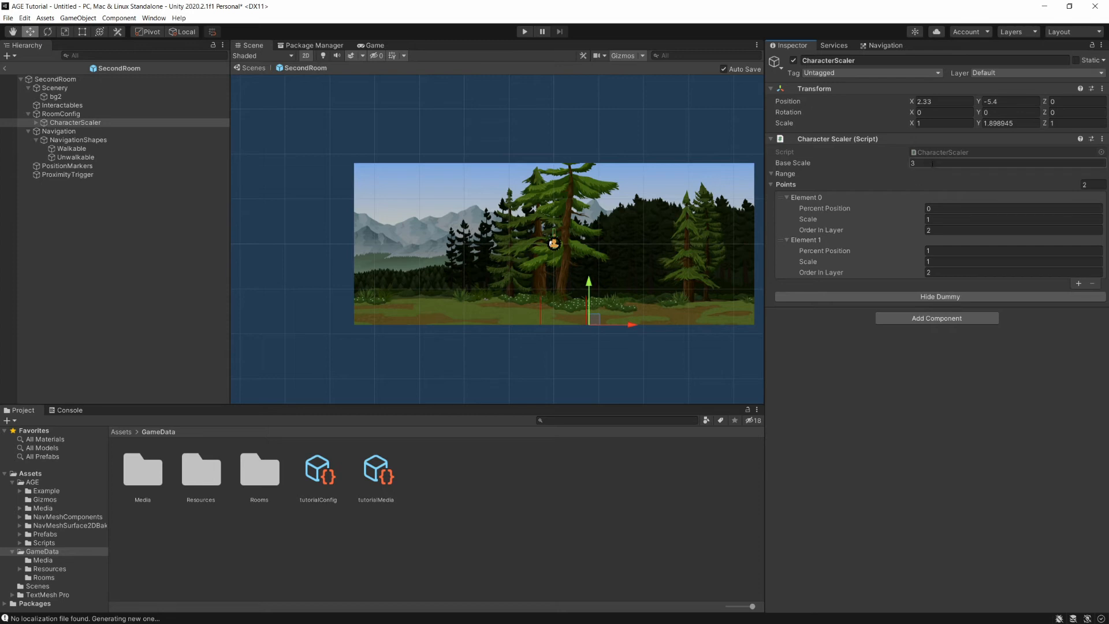
pyautogui.click(942, 222)
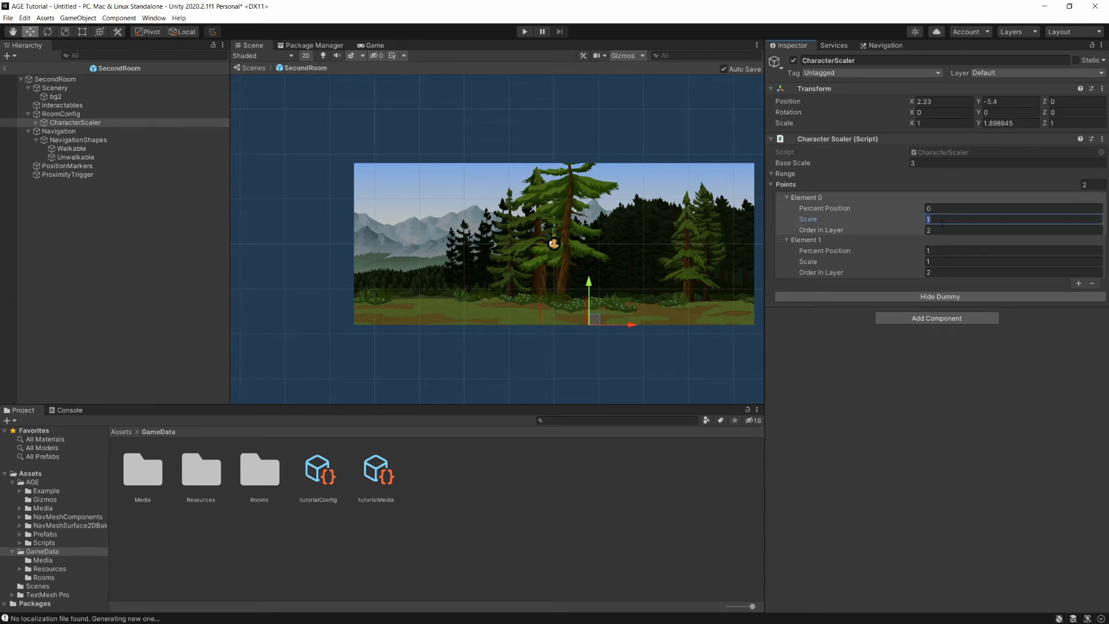
pyautogui.write('0.8')
pyautogui.click(920, 164)
pyautogui.write('4')
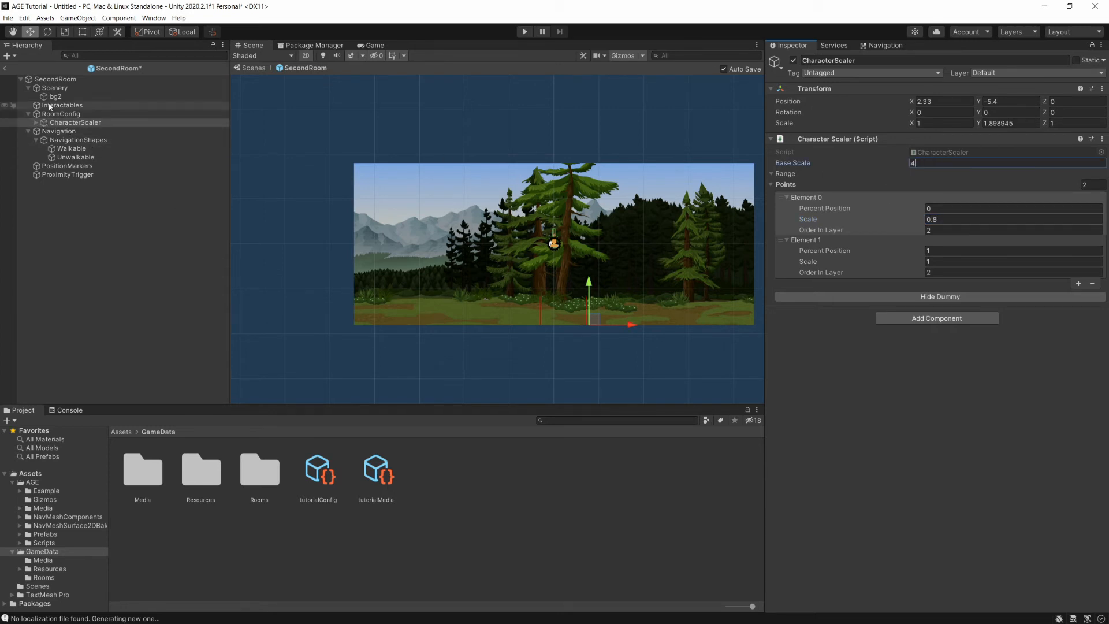
# - Move the PlayerCharacter dummy under CharacterScaler down onto the ground in front of the large trees
pyautogui.click(36, 123)
pyautogui.doubleClick(81, 131)
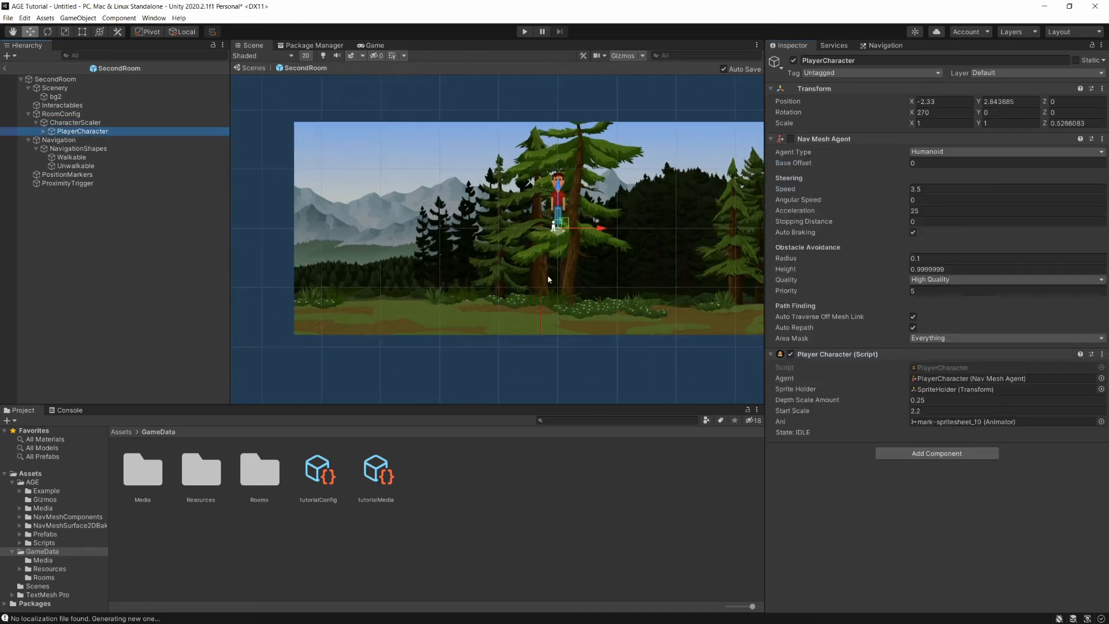
pyautogui.moveTo(562, 199); pyautogui.dragTo(550, 308)
# - Set the CharacterScaler's Element 0 Scale to 1 and Element 1 Scale to 0.8
pyautogui.click(72, 123)
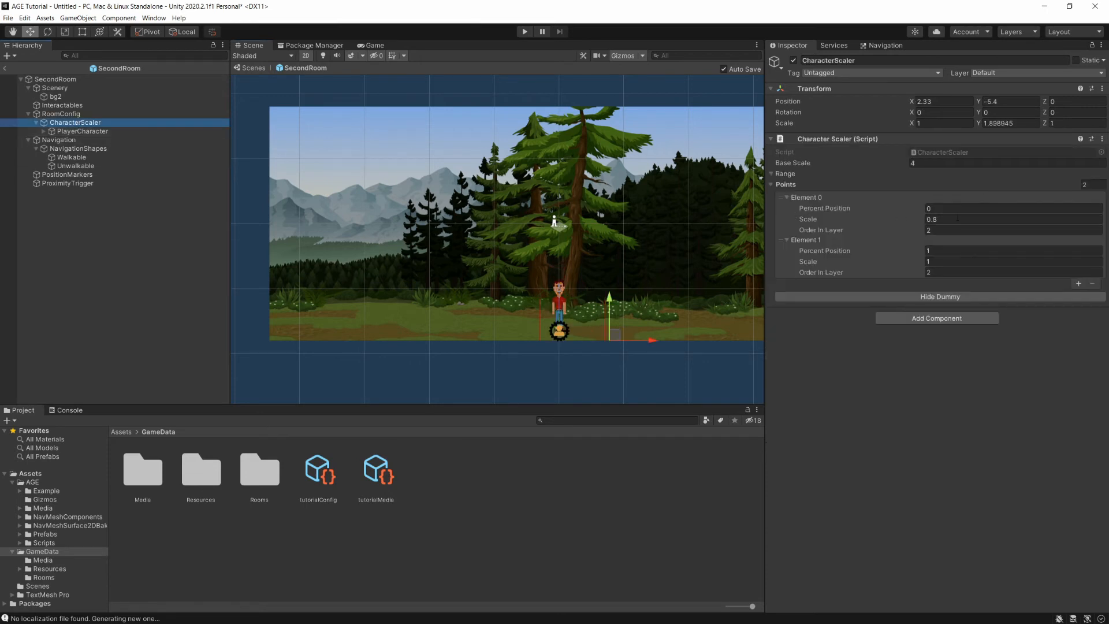
pyautogui.click(946, 219)
pyautogui.write('1')
pyautogui.click(932, 261)
pyautogui.write('0')
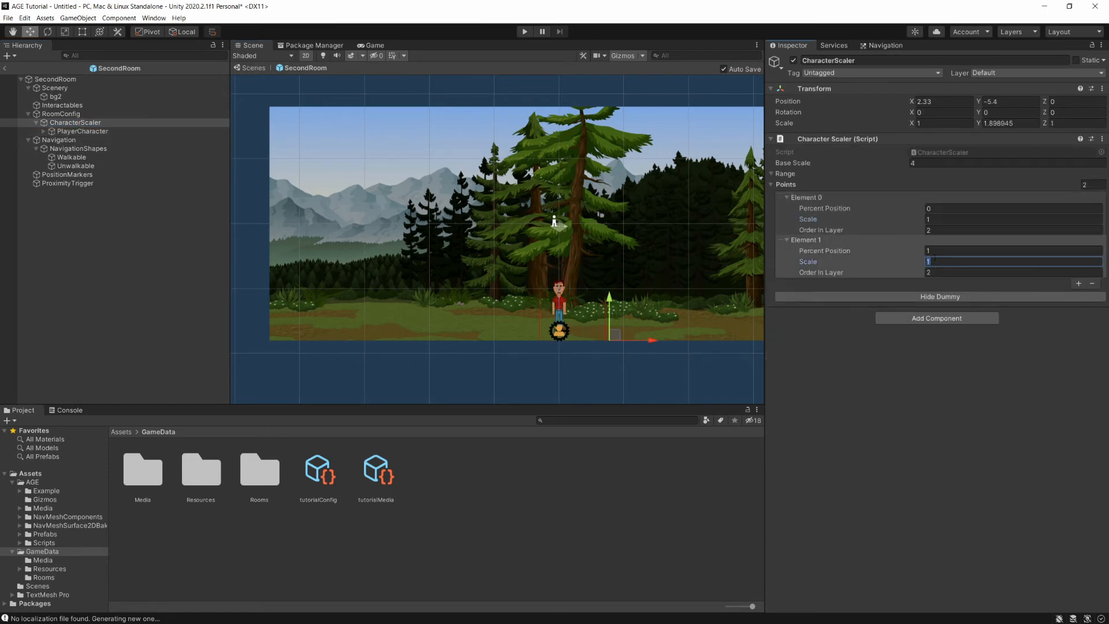
pyautogui.write('.8')
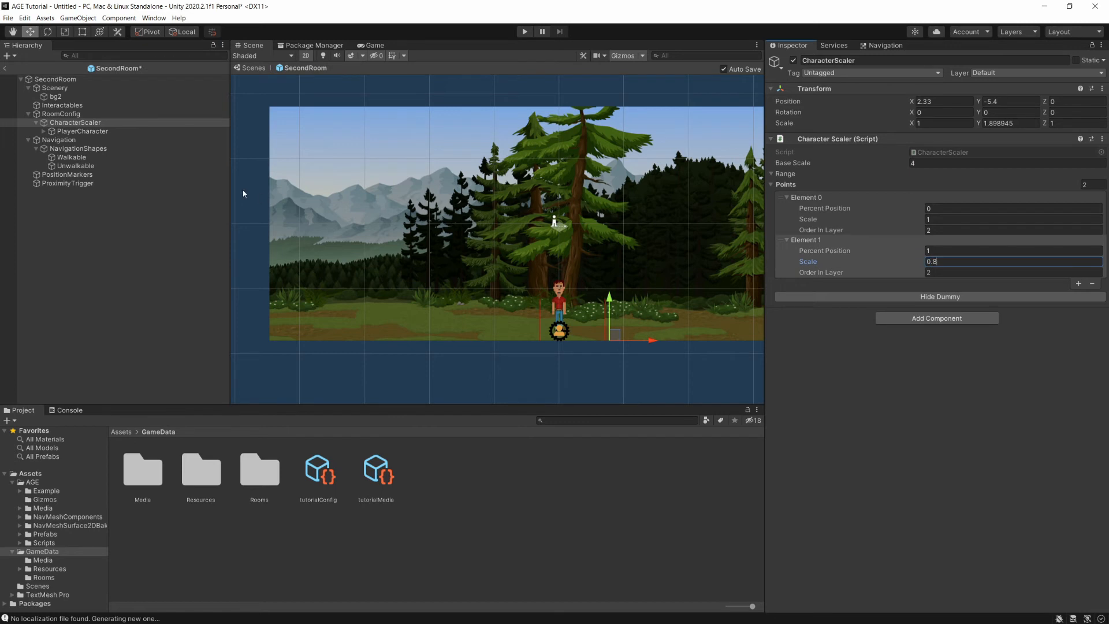
# - Nudge the PlayerCharacter dummy down on the ground to check its scaling, then hide the dummy
pyautogui.click(82, 131)
pyautogui.moveTo(561, 309)
pyautogui.mouseDown()
pyautogui.moveTo(557, 294)
pyautogui.moveTo(557, 313)
pyautogui.mouseUp()
pyautogui.click(81, 122)
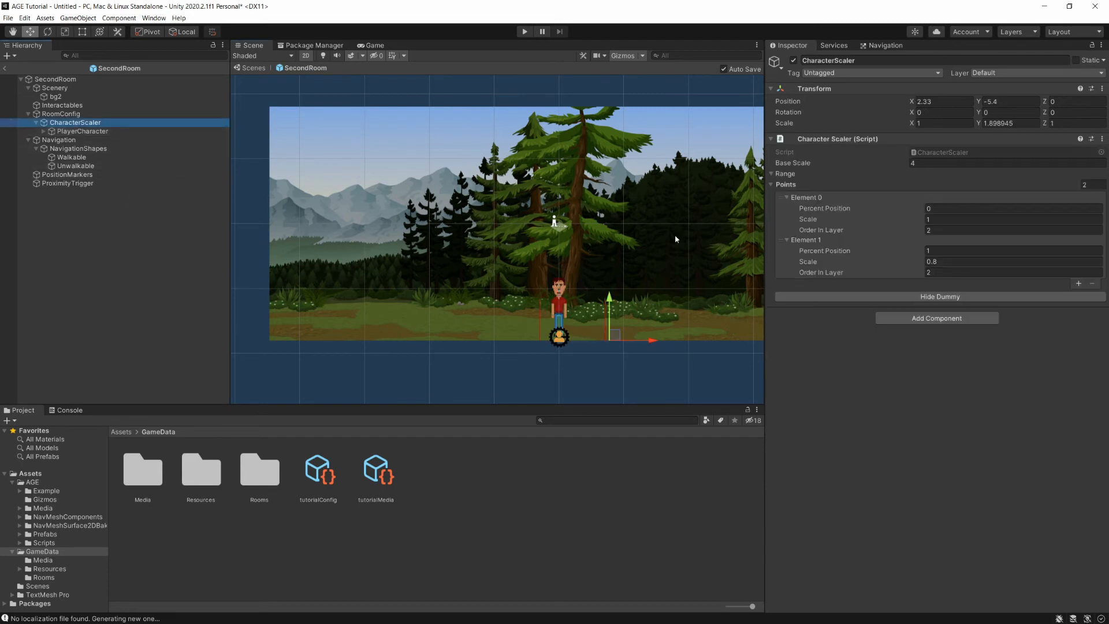
pyautogui.click(904, 298)
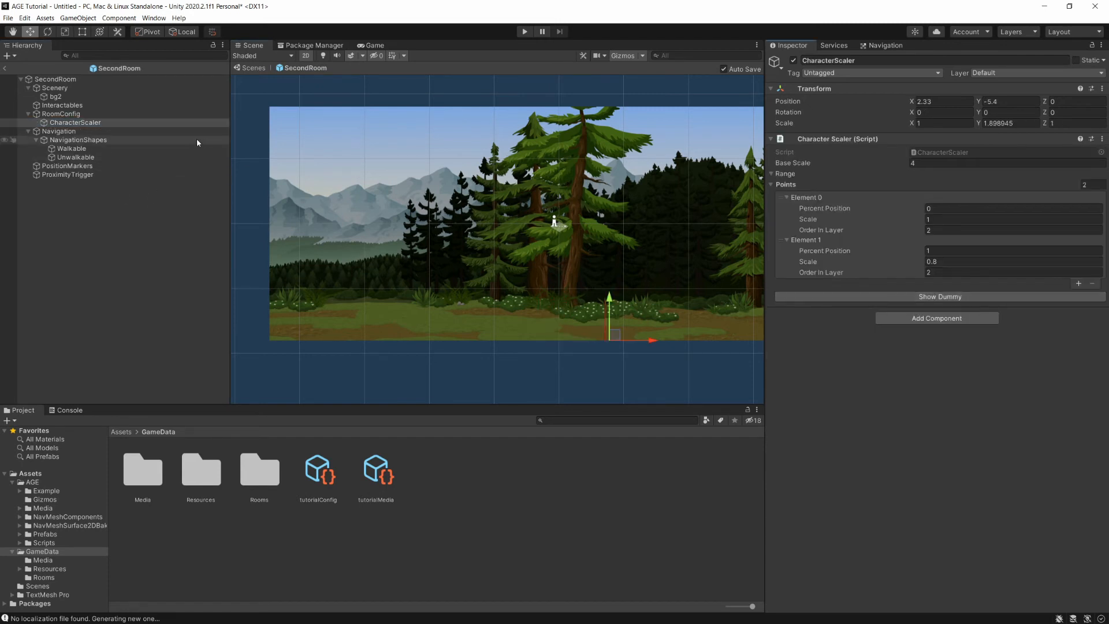
# - Edit the Walkable polygon collider so its outer corners span the ground between the background's left and right edges
pyautogui.click(87, 149)
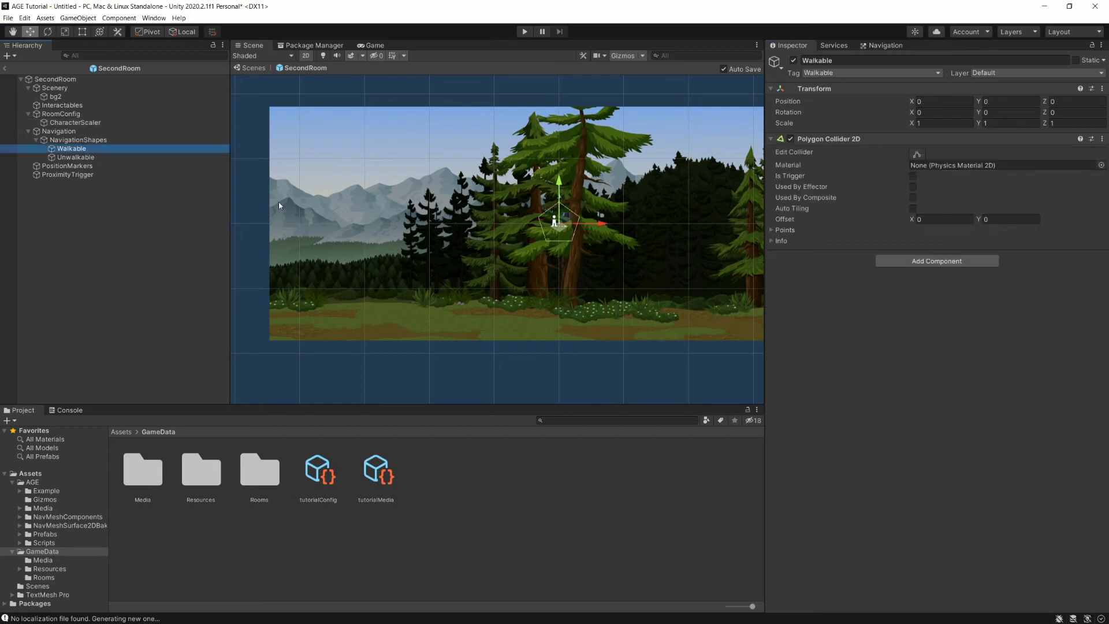
pyautogui.click(916, 154)
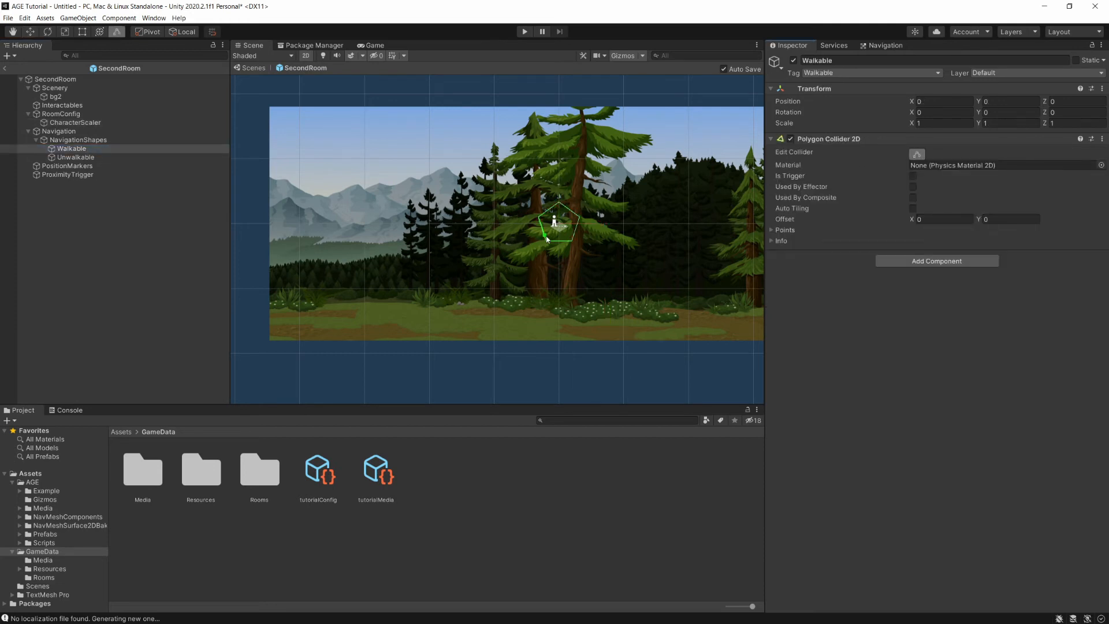
pyautogui.moveTo(549, 243); pyautogui.dragTo(267, 341)
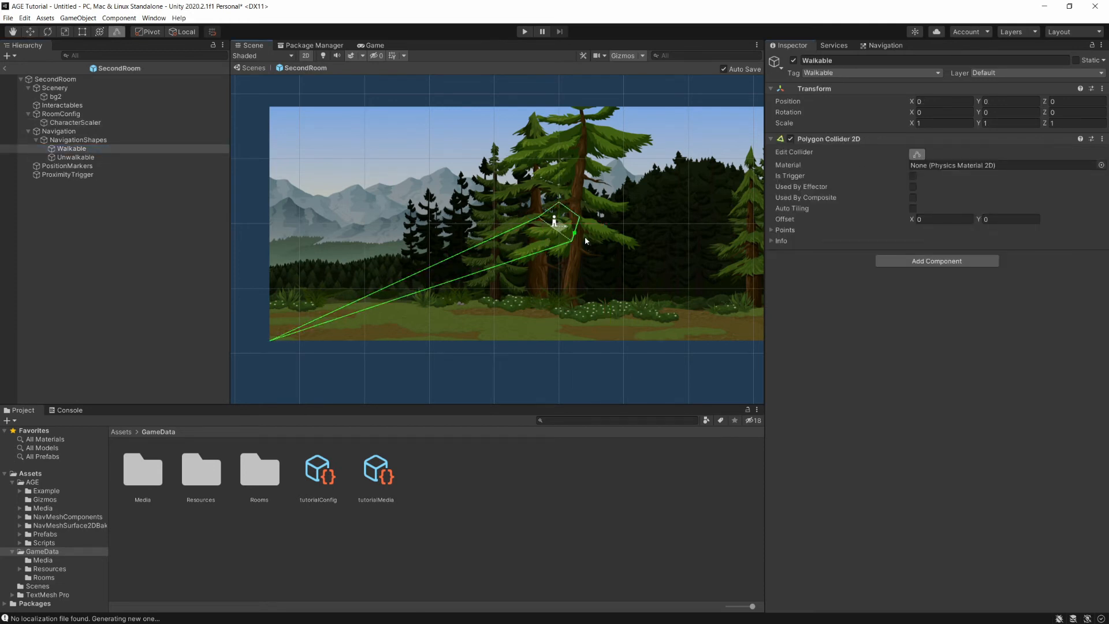
pyautogui.moveTo(387, 264); pyautogui.dragTo(270, 313)
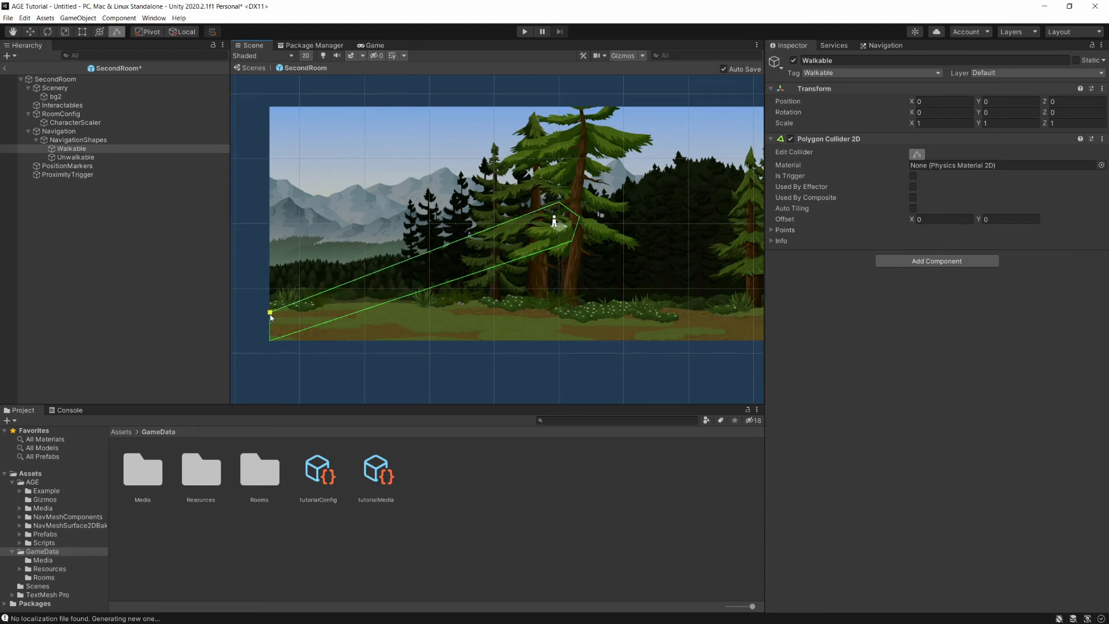
pyautogui.moveTo(573, 243); pyautogui.dragTo(567, 373)
pyautogui.press('q')
pyautogui.click(917, 154)
pyautogui.moveTo(573, 350); pyautogui.dragTo(678, 325)
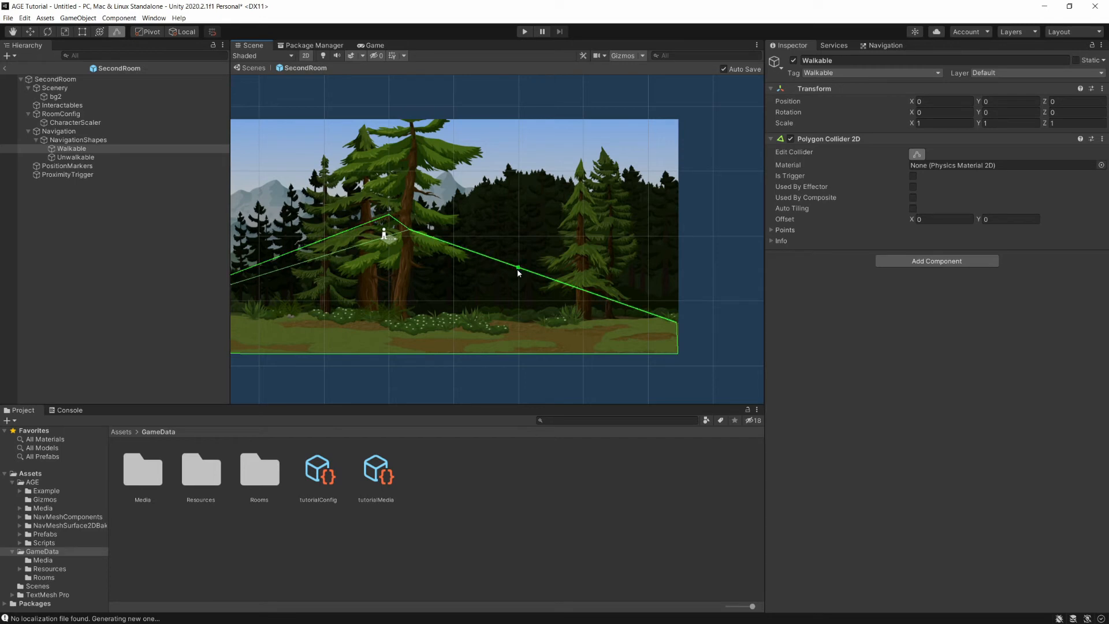
# - Fit the Walkable collider's upper edge along the ground line, below the flower bushes and trees
pyautogui.moveTo(519, 269); pyautogui.dragTo(502, 339)
pyautogui.moveTo(453, 281); pyautogui.dragTo(387, 332)
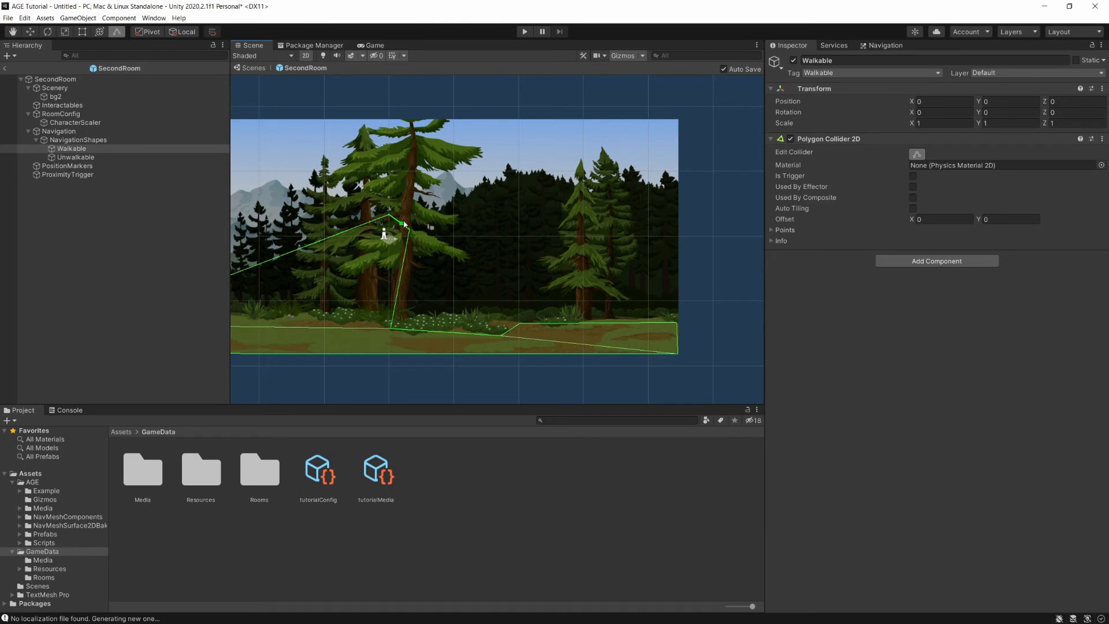
pyautogui.moveTo(409, 229); pyautogui.dragTo(314, 319)
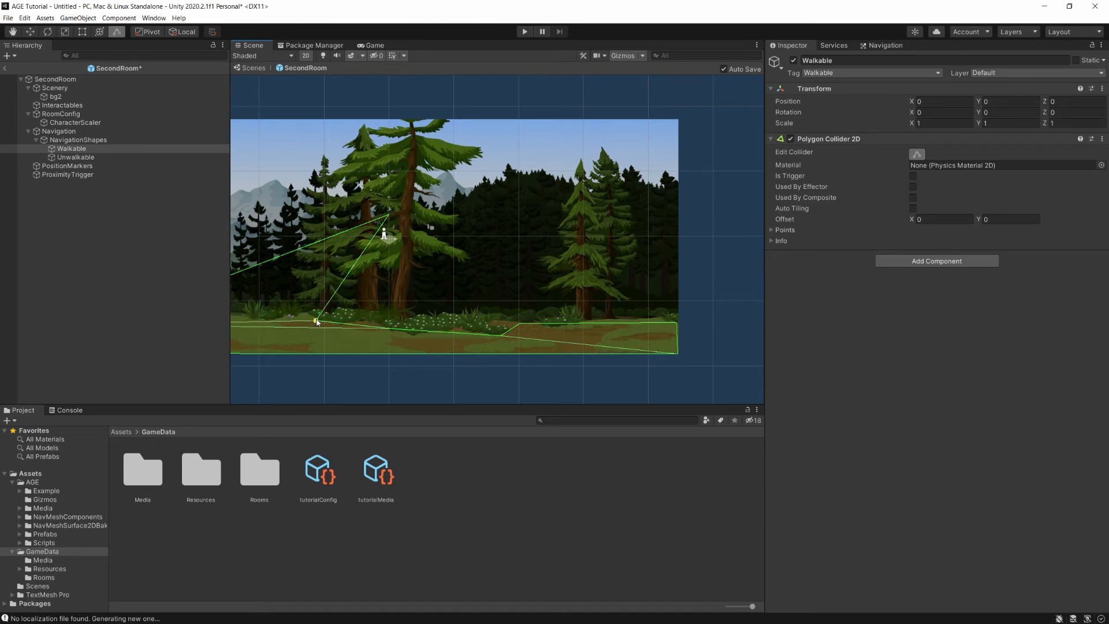
pyautogui.moveTo(389, 215); pyautogui.dragTo(288, 322)
pyautogui.moveTo(300, 261); pyautogui.dragTo(384, 258, button='middle')
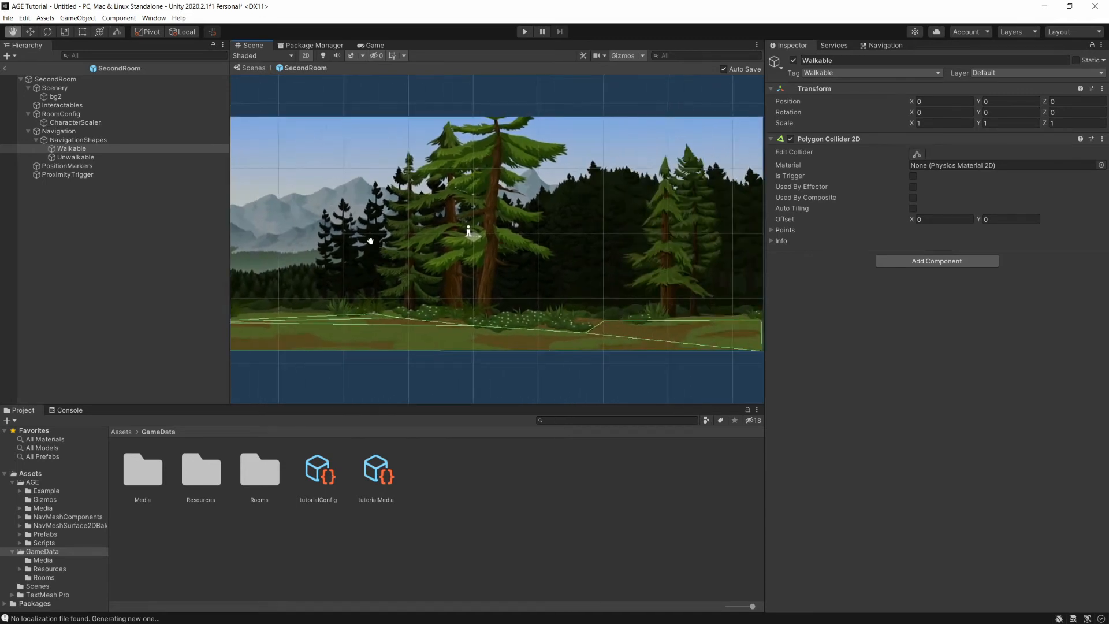
# - Bake the second room's navigation mesh from the Navigation object
pyautogui.click(58, 131)
pyautogui.scroll(-2, 1032, 414)
pyautogui.click(894, 542)
# - Add an AGE Position Marker under PositionMarkers and name it StartPosition
pyautogui.click(72, 166)
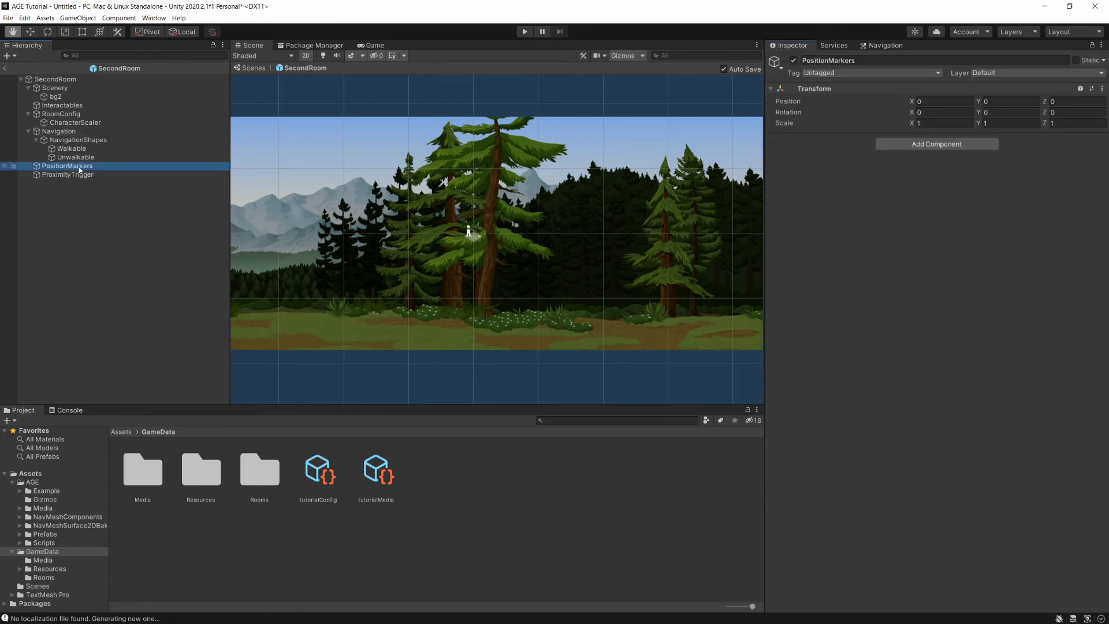
pyautogui.rightClick(79, 167)
pyautogui.moveTo(131, 371)
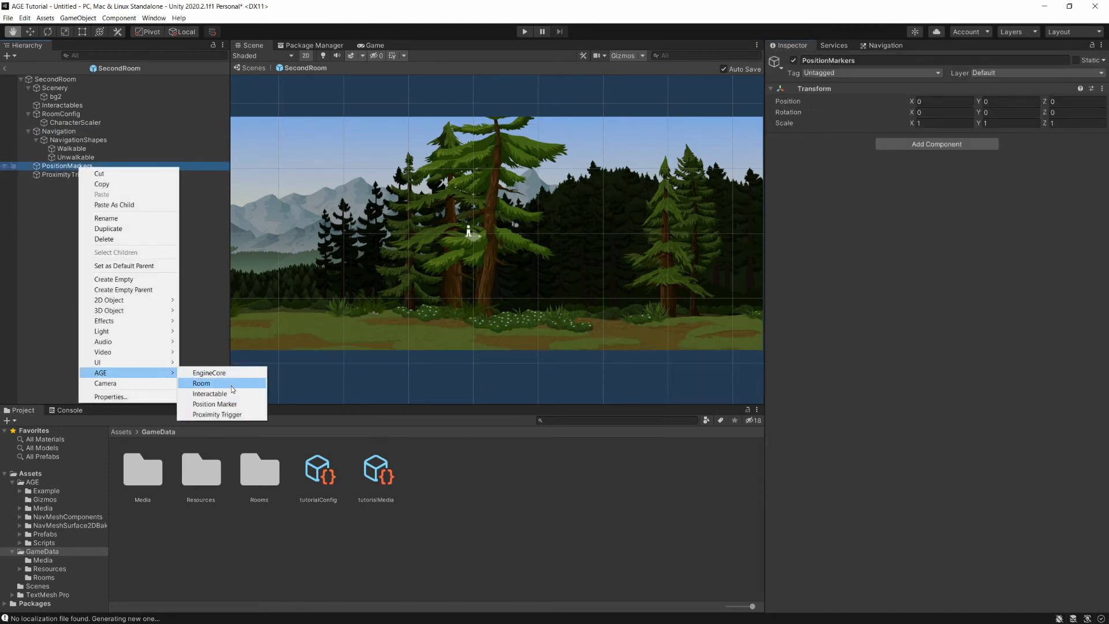
pyautogui.click(242, 406)
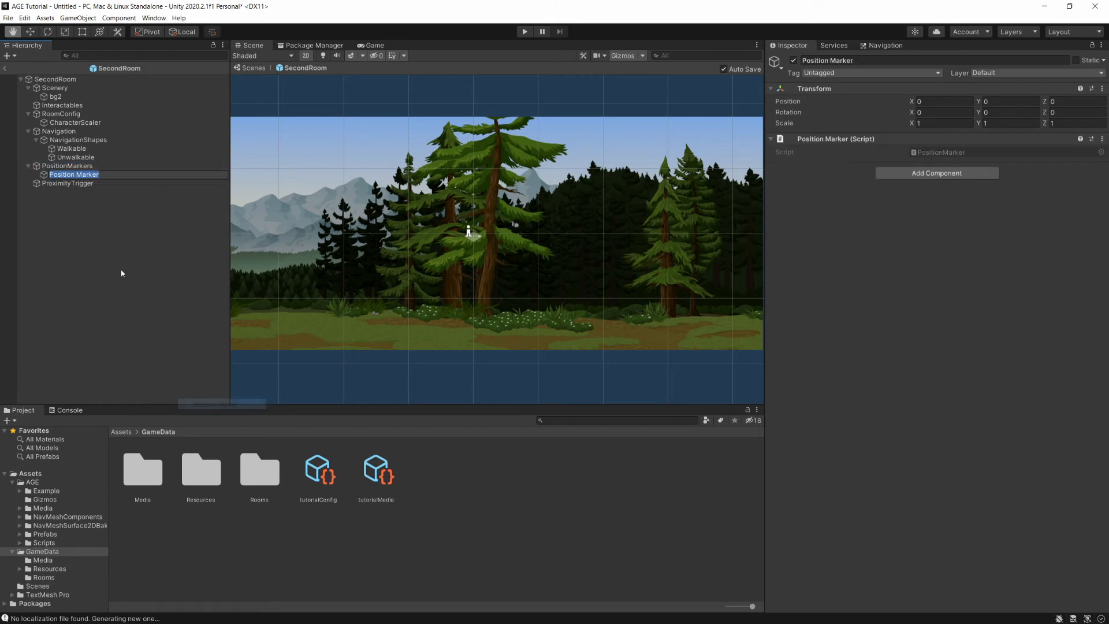
pyautogui.write('StartPositiom')
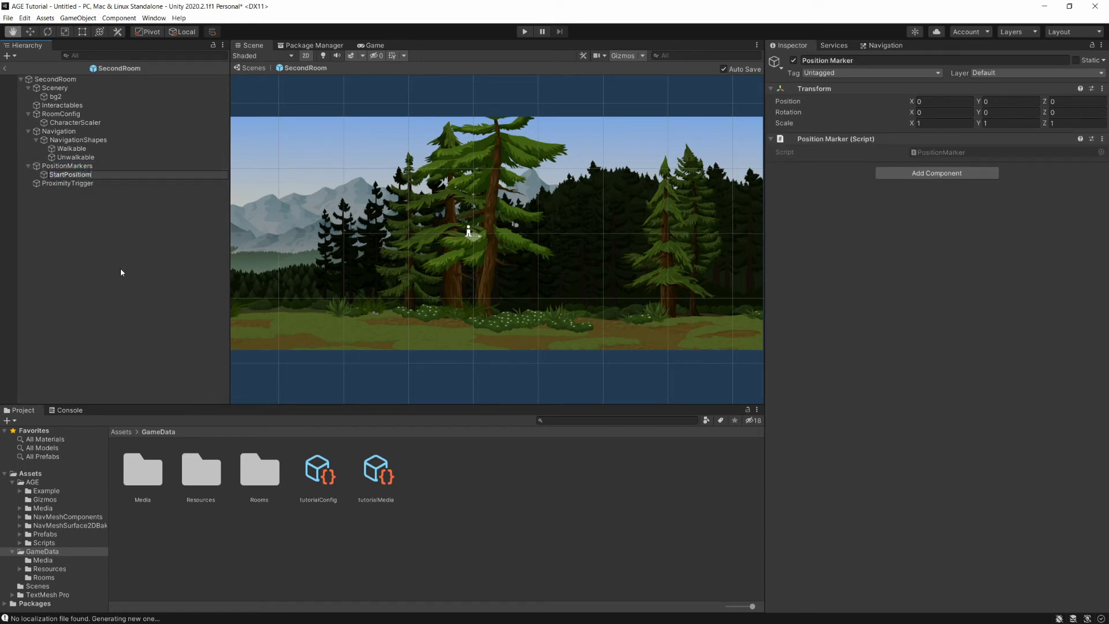
pyautogui.press('Return')
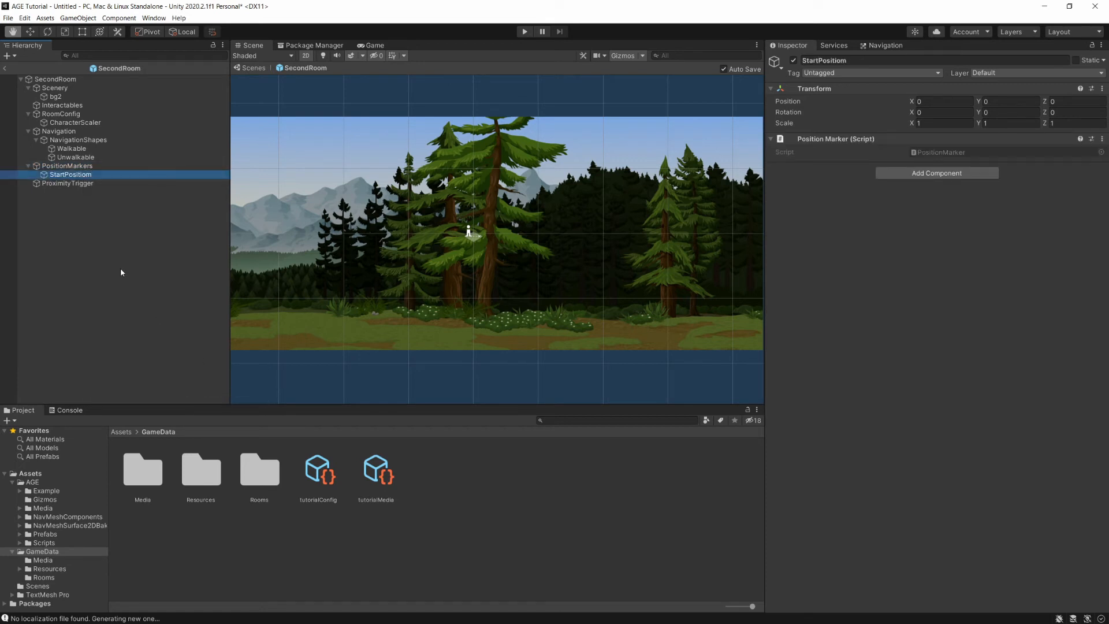
pyautogui.press('F2')
pyautogui.press('End')
pyautogui.press('BackSpace')
pyautogui.write('n')
pyautogui.press('Return')
# - Move the StartPosition marker to the ground's lower edge at about X 2.4, Y -5.29
pyautogui.press('f')
pyautogui.press('w')
pyautogui.moveTo(482, 227); pyautogui.dragTo(526, 328)
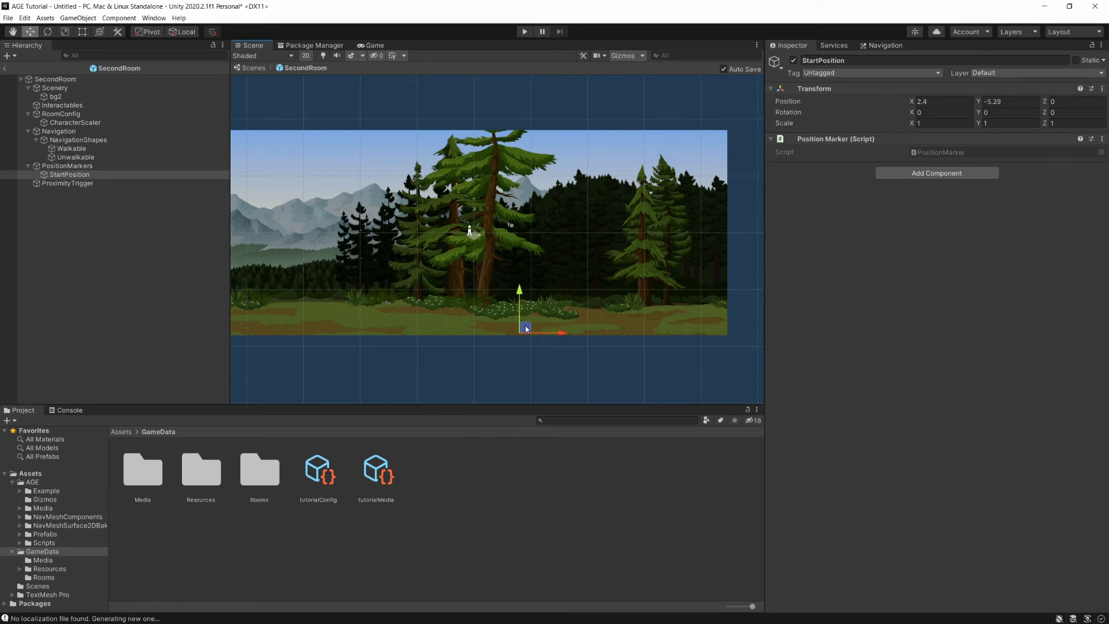
pyautogui.scroll(1, 566, 249)
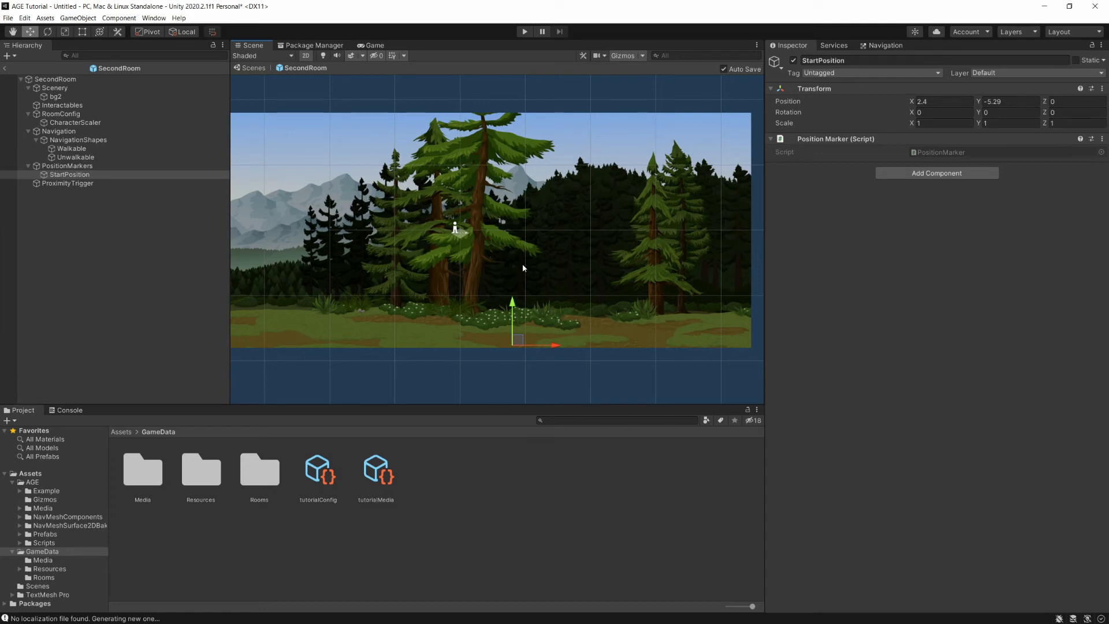
# - Add an AGE Proximity Trigger under ProximityTrigger and place it at the room's lower edge, about X 2.66, Y -5.38
pyautogui.click(76, 184)
pyautogui.rightClick(75, 188)
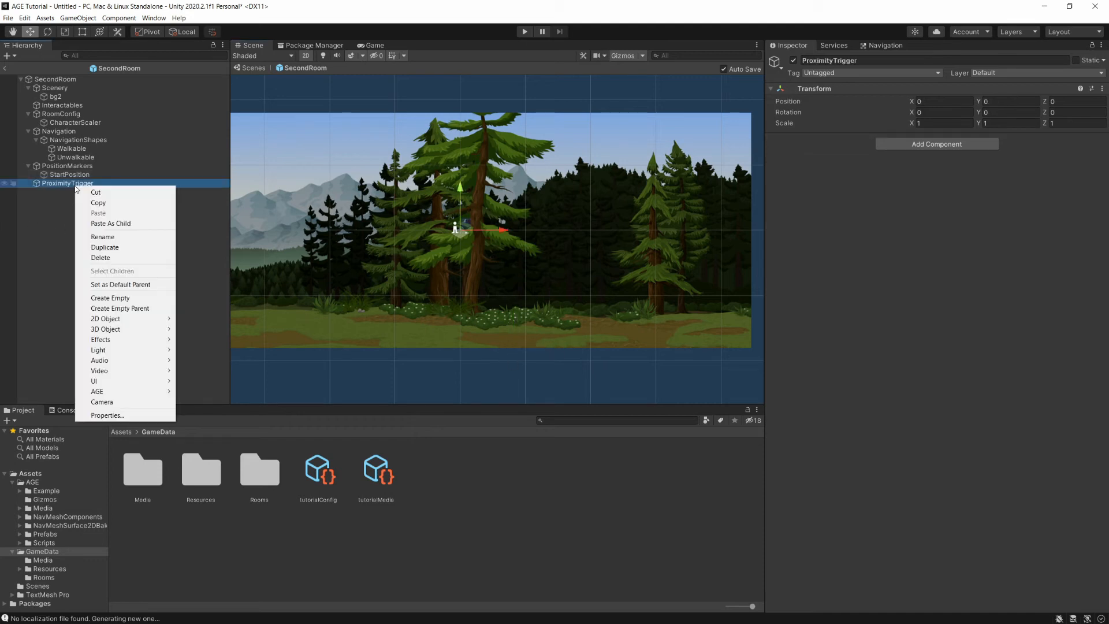
pyautogui.moveTo(130, 392)
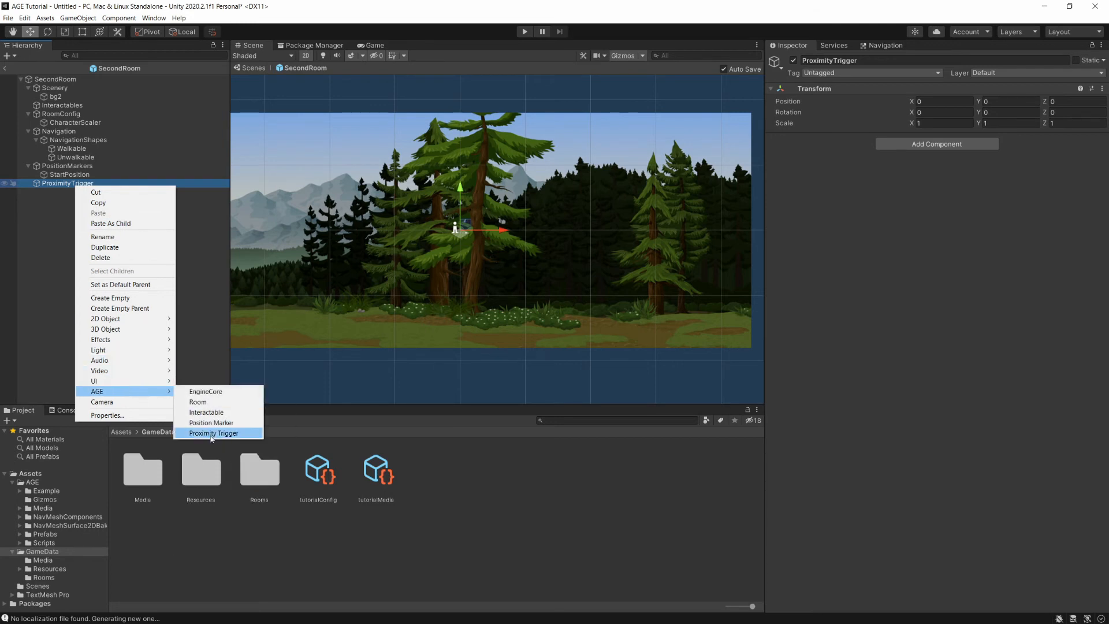
pyautogui.click(212, 435)
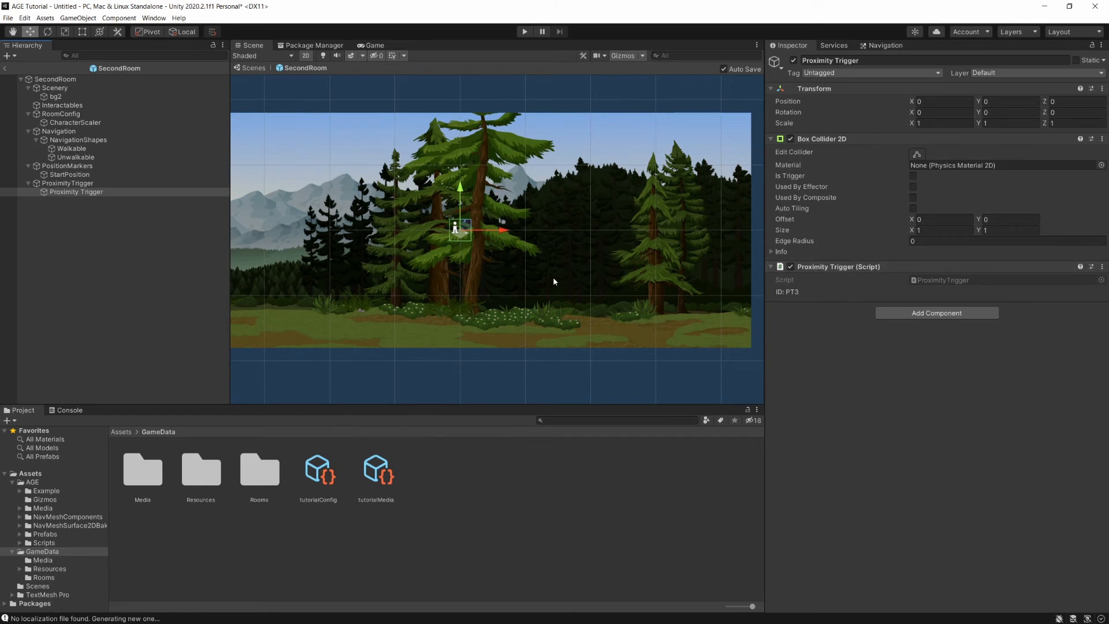
pyautogui.moveTo(467, 225); pyautogui.dragTo(519, 349)
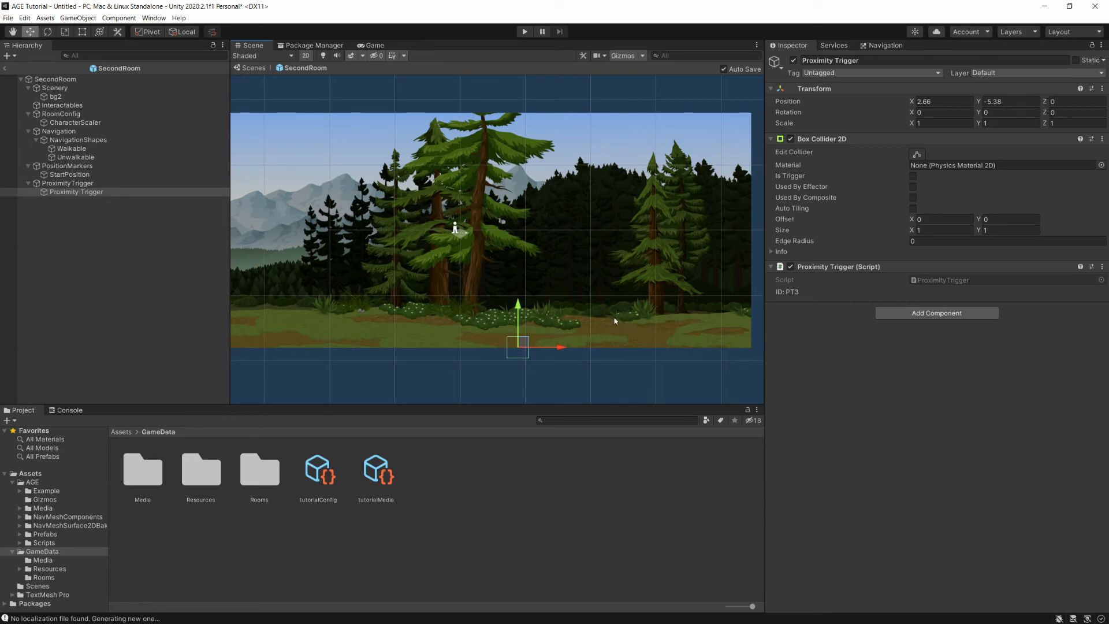
# - Rename the second room's new proximity trigger as ExitSouth
pyautogui.click(106, 193)
pyautogui.press('F2')
pyautogui.write('E')
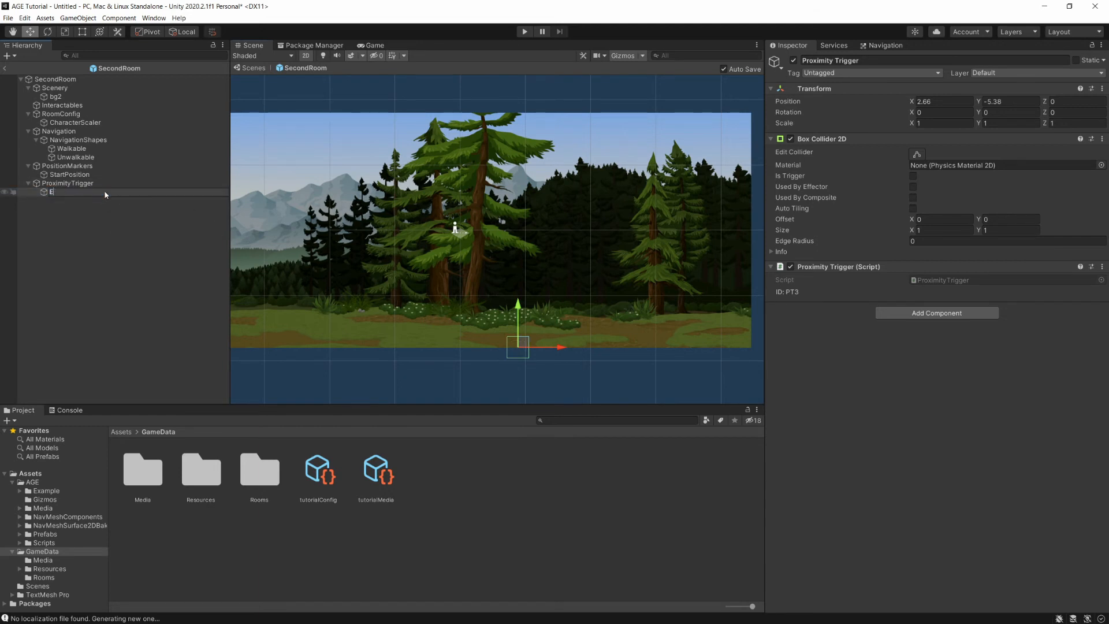
pyautogui.write('xitSout')
pyautogui.press('Return')
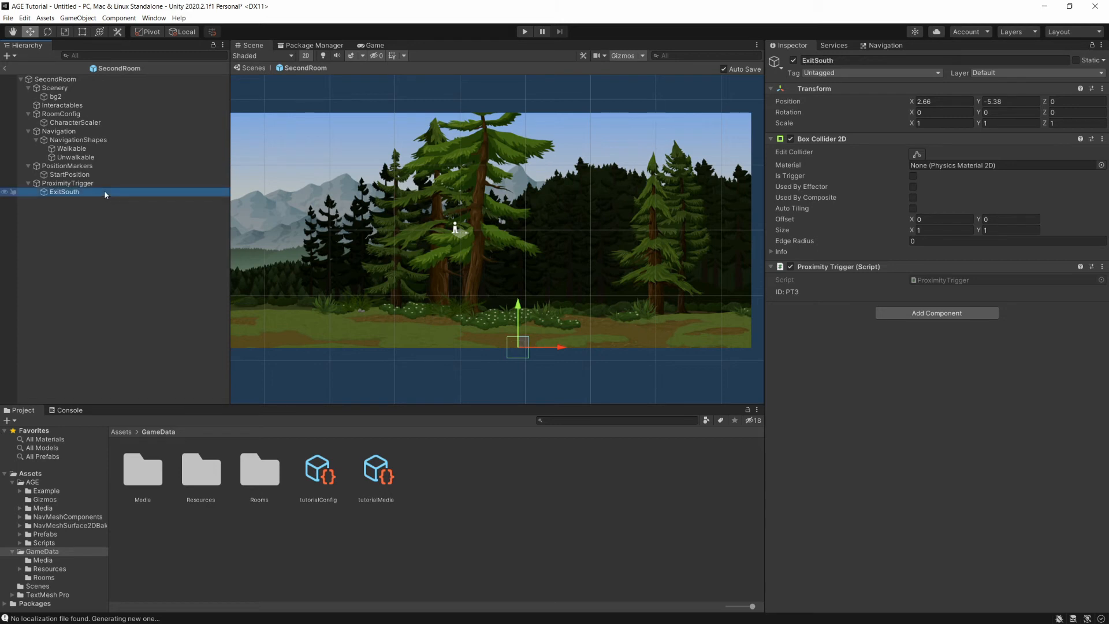
pyautogui.click(147, 301)
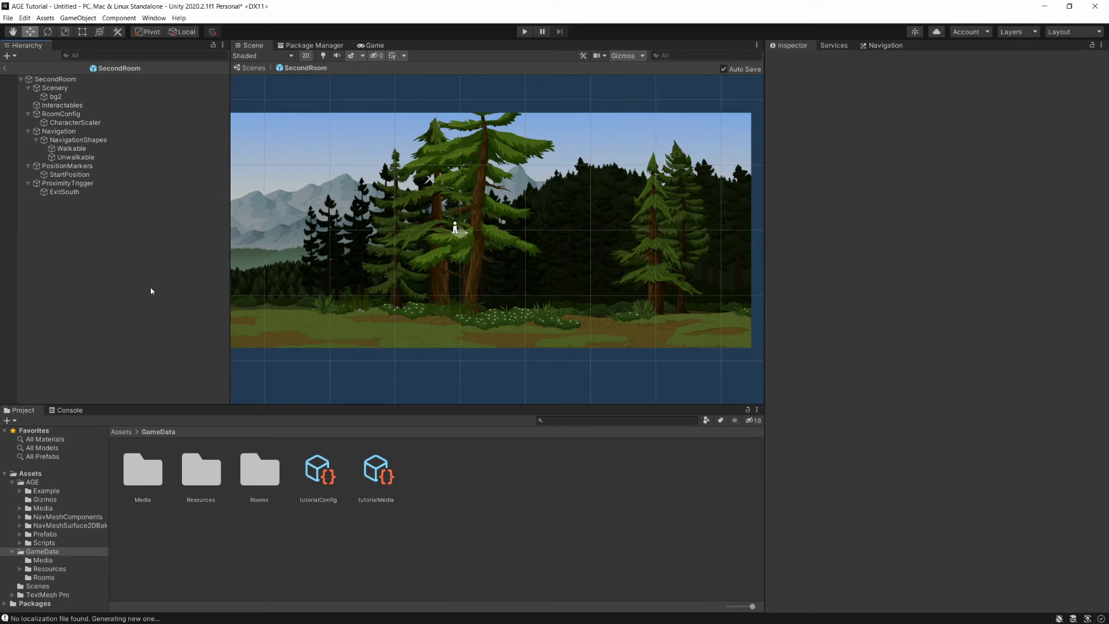
# - Open the First Room prefab and add an AGE Proximity Trigger at the far end of the path, about X 1.98, Y -3.36
pyautogui.click(63, 577)
pyautogui.doubleClick(143, 468)
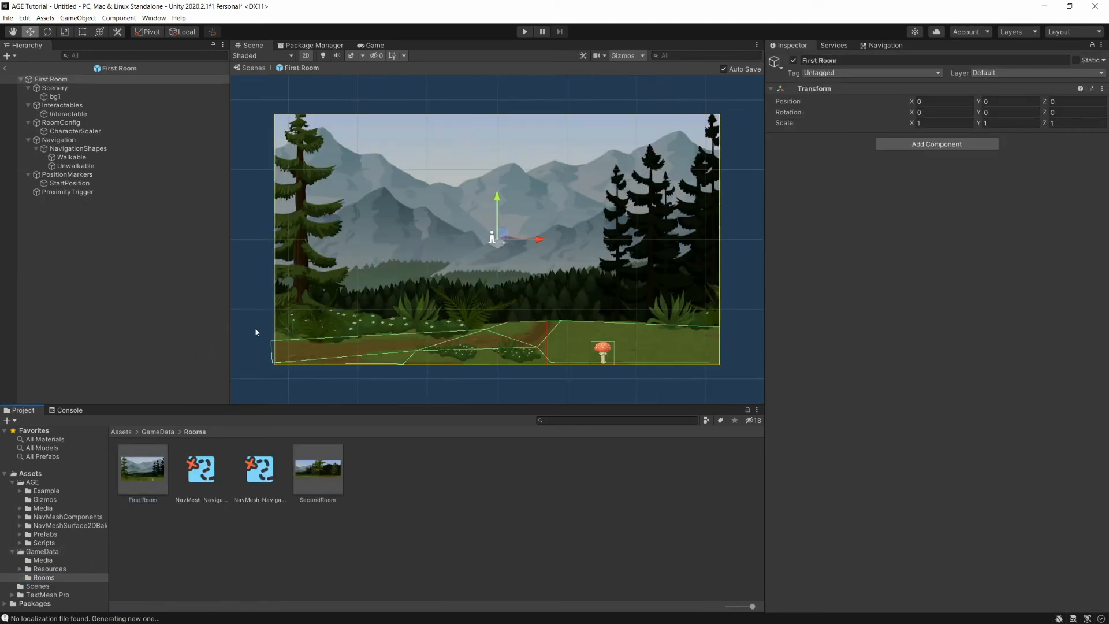
pyautogui.click(68, 192)
pyautogui.rightClick(70, 192)
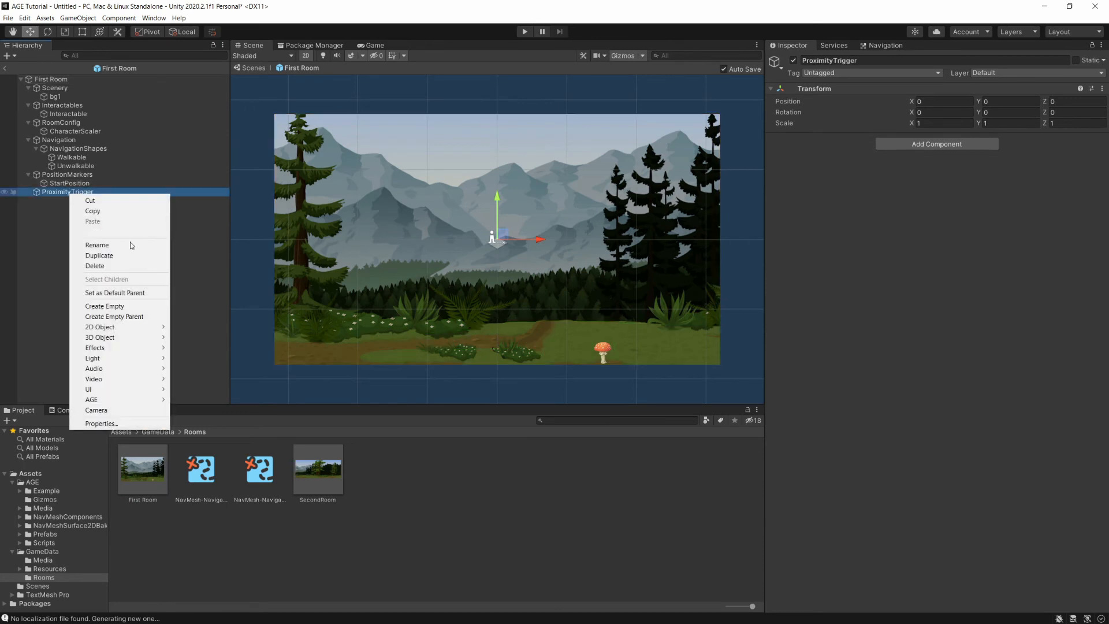
pyautogui.moveTo(113, 400)
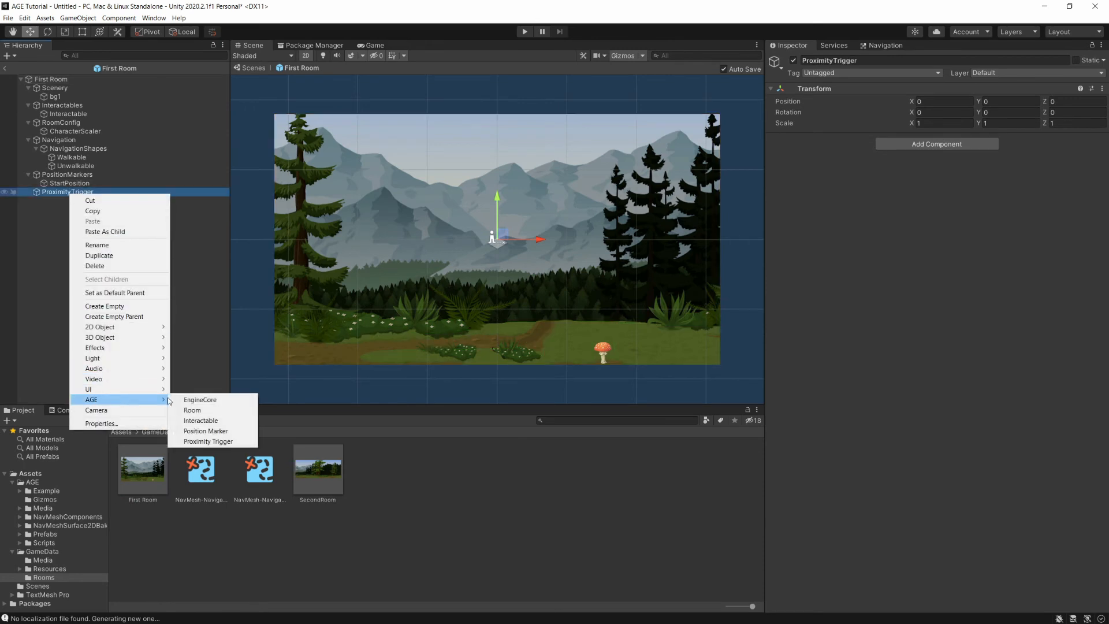
pyautogui.click(211, 438)
pyautogui.moveTo(501, 237); pyautogui.dragTo(548, 316)
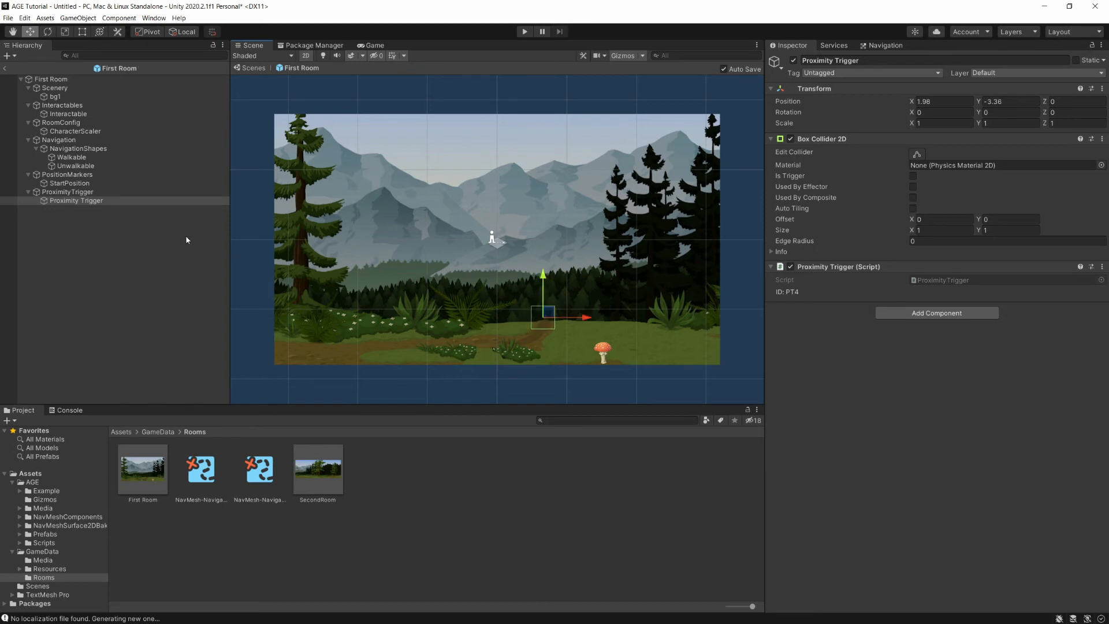
# - Rename the first room's new proximity trigger as ExitNorth
pyautogui.click(72, 202)
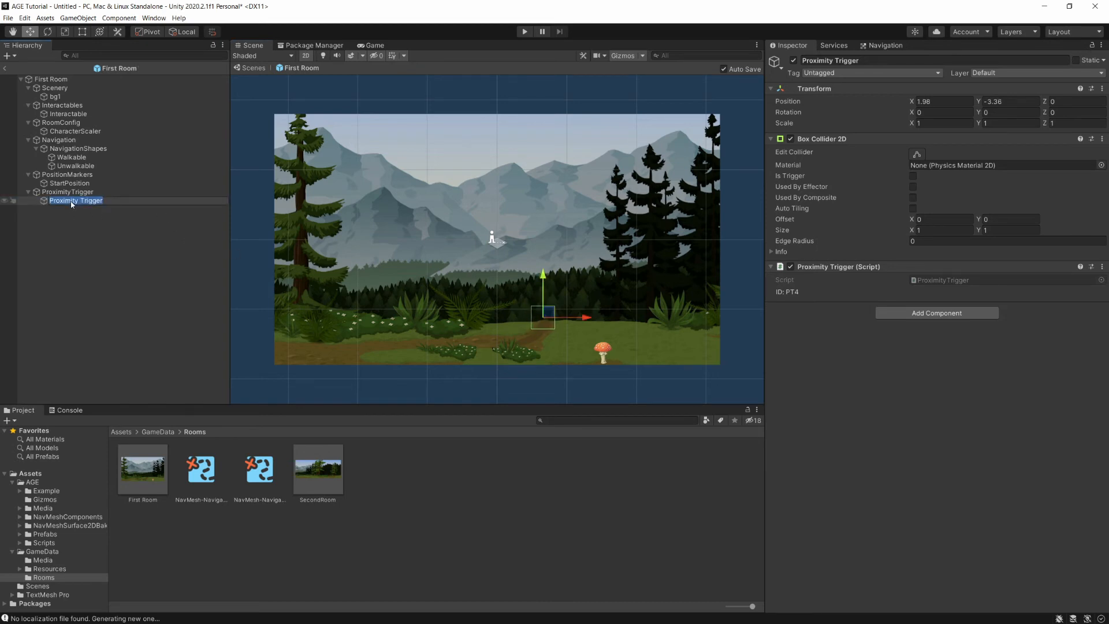
pyautogui.write('ExitNorth')
pyautogui.click(117, 232)
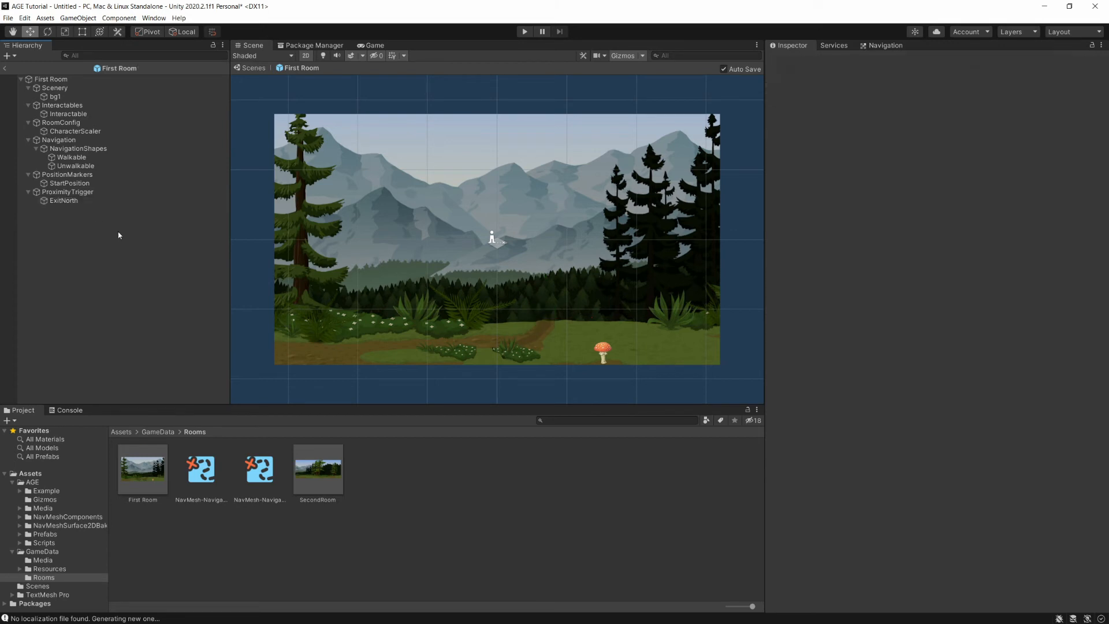
# - Add an AGE Position Marker under PositionMarkers in the first room and name it EnterNorth
pyautogui.rightClick(74, 176)
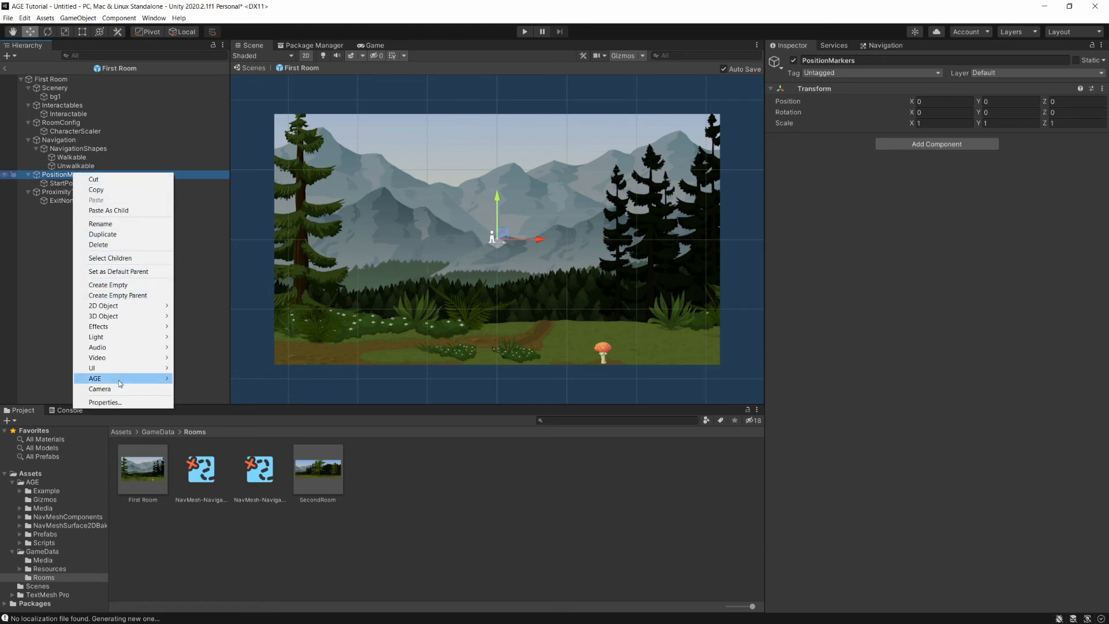
pyautogui.moveTo(134, 379)
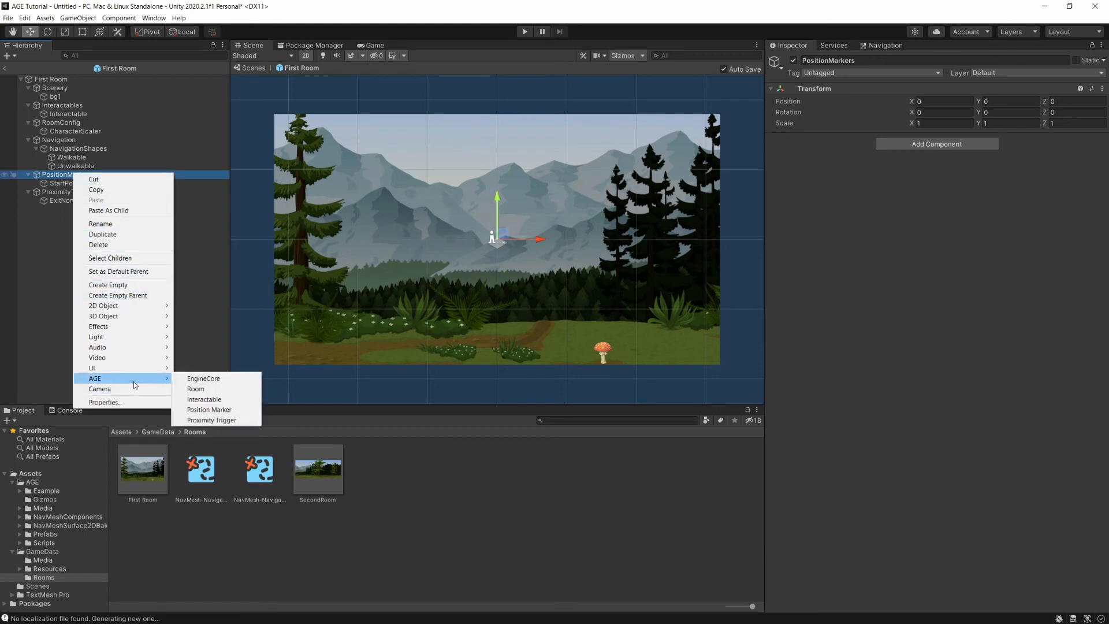
pyautogui.click(214, 409)
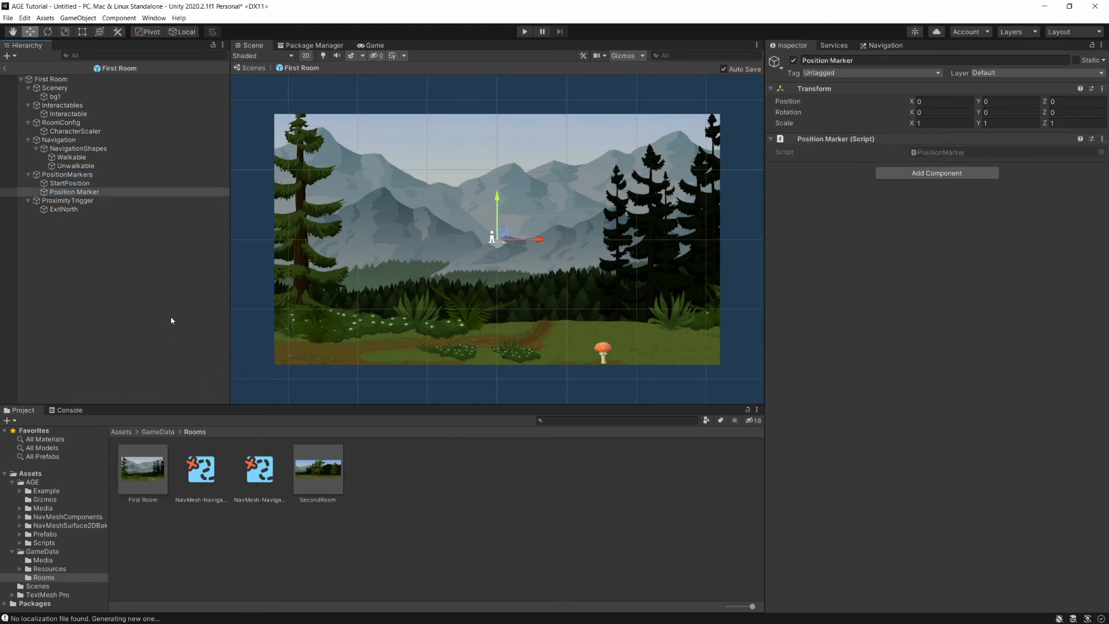
pyautogui.click(138, 193)
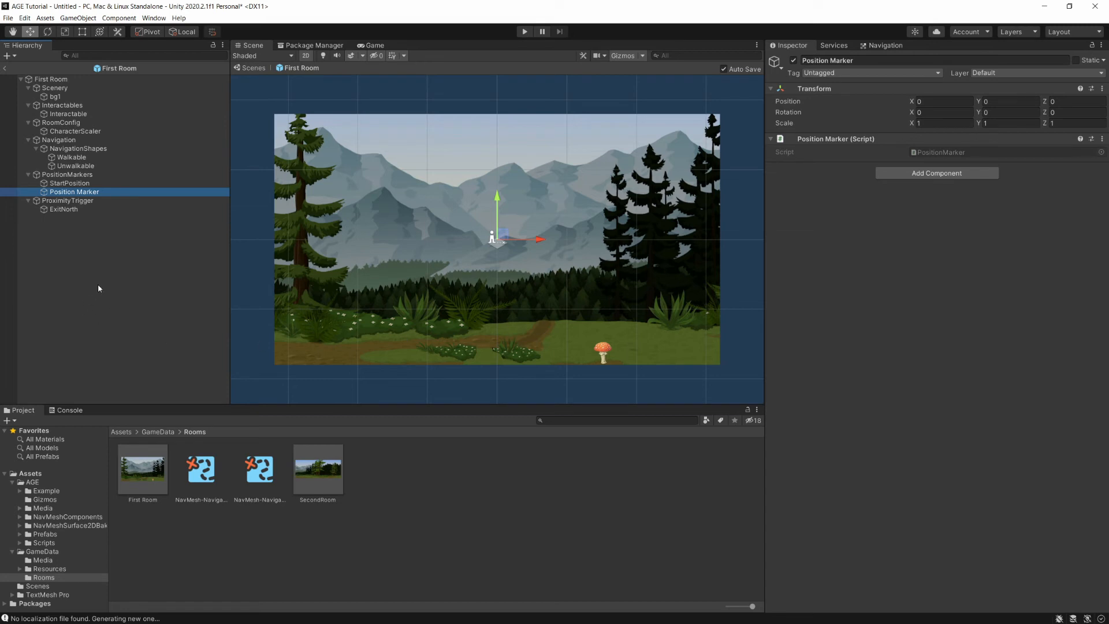
pyautogui.press('F2')
pyautogui.write('EnterNorth')
pyautogui.press('Return')
# - Move the EnterNorth marker to the far end of the path at about X 1.98, Y -3.61 and save
pyautogui.moveTo(495, 241); pyautogui.dragTo(549, 321)
pyautogui.hotkey('ctrl', 's')
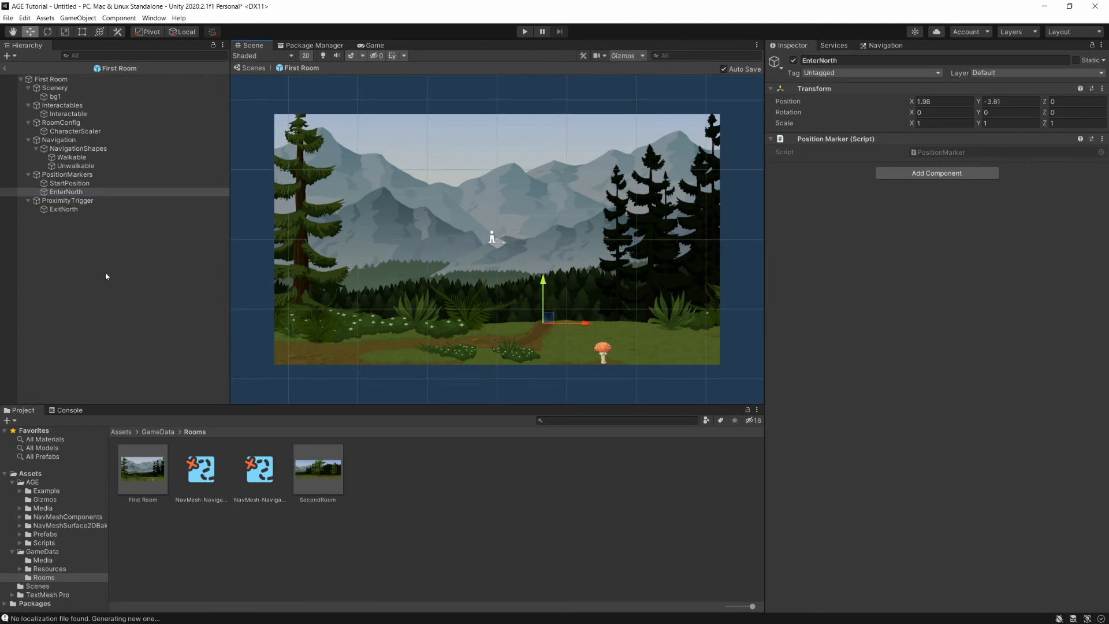
pyautogui.click(106, 272)
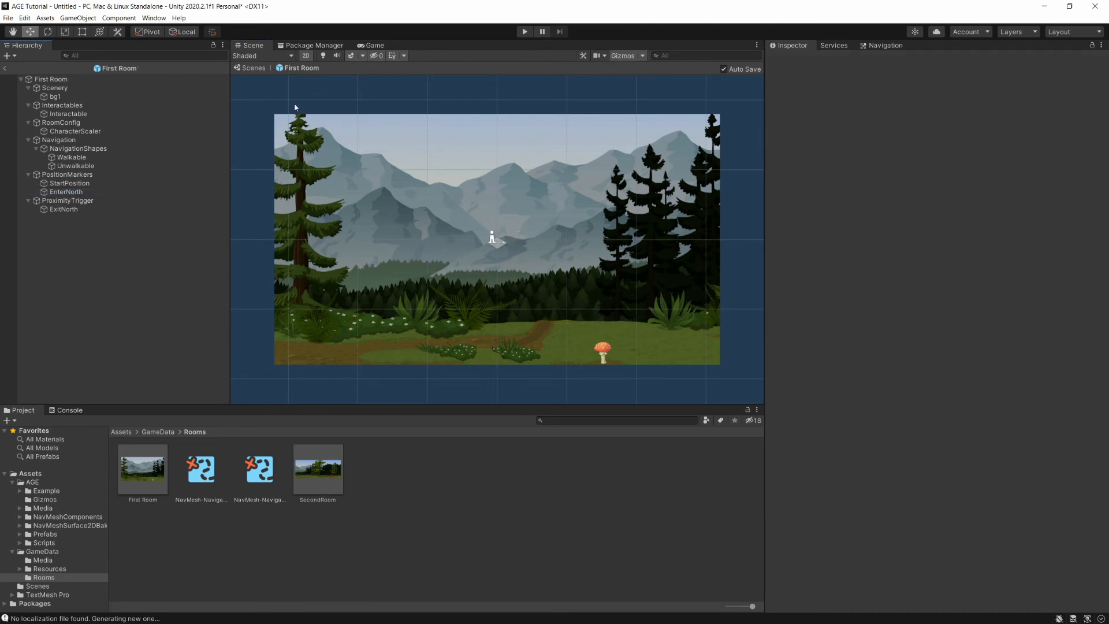
# - Leave the room prefab and start a new game in play mode with the creator overlay shown
pyautogui.click(250, 71)
pyautogui.click(521, 31)
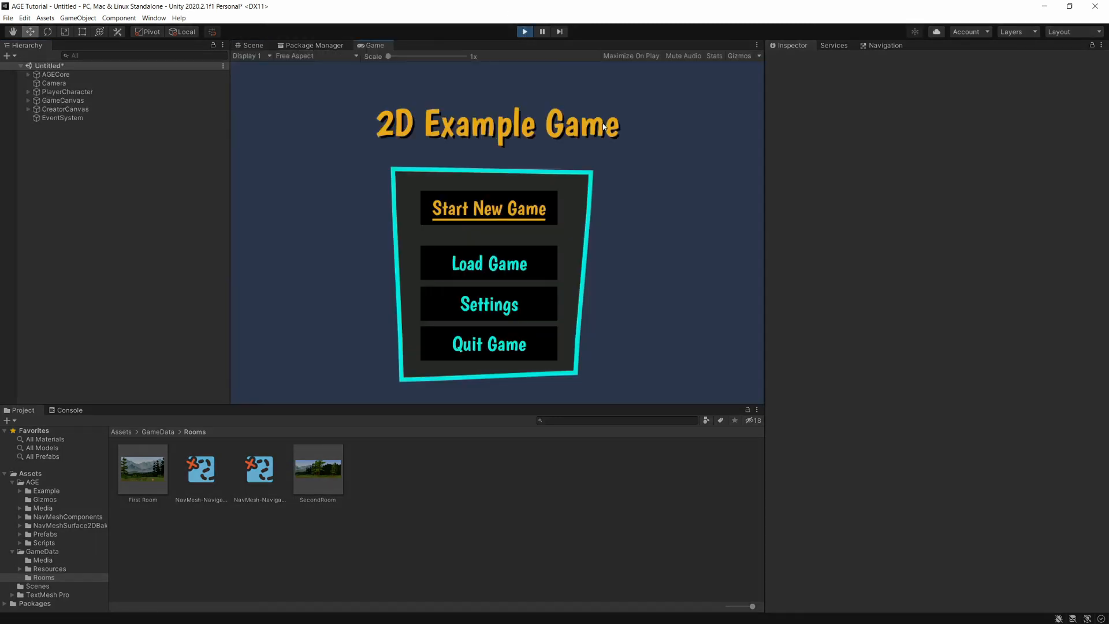
pyautogui.click(507, 200)
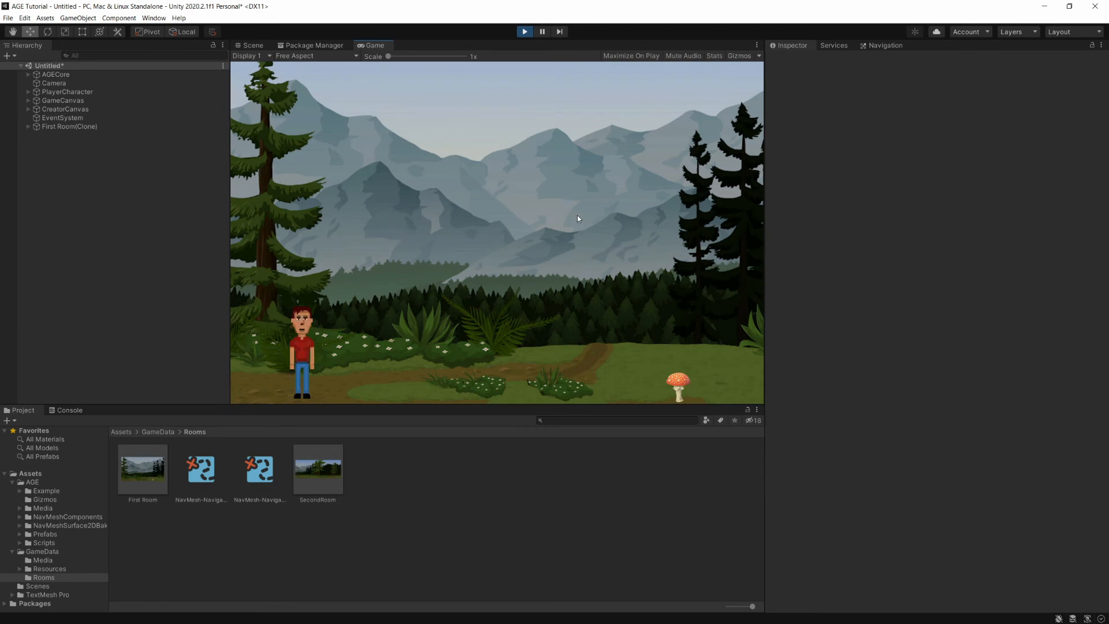
pyautogui.press('Tab')
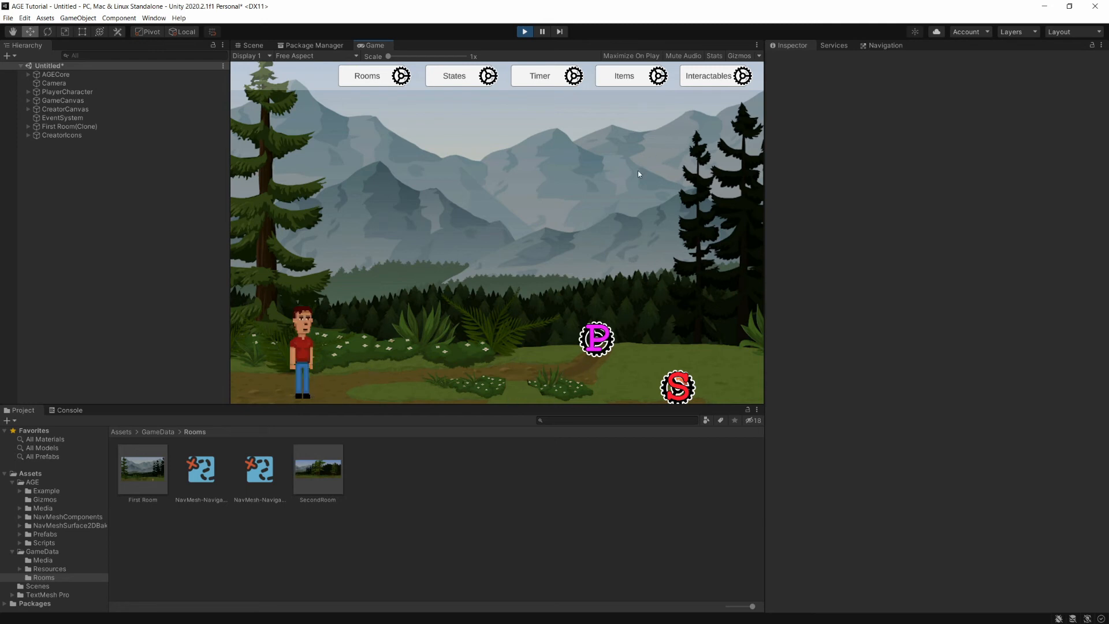
# - Add a state condition with value 0 to the OnStart interaction of the SetStartPosition interactable
pyautogui.click(701, 83)
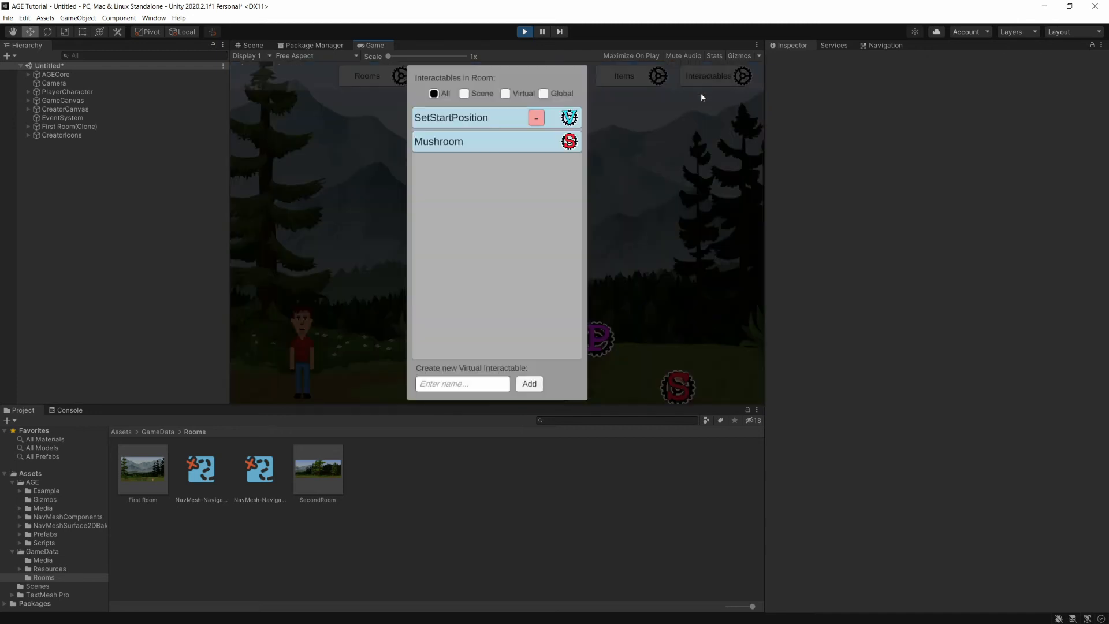
pyautogui.click(457, 120)
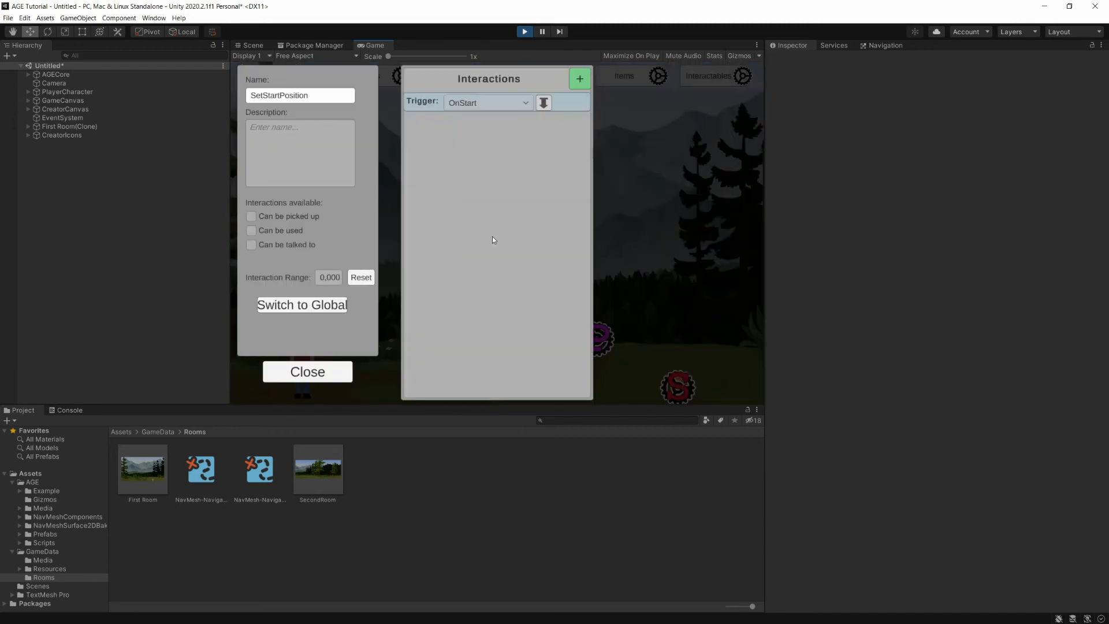
pyautogui.click(546, 105)
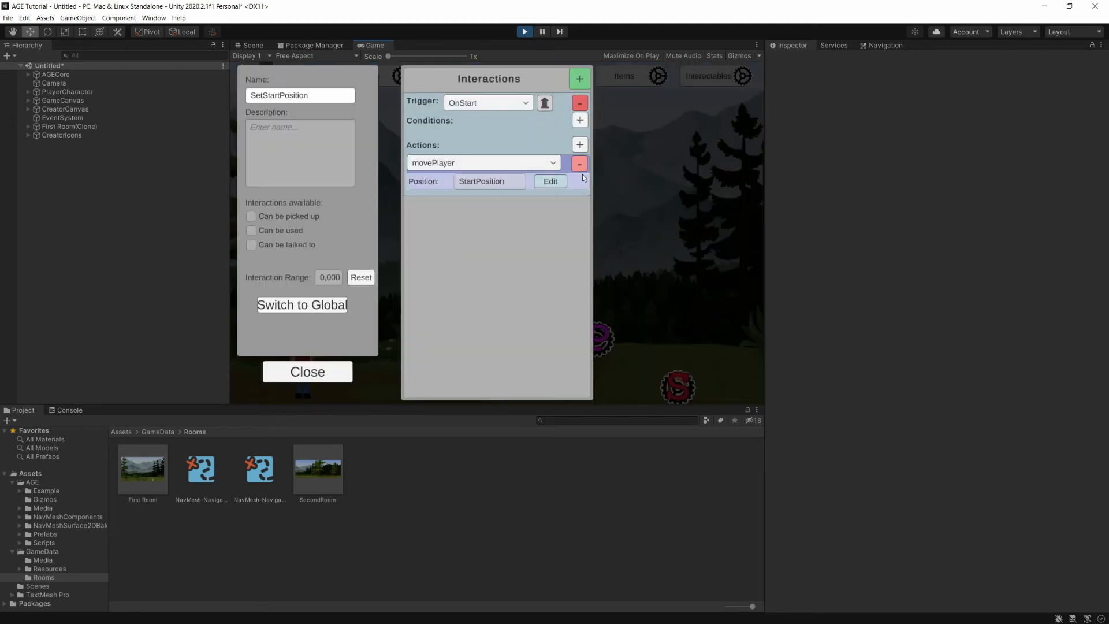
pyautogui.click(580, 120)
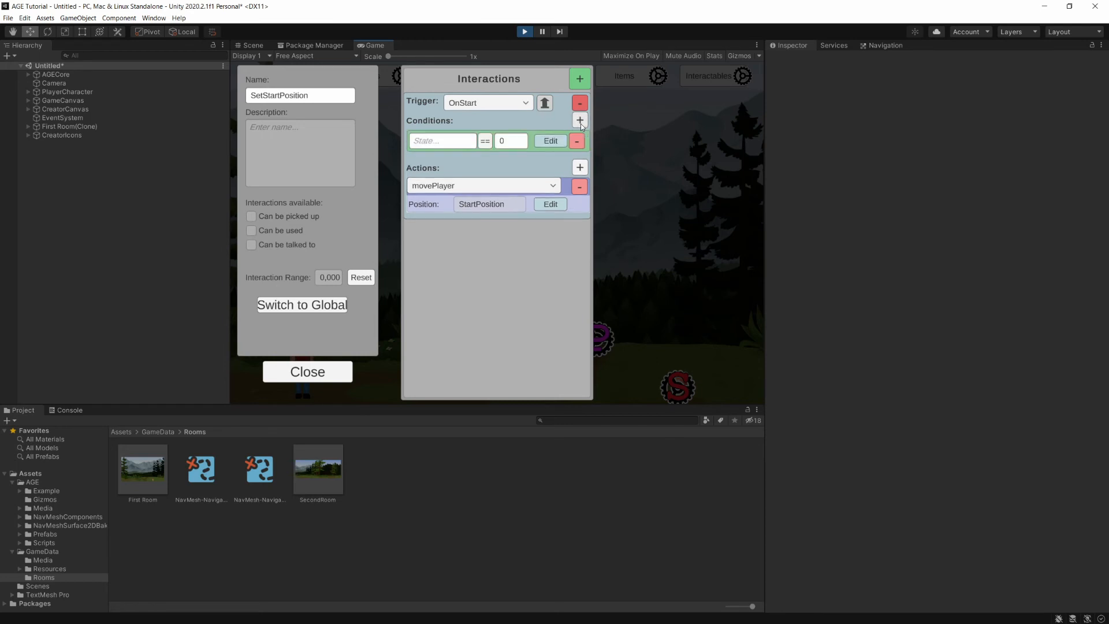
pyautogui.click(455, 142)
pyautogui.click(319, 375)
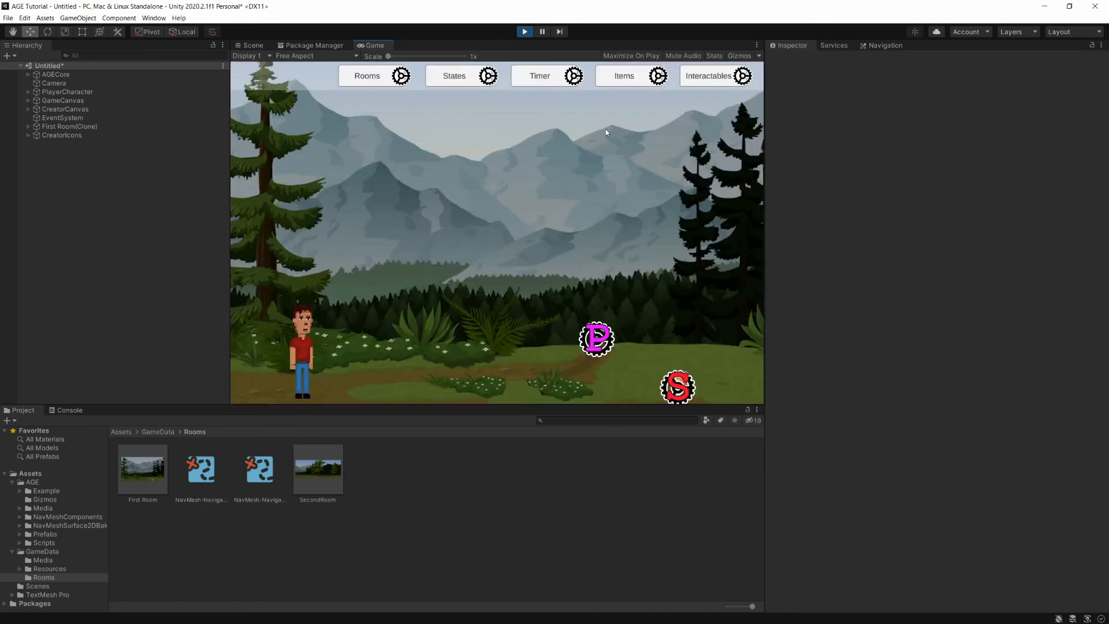
# - Create a virtual interactable named EnterNorth in the first room and open its settings
pyautogui.click(741, 76)
pyautogui.click(449, 386)
pyautogui.write('EnterNorth')
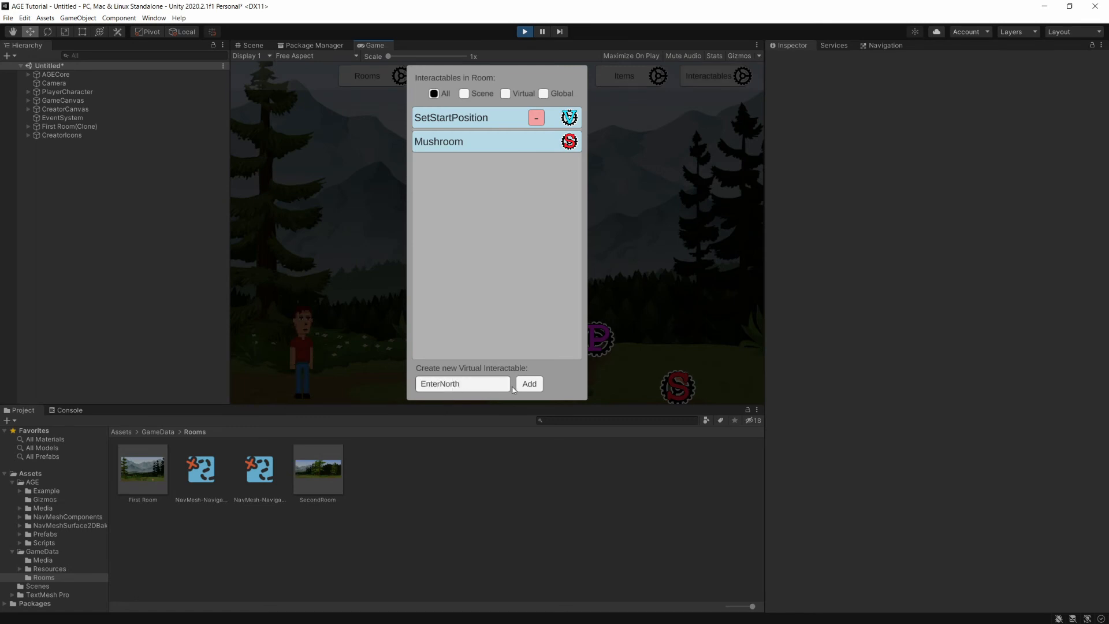
pyautogui.click(531, 384)
pyautogui.click(456, 169)
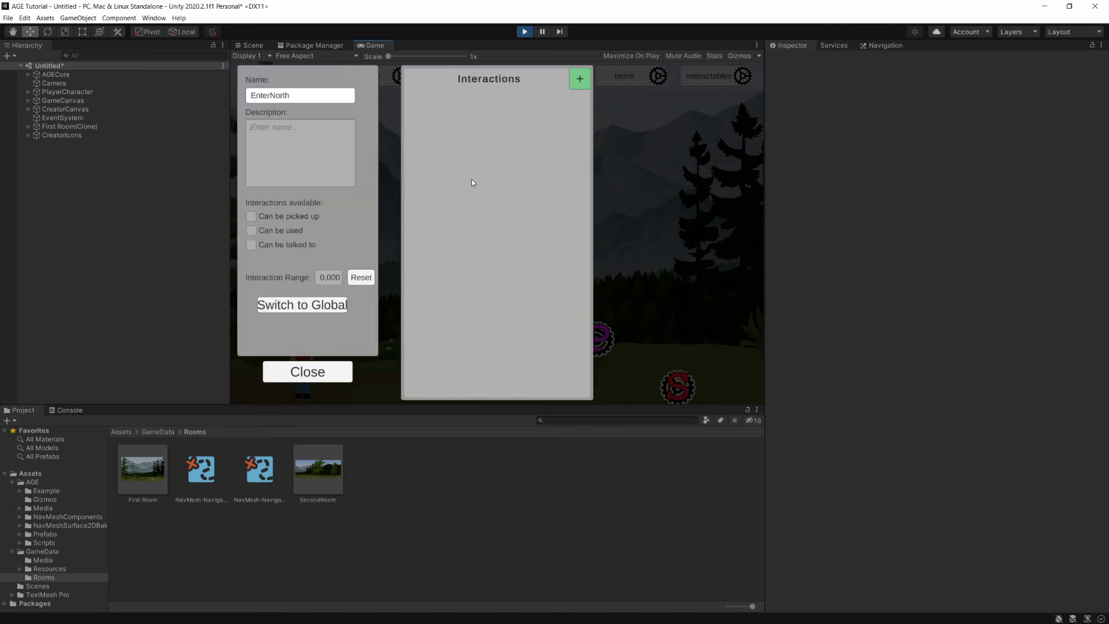
# - Add an OnStart interaction to EnterNorth with the condition direction == 1
pyautogui.click(580, 79)
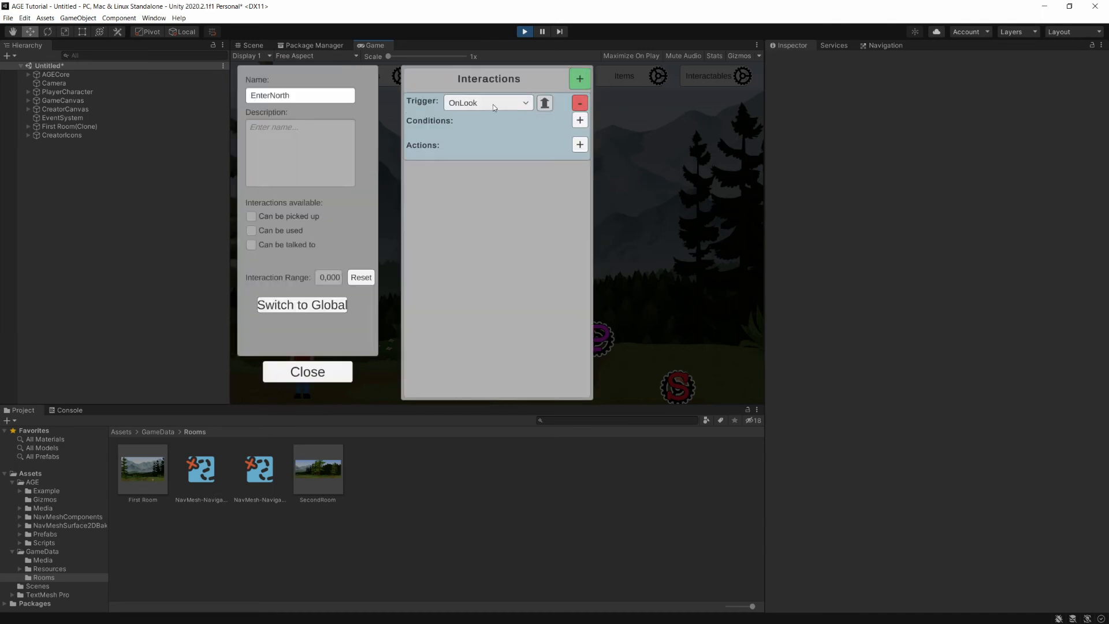
pyautogui.click(494, 102)
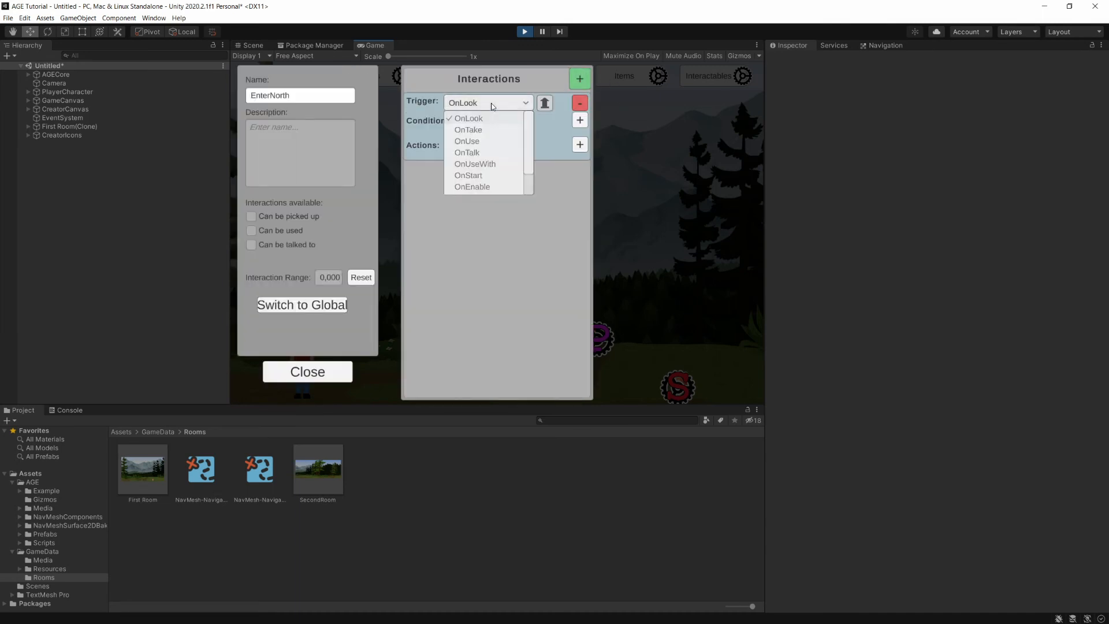
pyautogui.click(476, 175)
pyautogui.click(580, 120)
pyautogui.click(448, 140)
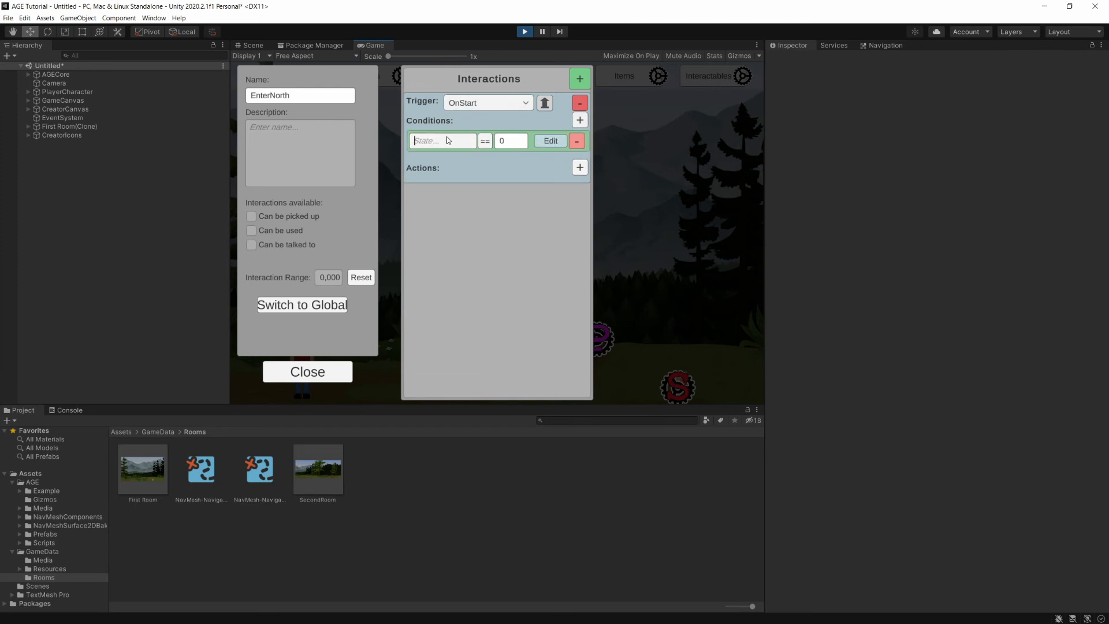
pyautogui.write('direction')
pyautogui.click(517, 140)
pyautogui.write('1')
# - Add a movePlayer action to EnterNorth's OnStart interaction, targeting the EnterNorth marker, and close the settings
pyautogui.click(580, 167)
pyautogui.click(462, 185)
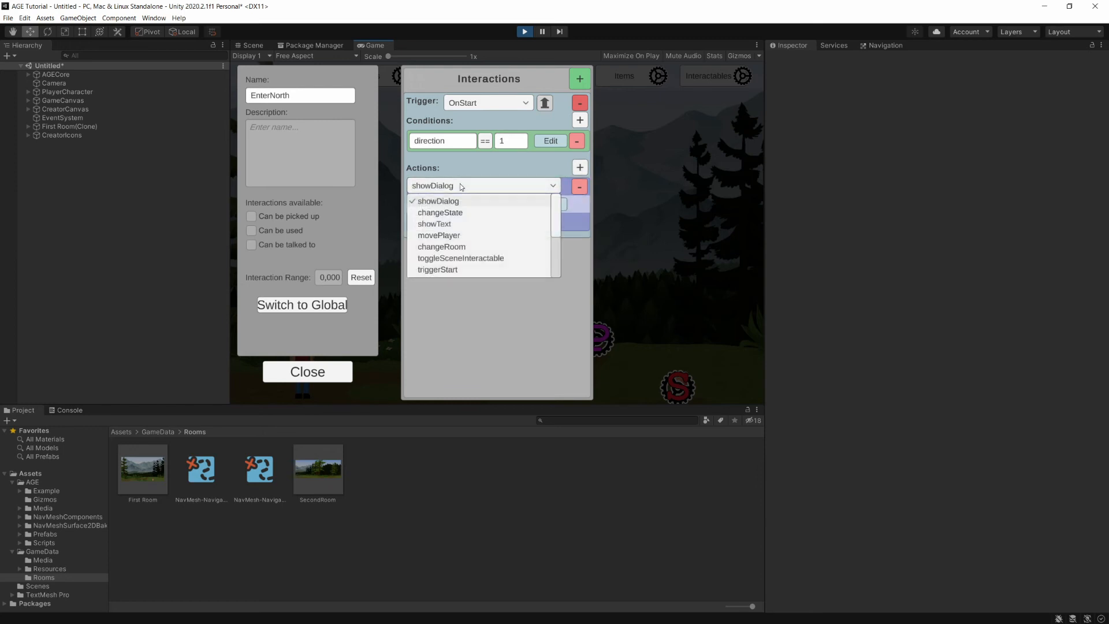
pyautogui.click(466, 247)
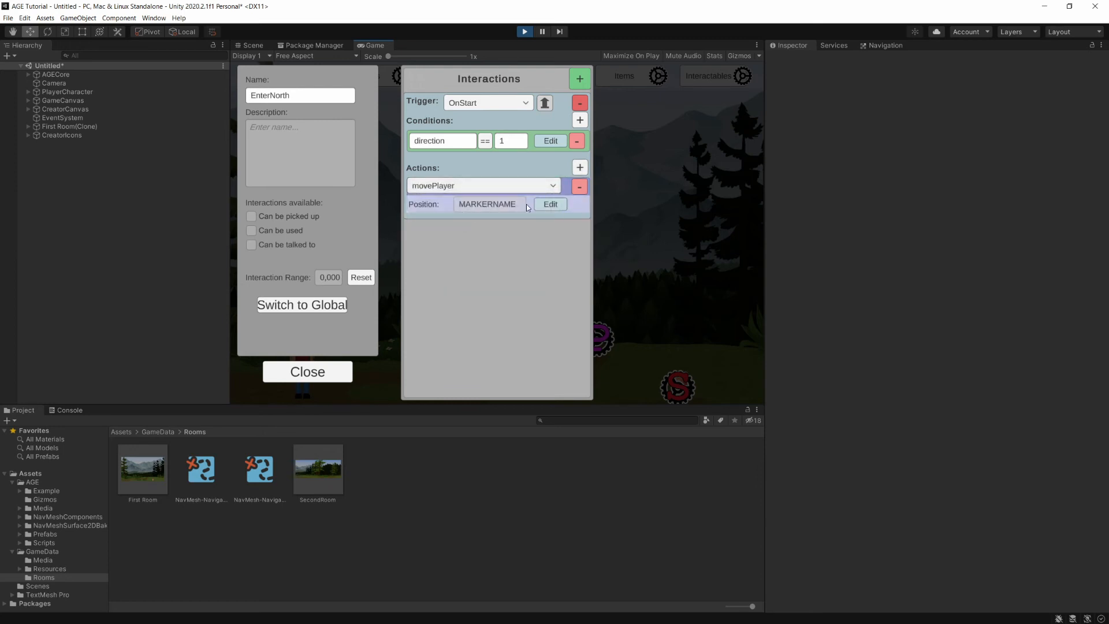
pyautogui.click(546, 206)
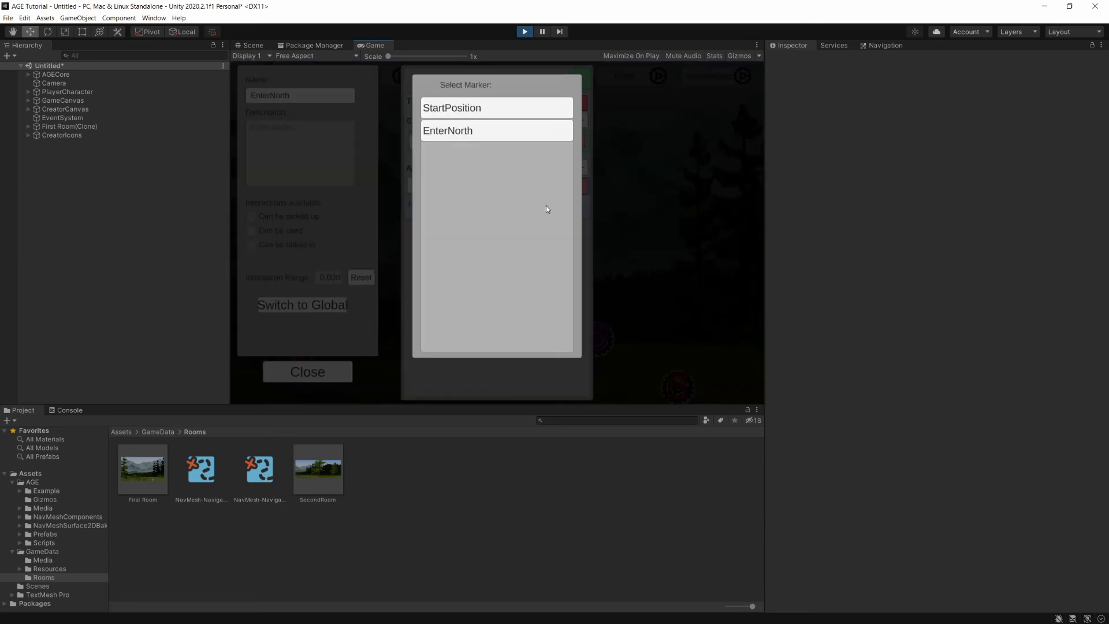
pyautogui.click(466, 132)
pyautogui.click(312, 375)
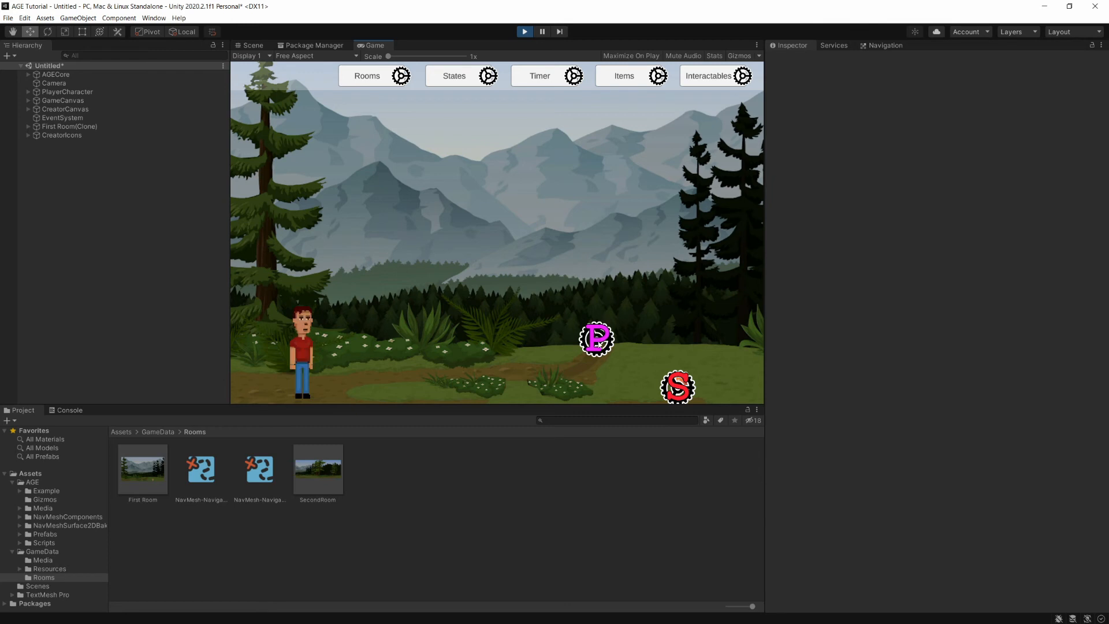
# - Create a virtual interactable named ExitNorth in the first room and open its settings
pyautogui.click(698, 79)
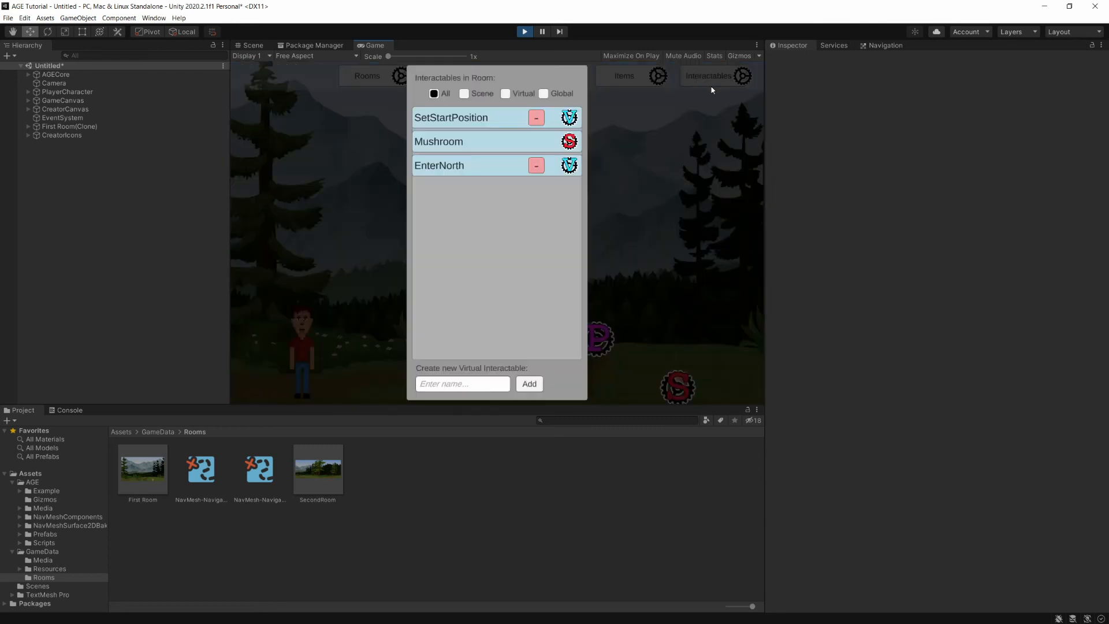
pyautogui.click(463, 387)
pyautogui.write('E')
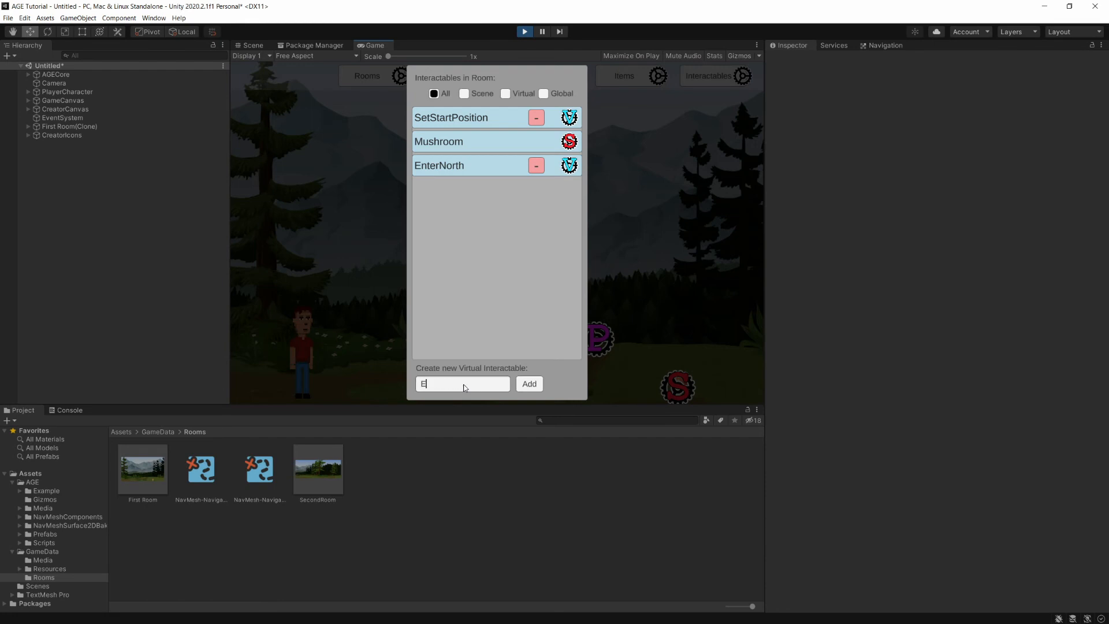
pyautogui.write('xitNorth')
pyautogui.click(528, 384)
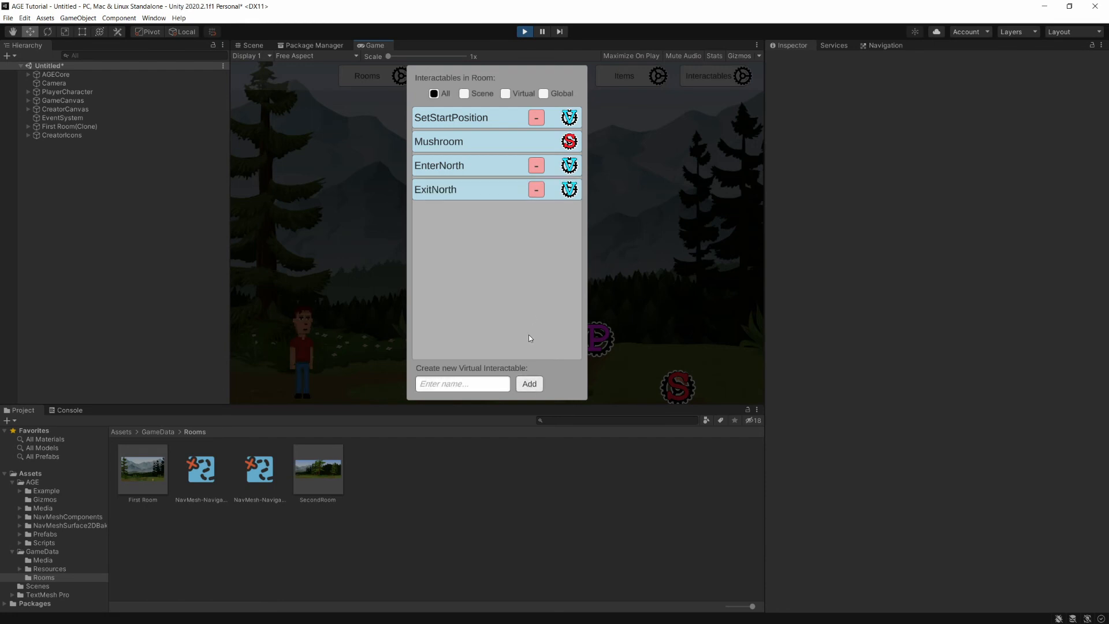
pyautogui.click(473, 194)
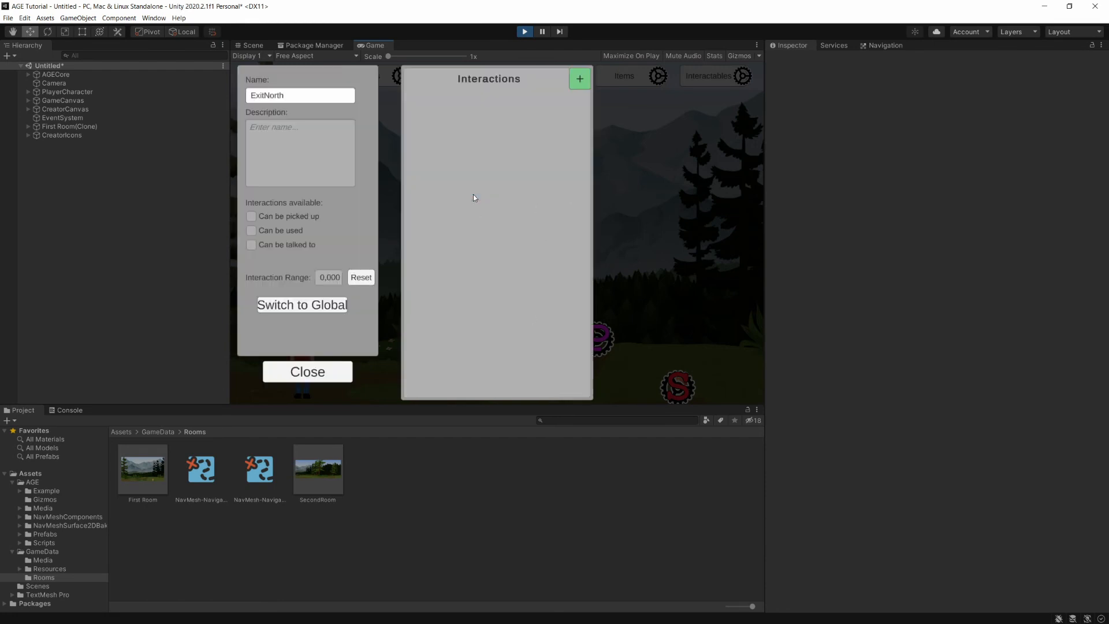
# - Add an OnProximity interaction with a changeRoom action to ExitNorth and close its settings
pyautogui.click(584, 82)
pyautogui.scroll(-1, 527, 146)
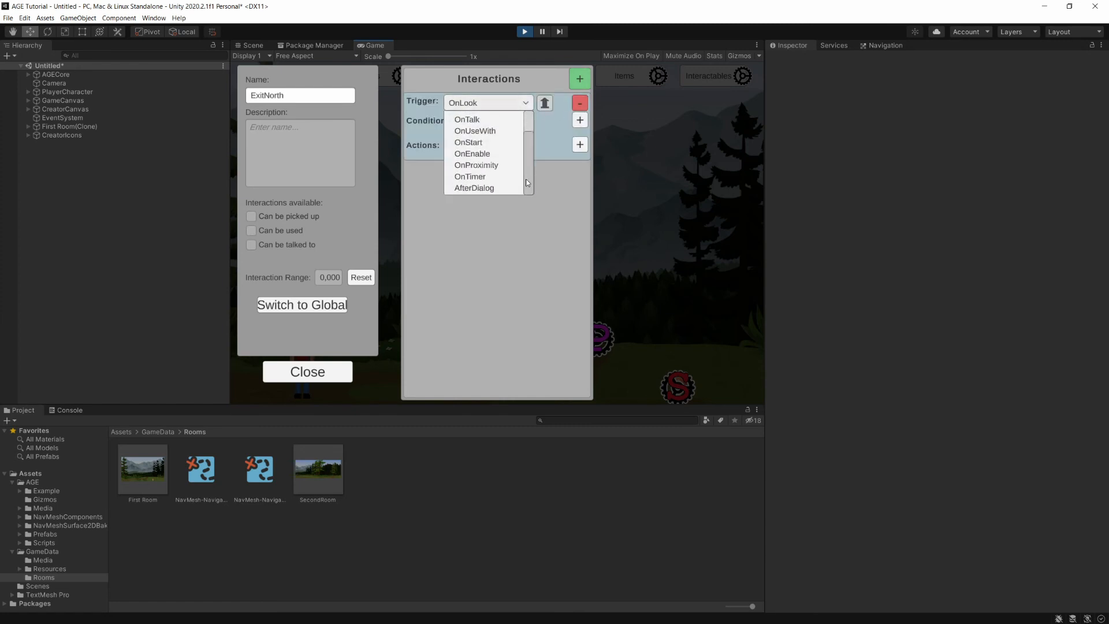
pyautogui.click(476, 166)
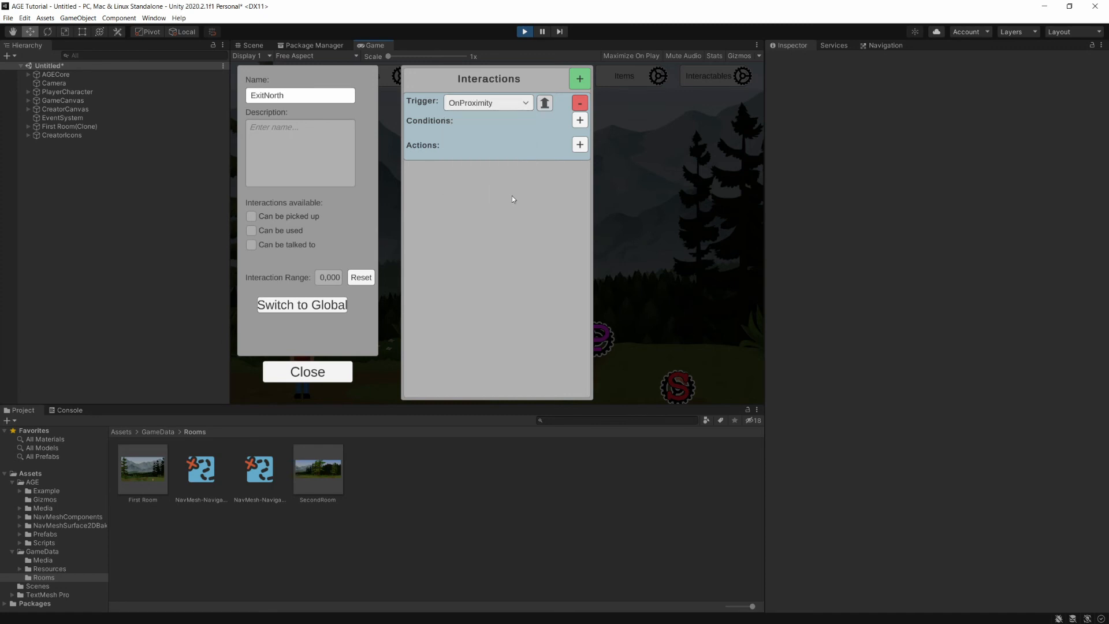
pyautogui.click(579, 145)
pyautogui.click(430, 162)
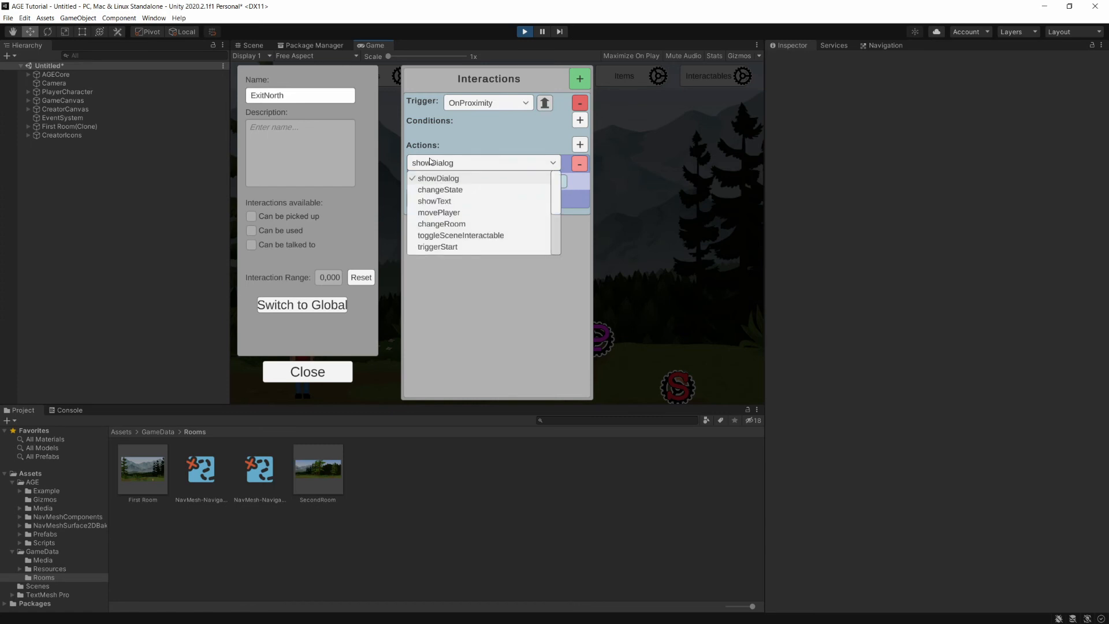
pyautogui.click(443, 224)
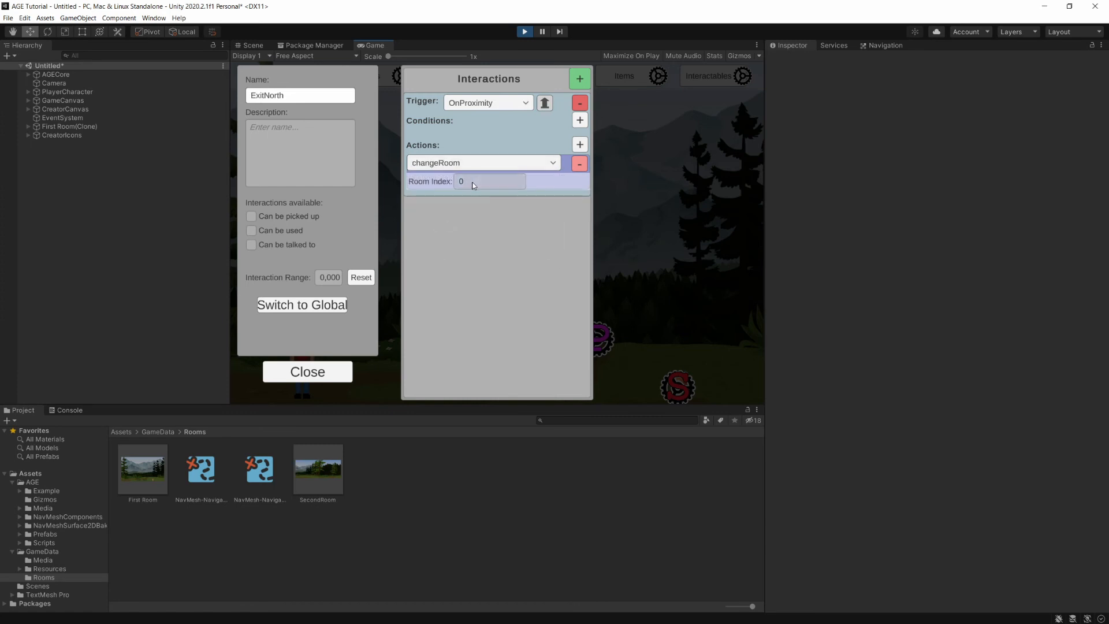
pyautogui.click(315, 378)
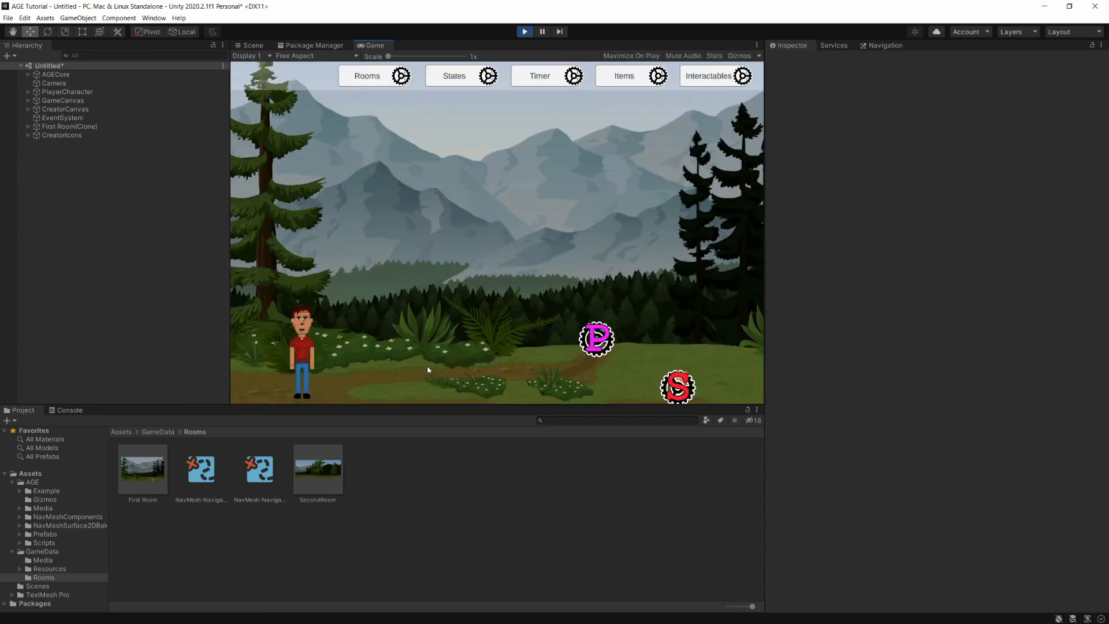
# - Assign ExitNorth to the first room's proximity trigger and set it to trigger on enter
pyautogui.press('Tab')
pyautogui.click(514, 382)
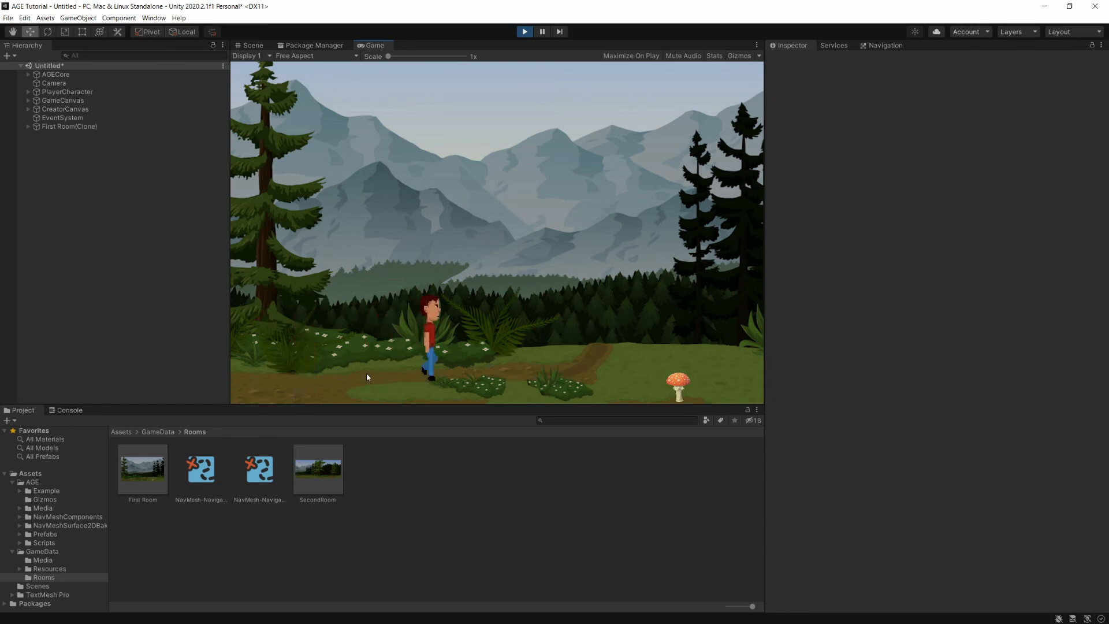
pyautogui.press('Tab')
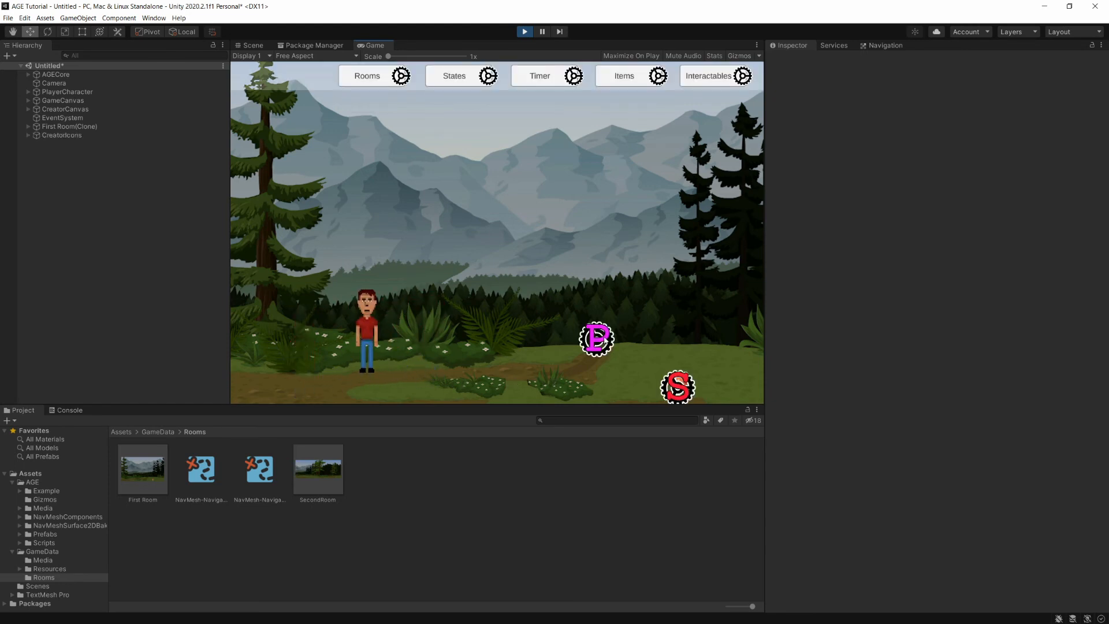
pyautogui.click(597, 340)
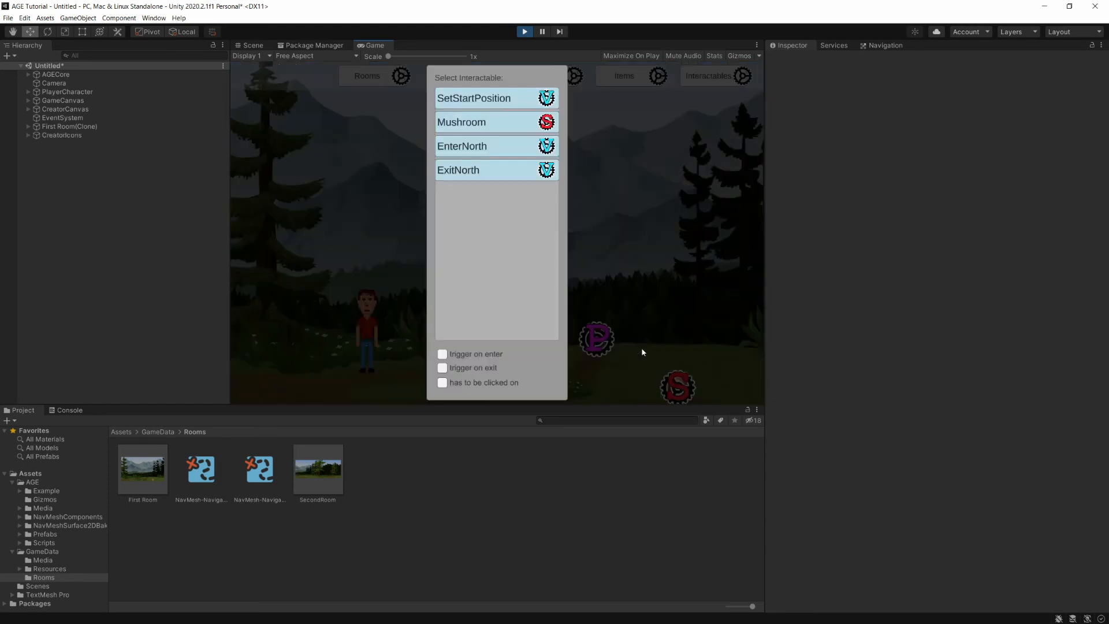
pyautogui.click(462, 172)
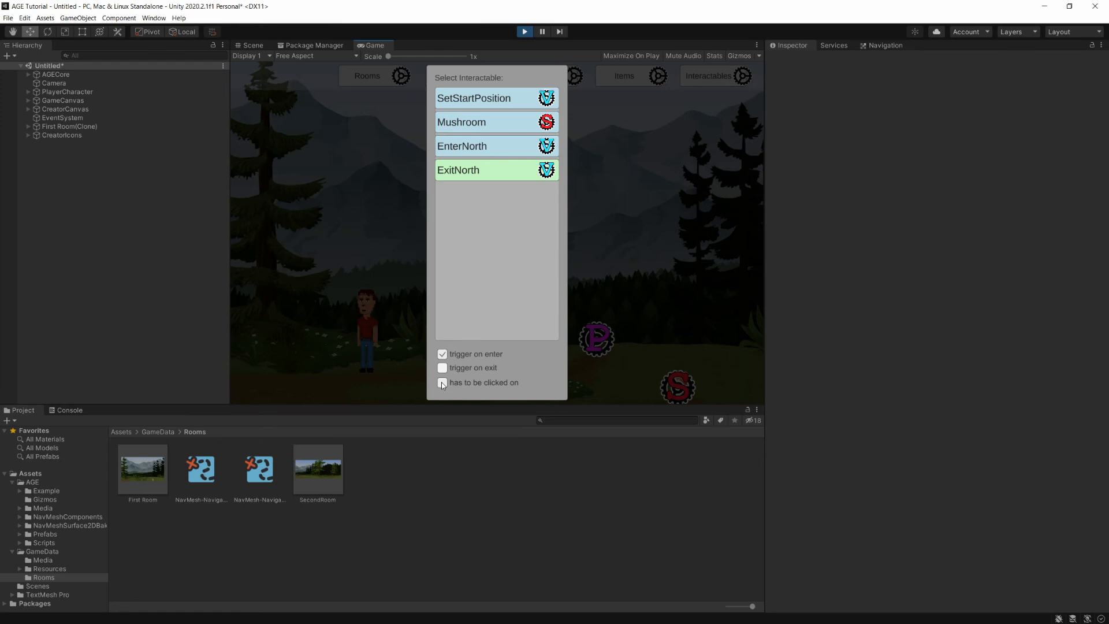
pyautogui.click(602, 255)
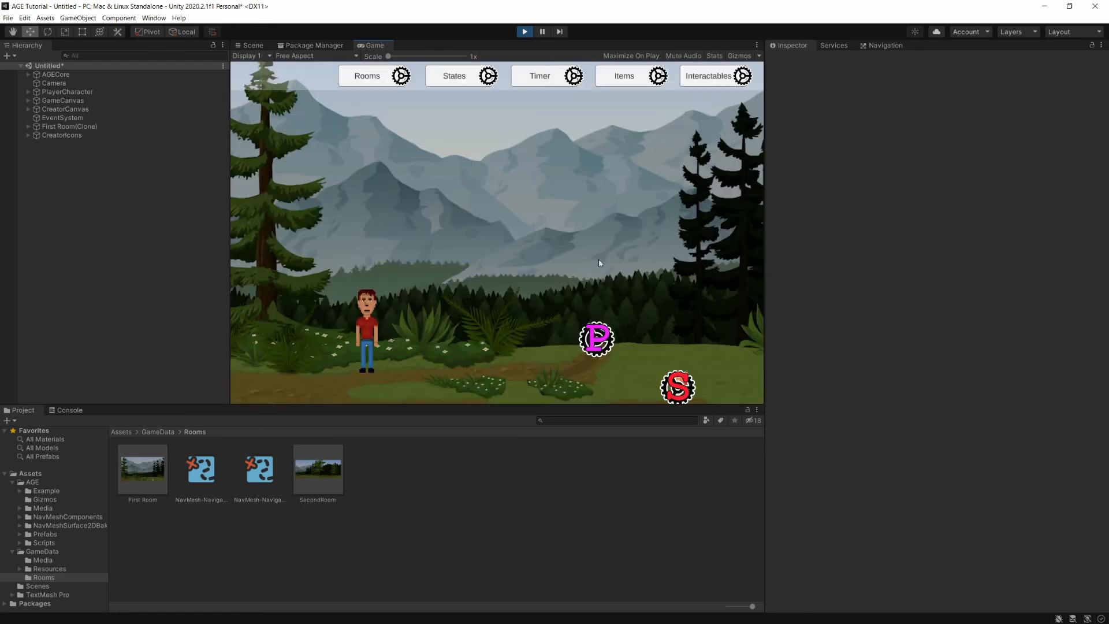
# - Walk the character through the north exit, create a virtual interactable named SetStartPosition in the second room, and open its settings
pyautogui.press('Tab')
pyautogui.click(552, 358)
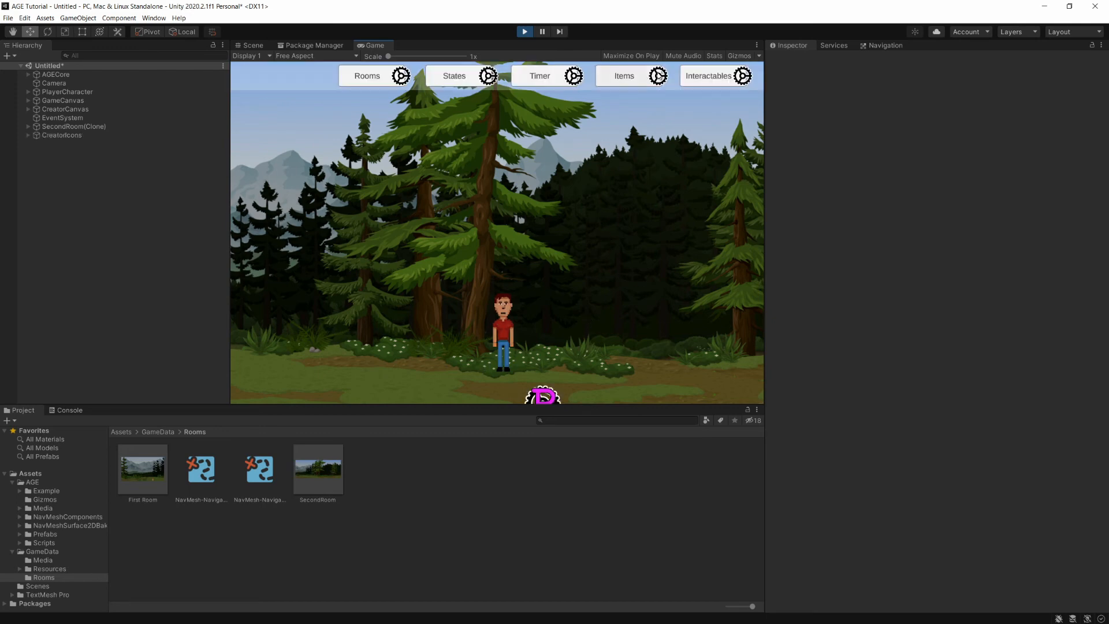
pyautogui.click(695, 78)
pyautogui.click(489, 383)
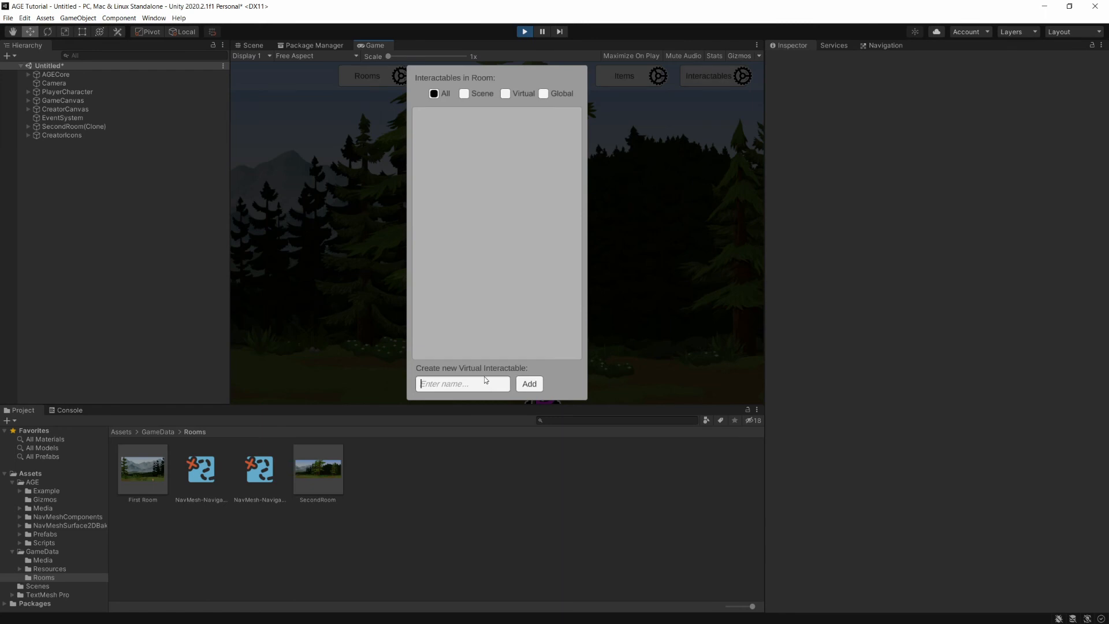
pyautogui.write('SetStartPosition')
pyautogui.click(529, 383)
pyautogui.click(568, 117)
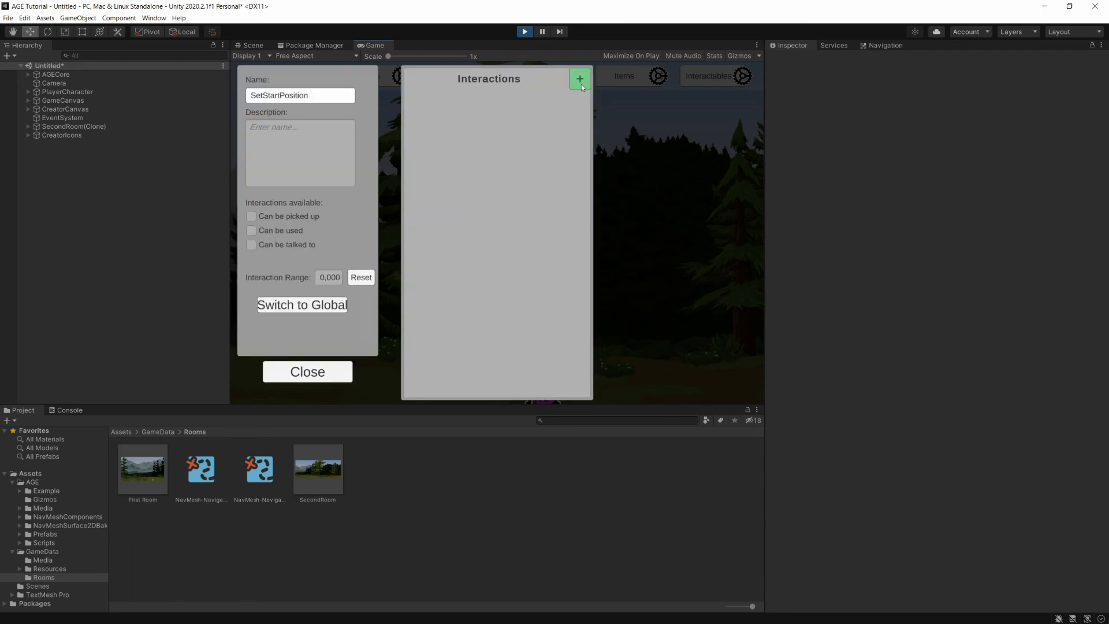
# - Add an OnStart interaction to SetStartPosition with a movePlayer action targeting the StartPosition marker, and close the settings
pyautogui.click(579, 79)
pyautogui.click(488, 103)
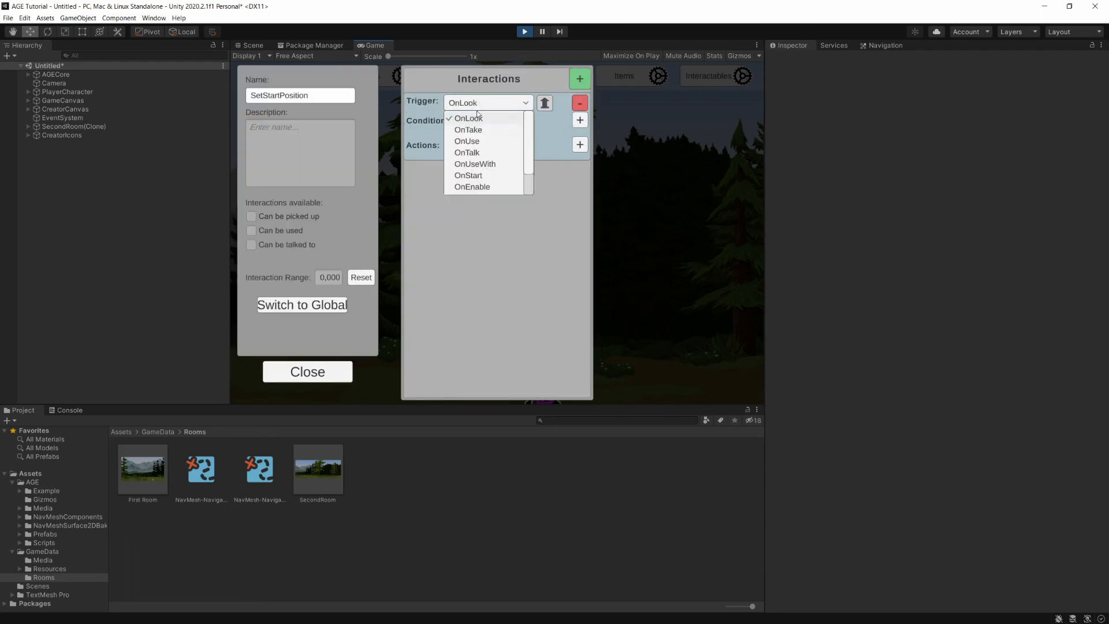
pyautogui.click(488, 173)
pyautogui.click(578, 145)
pyautogui.click(465, 162)
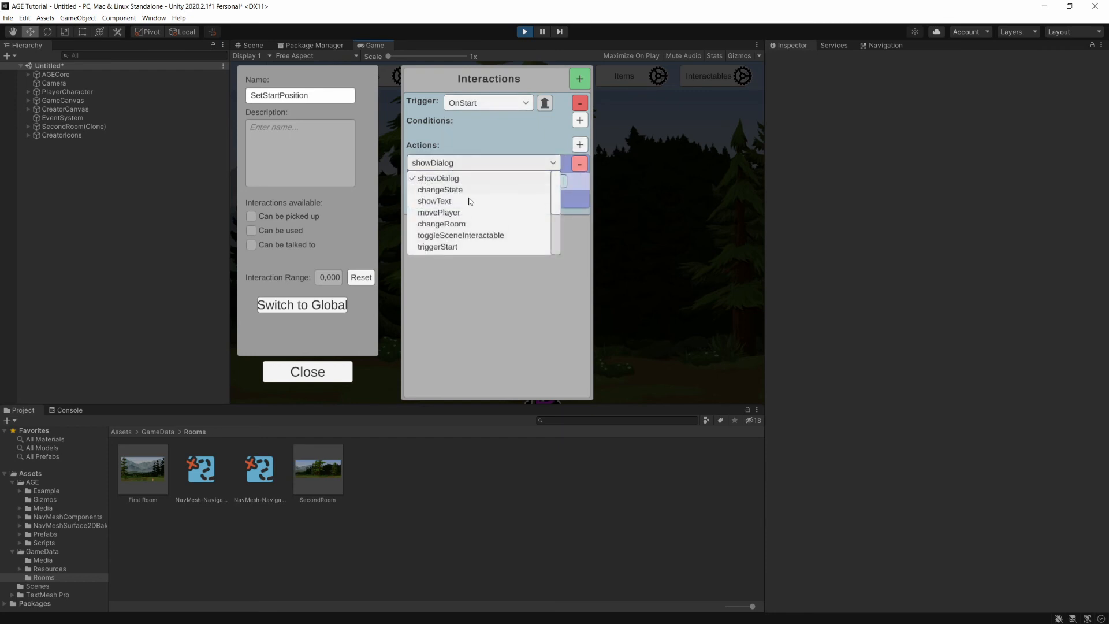
pyautogui.click(442, 213)
pyautogui.click(549, 180)
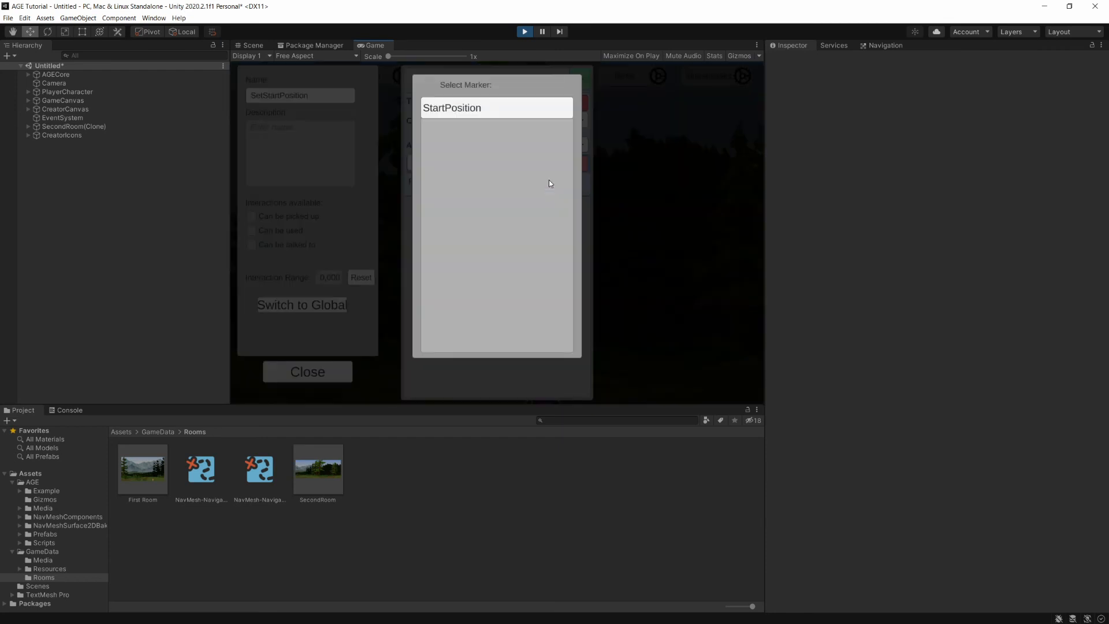
pyautogui.click(462, 110)
pyautogui.click(331, 374)
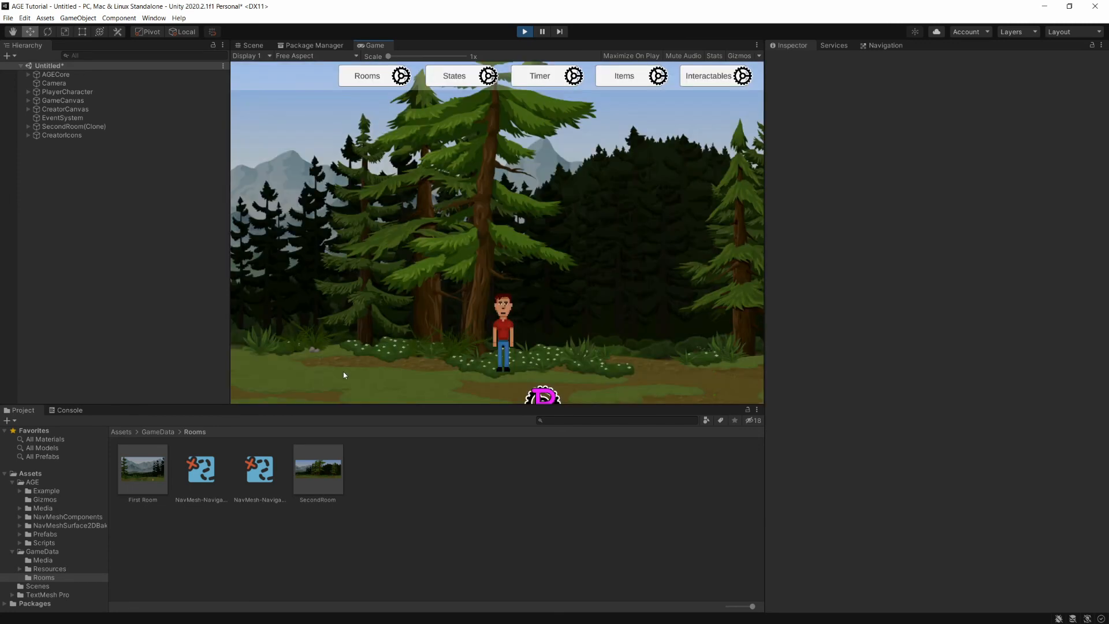
# - Create a virtual interactable named ExitSouth in the second room and open its settings
pyautogui.click(742, 76)
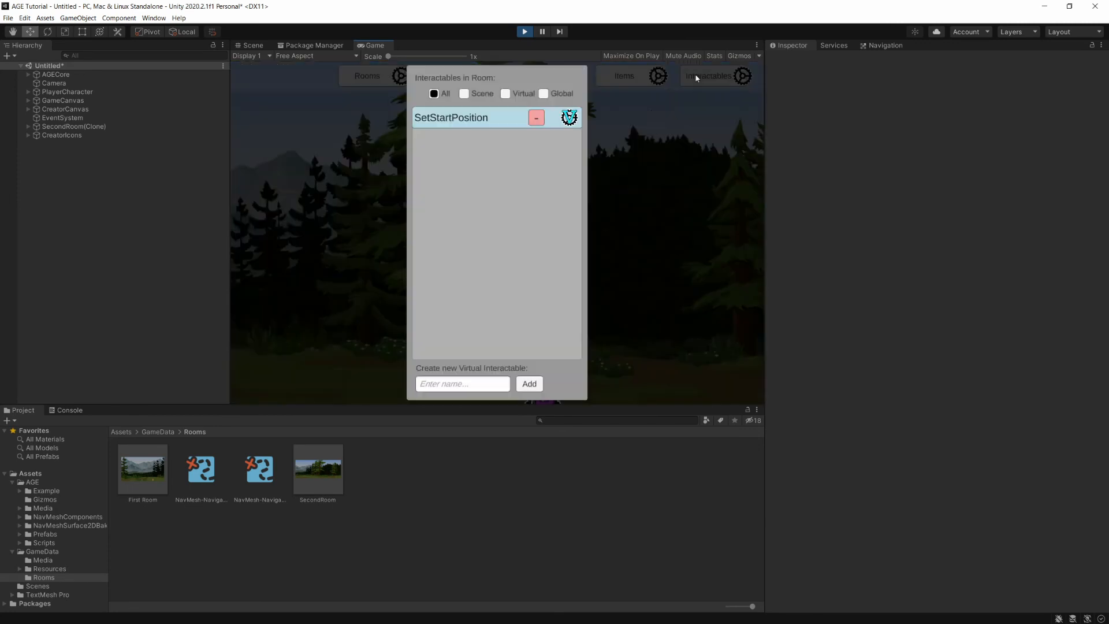
pyautogui.click(471, 382)
pyautogui.write('ExitSouth')
pyautogui.click(529, 384)
pyautogui.click(448, 144)
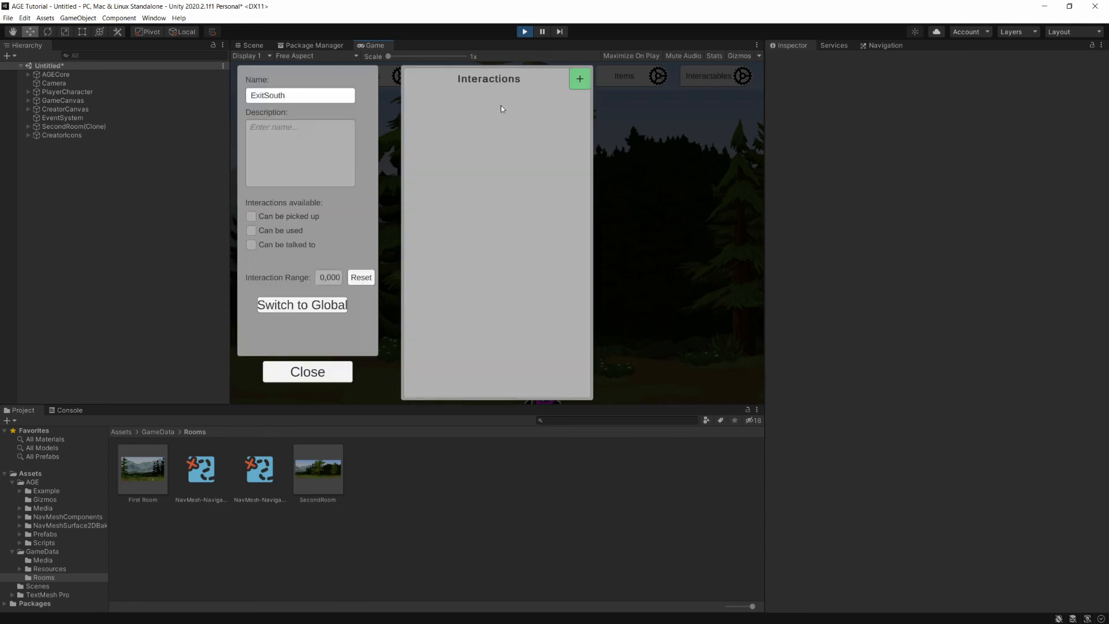
# - Add an interaction with the OnProximity trigger to ExitSouth
pyautogui.click(579, 79)
pyautogui.click(502, 103)
pyautogui.scroll(-3, 482, 162)
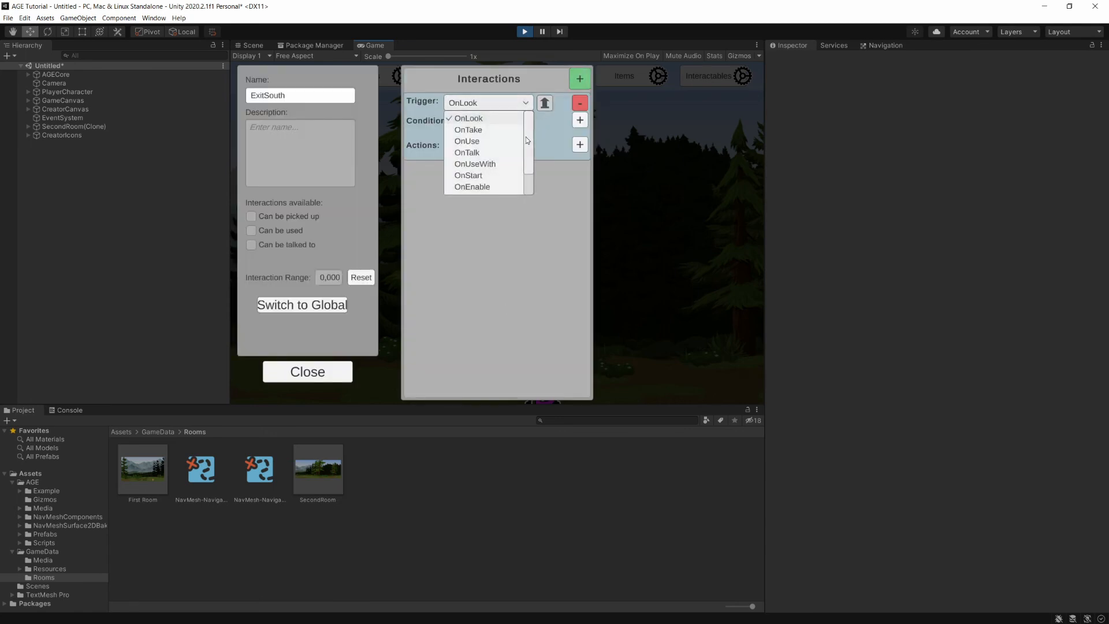
pyautogui.click(483, 166)
# - Add a changeState action to ExitSouth's OnProximity interaction that sets the state direction to 1
pyautogui.click(579, 144)
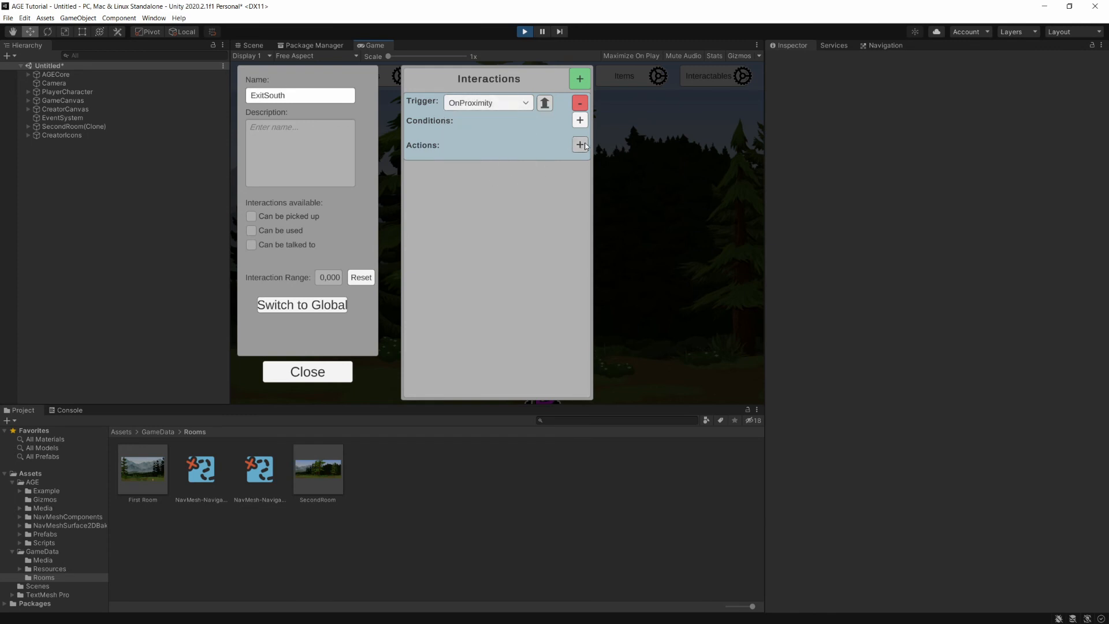
pyautogui.click(453, 166)
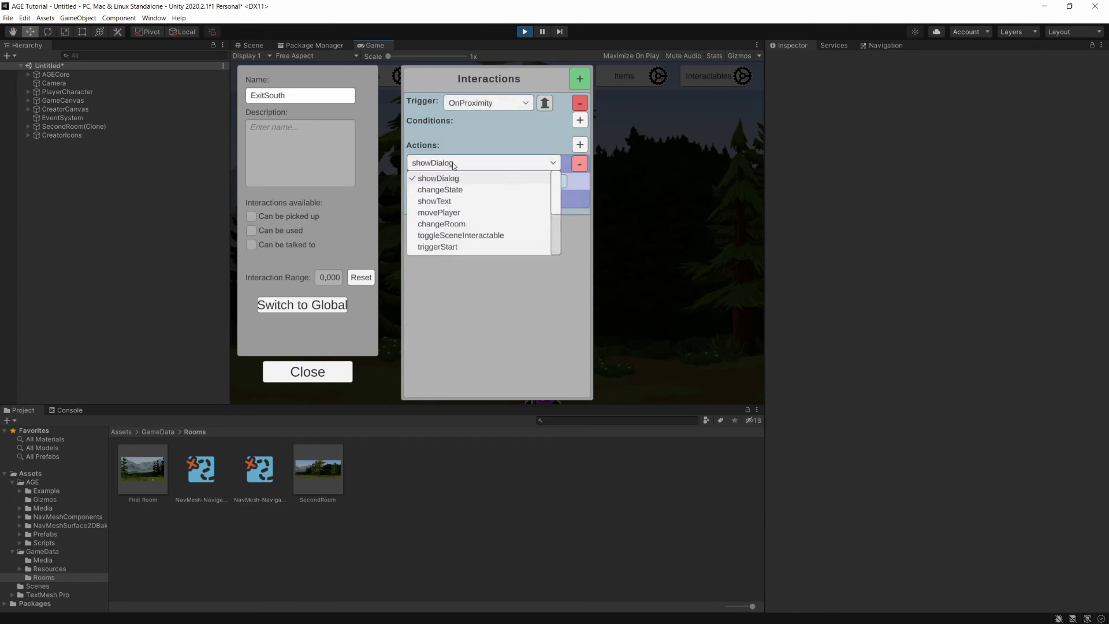
pyautogui.click(453, 190)
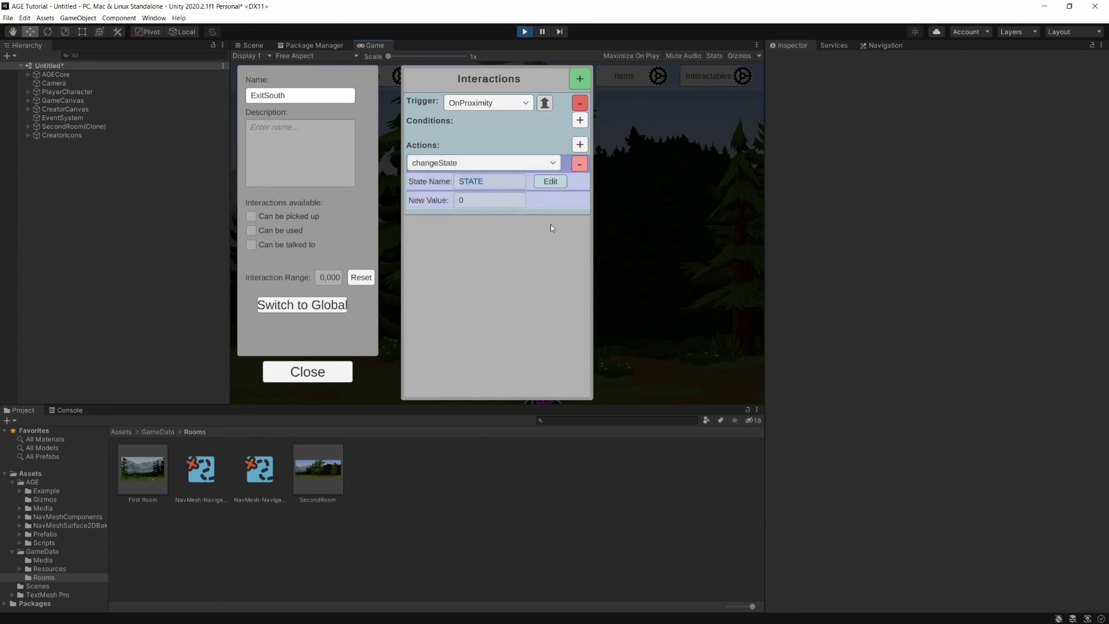
pyautogui.click(549, 181)
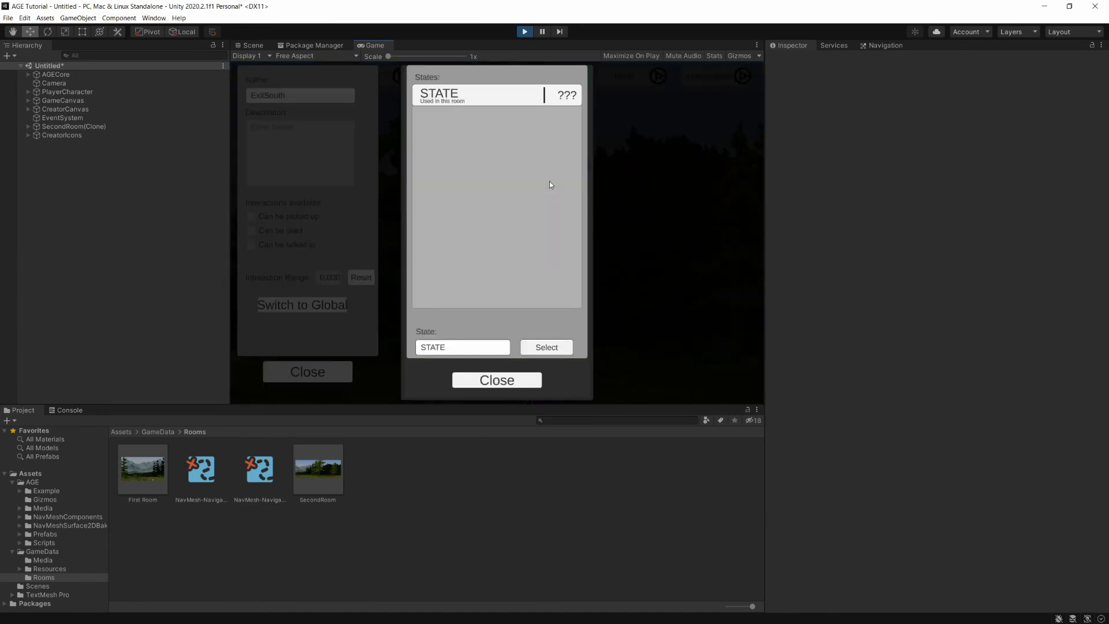
pyautogui.click(498, 380)
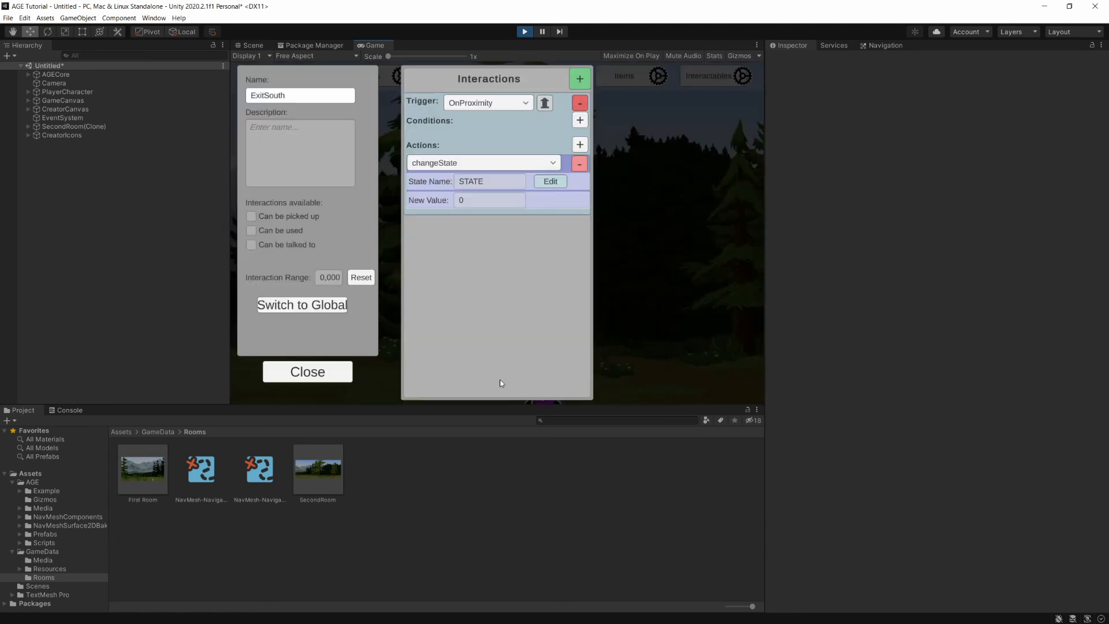
pyautogui.write('direction')
# - Add a changeRoom action after ExitSouth's changeState action and close the settings
pyautogui.click(582, 148)
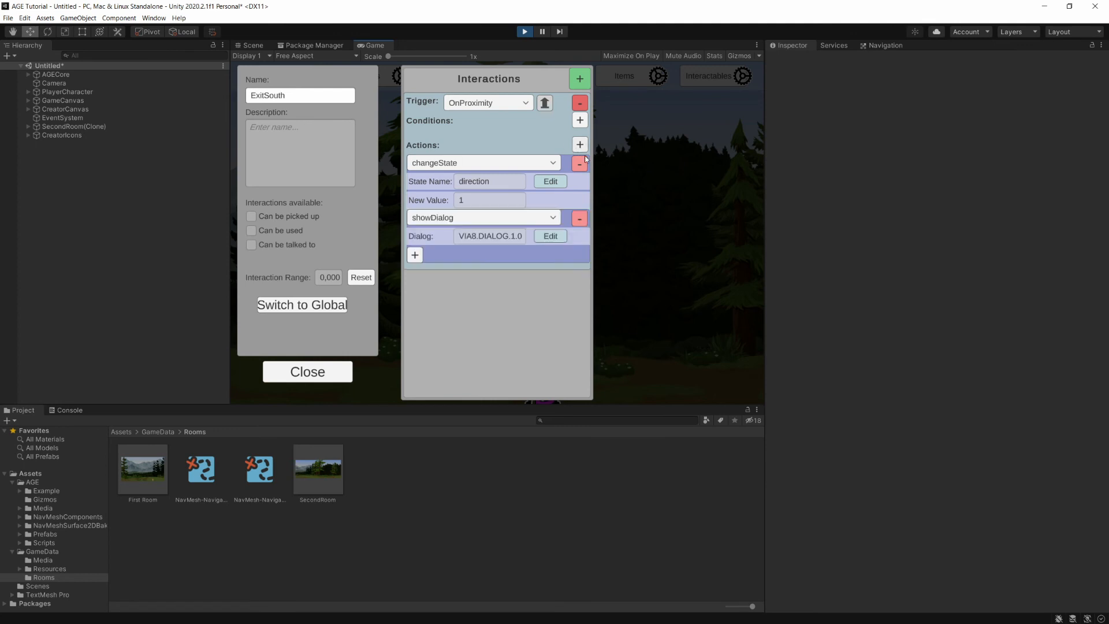
pyautogui.click(437, 223)
pyautogui.click(445, 278)
pyautogui.click(302, 372)
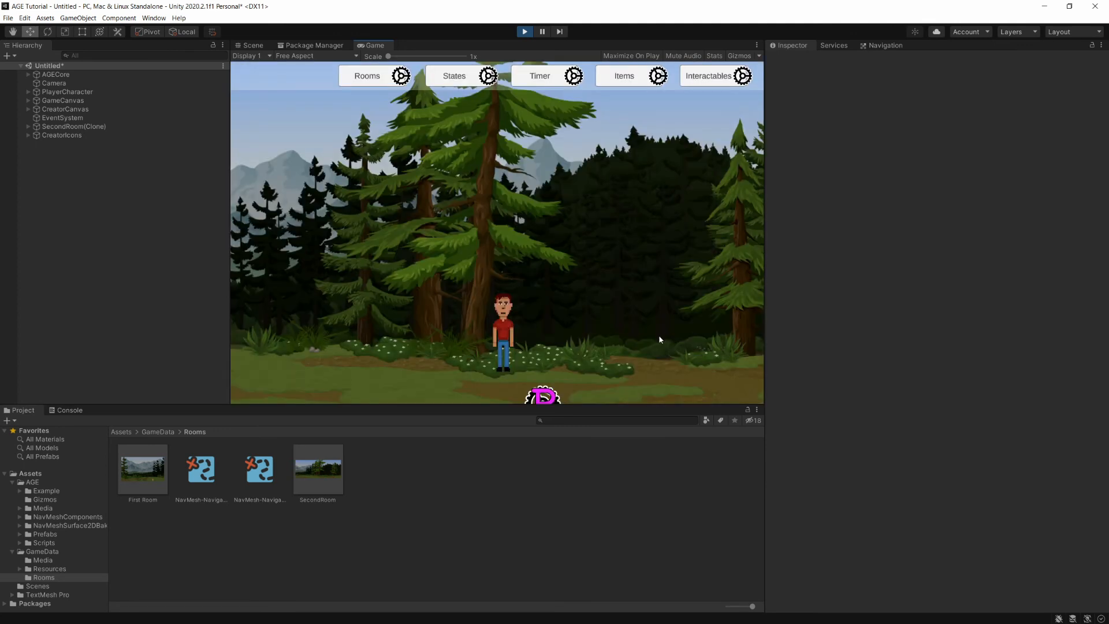
# - Assign ExitSouth to the second room's proximity trigger and set it to trigger on enter
pyautogui.click(529, 376)
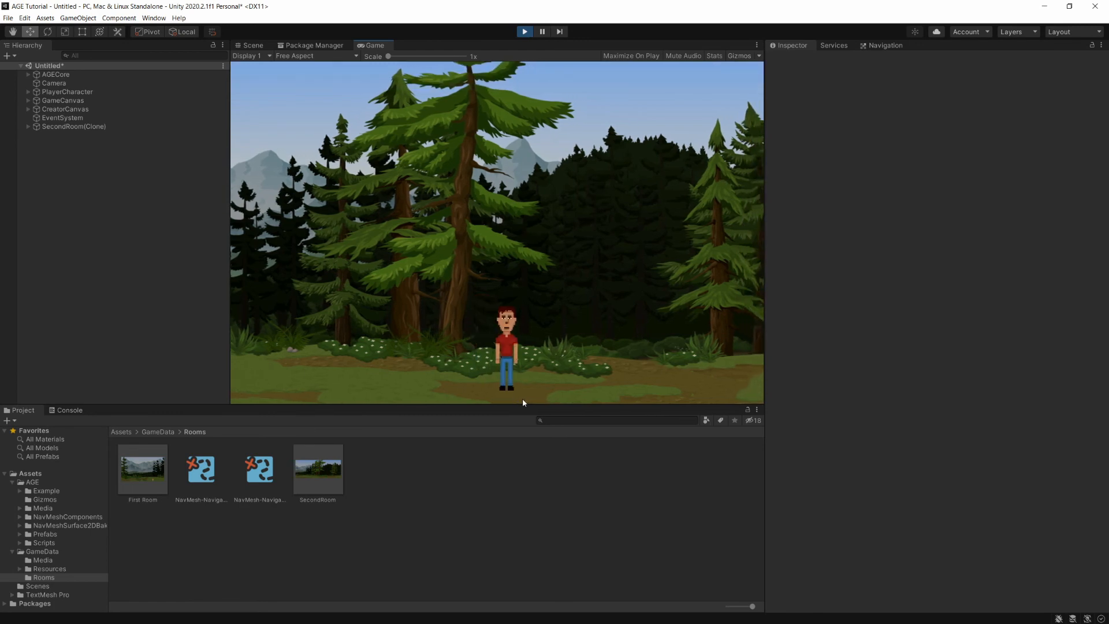
pyautogui.click(501, 397)
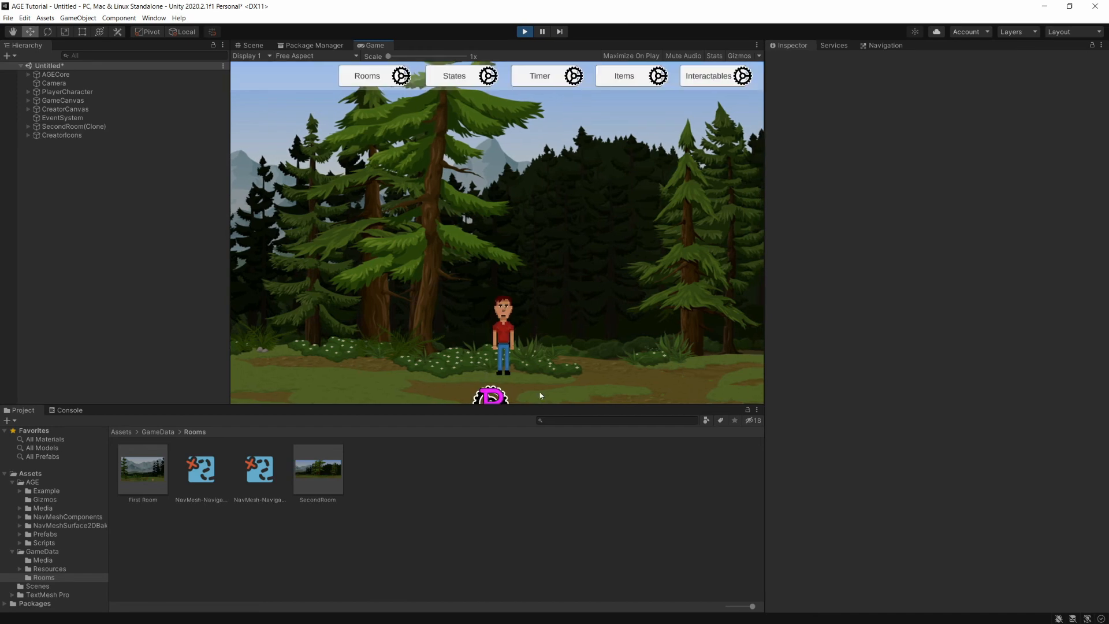
pyautogui.click(489, 397)
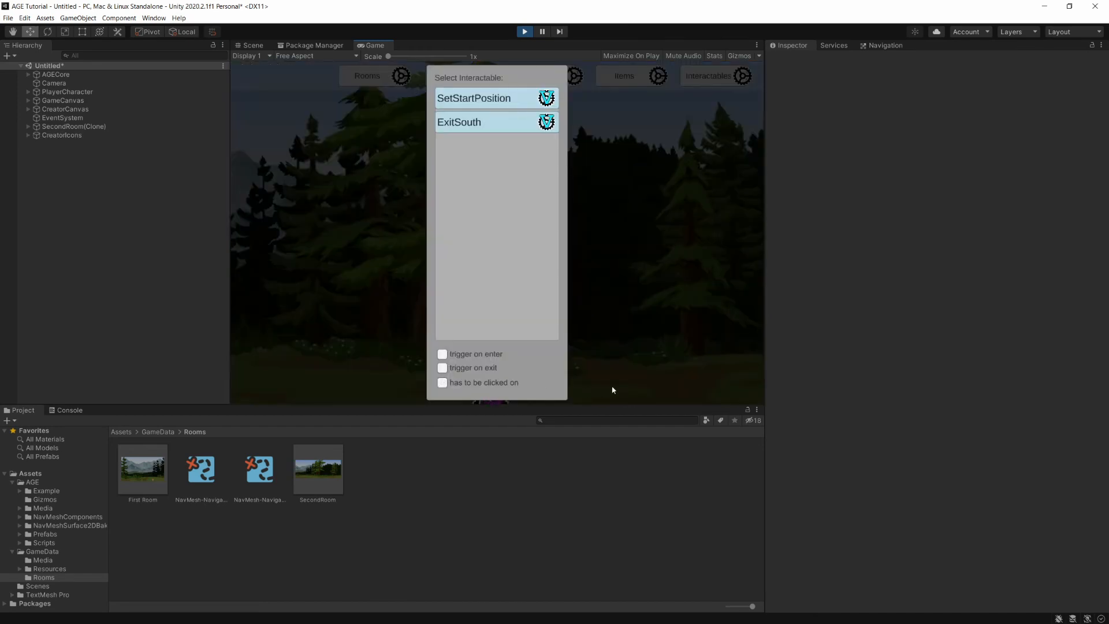
pyautogui.click(475, 124)
pyautogui.click(442, 354)
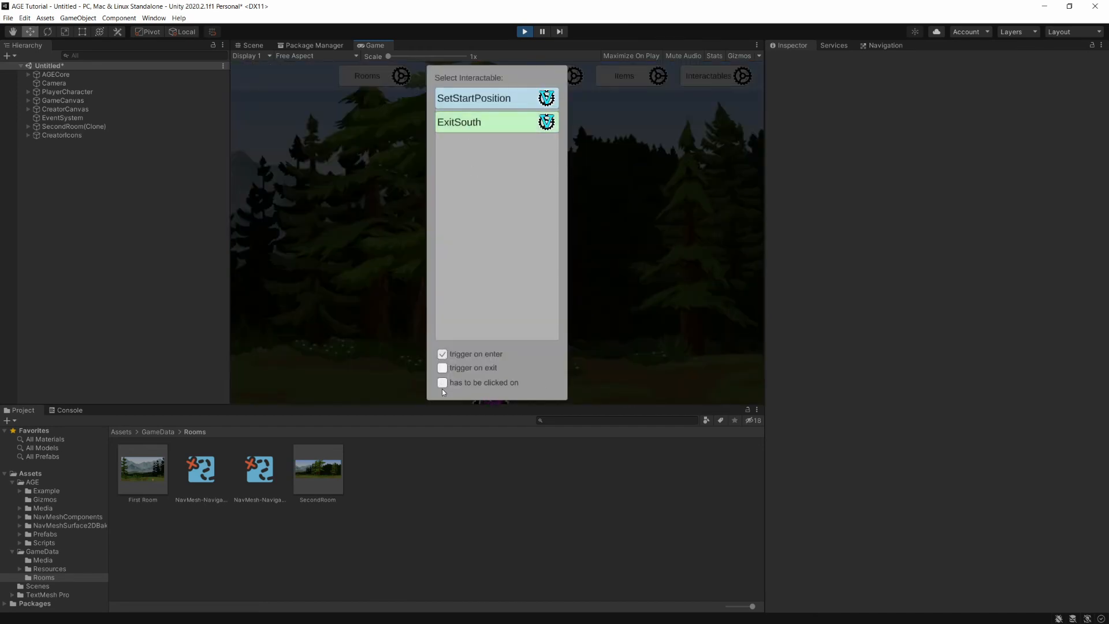
pyautogui.click(604, 363)
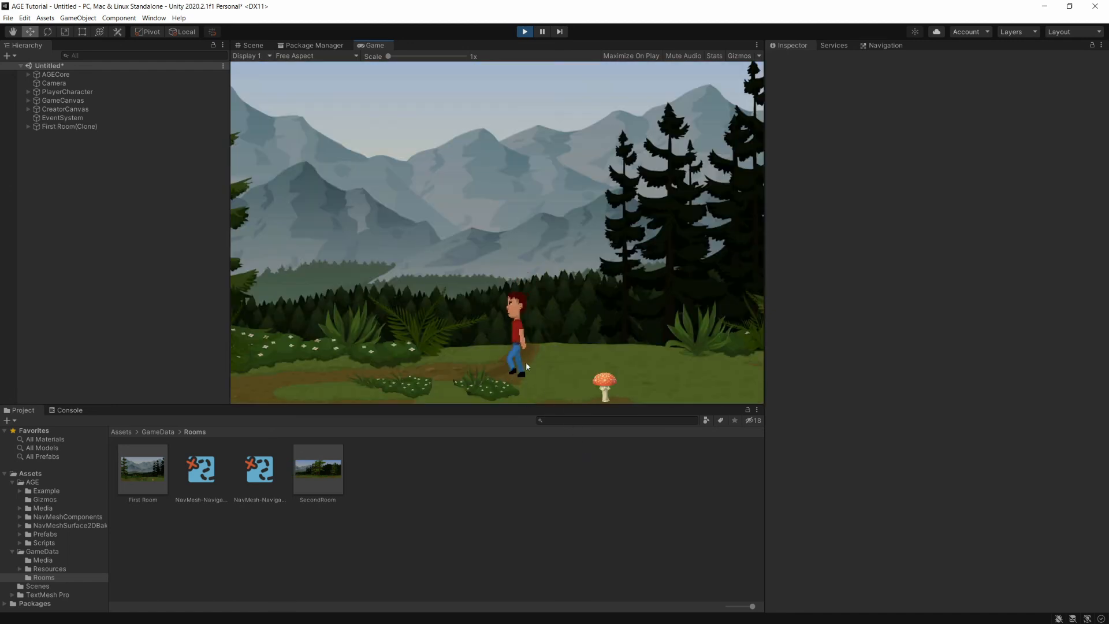
# - Test the room exits by walking the character from the first room into the second room and around it
pyautogui.click(523, 346)
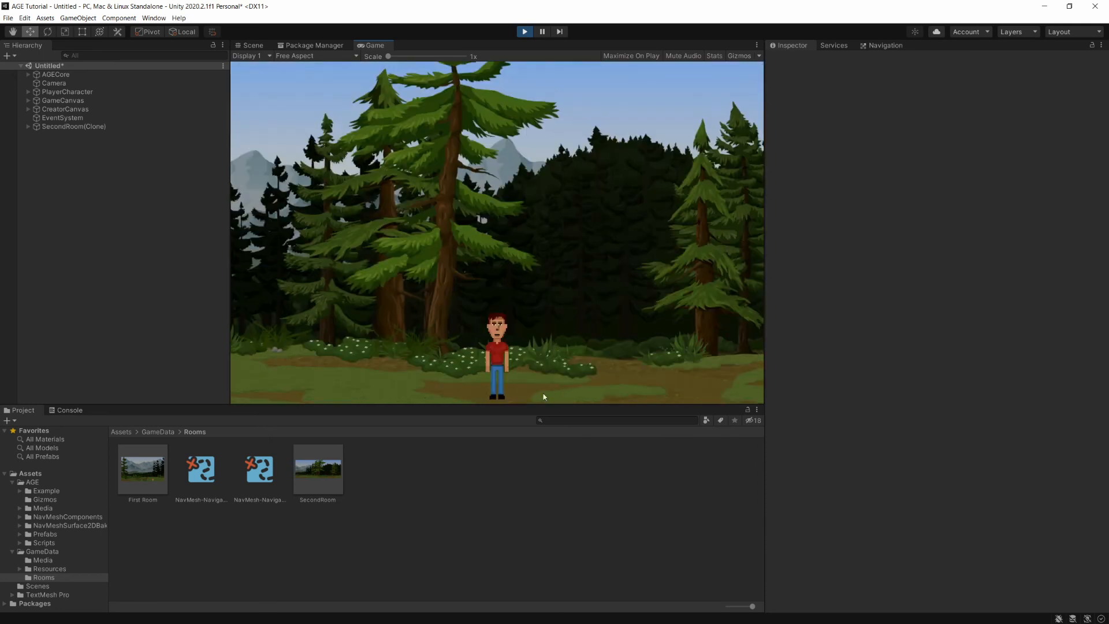
pyautogui.click(590, 389)
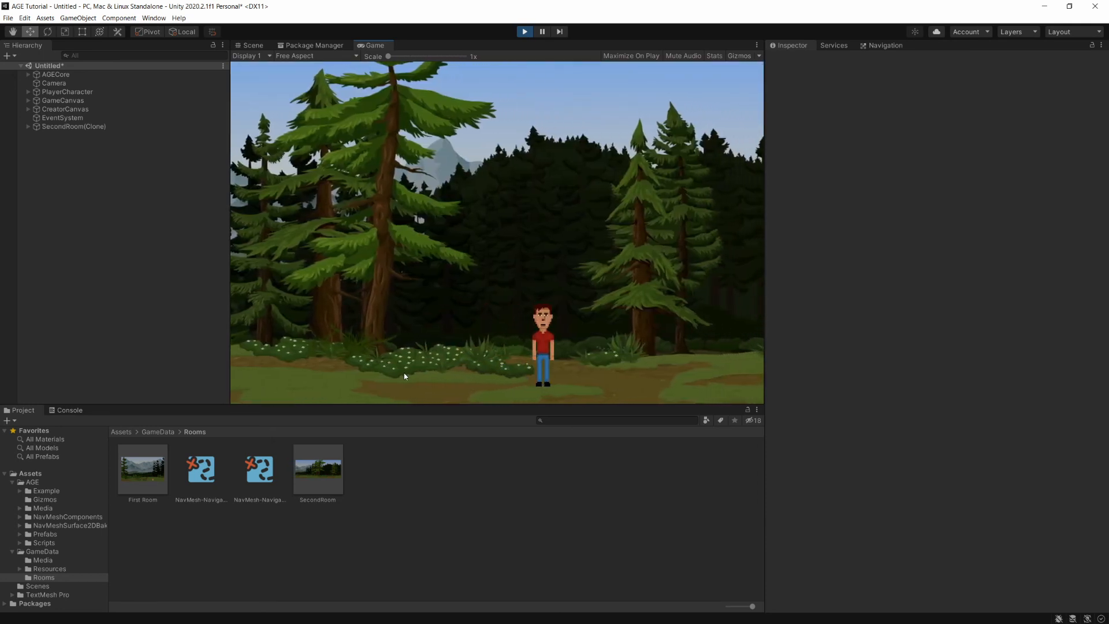
pyautogui.click(405, 377)
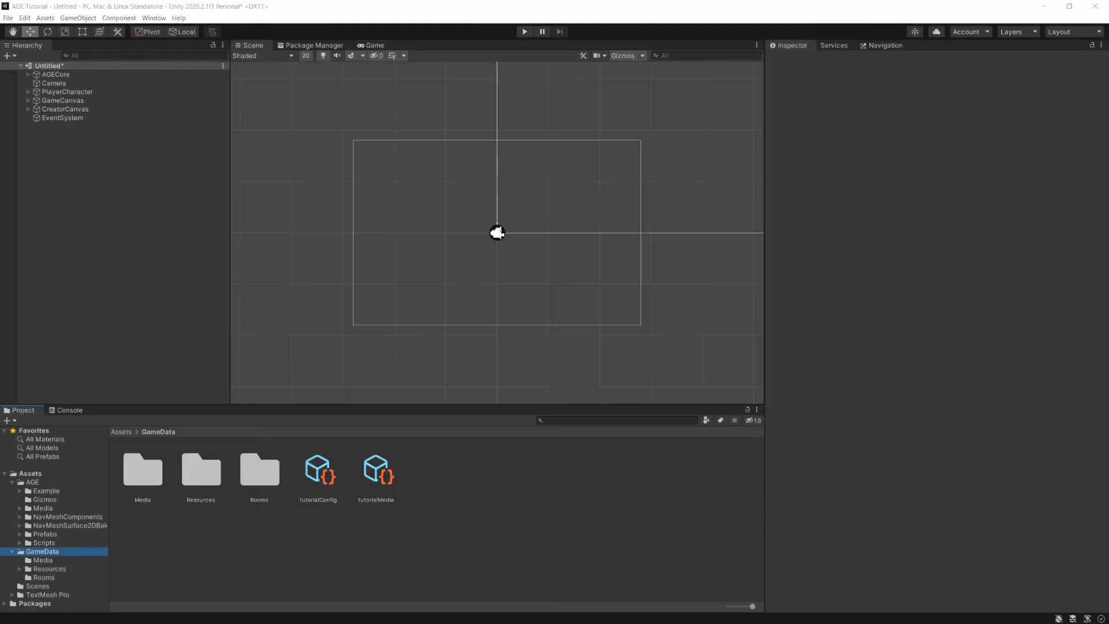
# - Open the SecondRoom prefab from the Rooms folder and add an AGE Interactable under its Interactables object
pyautogui.click(991, 426)
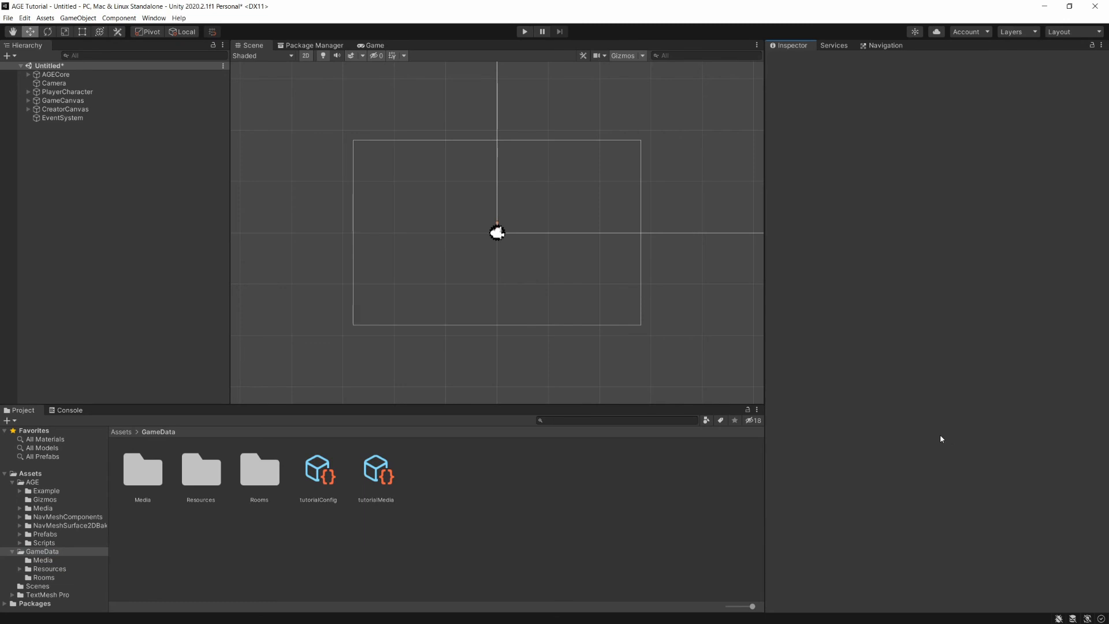
pyautogui.click(43, 578)
pyautogui.doubleClick(302, 487)
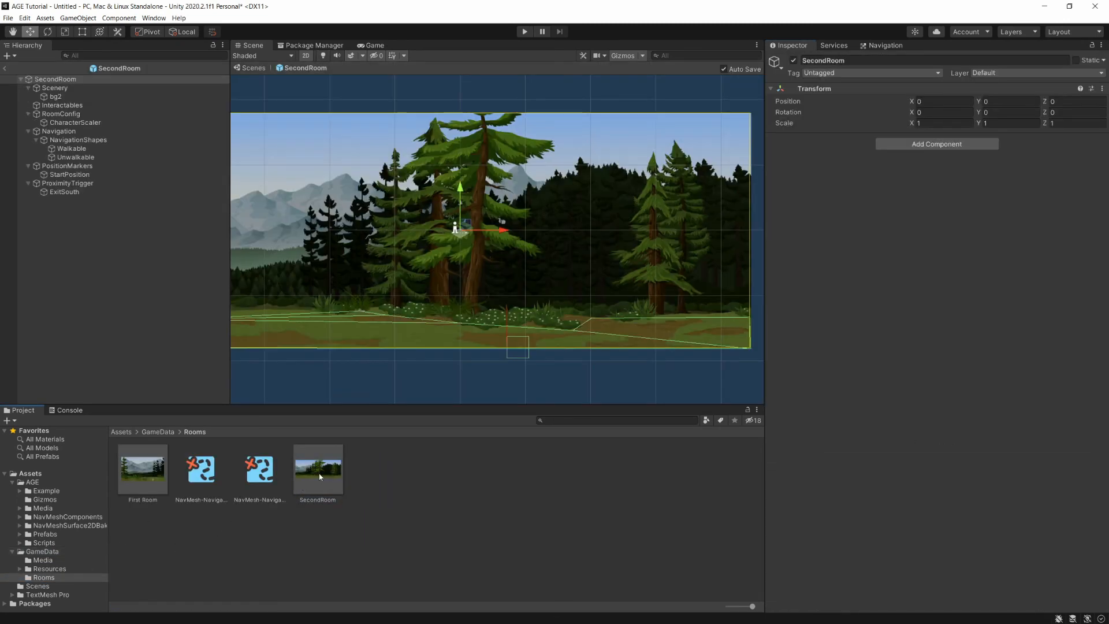
pyautogui.rightClick(78, 107)
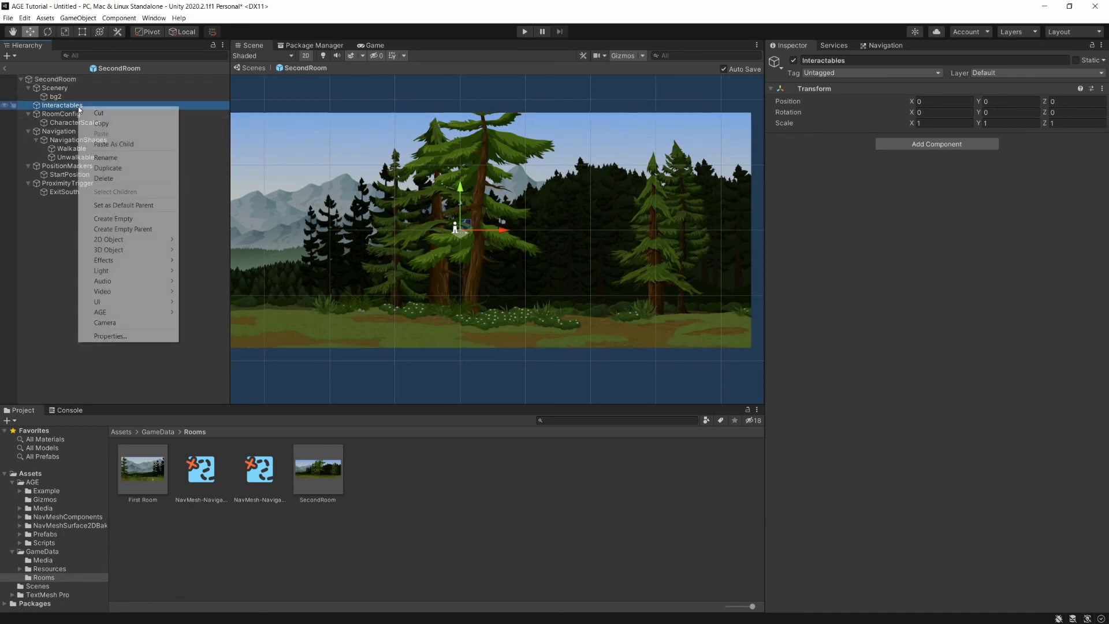
pyautogui.moveTo(123, 312)
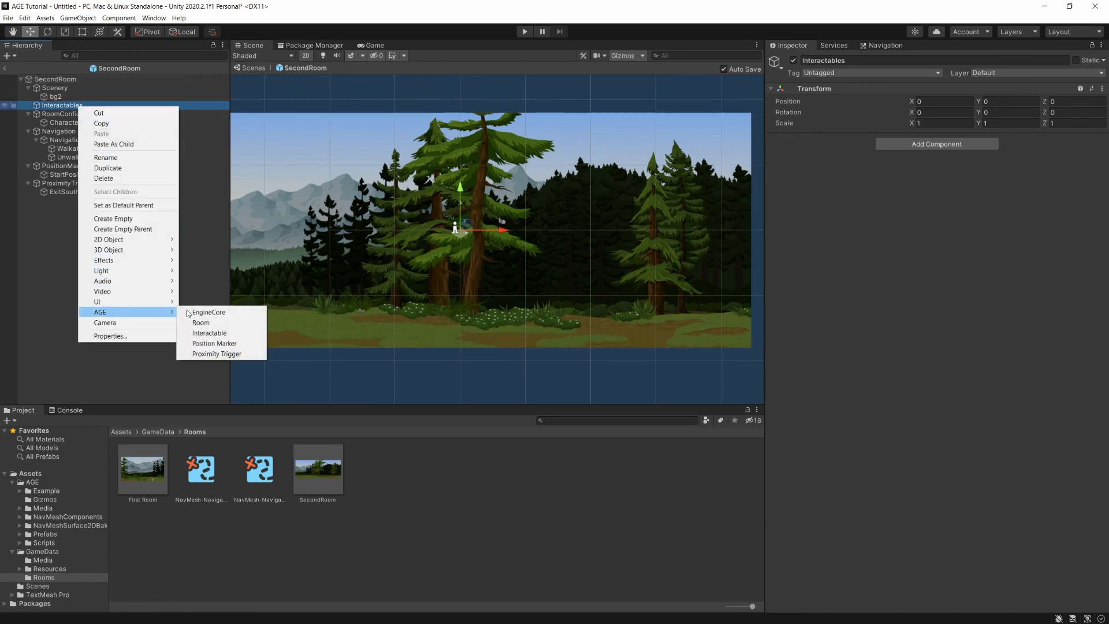
pyautogui.click(217, 334)
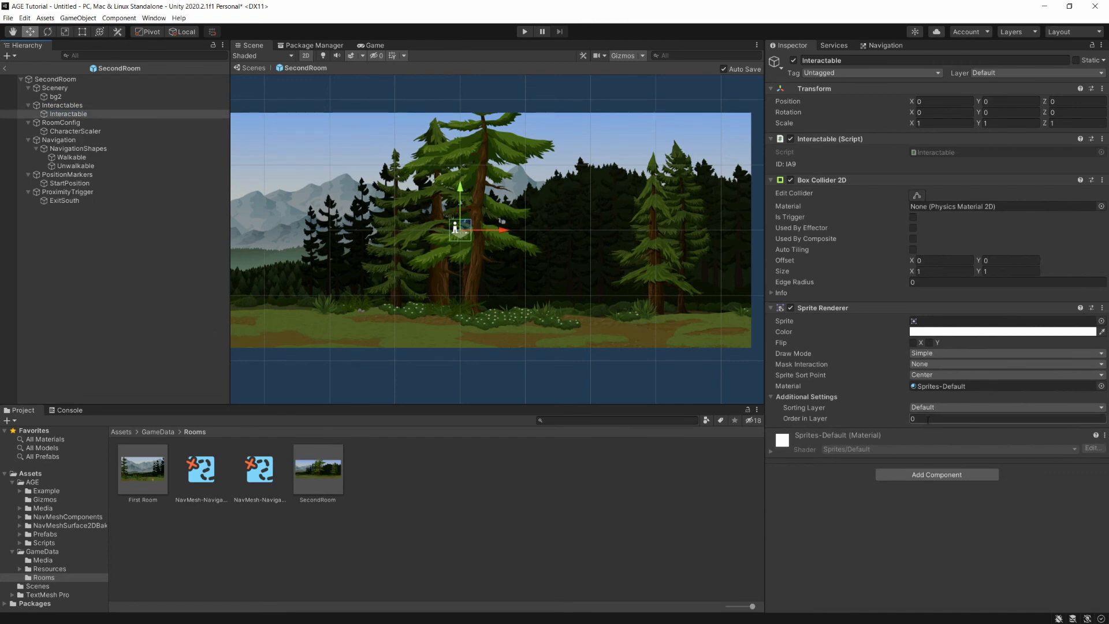
# - Set the bg2 background sprite's Order in Layer to -1
pyautogui.click(88, 95)
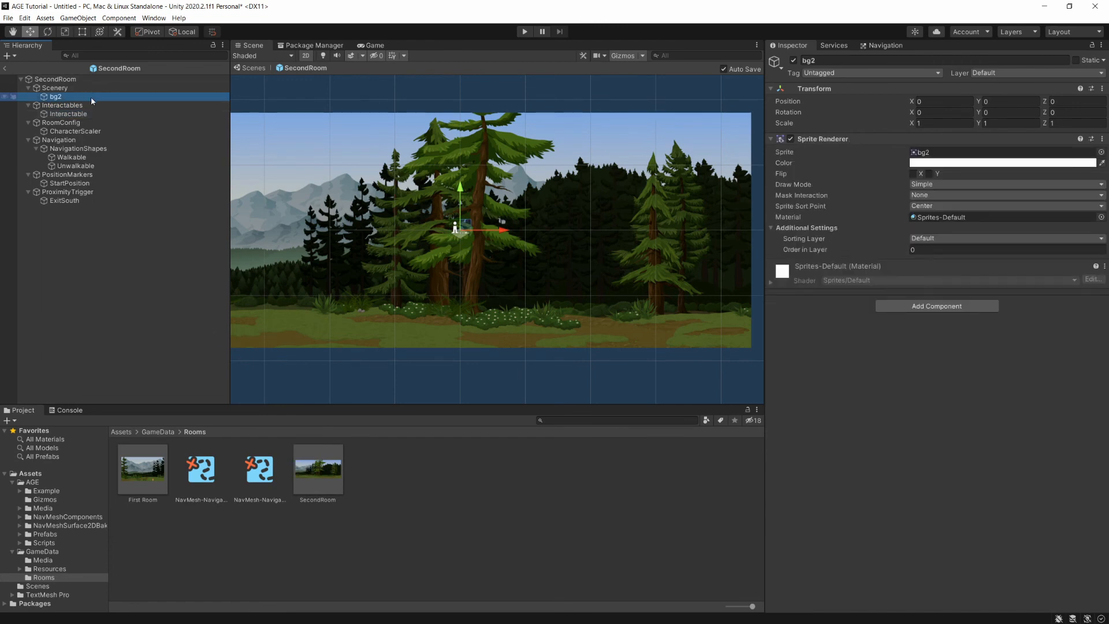
pyautogui.click(918, 250)
pyautogui.write('-1')
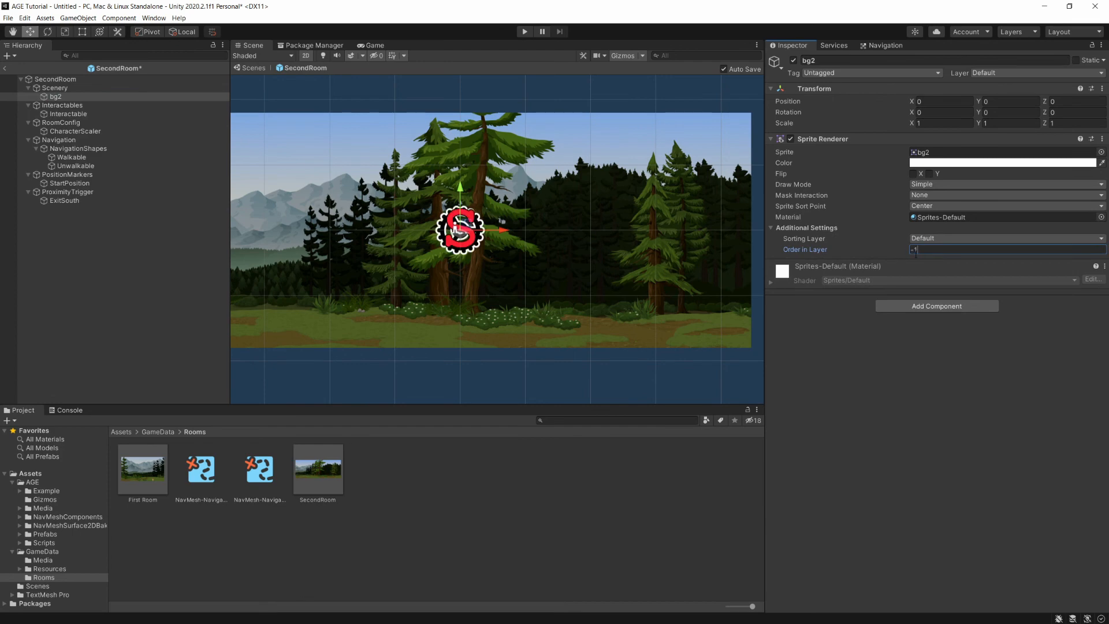
# - Assign the sign sprite from the GameData Media folder to the Interactable's Sprite Renderer
pyautogui.click(85, 114)
pyautogui.click(43, 560)
pyautogui.moveTo(375, 468); pyautogui.dragTo(931, 321)
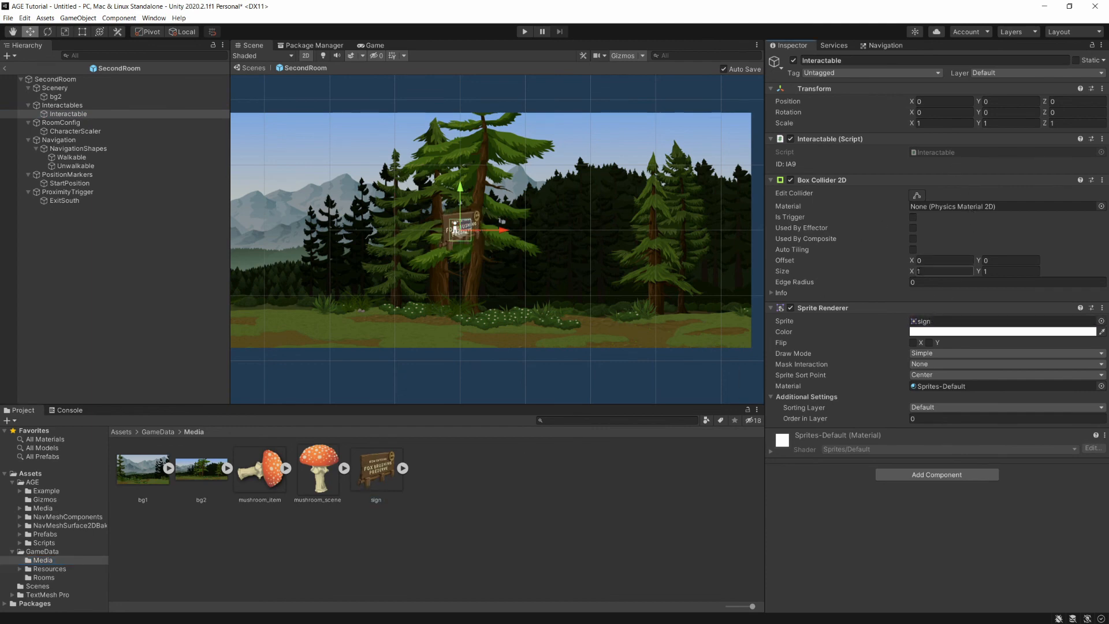
# - Set the sign's box collider size to 1.65 by 1.49 and move it onto the grass at about X -8.09, Y -4.31
pyautogui.moveTo(911, 271); pyautogui.dragTo(987, 274)
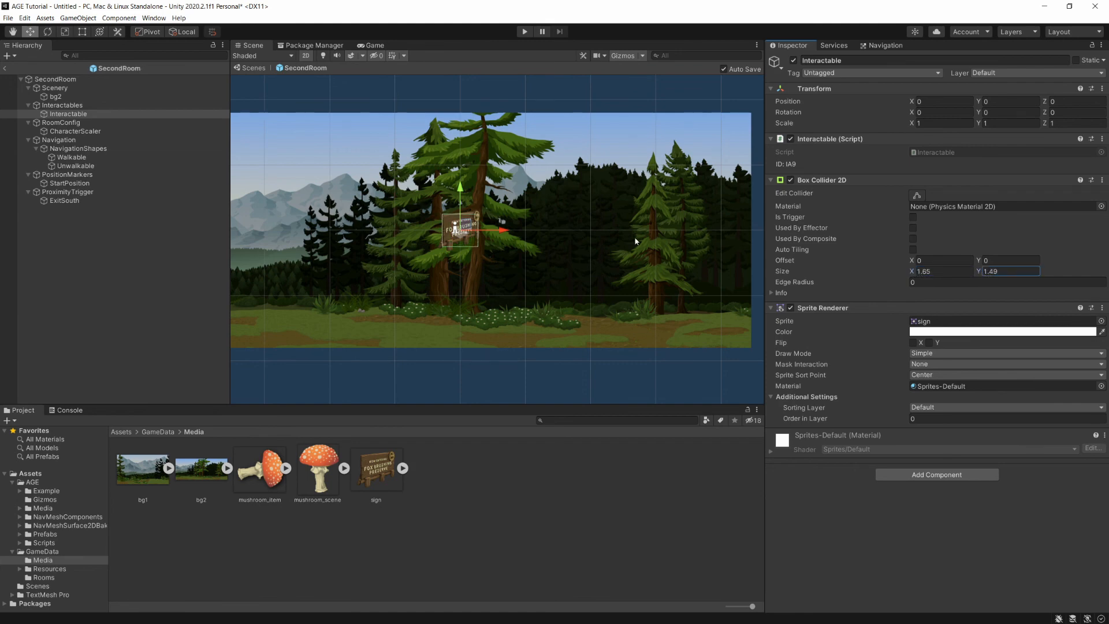
pyautogui.moveTo(462, 226); pyautogui.dragTo(291, 319)
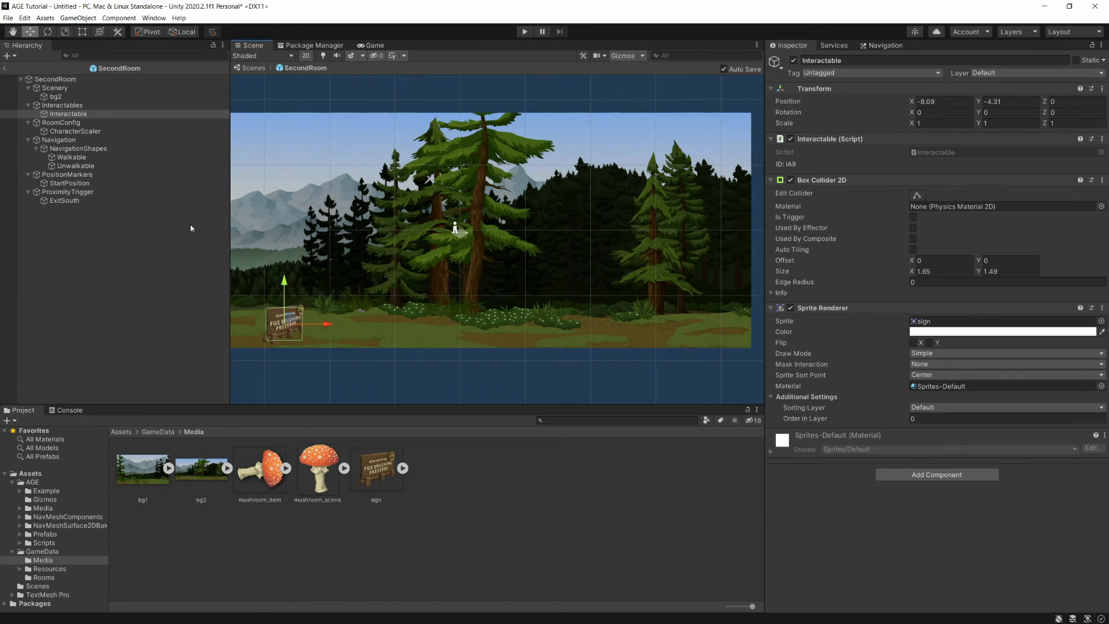
# - Reshape the Walkable polygon so its two left corners lie just right of the sign, and rebake the room's 2D navigation
pyautogui.click(61, 139)
pyautogui.press('q')
pyautogui.moveTo(586, 275); pyautogui.dragTo(697, 230)
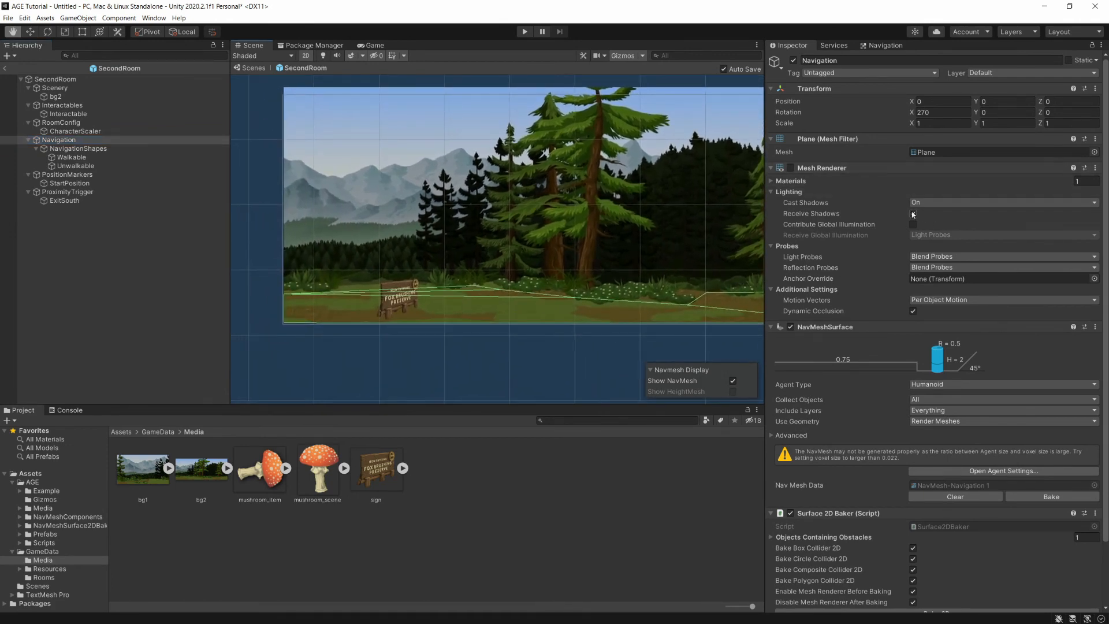
pyautogui.click(74, 157)
pyautogui.click(916, 154)
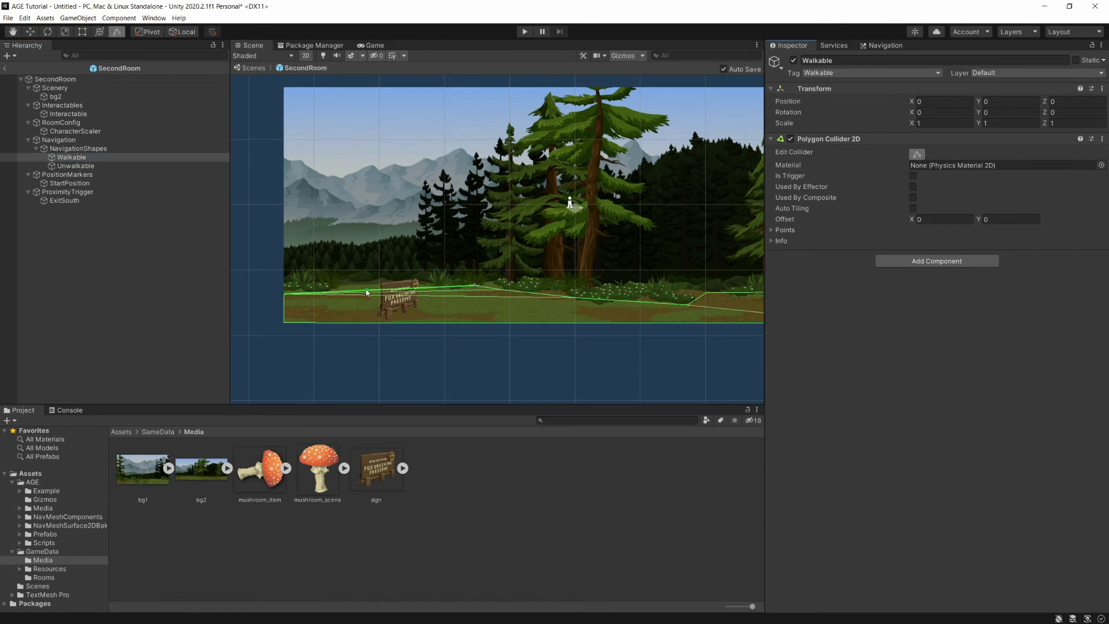
pyautogui.moveTo(285, 294); pyautogui.dragTo(430, 288)
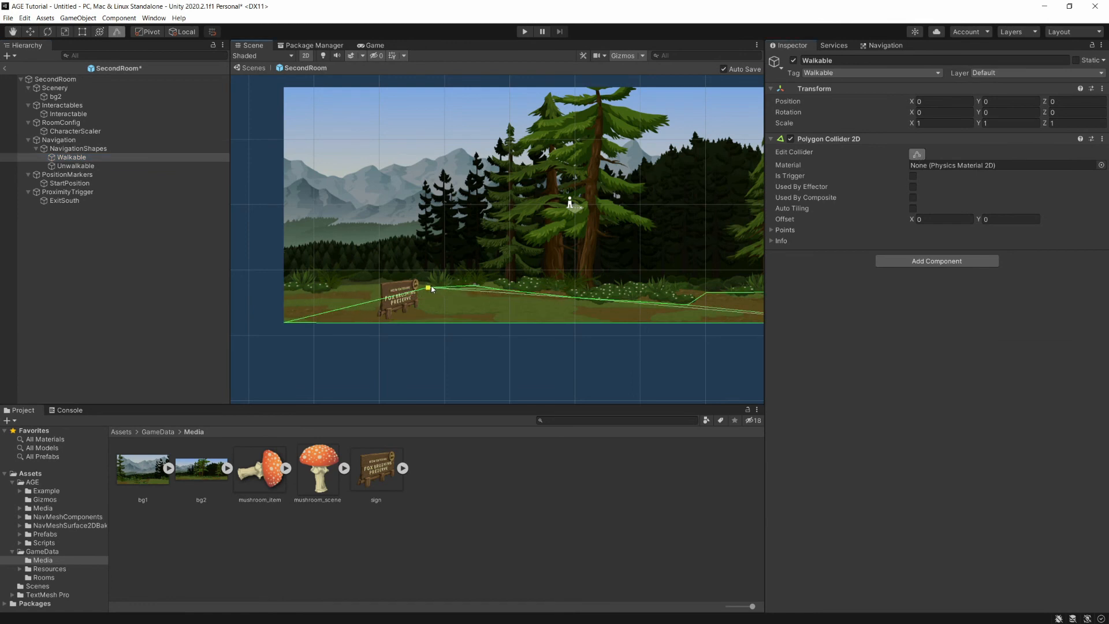
pyautogui.moveTo(284, 322); pyautogui.dragTo(414, 322)
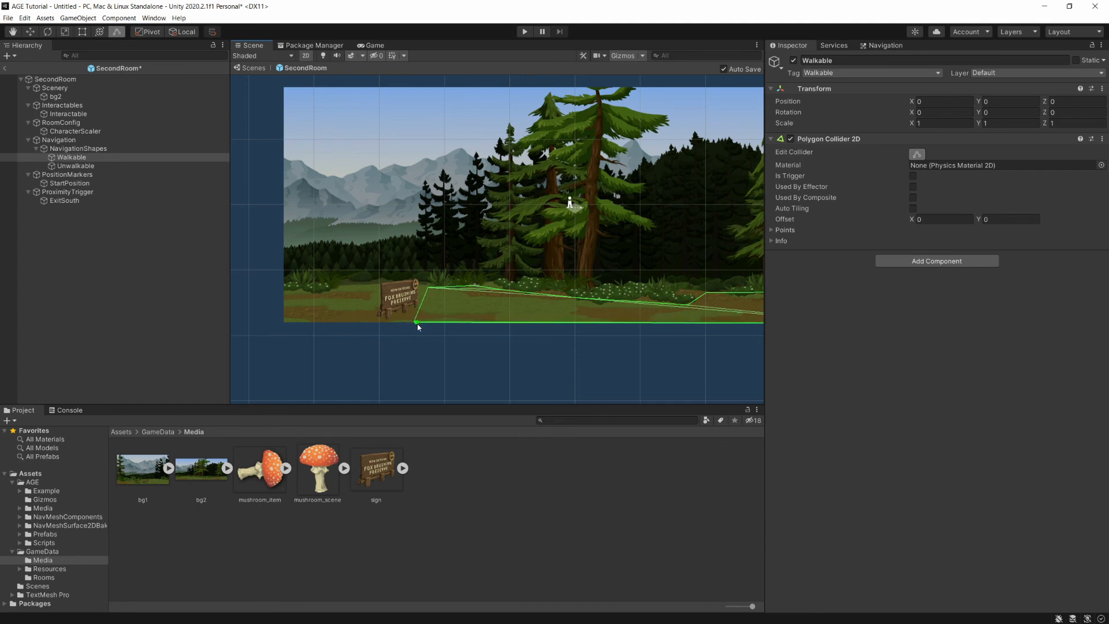
pyautogui.click(59, 140)
pyautogui.click(925, 541)
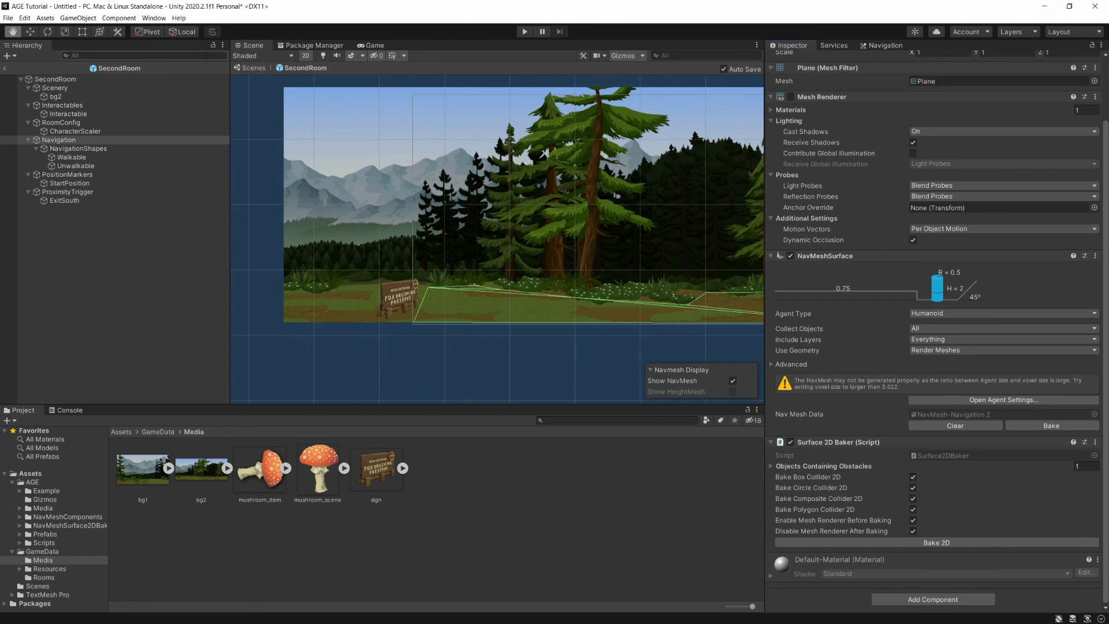
# - Run the game, load Second Room from the room list and walk the character up to the sign
pyautogui.click(524, 31)
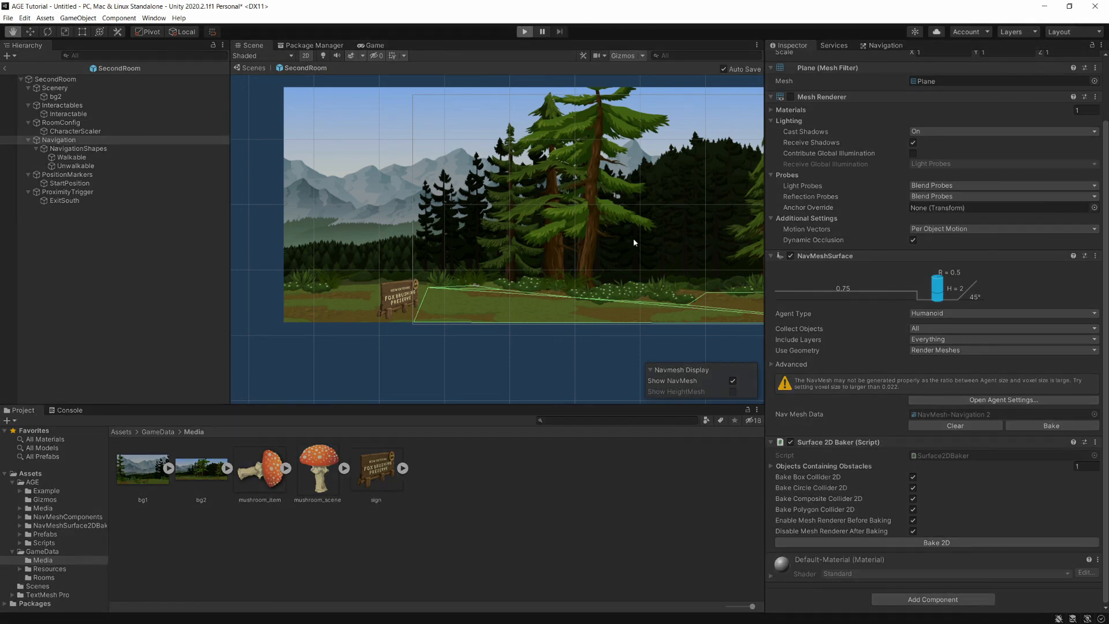
pyautogui.click(557, 218)
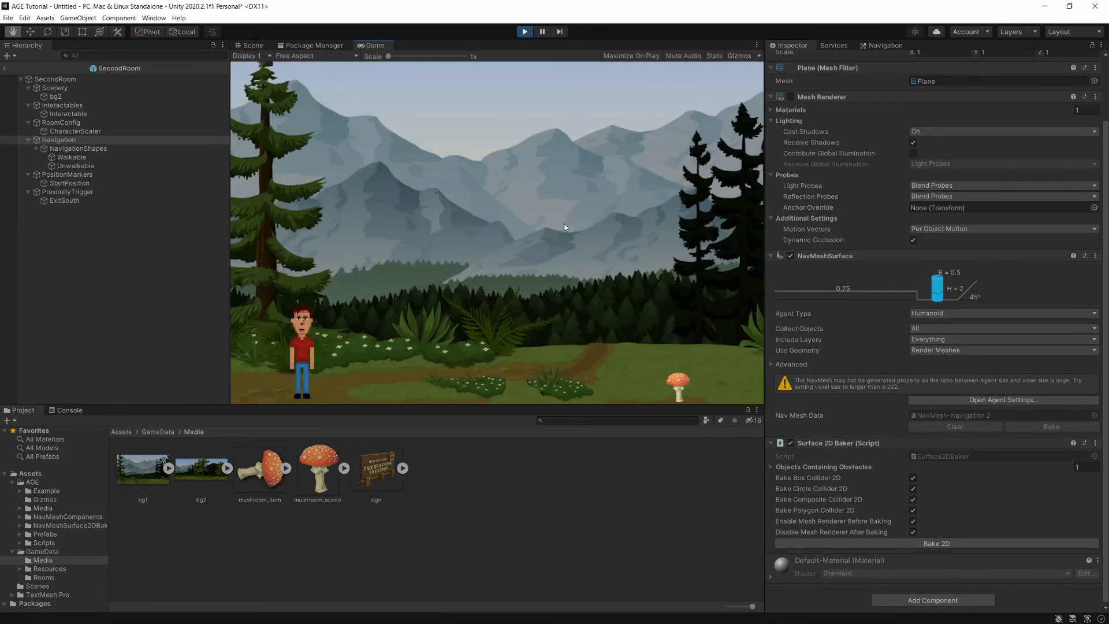
pyautogui.click(592, 346)
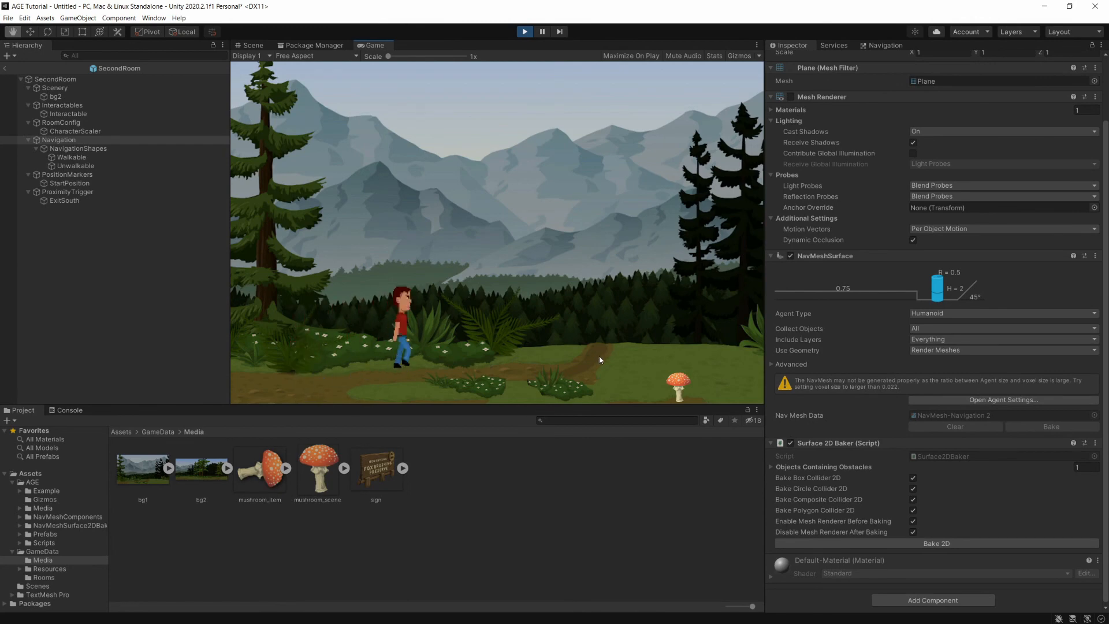
pyautogui.click(367, 76)
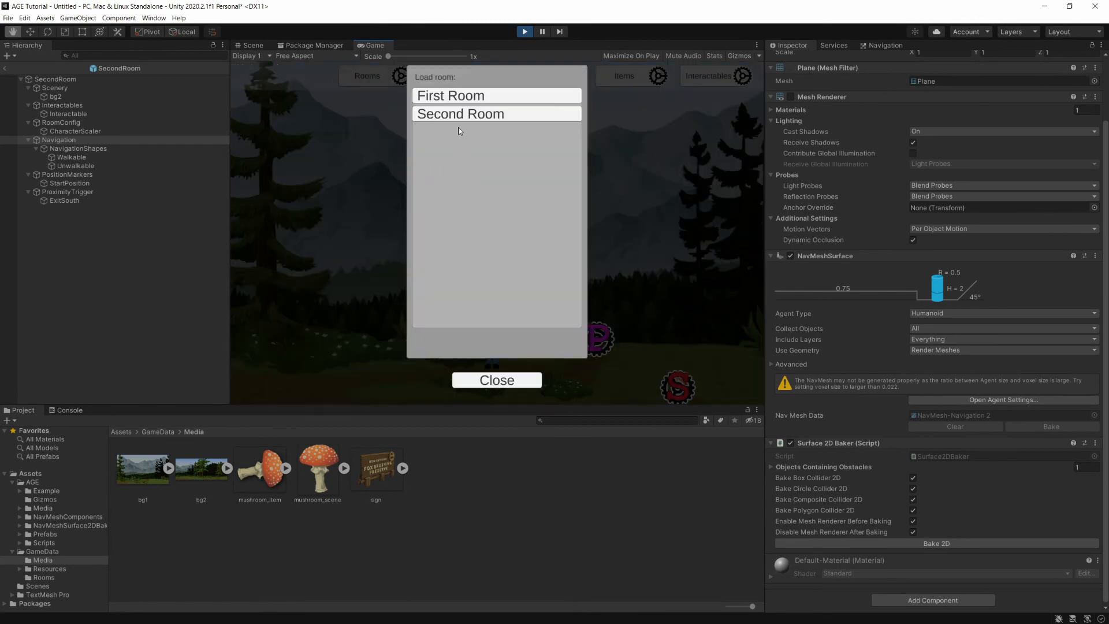
pyautogui.click(462, 113)
pyautogui.click(358, 387)
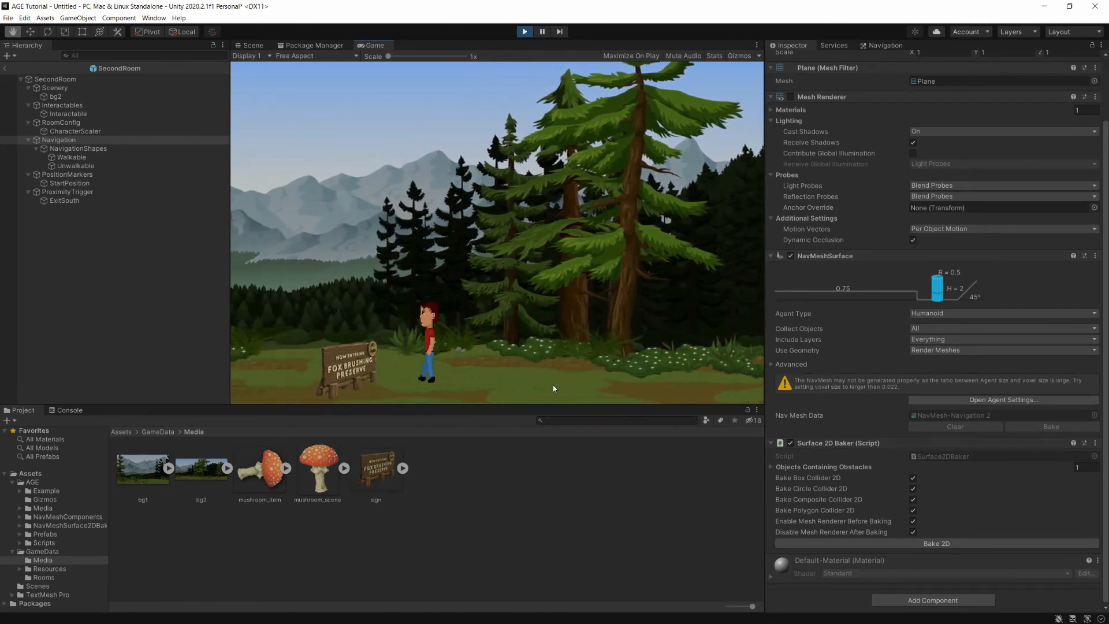
# - Name the sign interactable "Sign Post" and describe it as "It's a post. It obviously needs a mushroom!"
pyautogui.press('Tab')
pyautogui.click(369, 364)
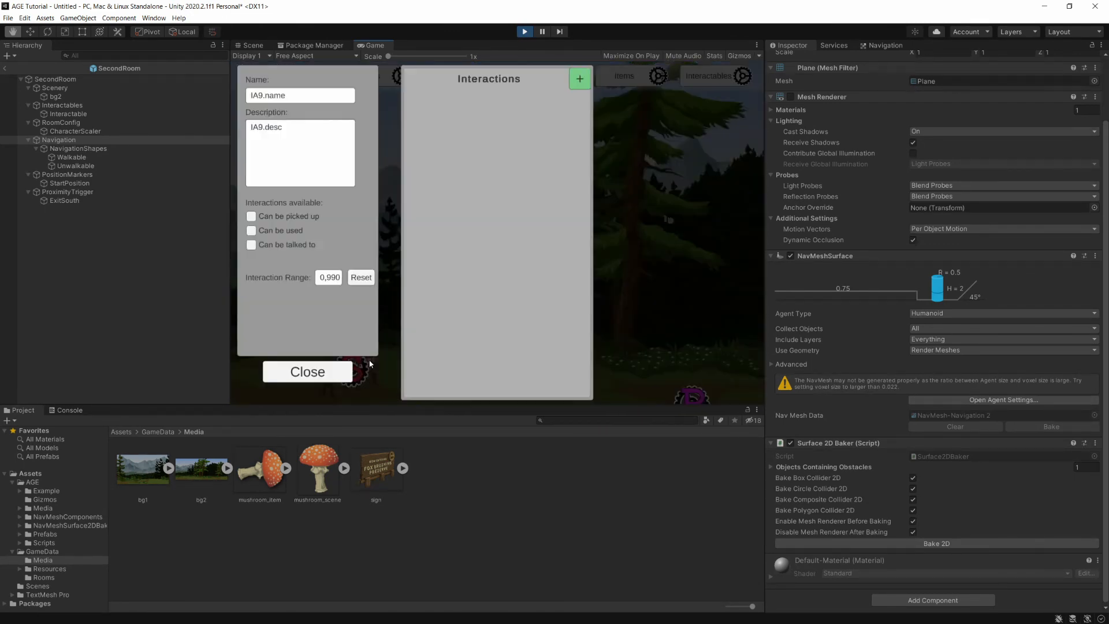
pyautogui.click(308, 101)
pyautogui.write('Sign Post')
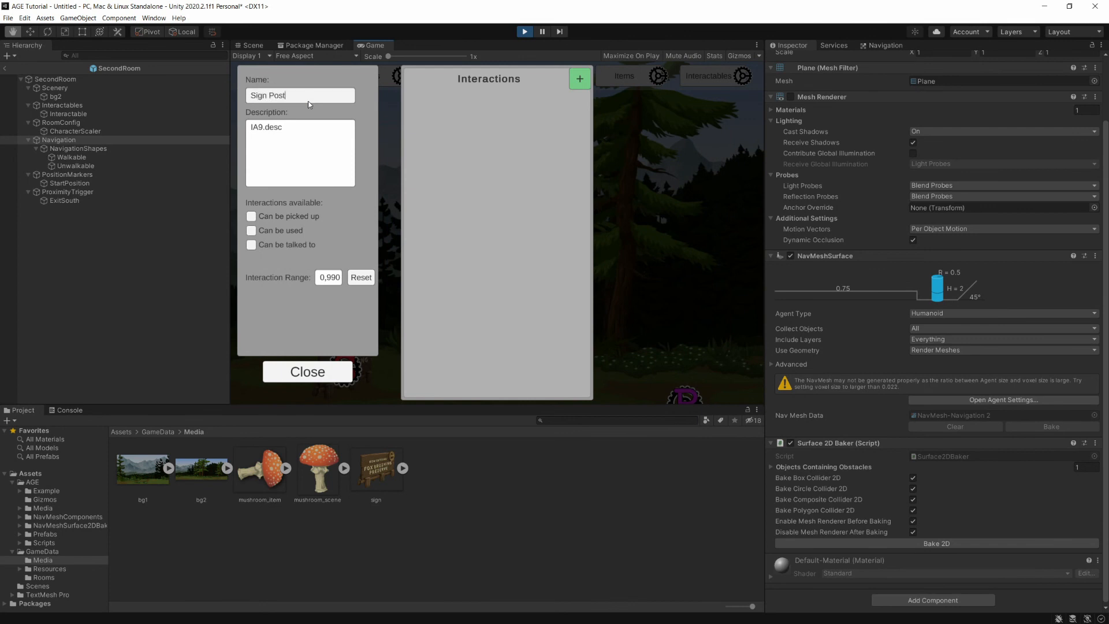
pyautogui.click(297, 165)
pyautogui.write("It's a p")
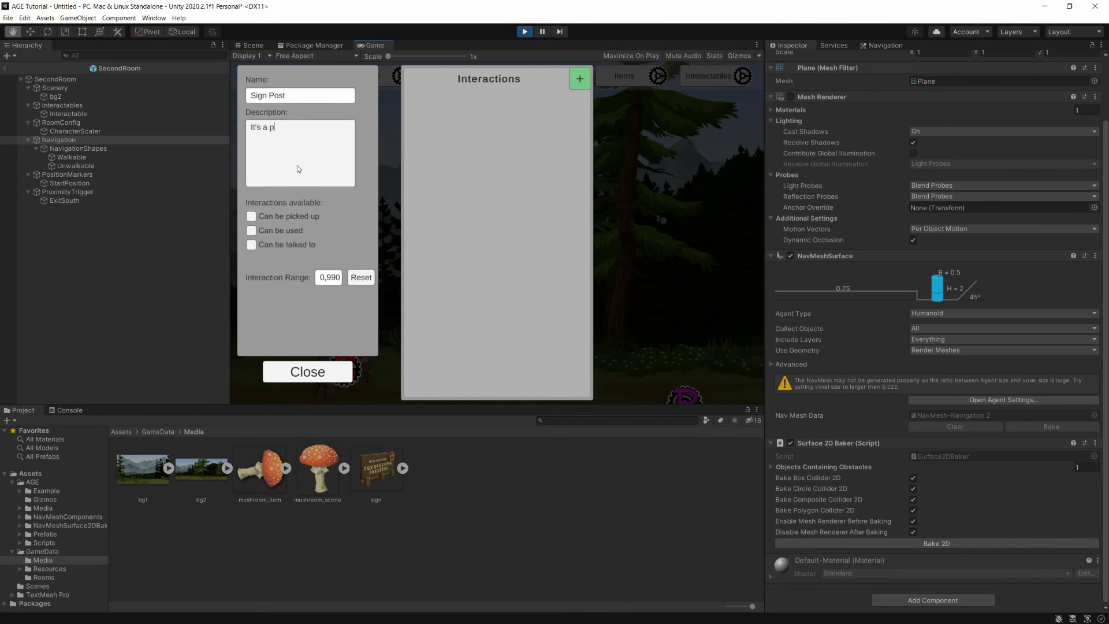
pyautogui.write('ost. It obviously needs a mushroom!')
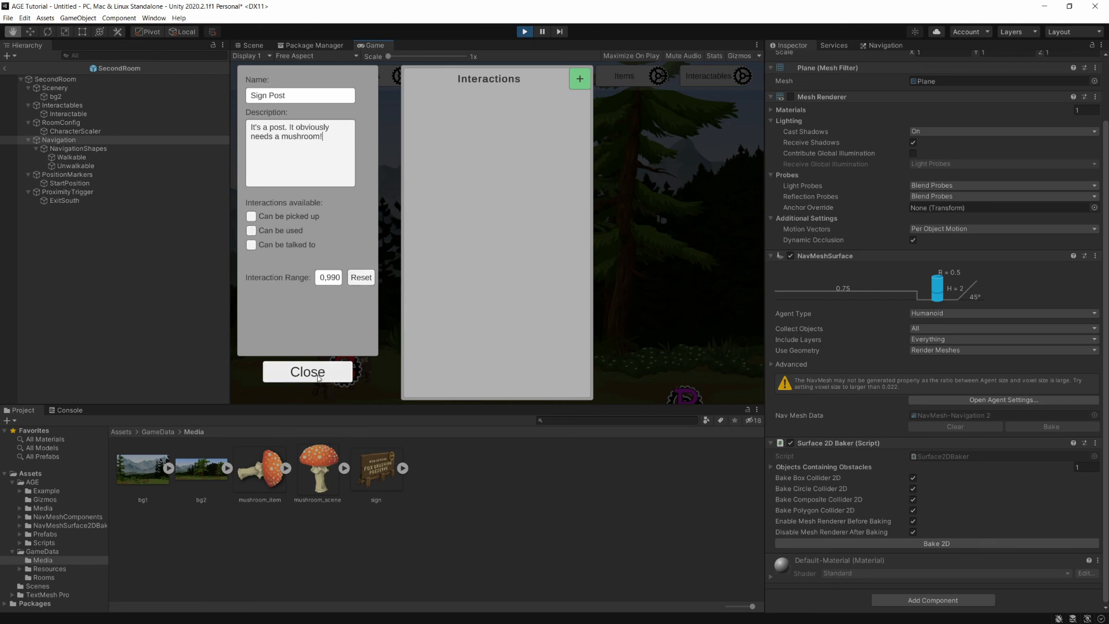
# - Add an OnUseWith interaction to Sign Post with the Mushroom item as its condition
pyautogui.click(580, 78)
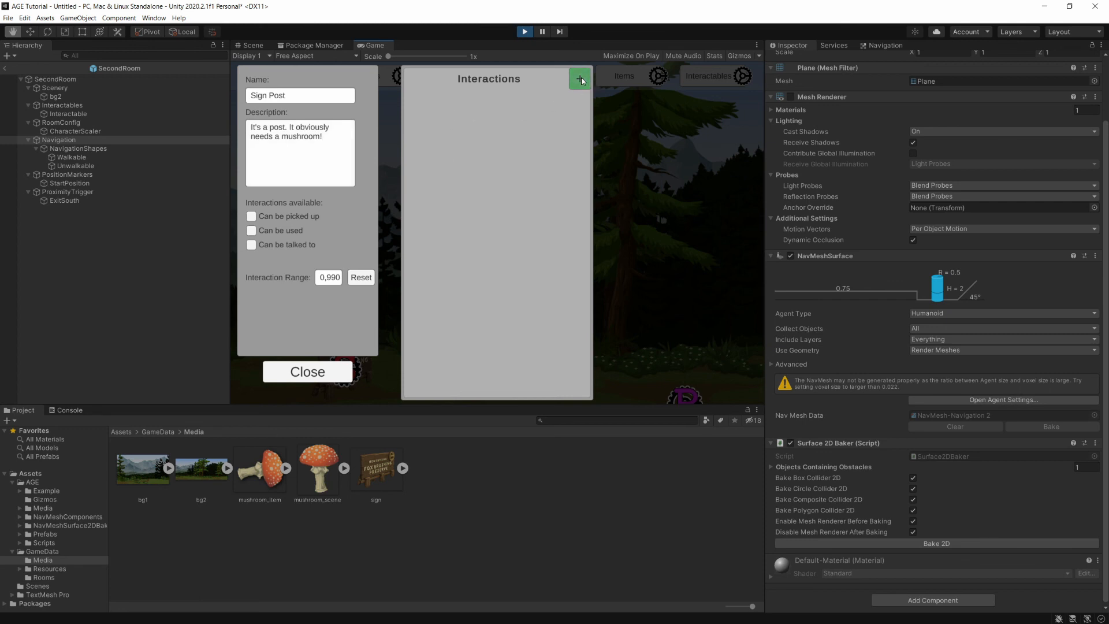
pyautogui.click(483, 102)
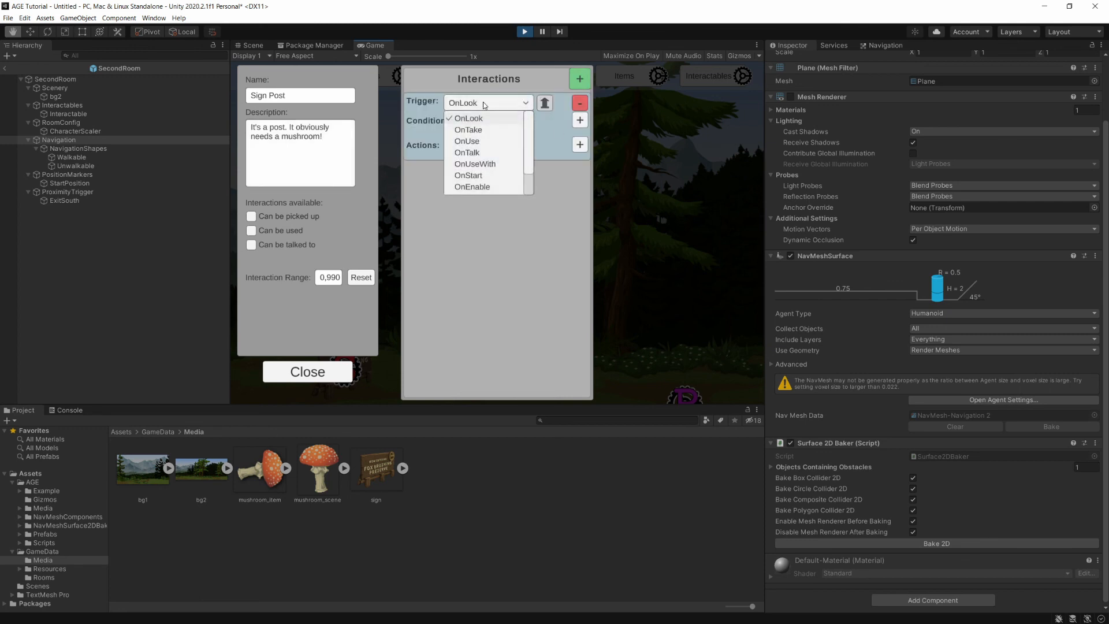
pyautogui.click(474, 164)
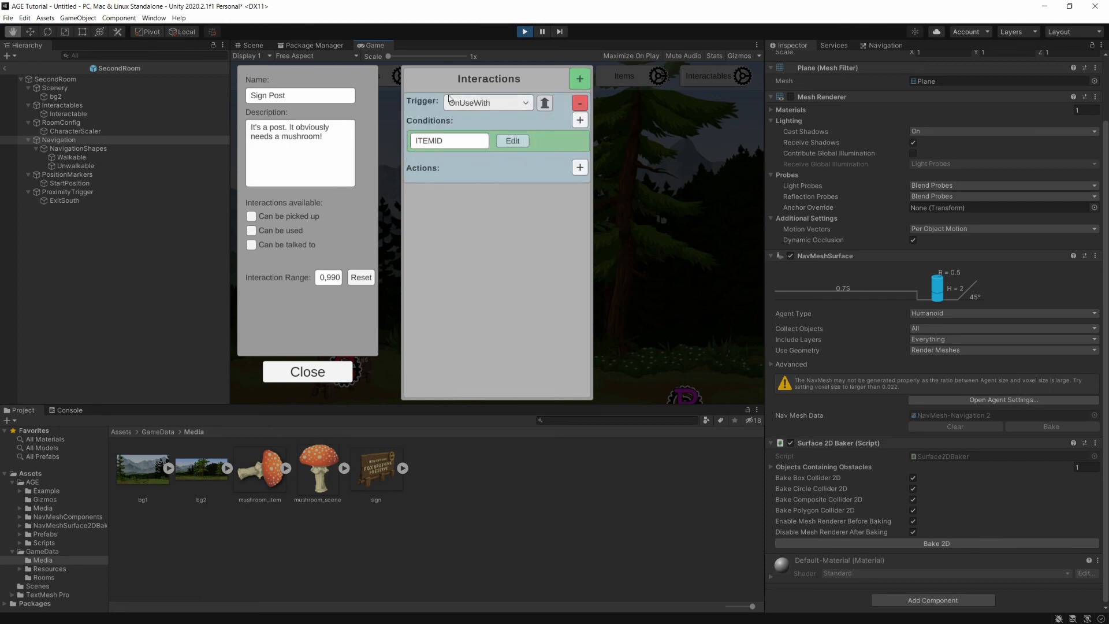
pyautogui.click(509, 142)
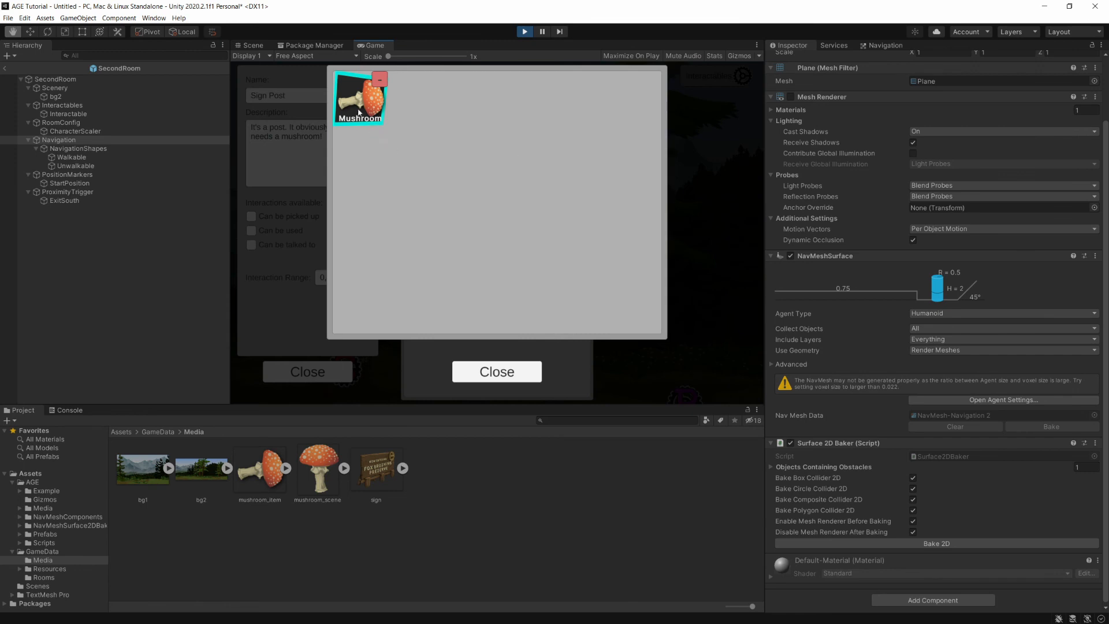
pyautogui.click(358, 111)
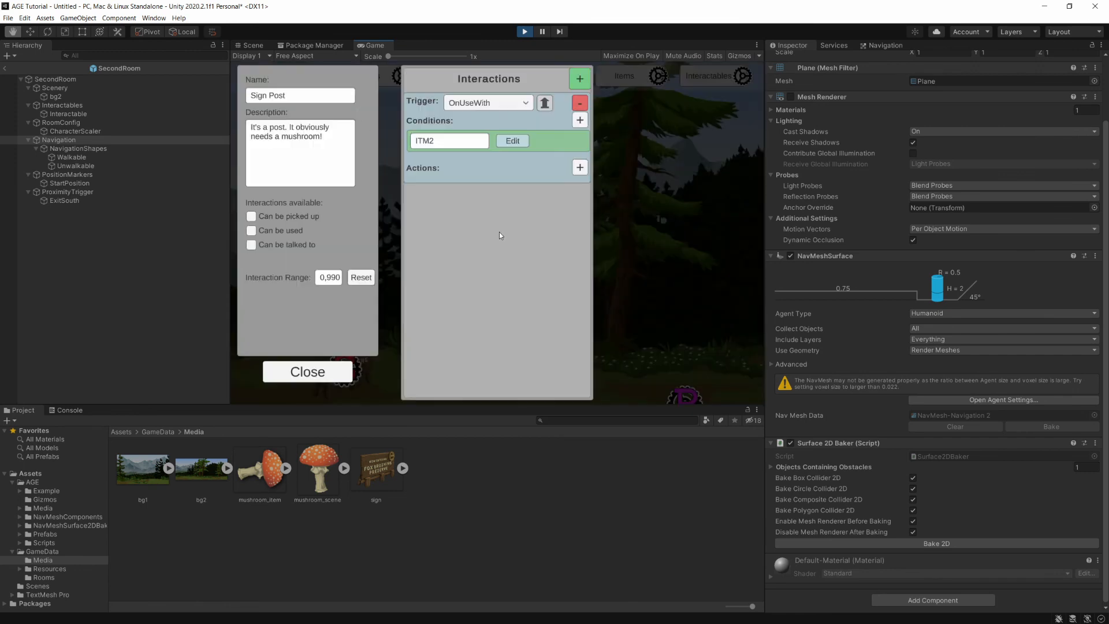
# - Add a showDialog action reading "I'm going to put the shroom on the post!", shown at the player character in the orange dialog color
pyautogui.click(579, 168)
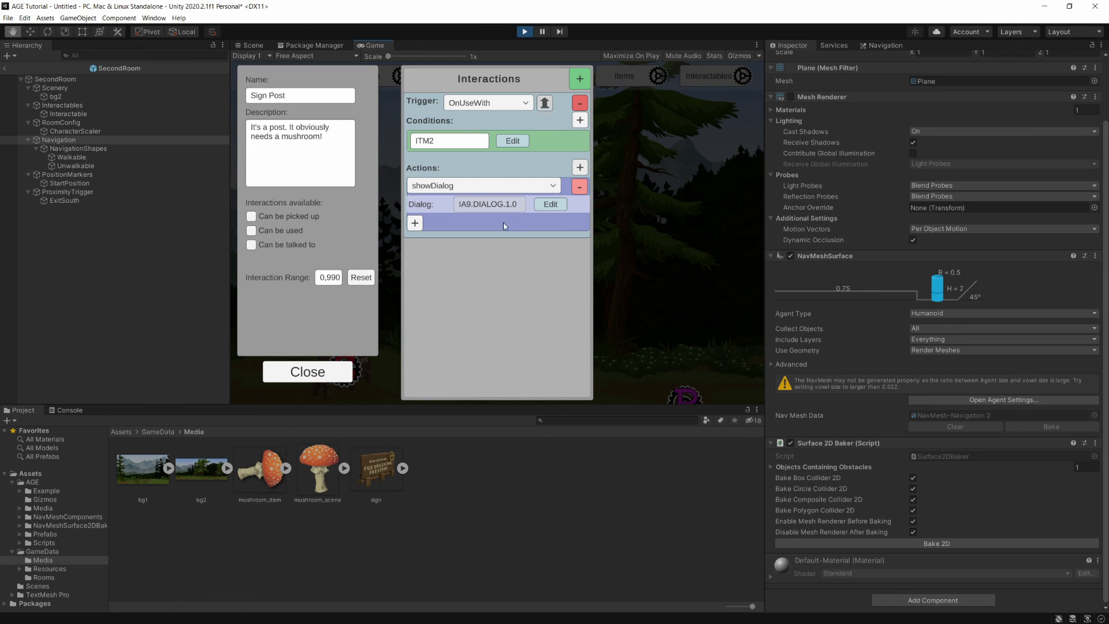
pyautogui.click(544, 203)
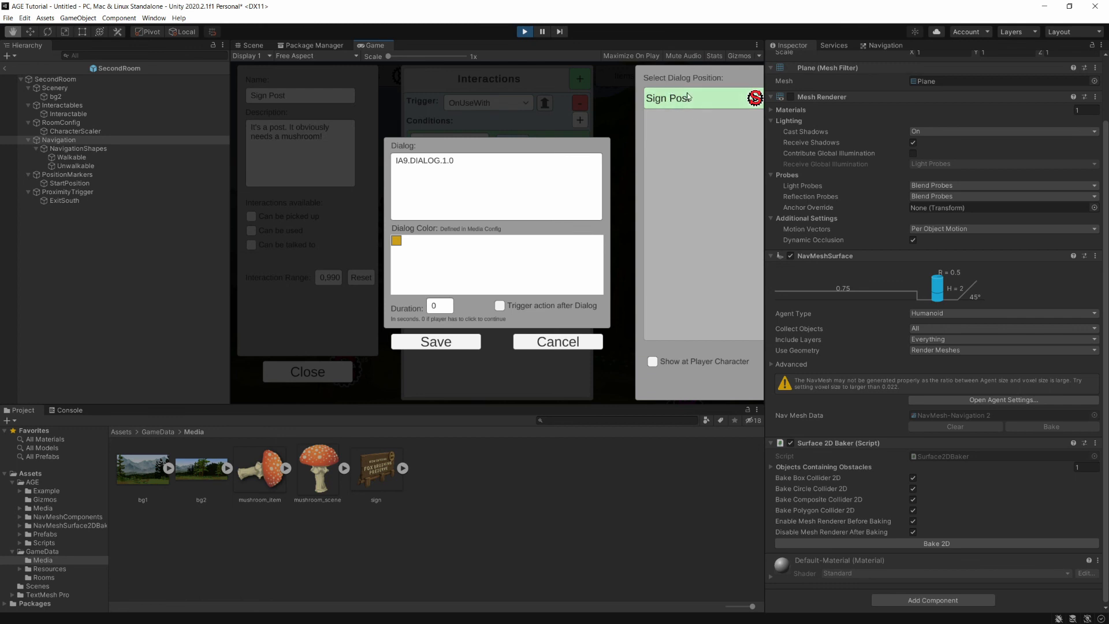
pyautogui.click(652, 361)
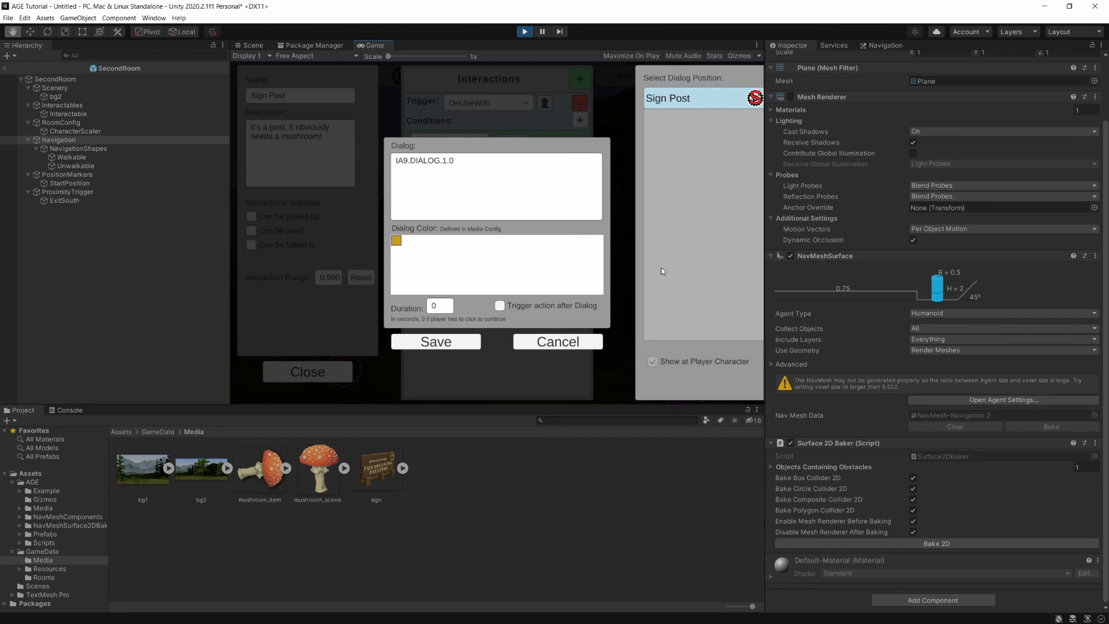
pyautogui.click(467, 182)
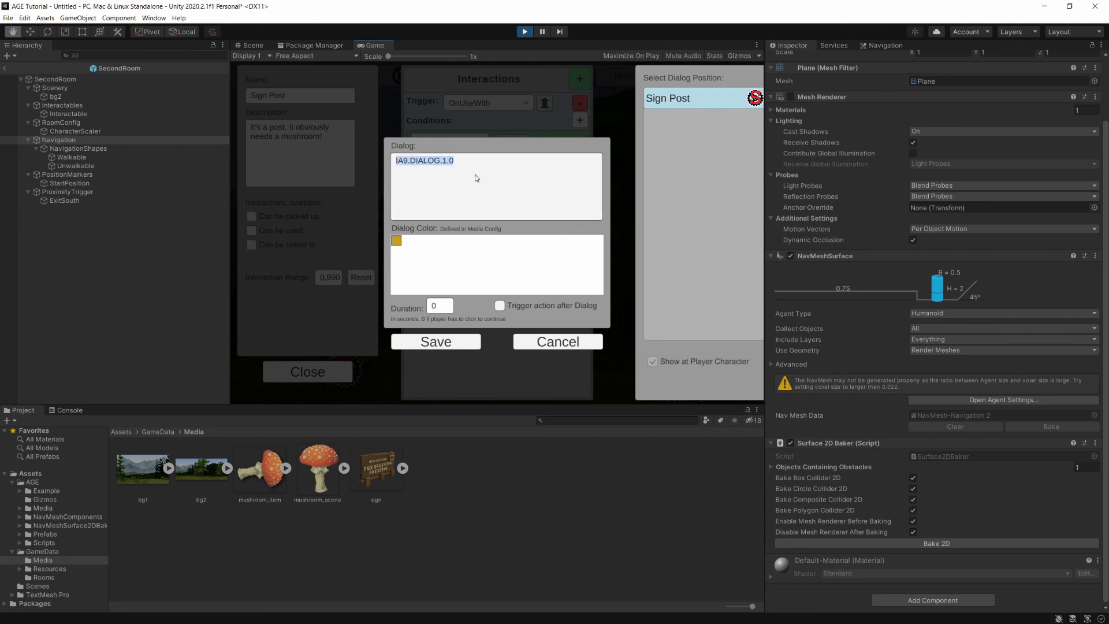
pyautogui.write("I'm going to put the shroom")
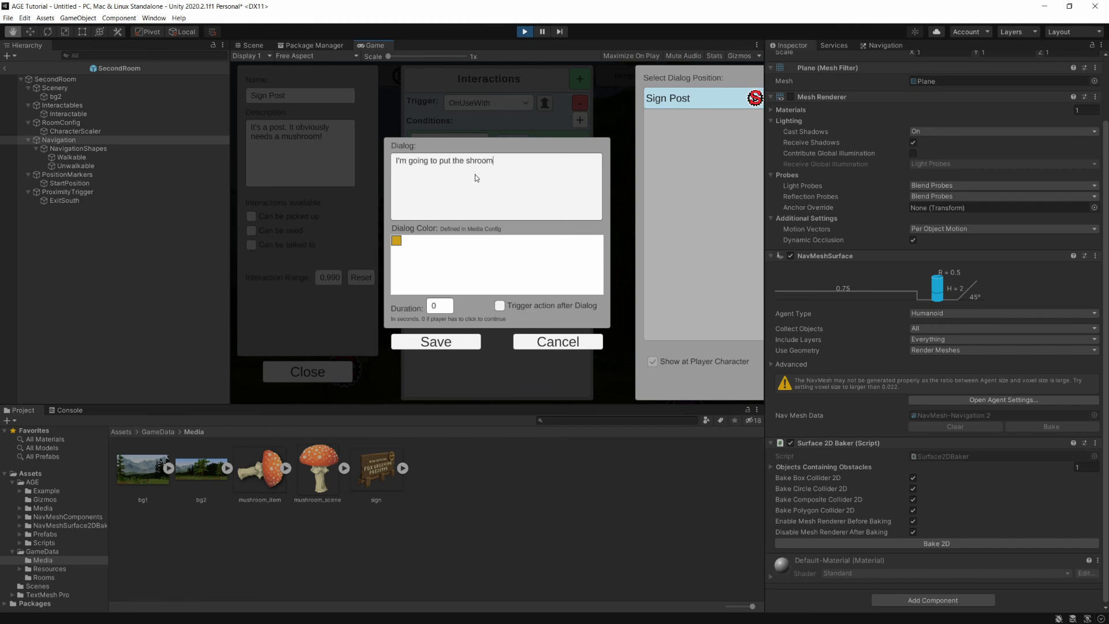
pyautogui.write(' on the post!')
pyautogui.click(397, 241)
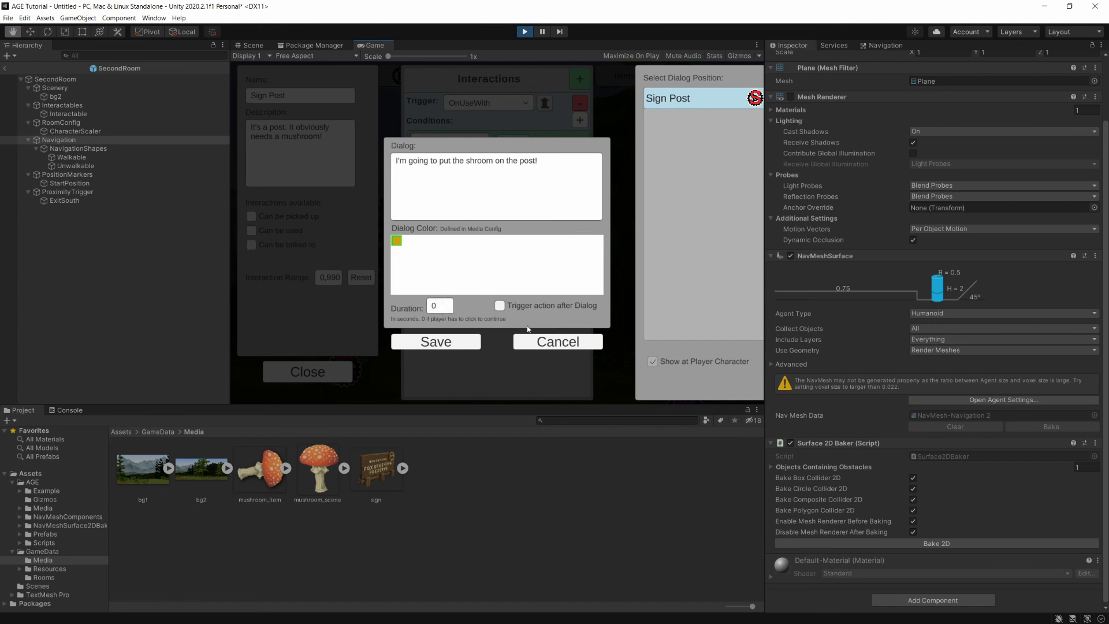
# - Make the dialog trigger the Sign Post interactable when it ends, and save the dialog
pyautogui.click(499, 305)
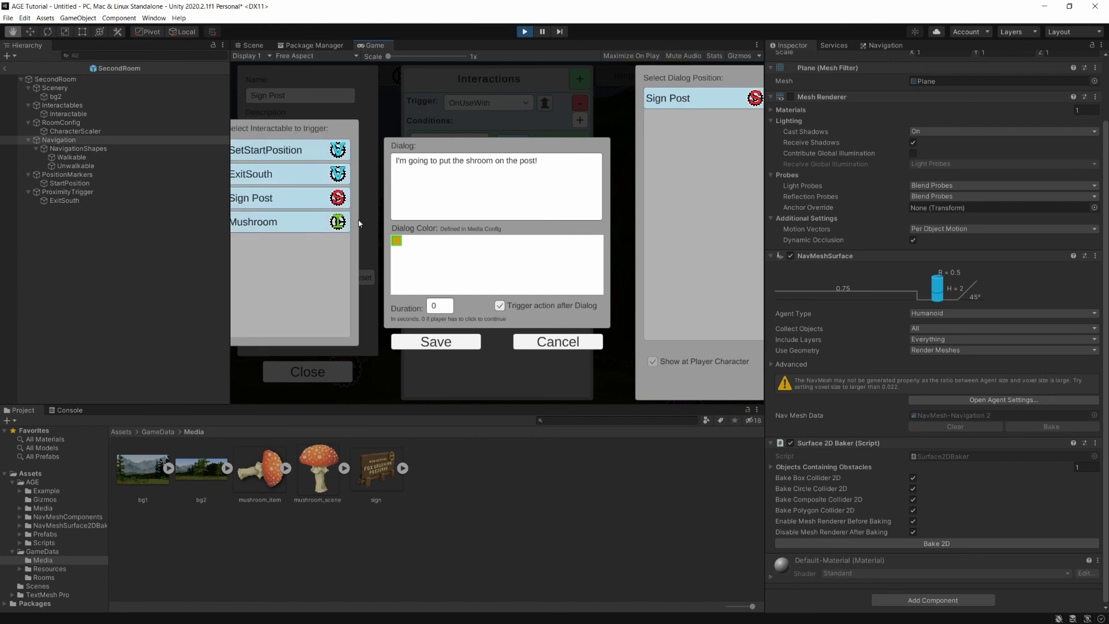
pyautogui.click(280, 200)
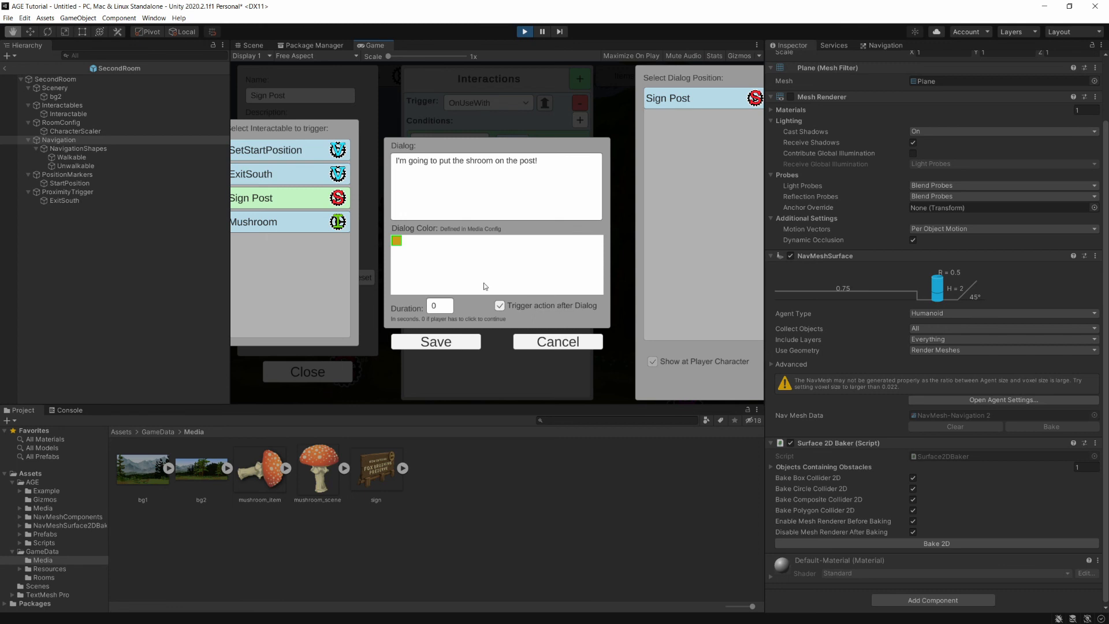
pyautogui.click(434, 343)
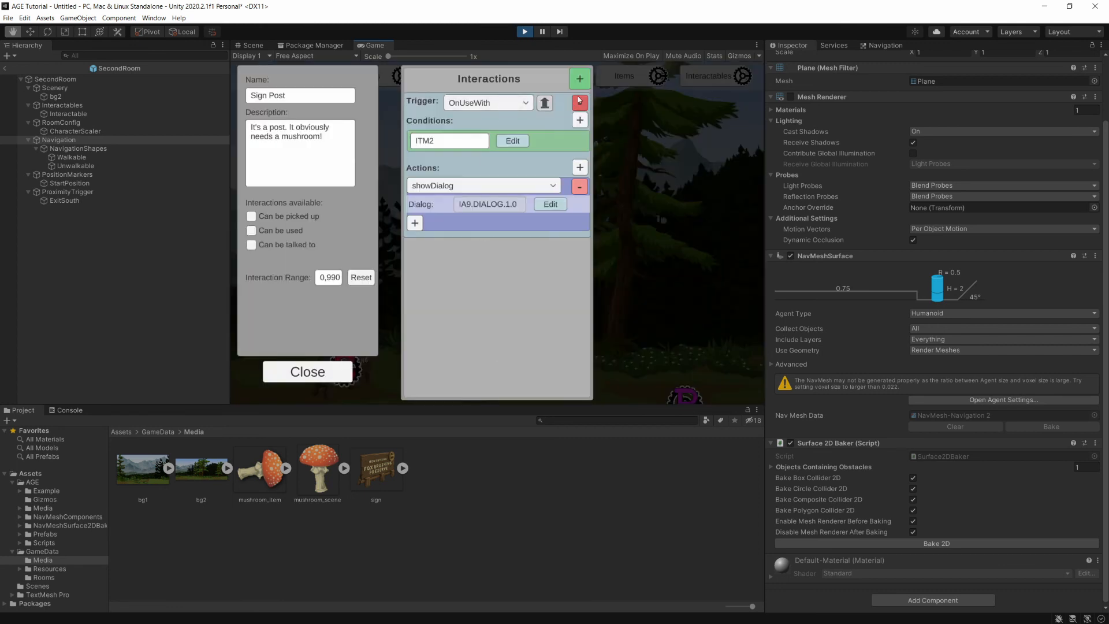
# - Add a second interaction to Sign Post with AfterDialog as its trigger
pyautogui.click(581, 79)
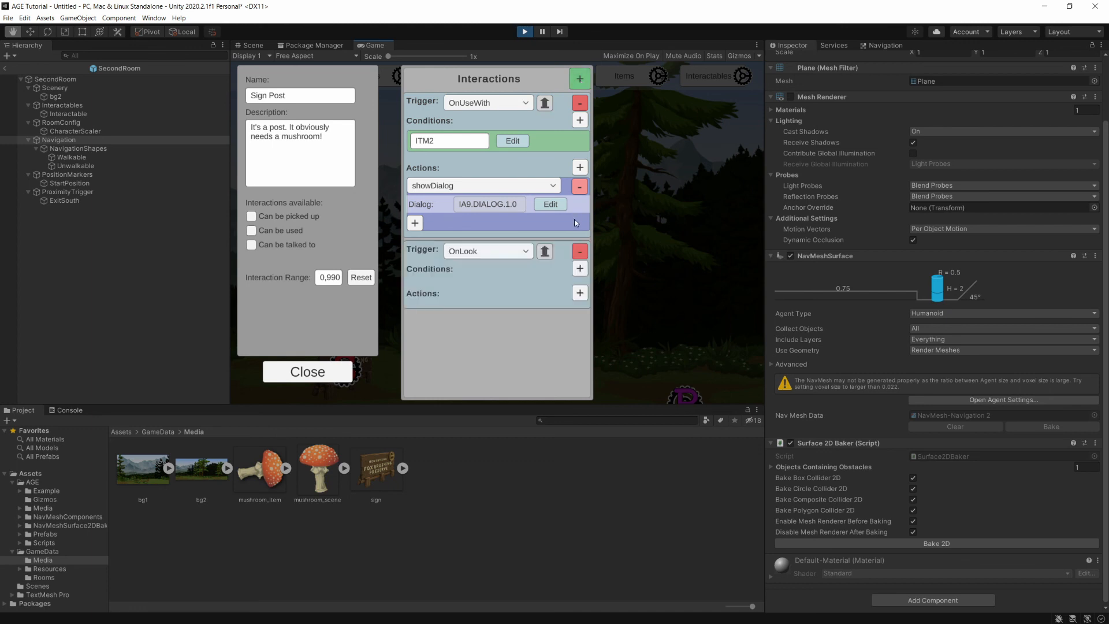
pyautogui.click(488, 253)
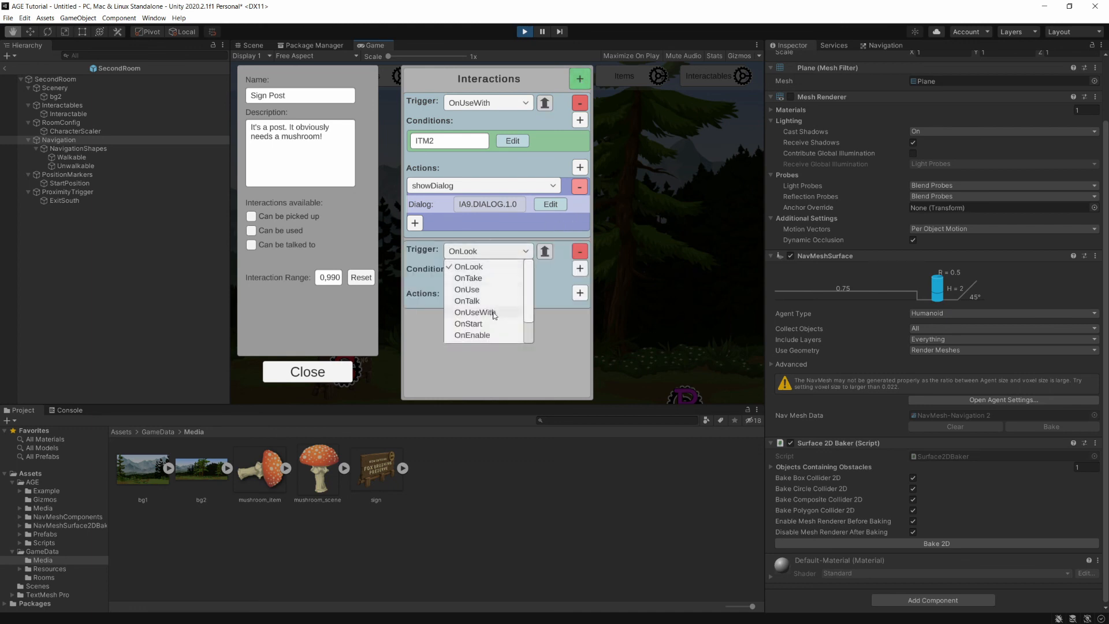
pyautogui.scroll(-1, 529, 313)
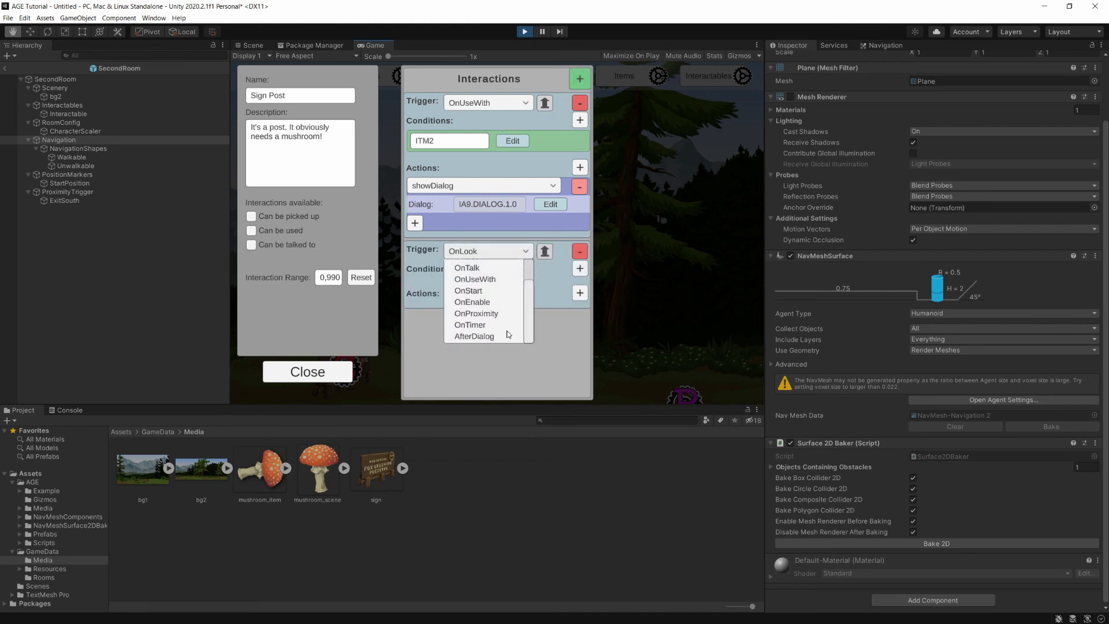
pyautogui.click(476, 337)
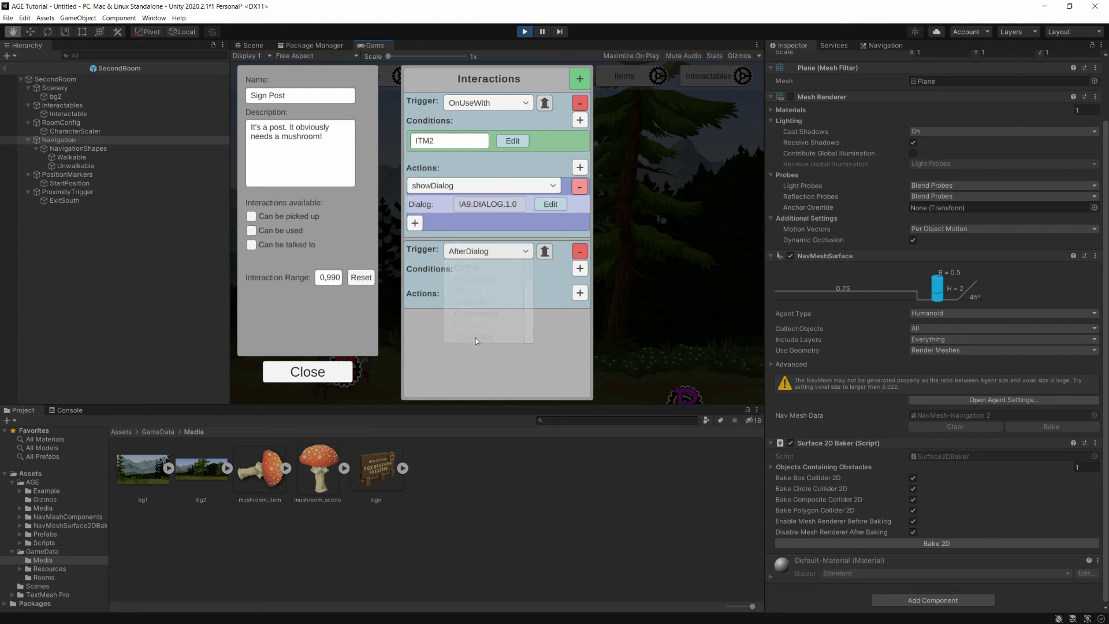
# - Give the AfterDialog interaction a gameOver action that counts as a game won, and close the Sign Post settings
pyautogui.click(580, 293)
pyautogui.click(428, 312)
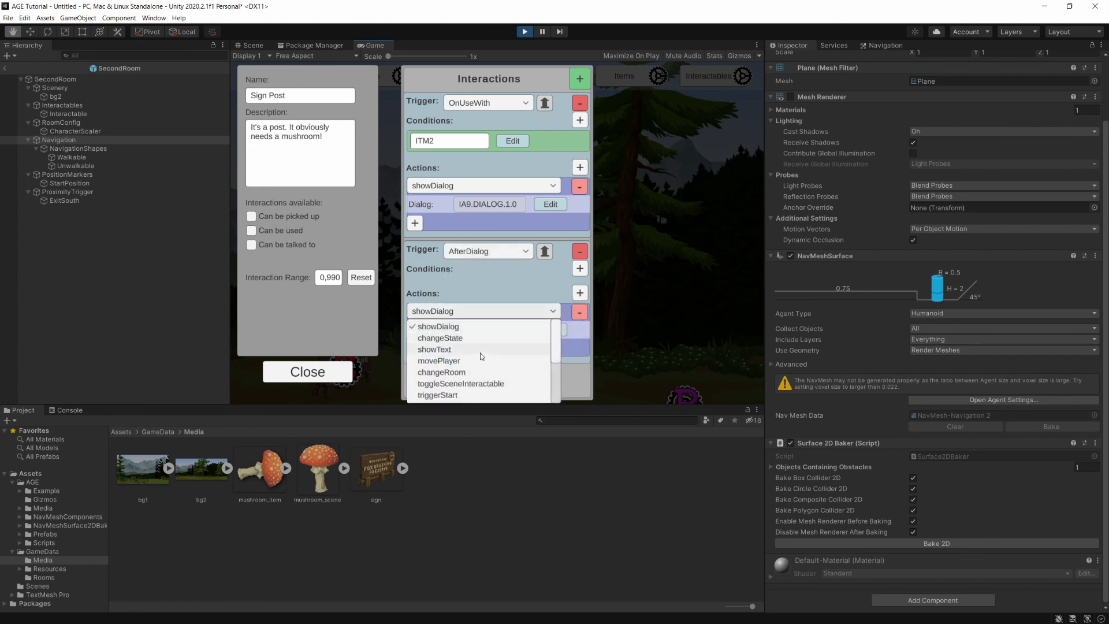
pyautogui.scroll(-3, 483, 351)
pyautogui.scroll(-1, 480, 339)
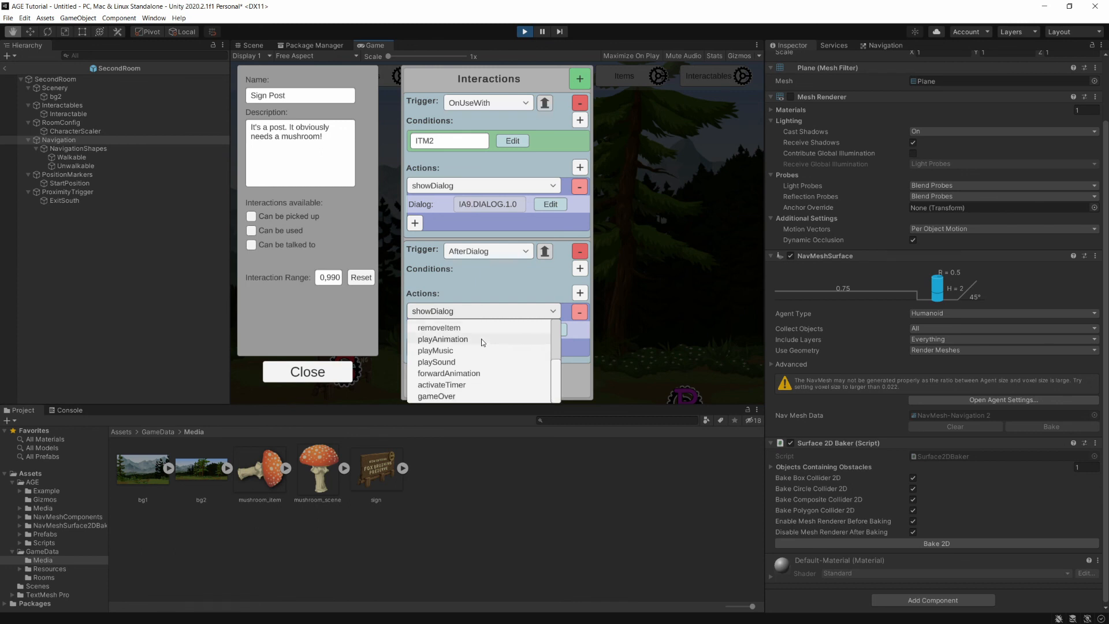
pyautogui.click(445, 396)
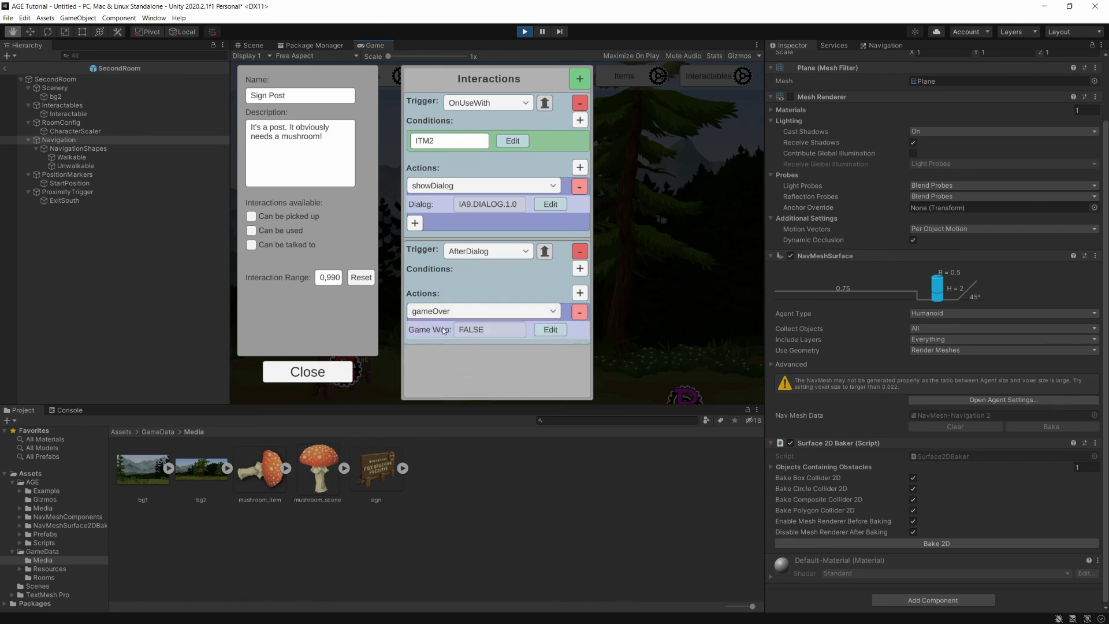
pyautogui.click(552, 330)
pyautogui.click(314, 374)
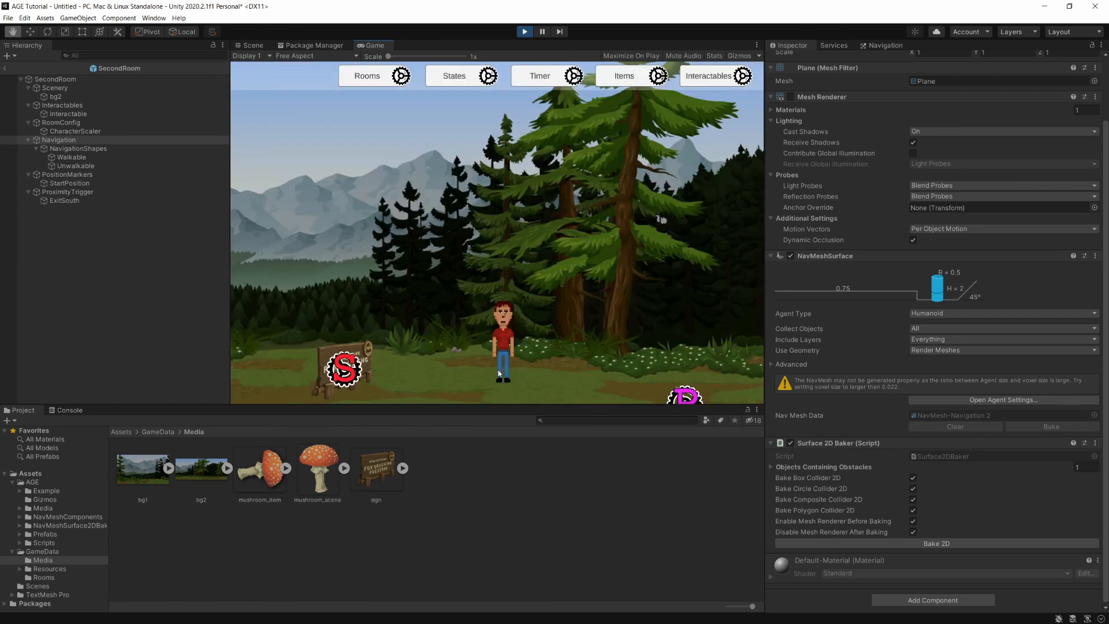
# - Leave edit mode, walk to the first room to pick up the mushroom, and return to the second room
pyautogui.press('Tab')
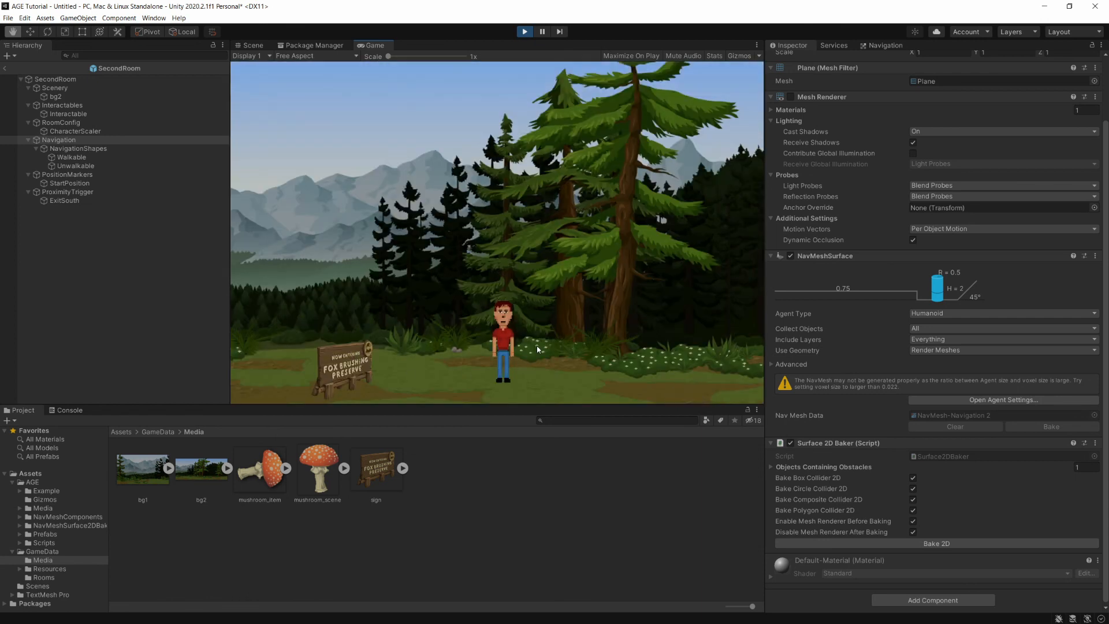
pyautogui.click(264, 82)
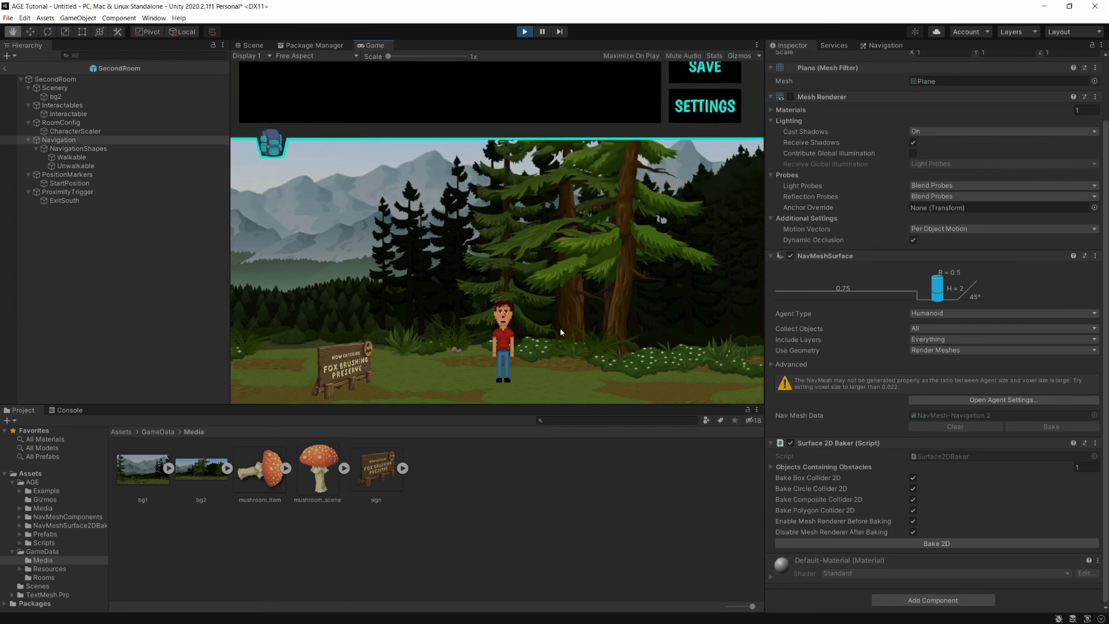
pyautogui.click(664, 397)
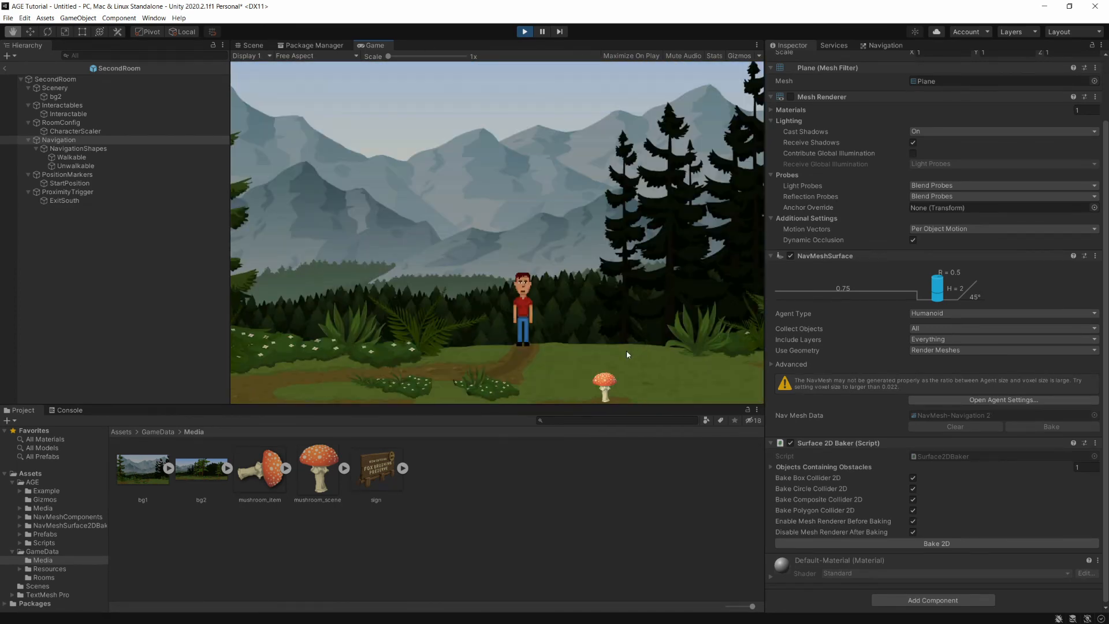
pyautogui.click(607, 381)
pyautogui.click(660, 353)
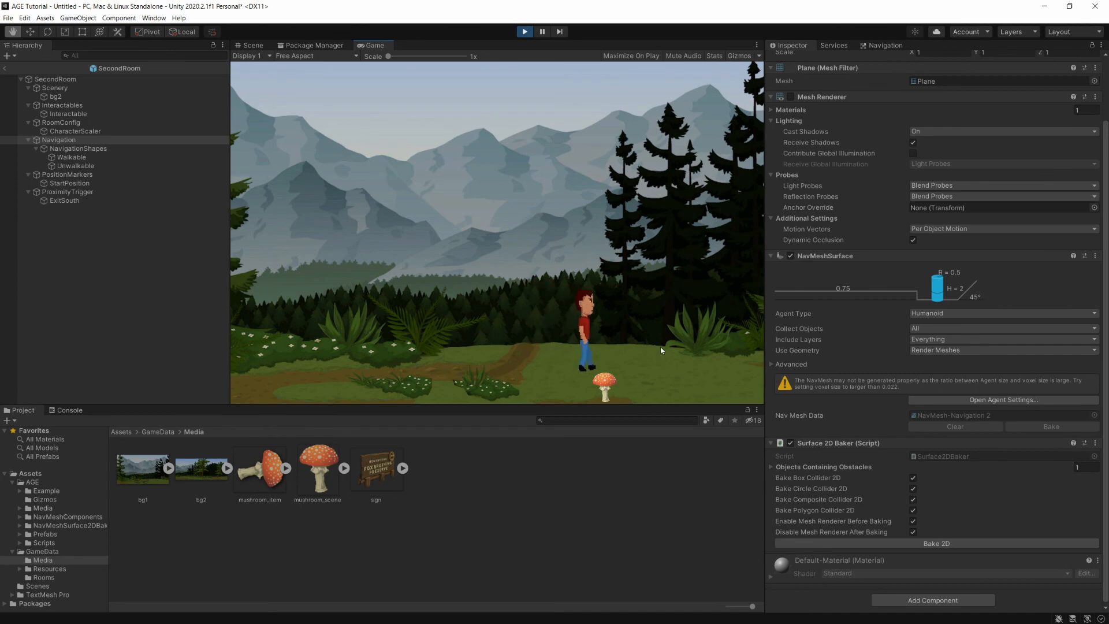
pyautogui.click(526, 347)
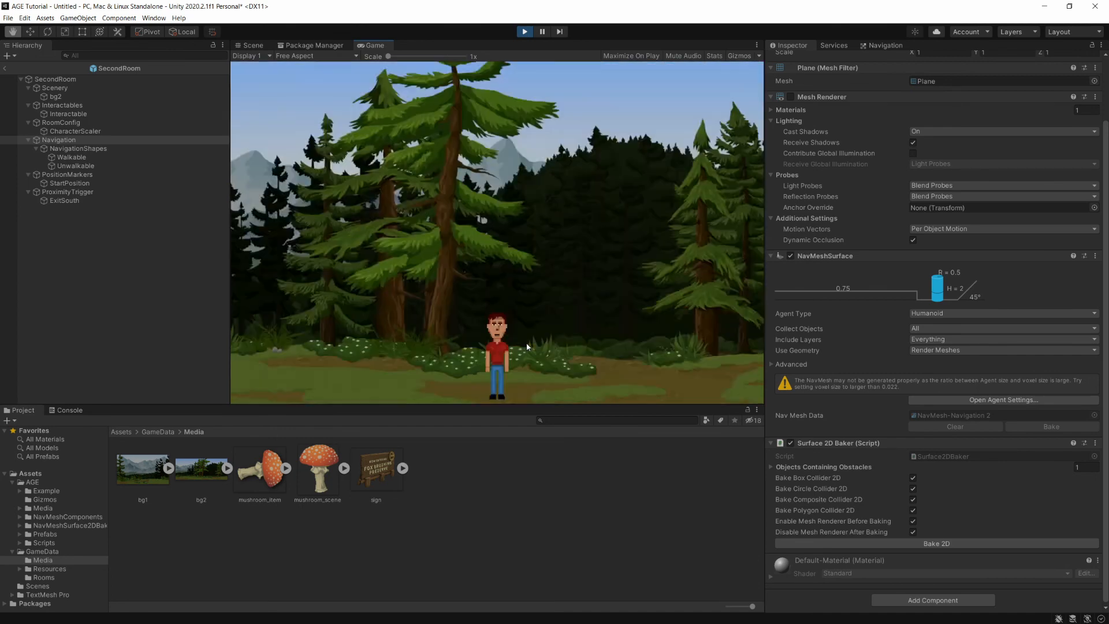
pyautogui.click(356, 284)
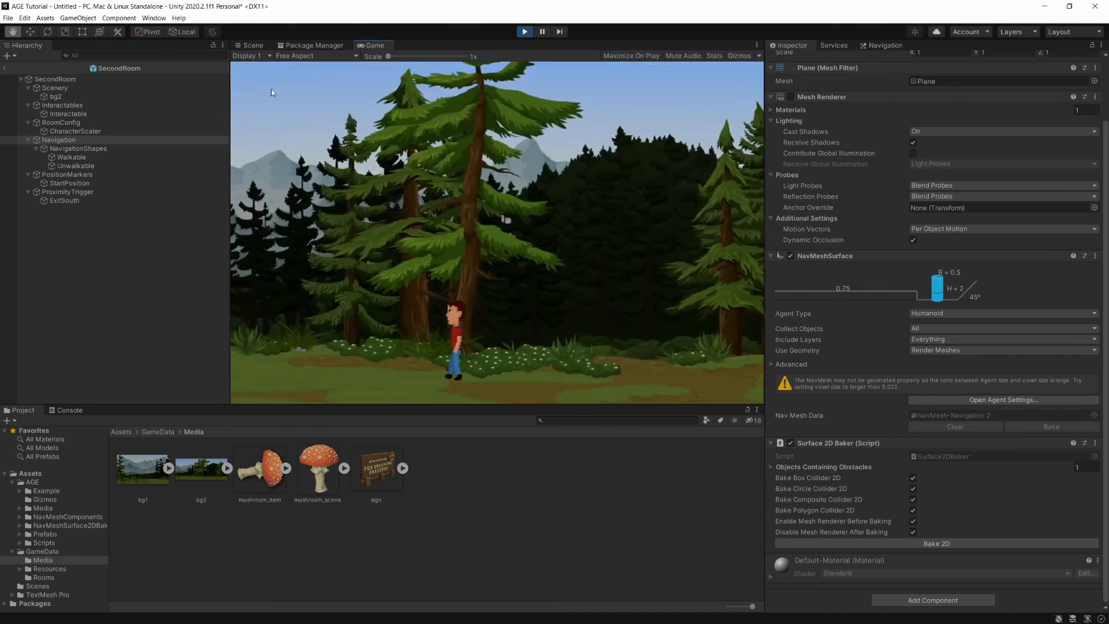
# - Try using the Mushroom from the inventory on the Sign Post, deselect the item and walk the character away from the sign
pyautogui.click(270, 74)
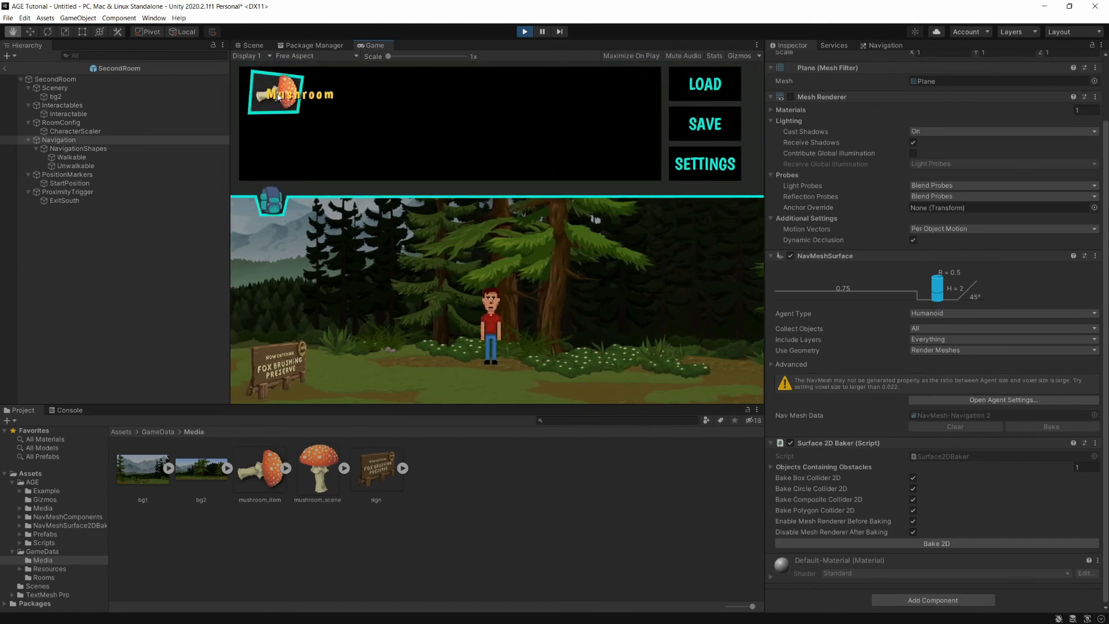
pyautogui.click(288, 98)
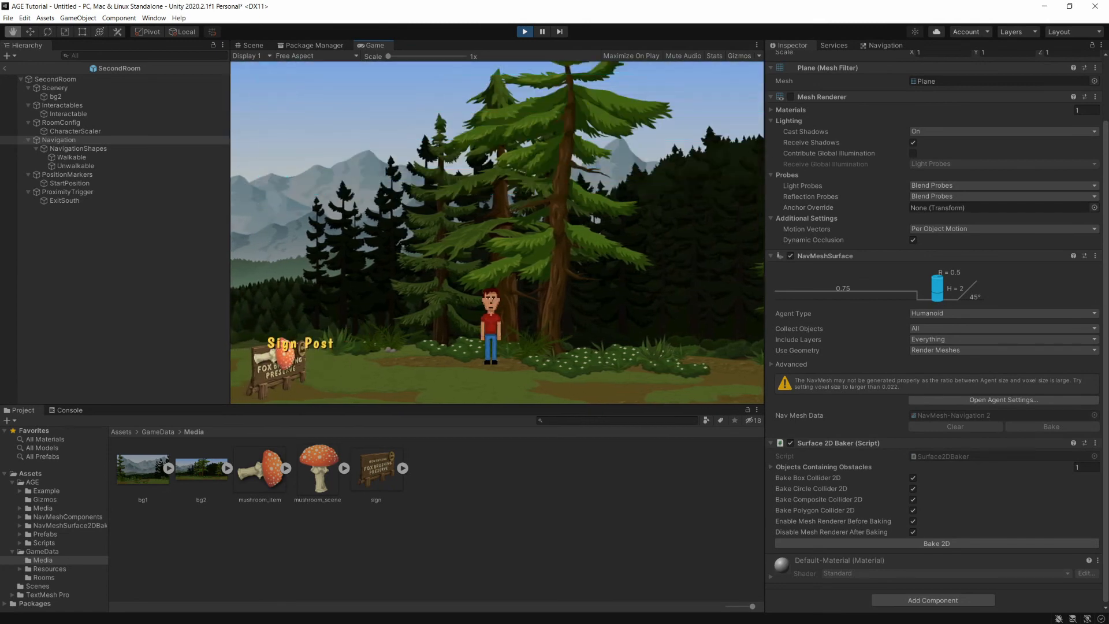
pyautogui.click(276, 358)
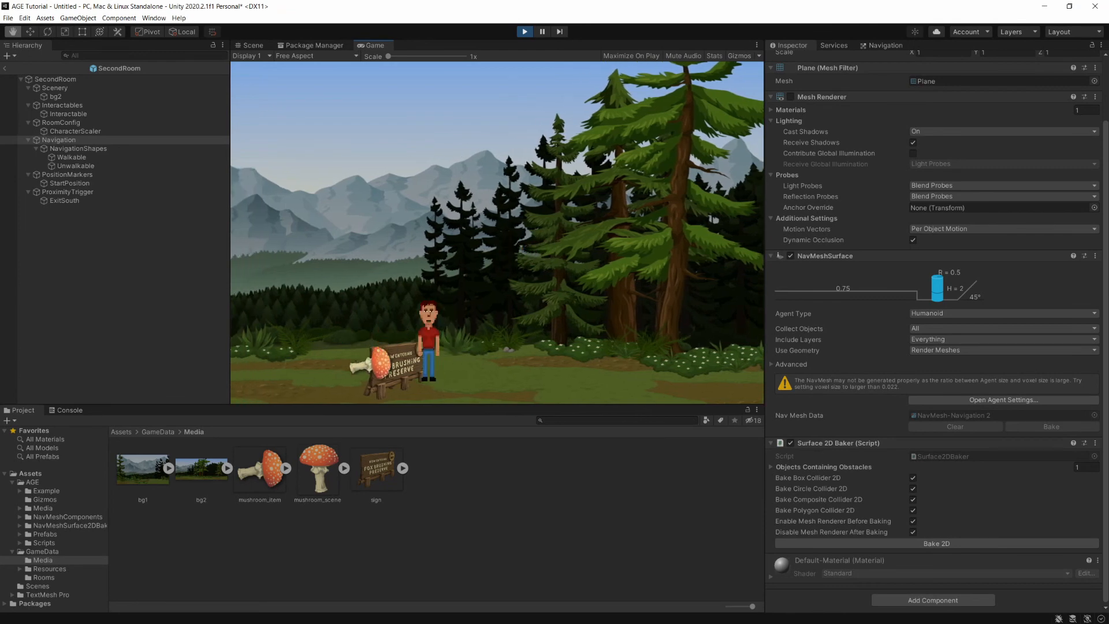
pyautogui.rightClick(501, 370)
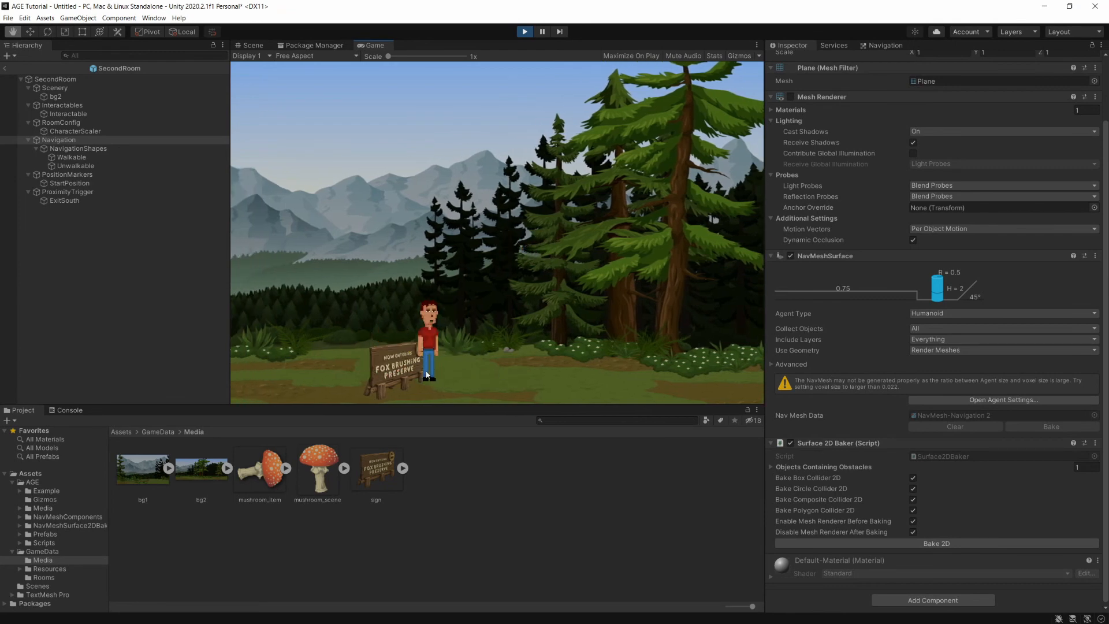
pyautogui.click(473, 370)
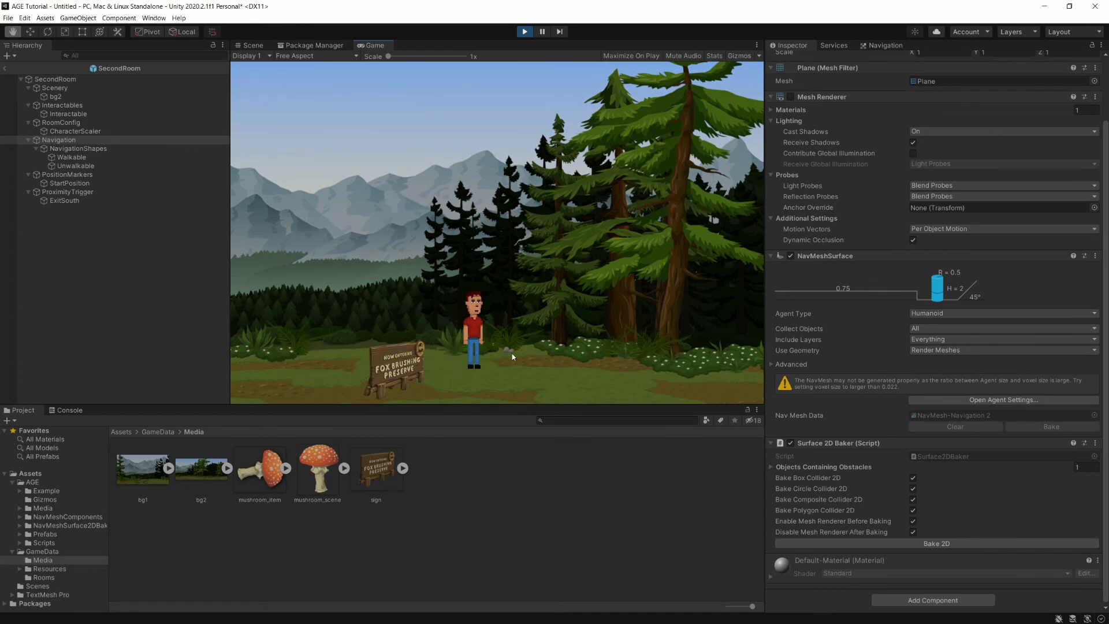
# - Set the Sign Post's interaction range to 1,2 in edit mode and close its settings
pyautogui.press('Tab')
pyautogui.click(399, 370)
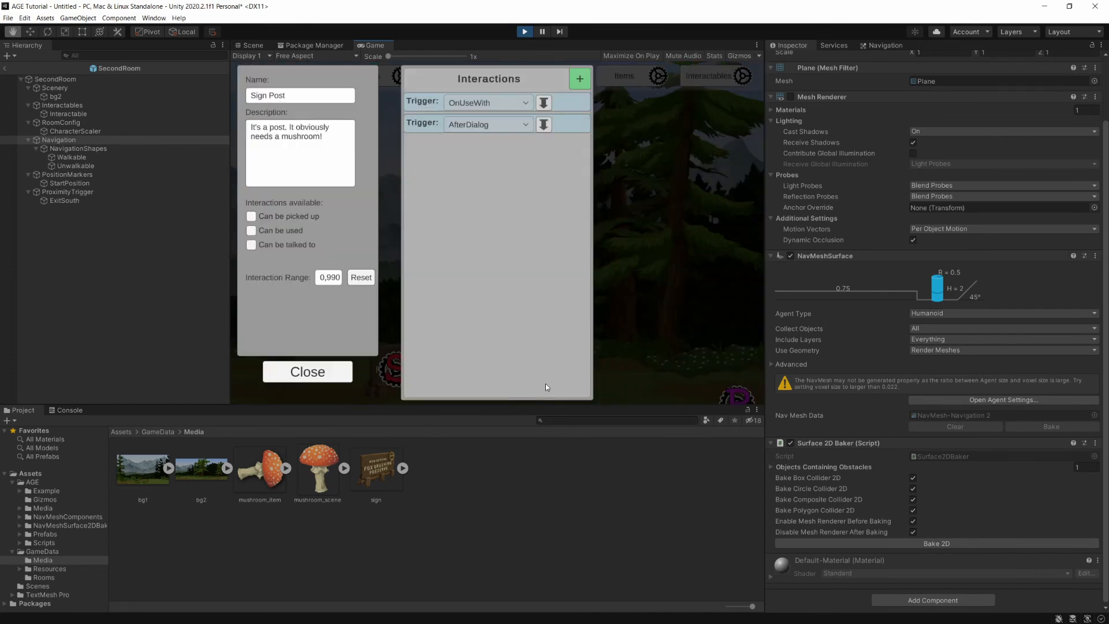
pyautogui.click(328, 278)
pyautogui.write('1,2')
pyautogui.click(334, 372)
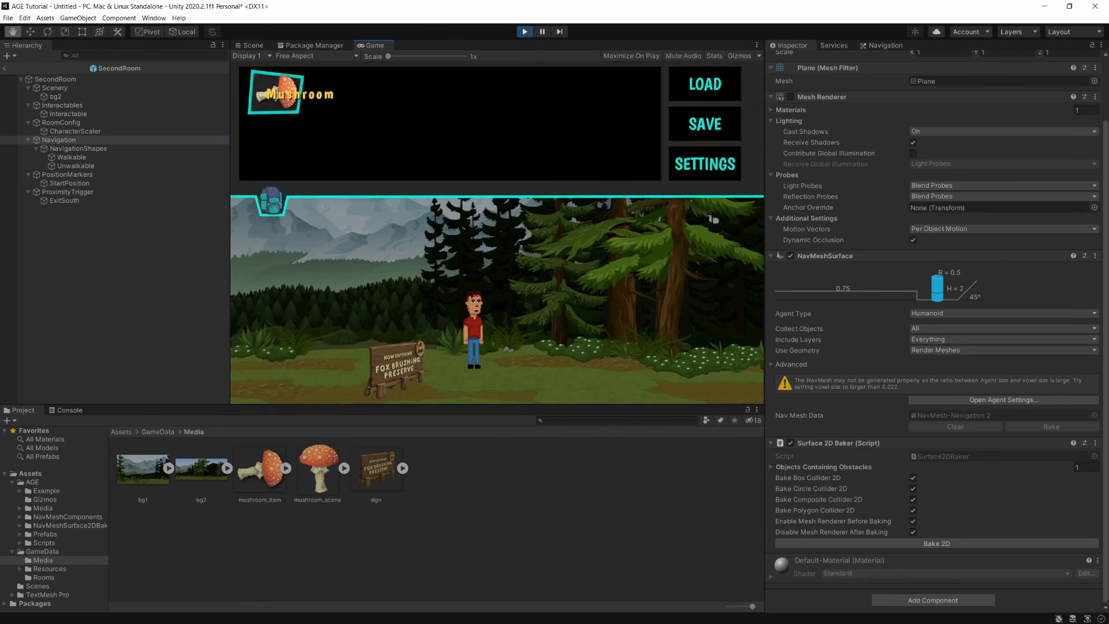
# - Test using the Mushroom from the inventory on the Sign Post to finish the game, and return to the main menu
pyautogui.click(271, 92)
pyautogui.click(407, 364)
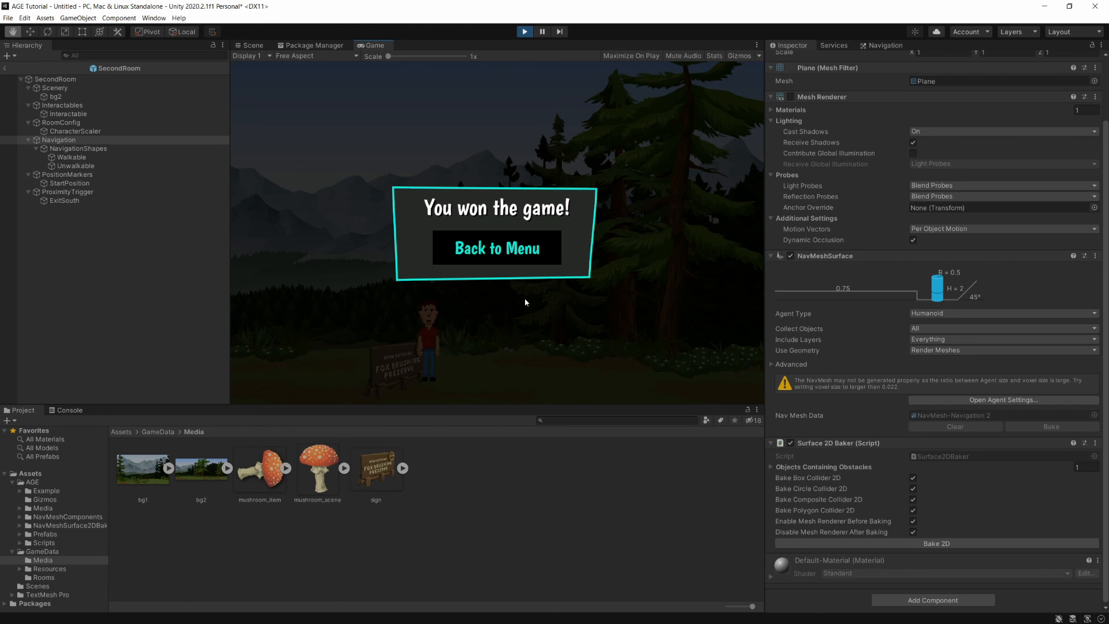
pyautogui.click(472, 264)
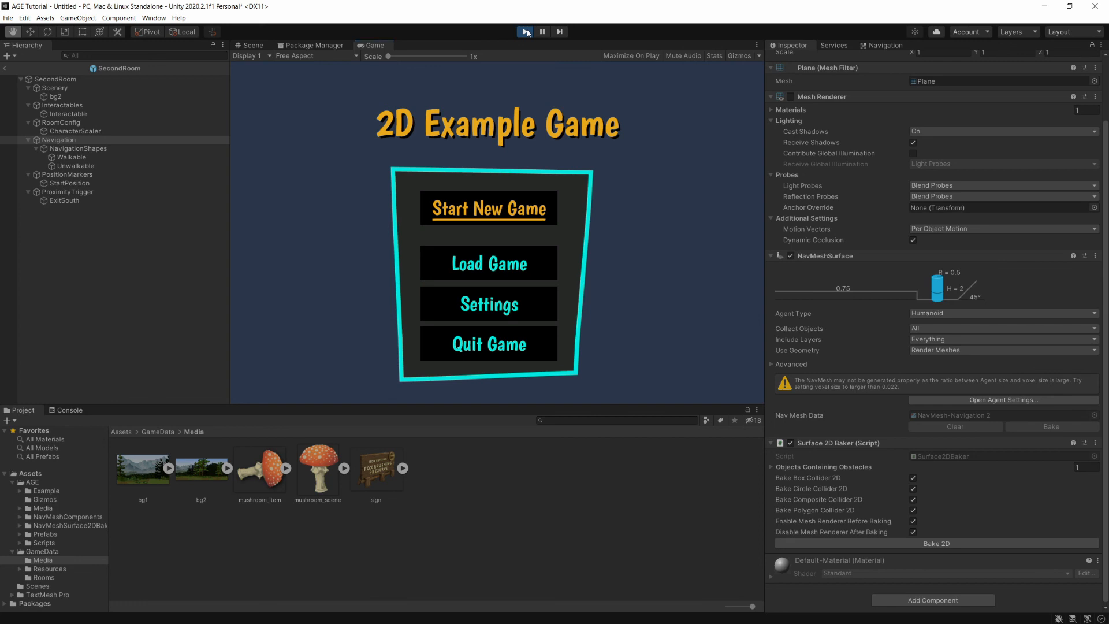
# - Stop play mode and open the Example folder of the AGE package
pyautogui.click(526, 32)
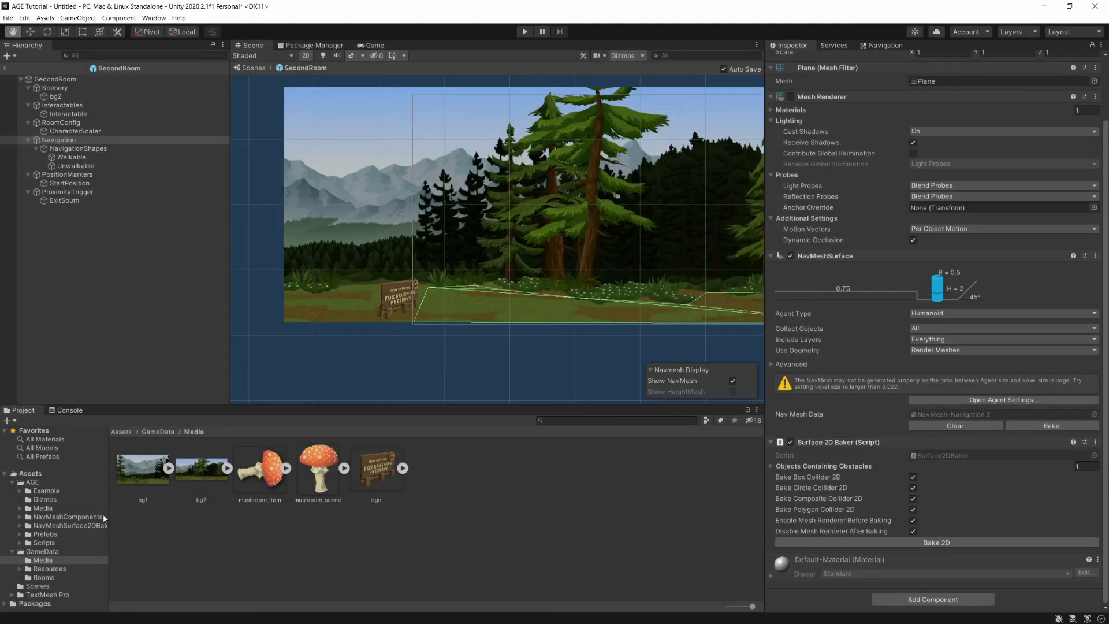
pyautogui.click(46, 491)
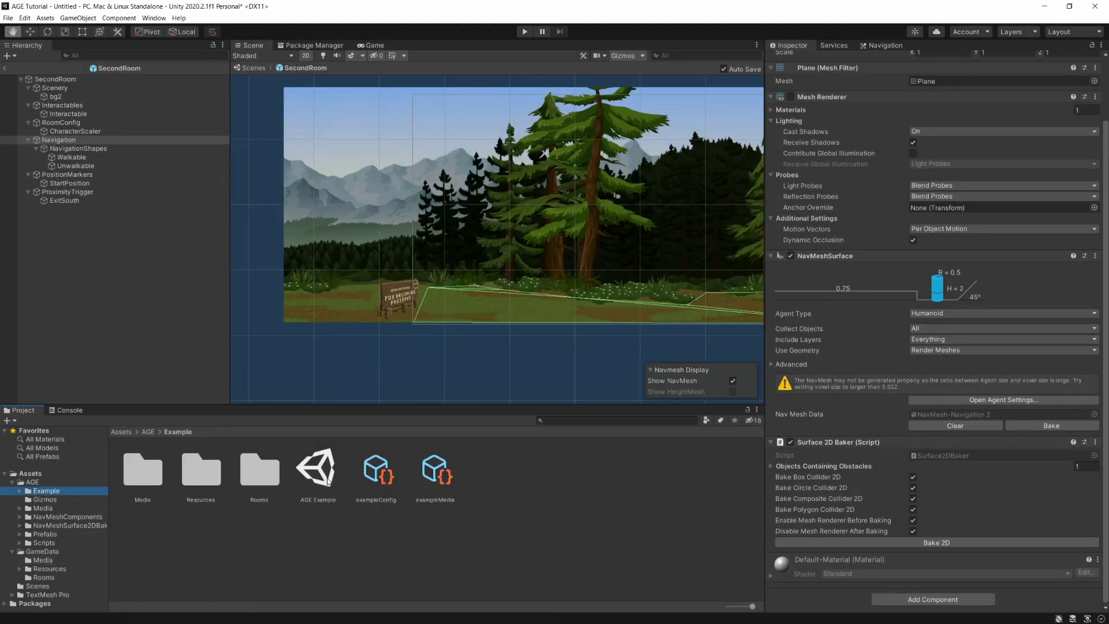